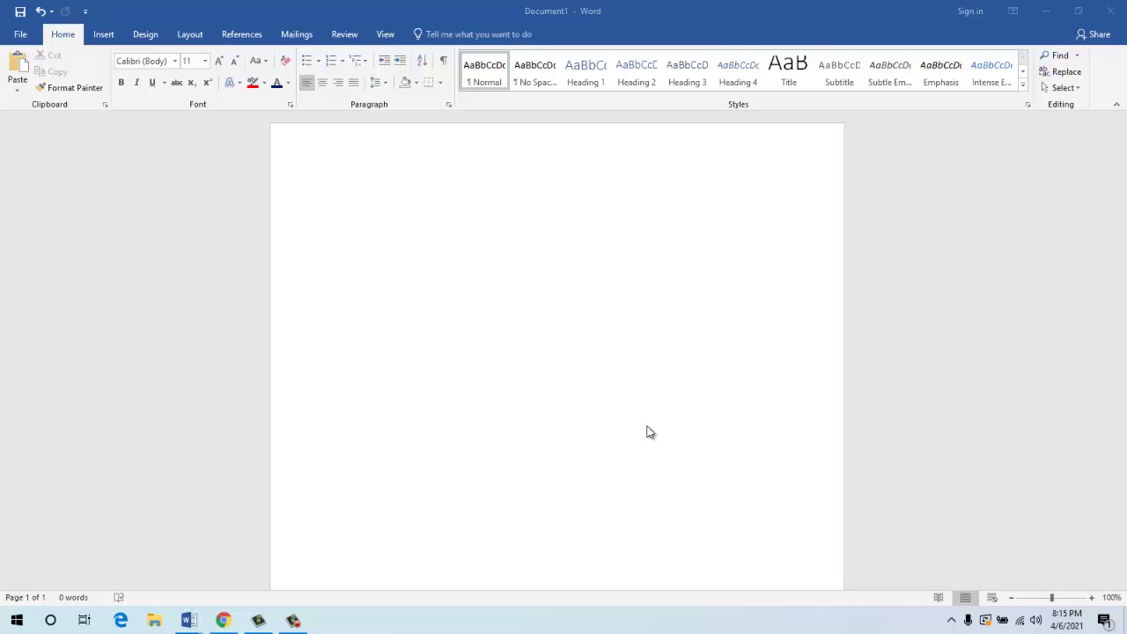
# - Generate five paragraphs of sample text by entering =rand() in the blank document
pyautogui.click(545, 220)
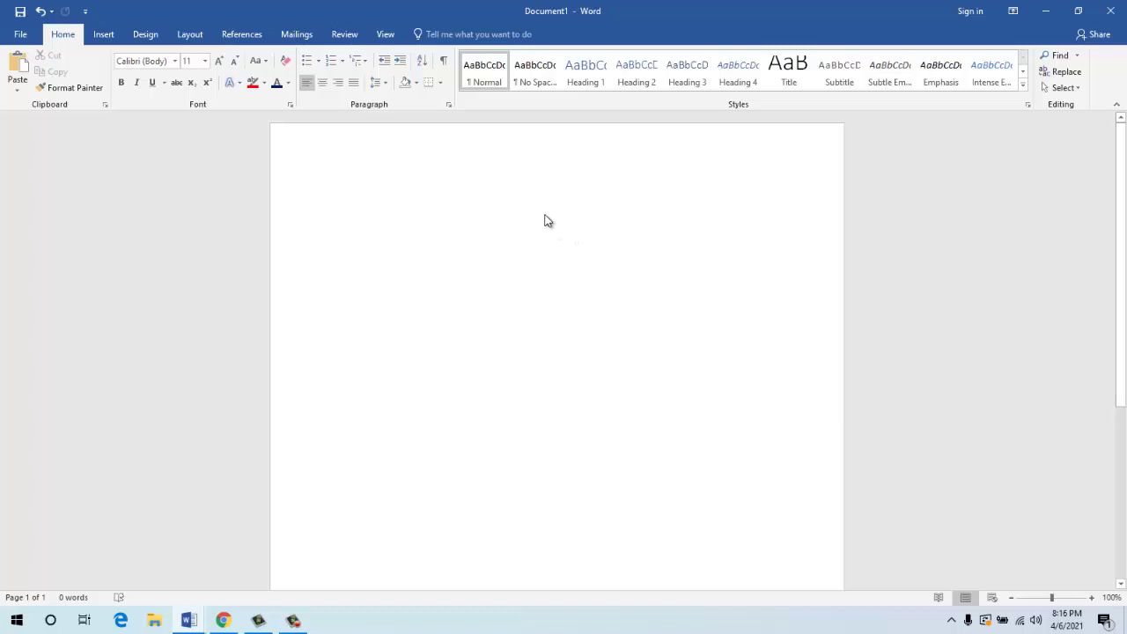
pyautogui.write('=')
pyautogui.write('ra')
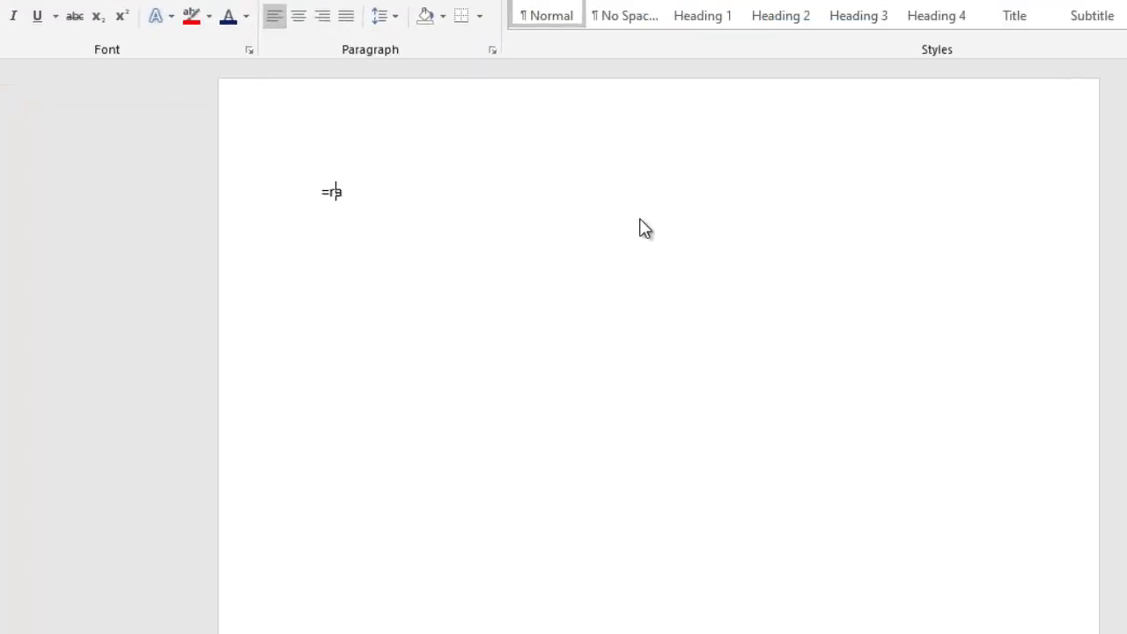
pyautogui.write('nd')
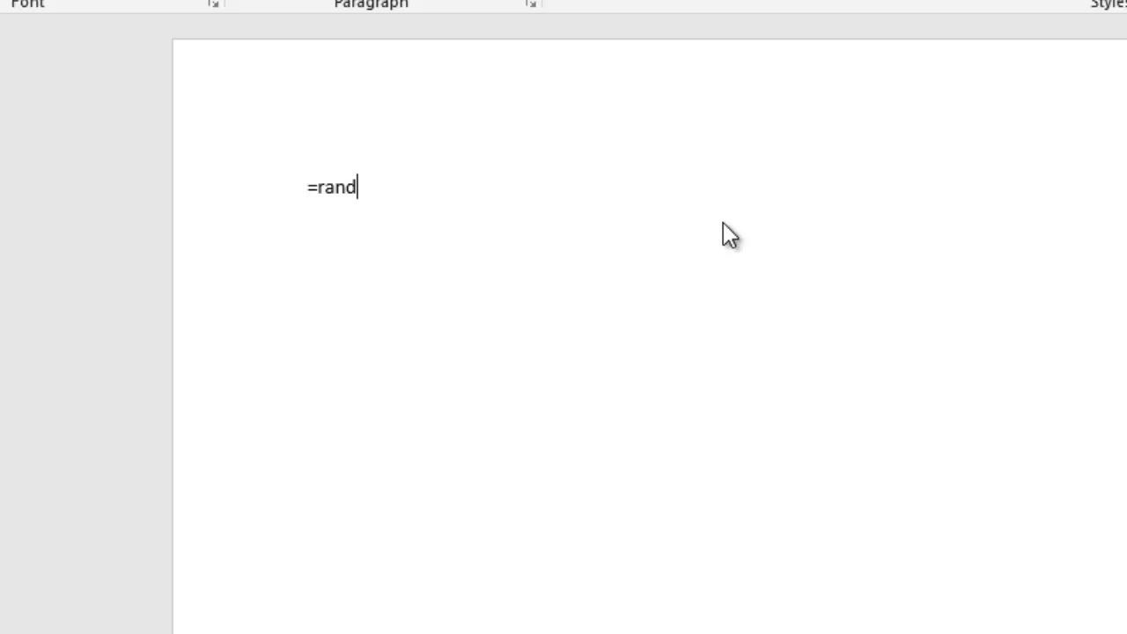
pyautogui.write('(')
pyautogui.write(')')
pyautogui.press('Return')
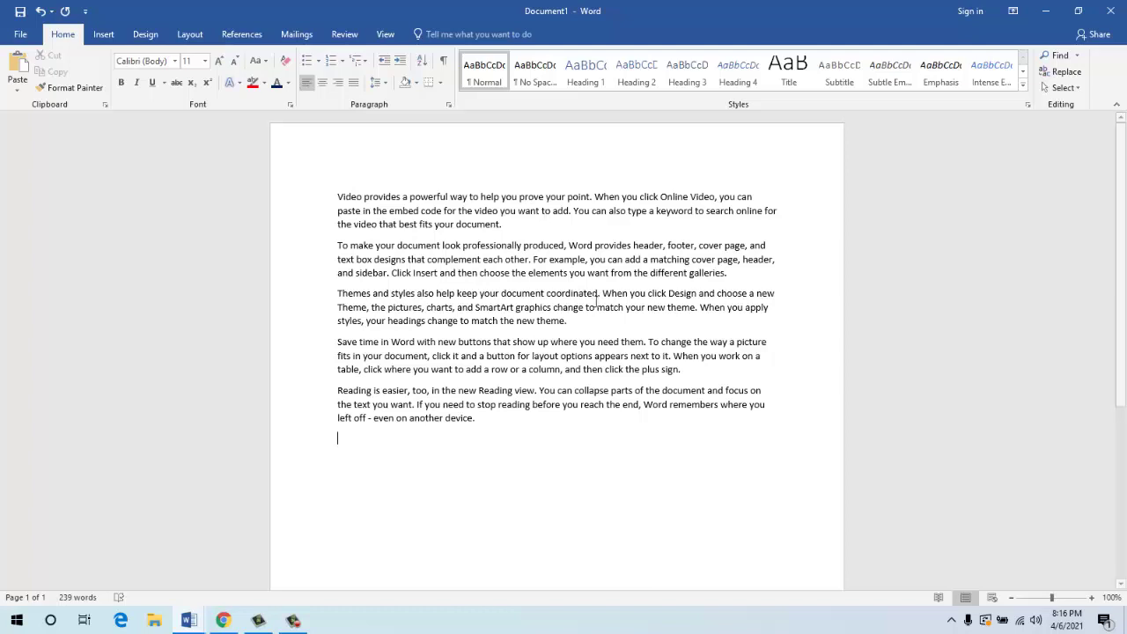
# - Bullet all five sample paragraphs and use filled round dot bullets
pyautogui.moveTo(495, 431); pyautogui.dragTo(337, 190)
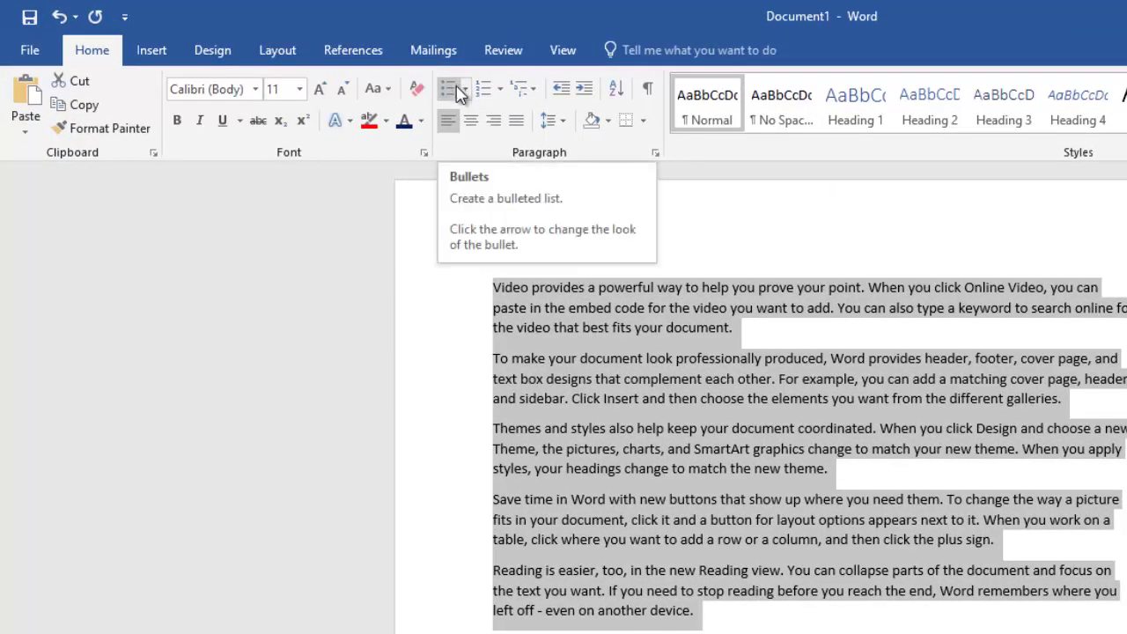
pyautogui.click(460, 91)
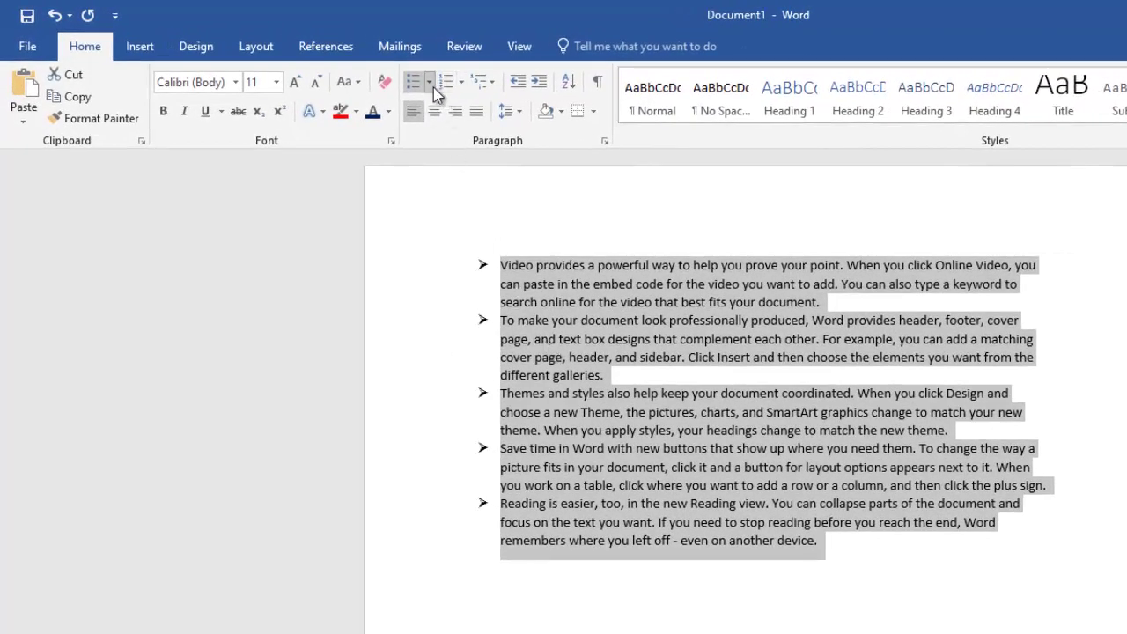
pyautogui.click(432, 85)
pyautogui.click(471, 143)
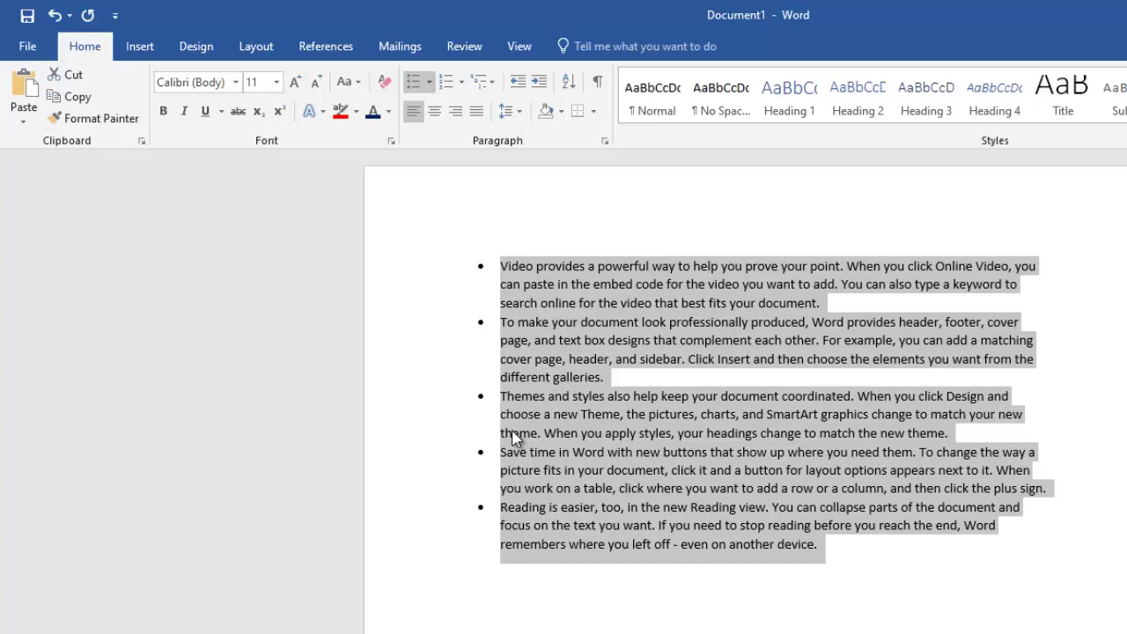
# - Start new bullets after 'header,', 'coordinated.' and 'column,', then select all text
pyautogui.click(808, 322)
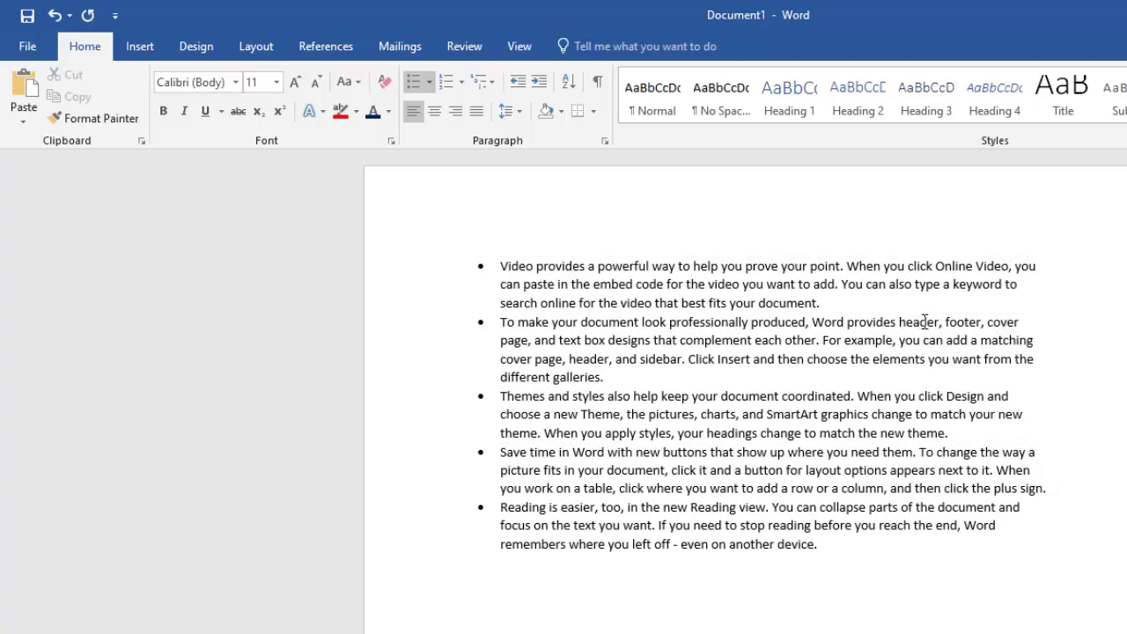
pyautogui.click(941, 323)
pyautogui.press('Return')
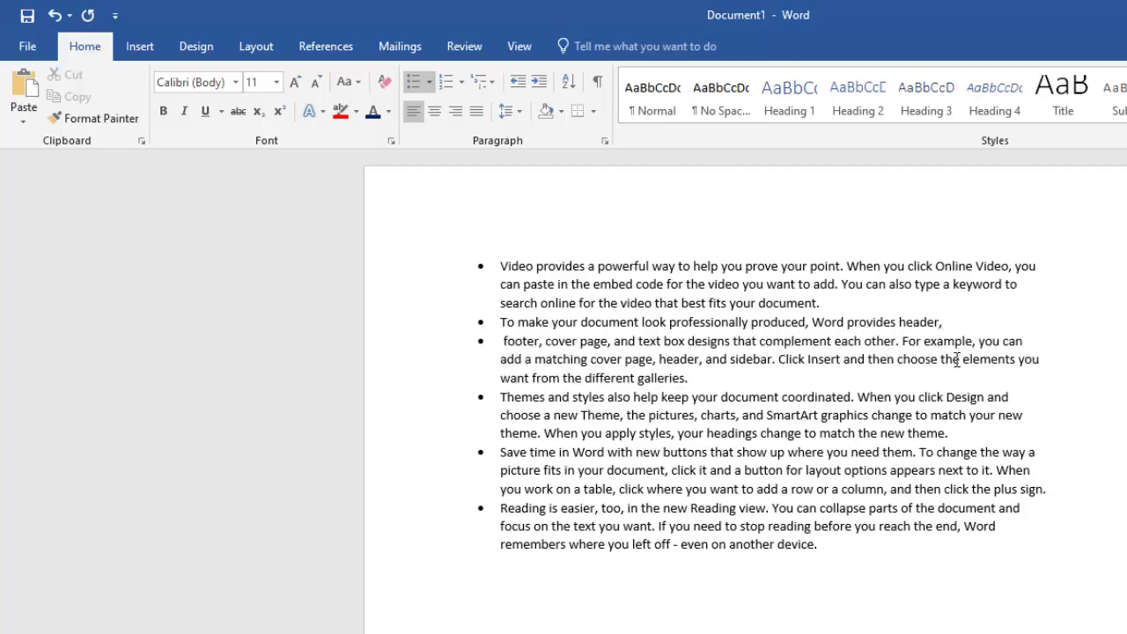
pyautogui.click(856, 401)
pyautogui.press('Return')
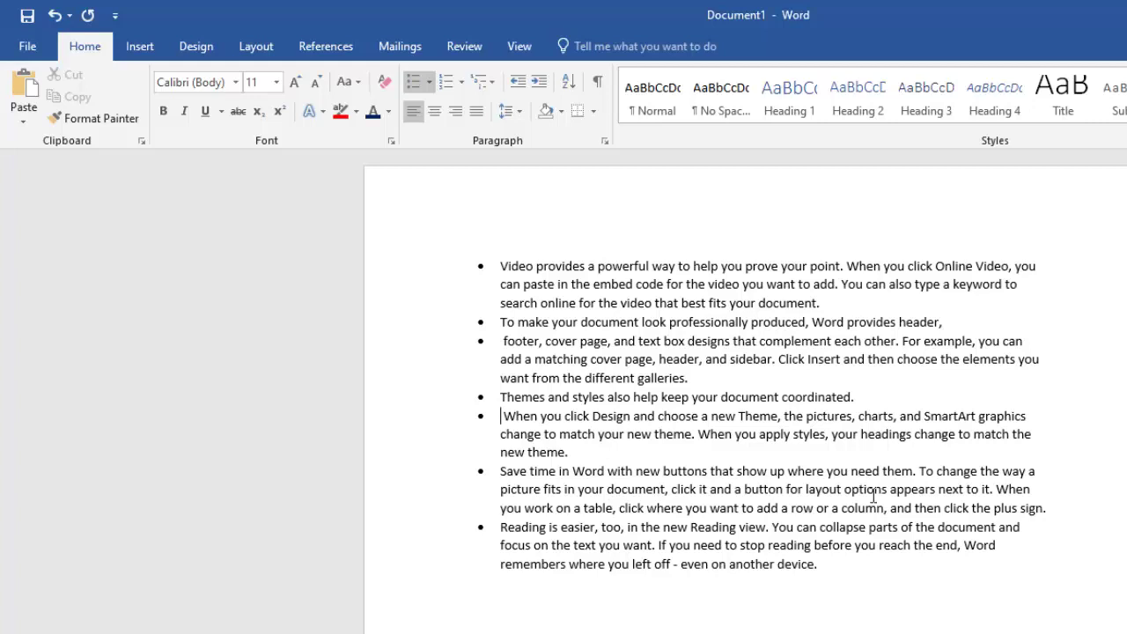
pyautogui.click(891, 508)
pyautogui.press('Return')
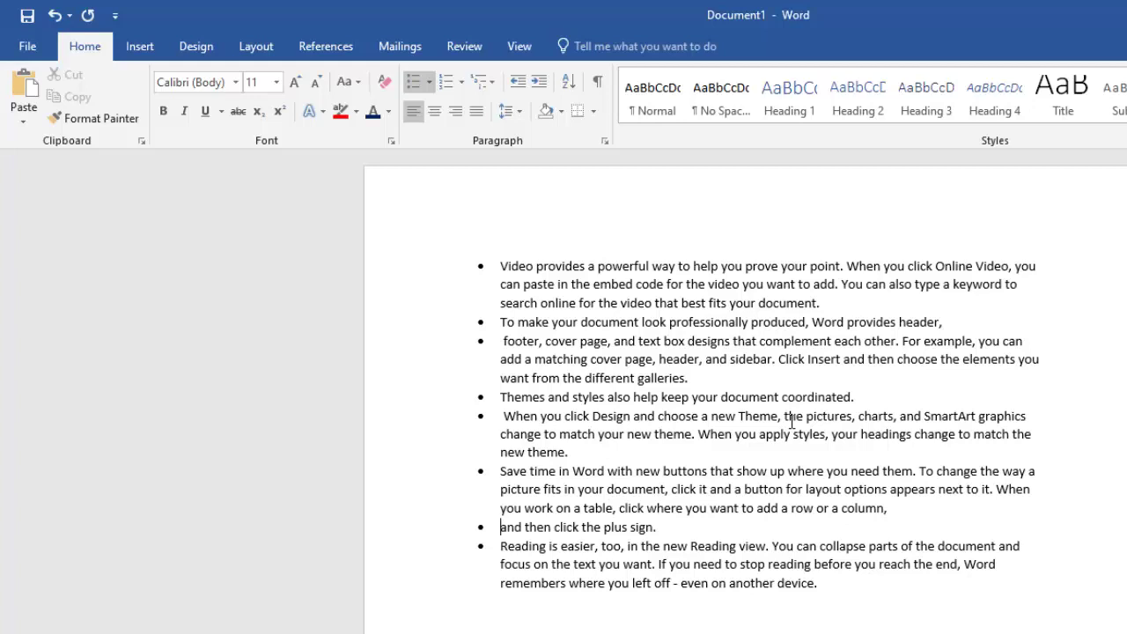
pyautogui.hotkey('ctrl', 'a')
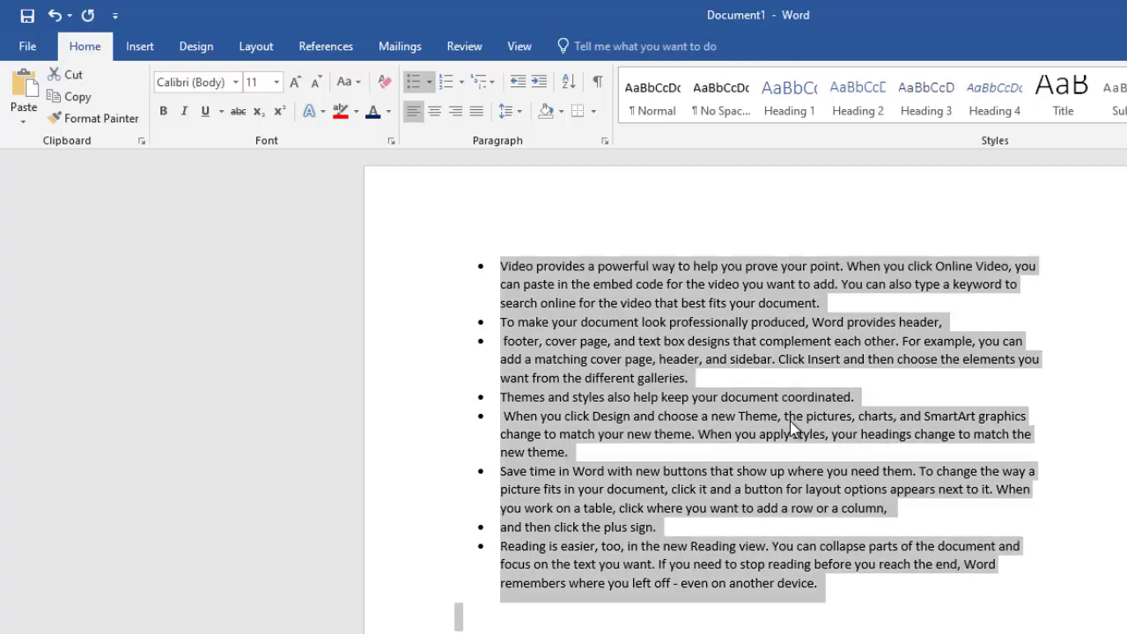
# - Reset all text to Normal style and reapply round bullets with Ctrl+Shift+L
pyautogui.hotkey('ctrl', 'shift', 'n')
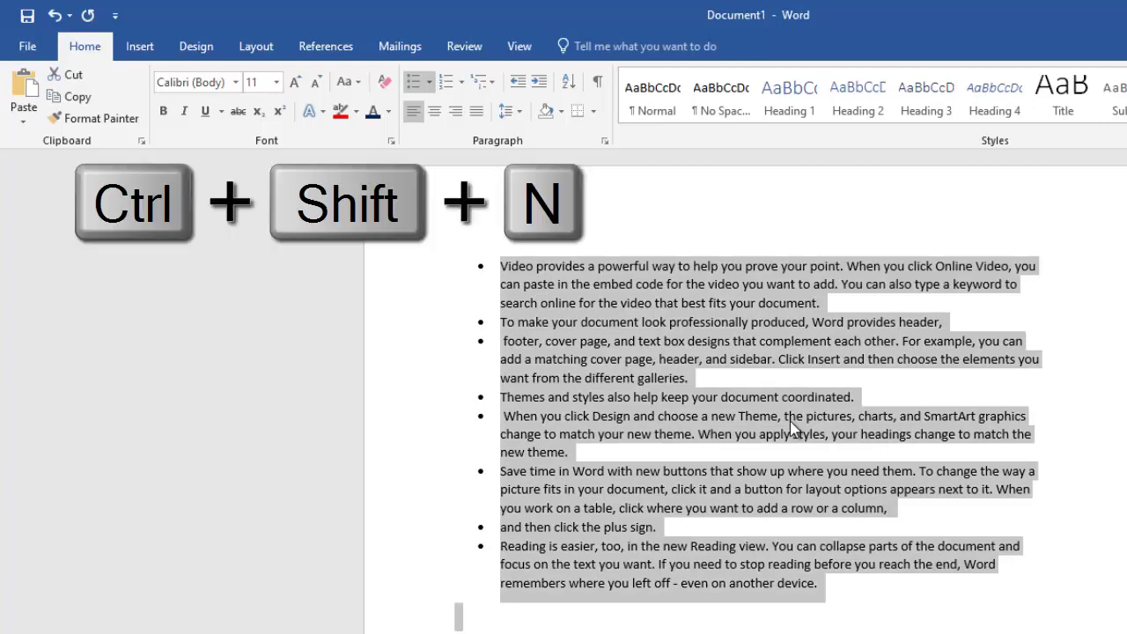
pyautogui.hotkey('ctrl', 'shift', 'n')
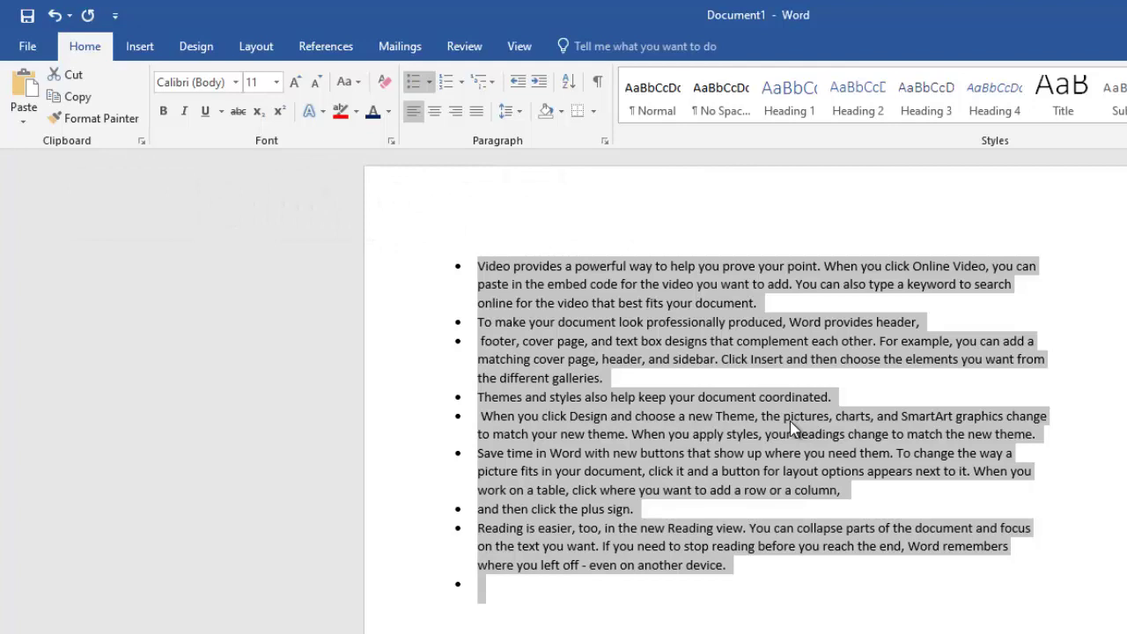
pyautogui.hotkey('ctrl', 'shift', 'n')
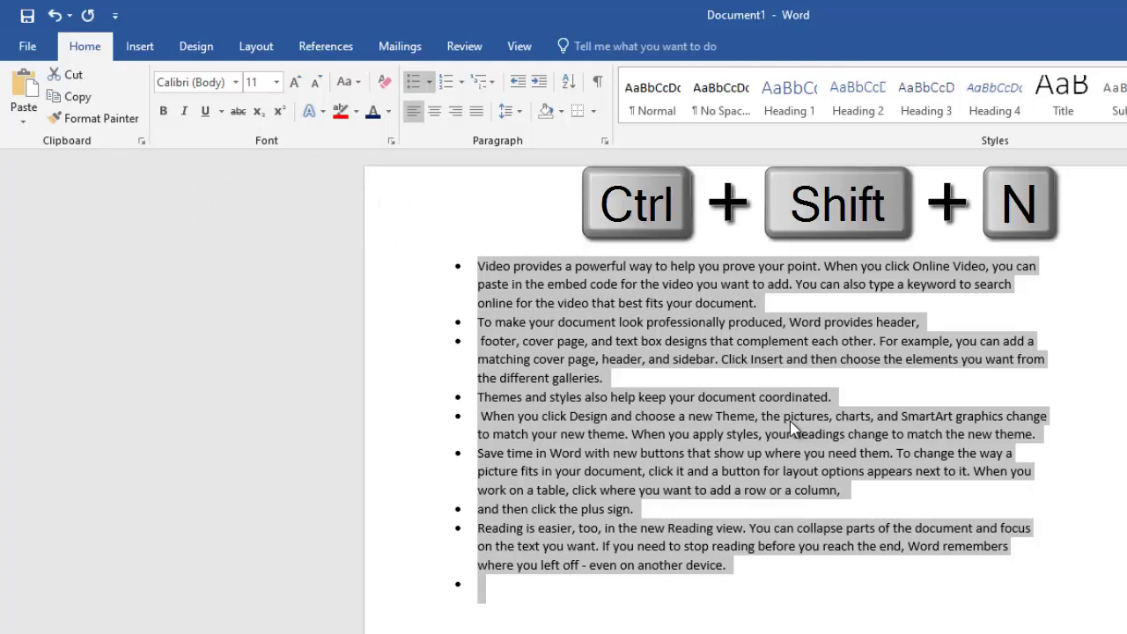
pyautogui.hotkey('ctrl', 'shift', 'n')
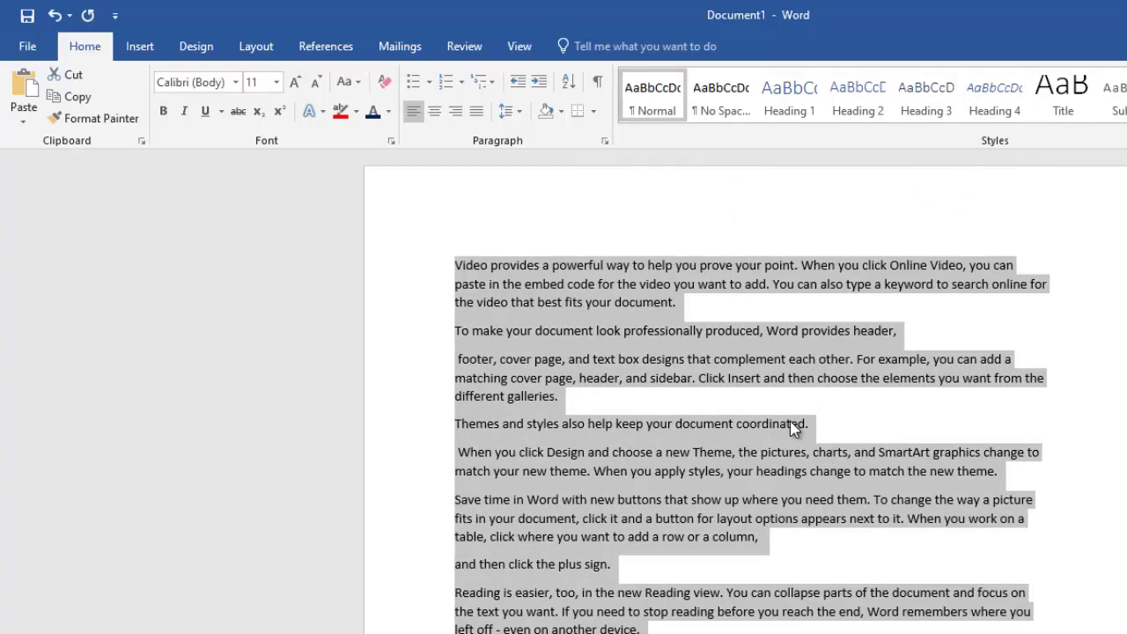
pyautogui.click(649, 110)
pyautogui.hotkey('ctrl', 'shift', 'l')
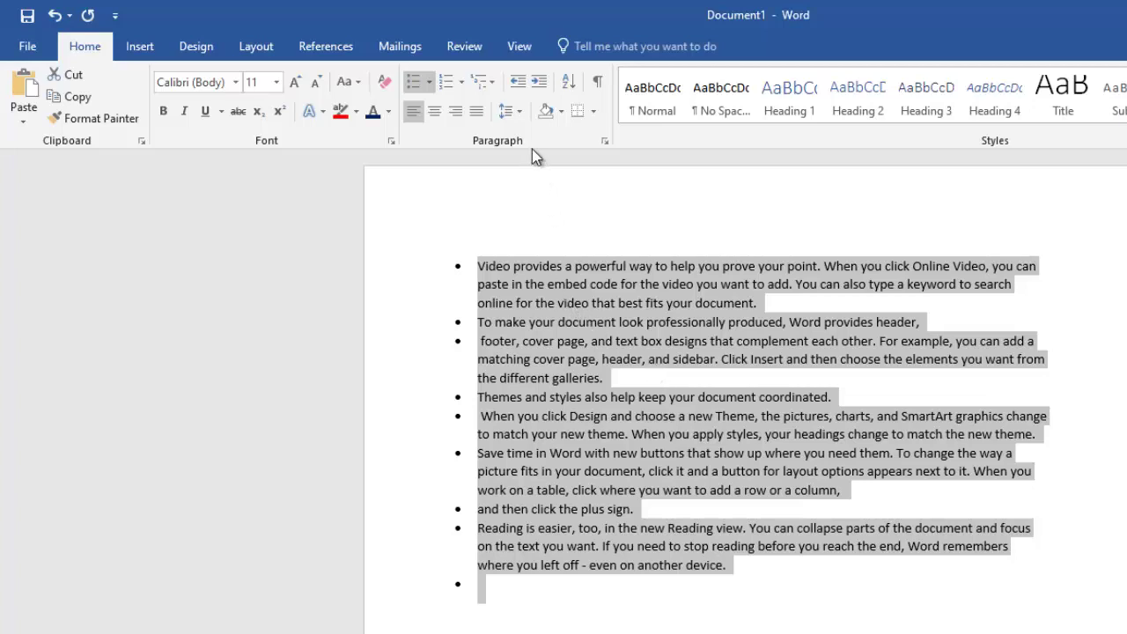
# - Apply the four-diamond bullet to the whole list and reopen the bullet choices
pyautogui.click(430, 82)
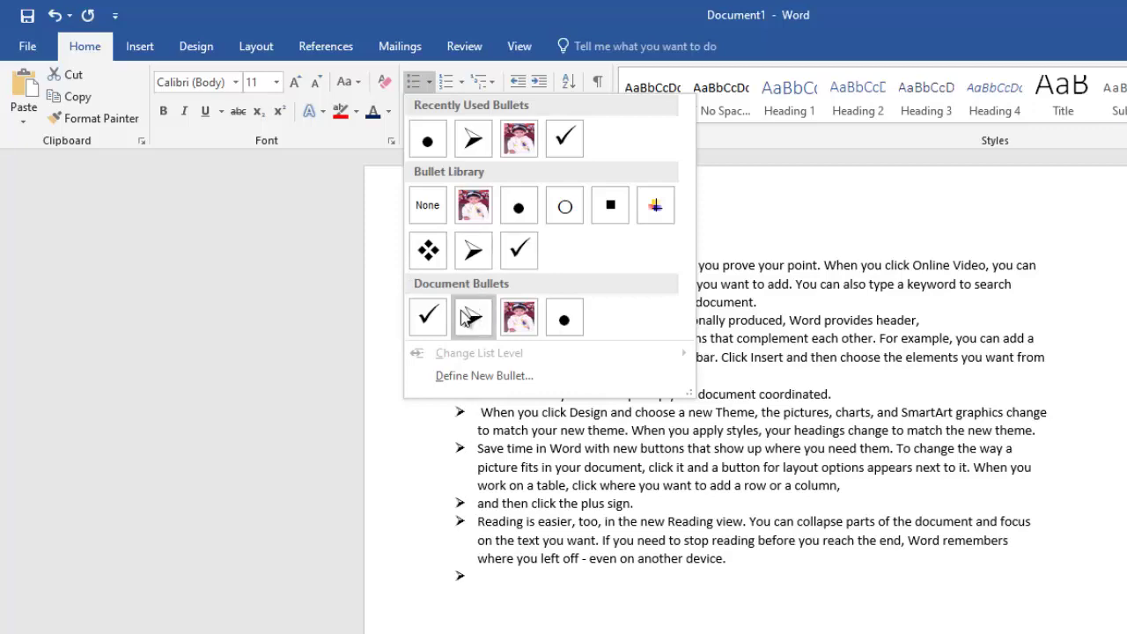
pyautogui.tripleClick(432, 263)
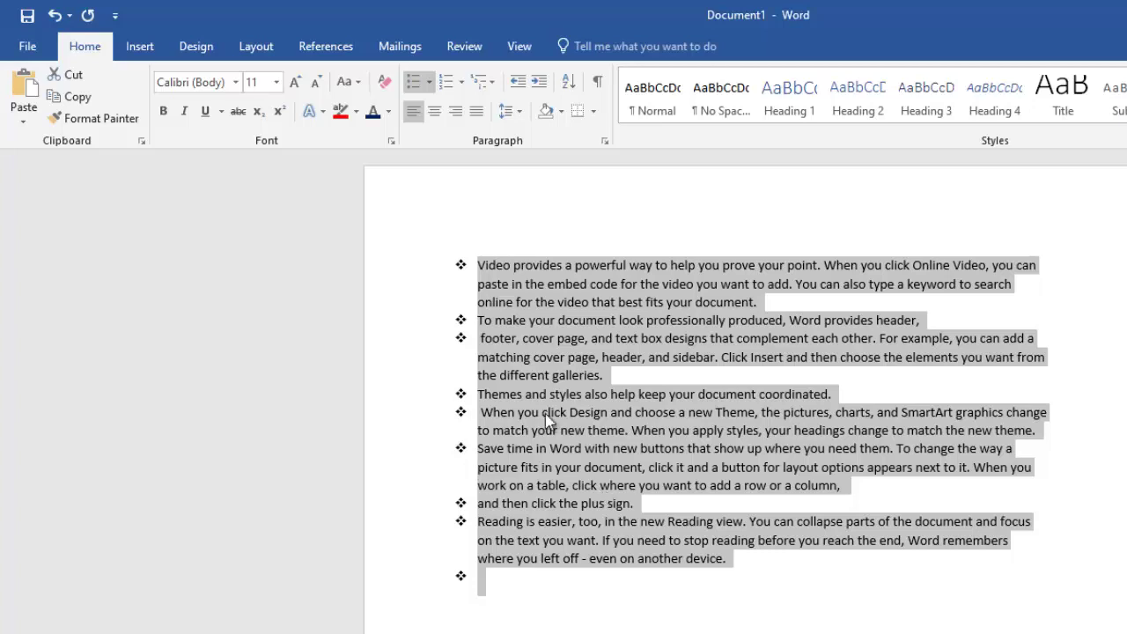
pyautogui.click(429, 86)
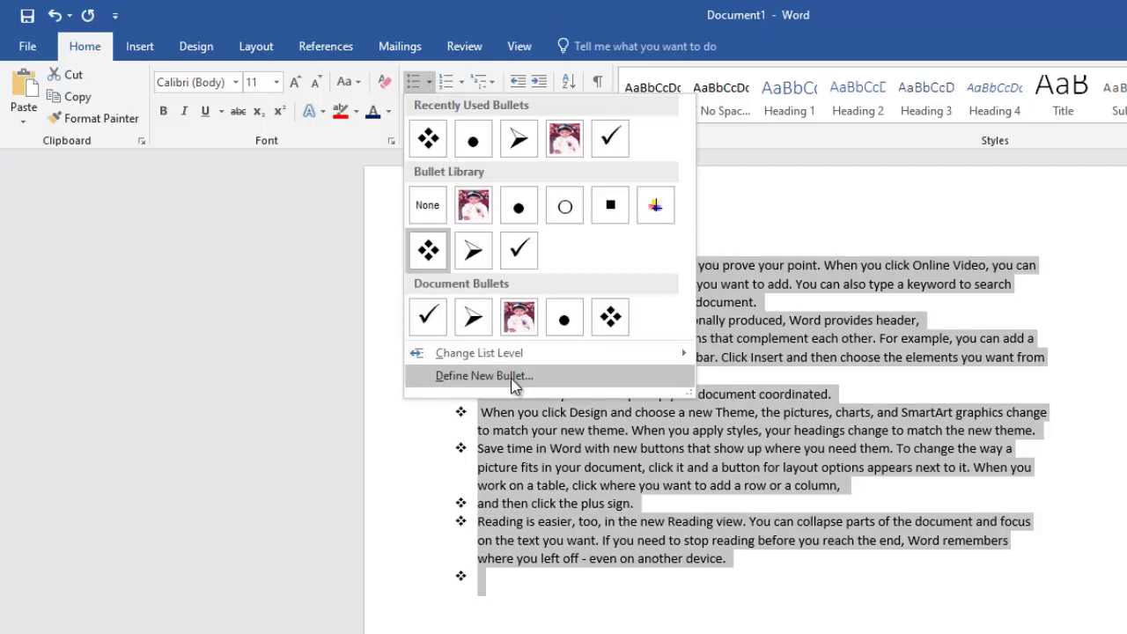
# - In Define New Bullet, browse the Vivaldi and Wingdings symbol fonts without choosing one
pyautogui.click(513, 385)
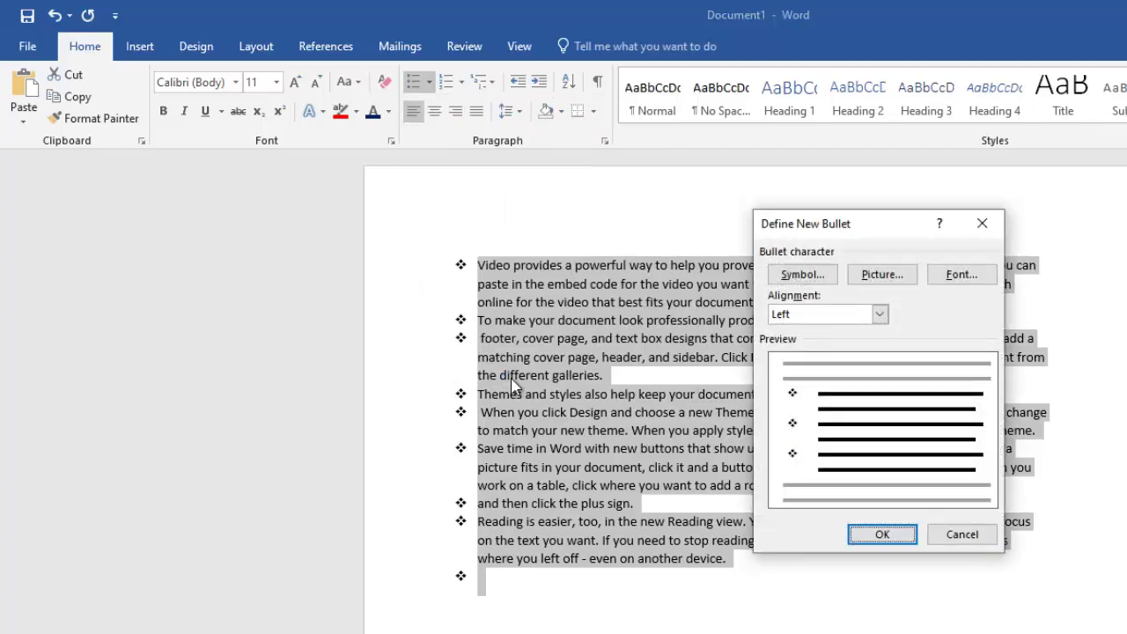
pyautogui.click(791, 278)
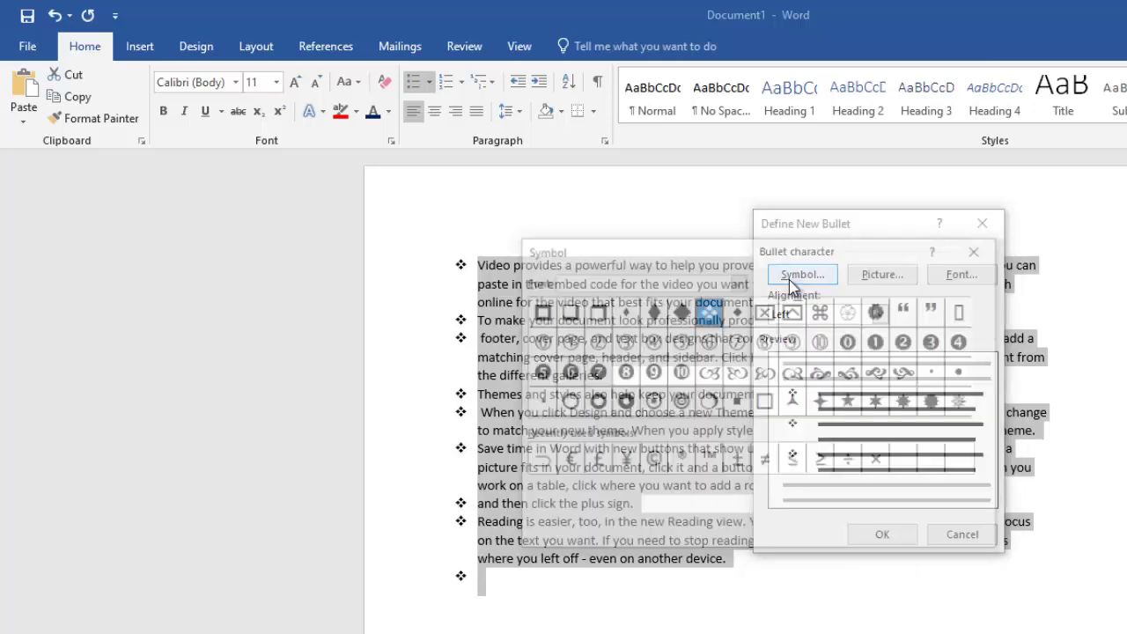
pyautogui.moveTo(775, 259)
pyautogui.mouseDown()
pyautogui.moveTo(409, 299)
pyautogui.moveTo(361, 315)
pyautogui.mouseUp()
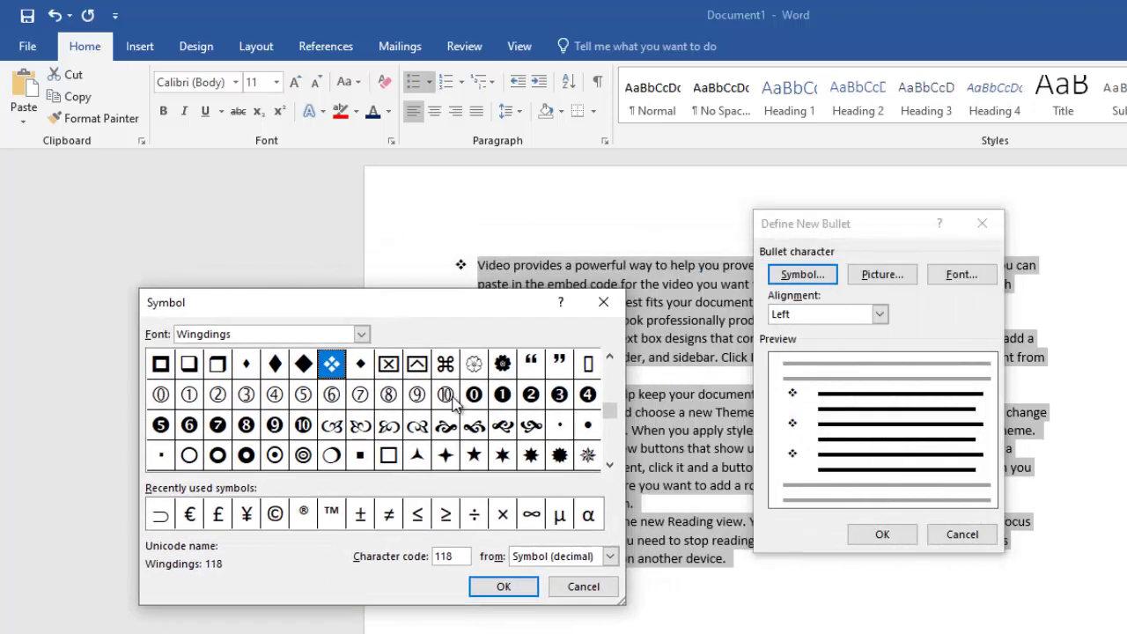
pyautogui.click(361, 334)
pyautogui.click(325, 383)
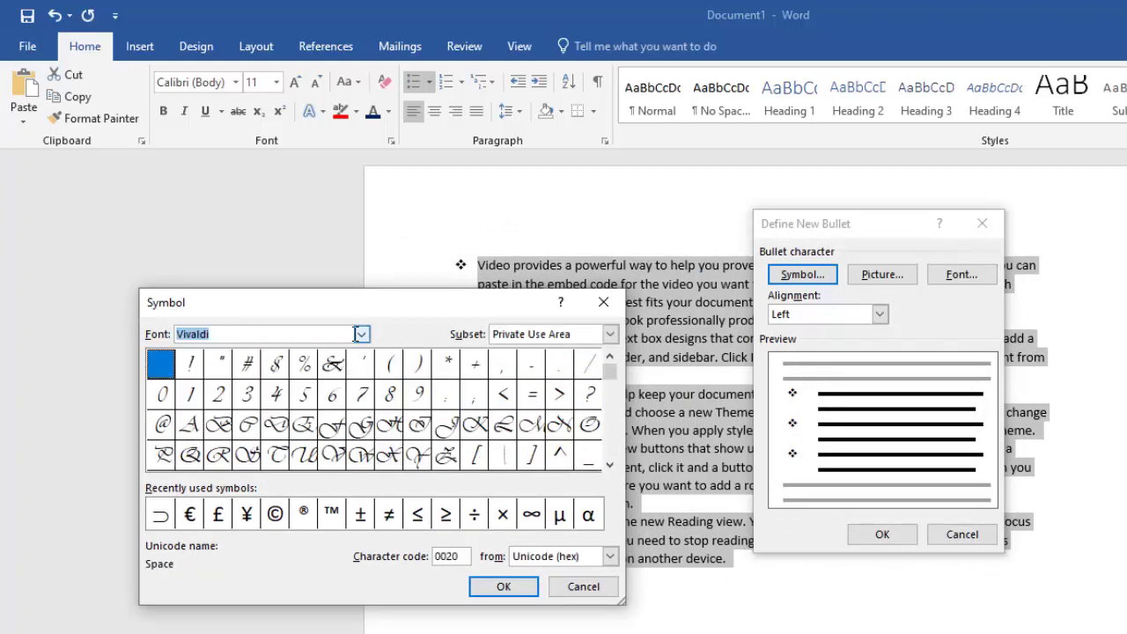
pyautogui.click(361, 334)
pyautogui.click(343, 426)
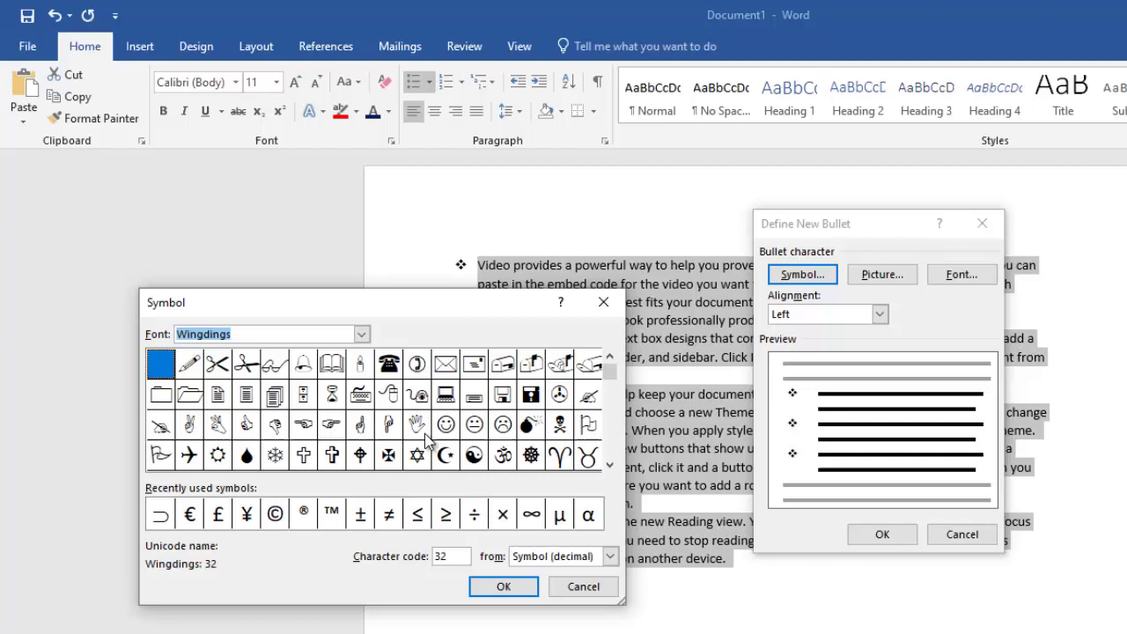
pyautogui.click(582, 587)
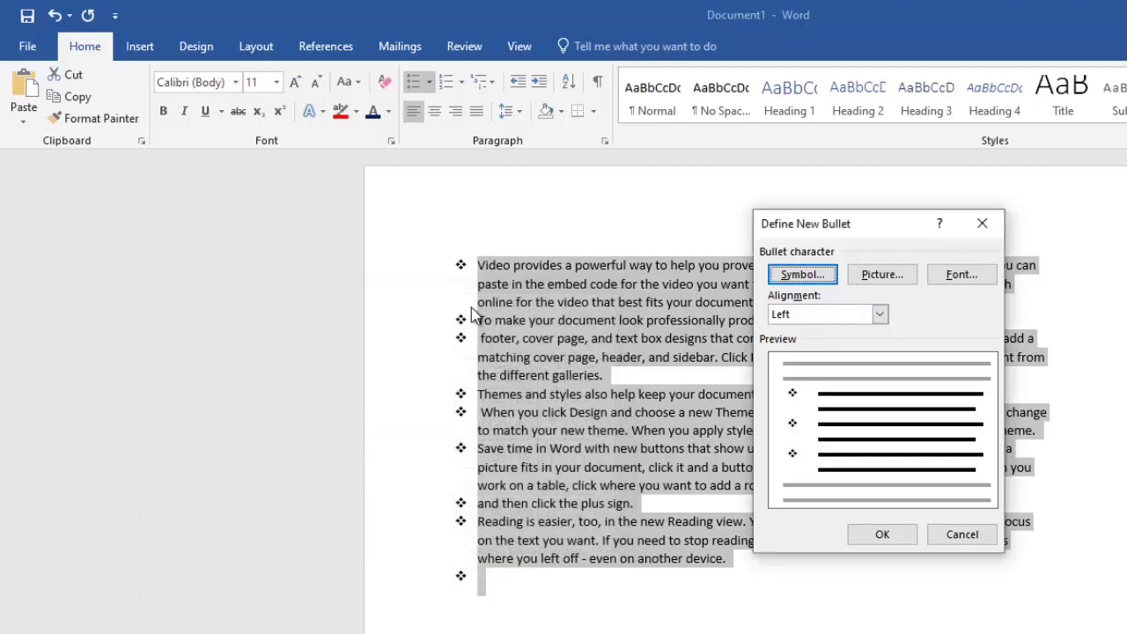
# - Use a photo from the Pictures folder as the list's picture bullet
pyautogui.click(883, 275)
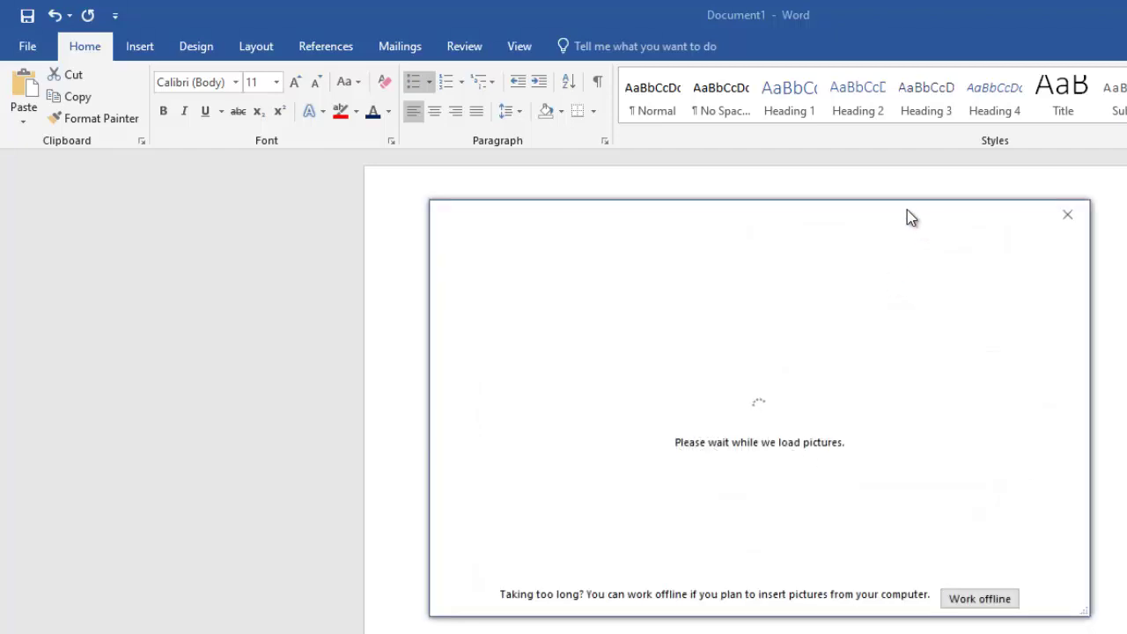
pyautogui.moveTo(908, 217); pyautogui.dragTo(599, 305)
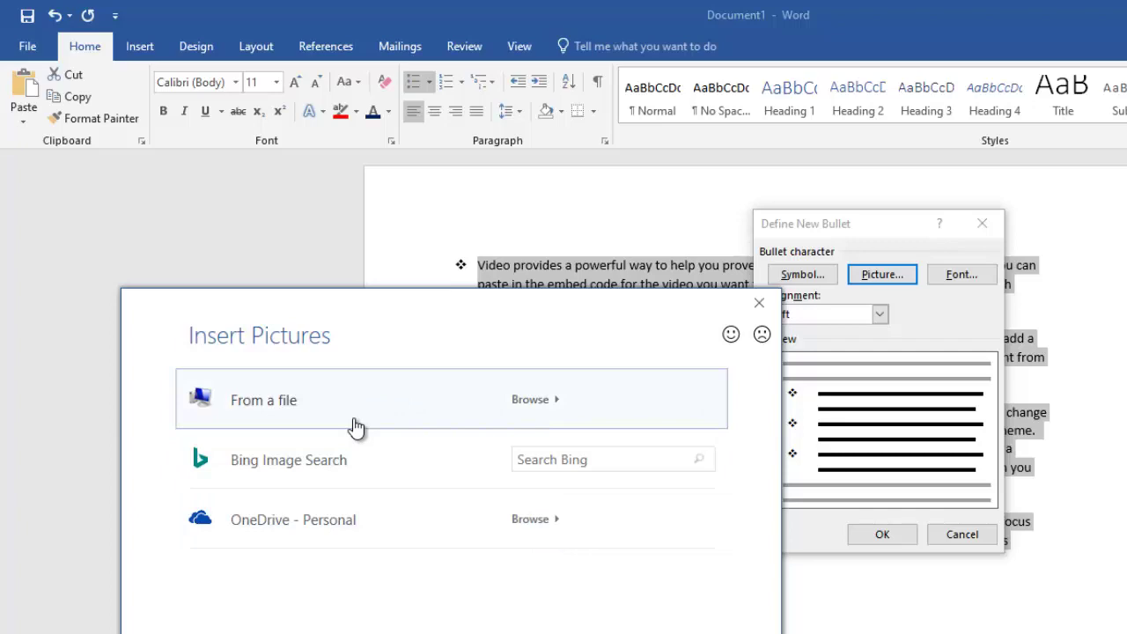
pyautogui.click(287, 412)
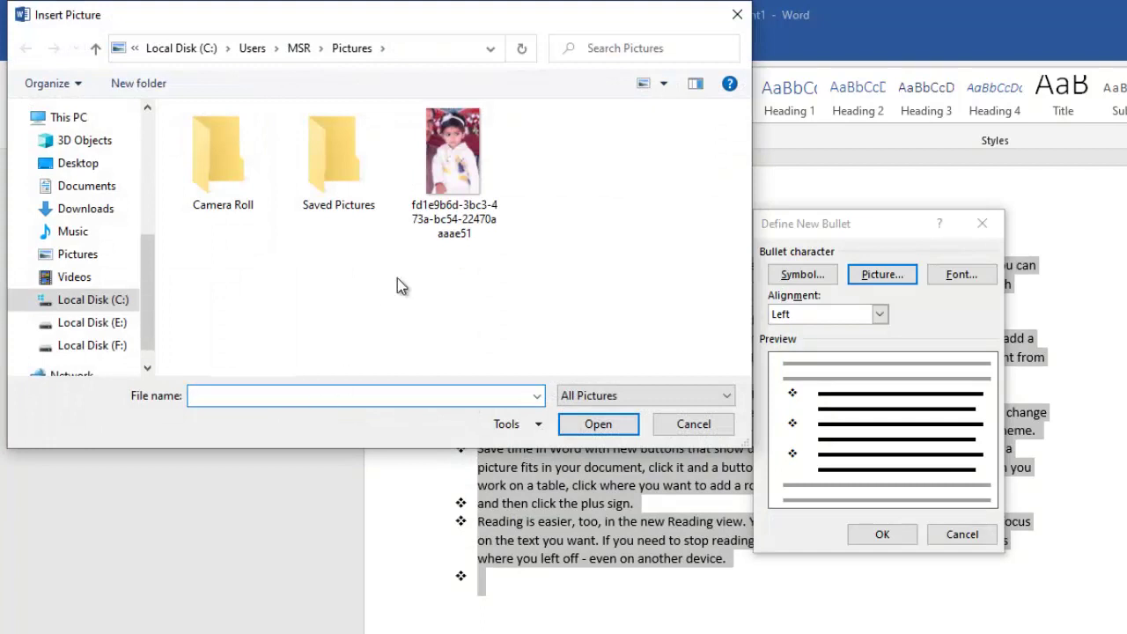
pyautogui.click(454, 167)
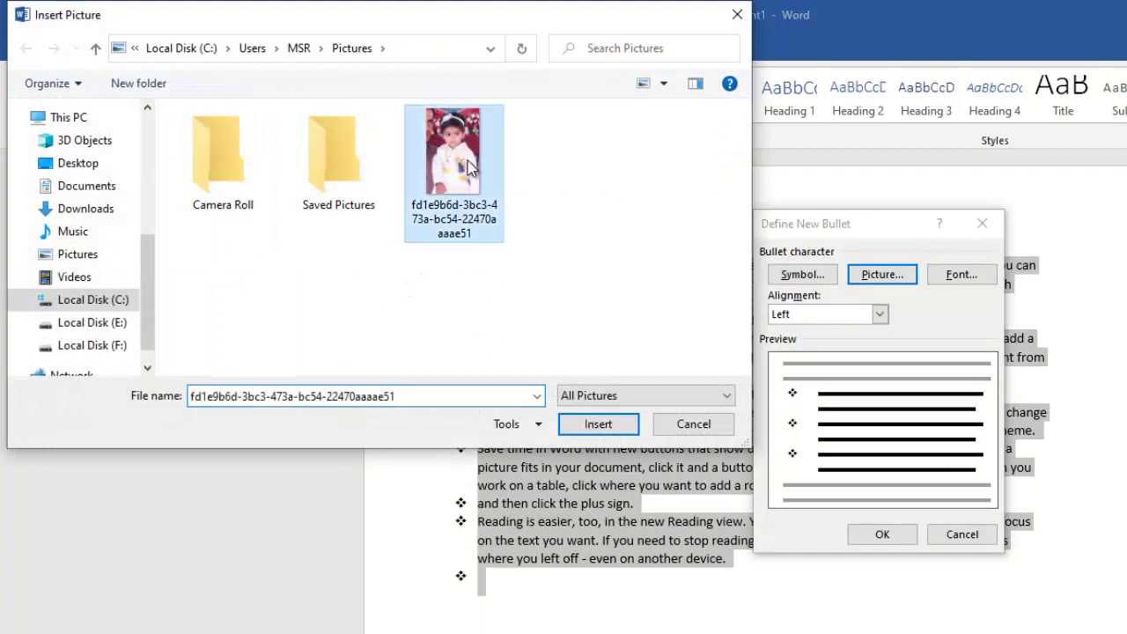
pyautogui.click(598, 424)
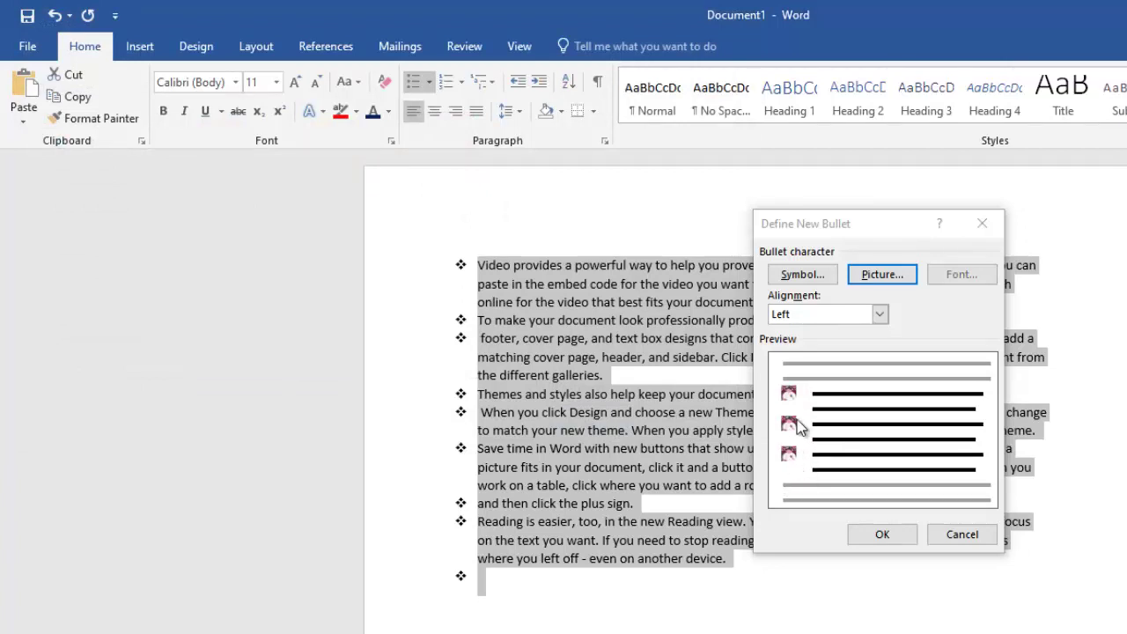
pyautogui.click(881, 536)
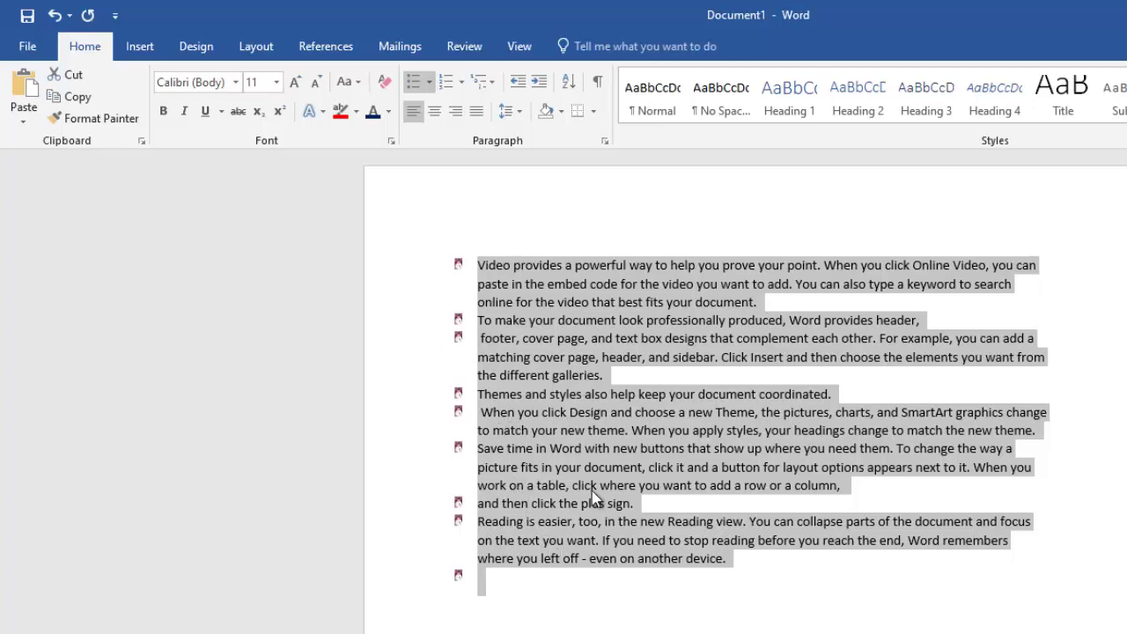
# - Number the list 1. 2. 3., then i. ii. iii., and finally a, b, c
pyautogui.click(463, 87)
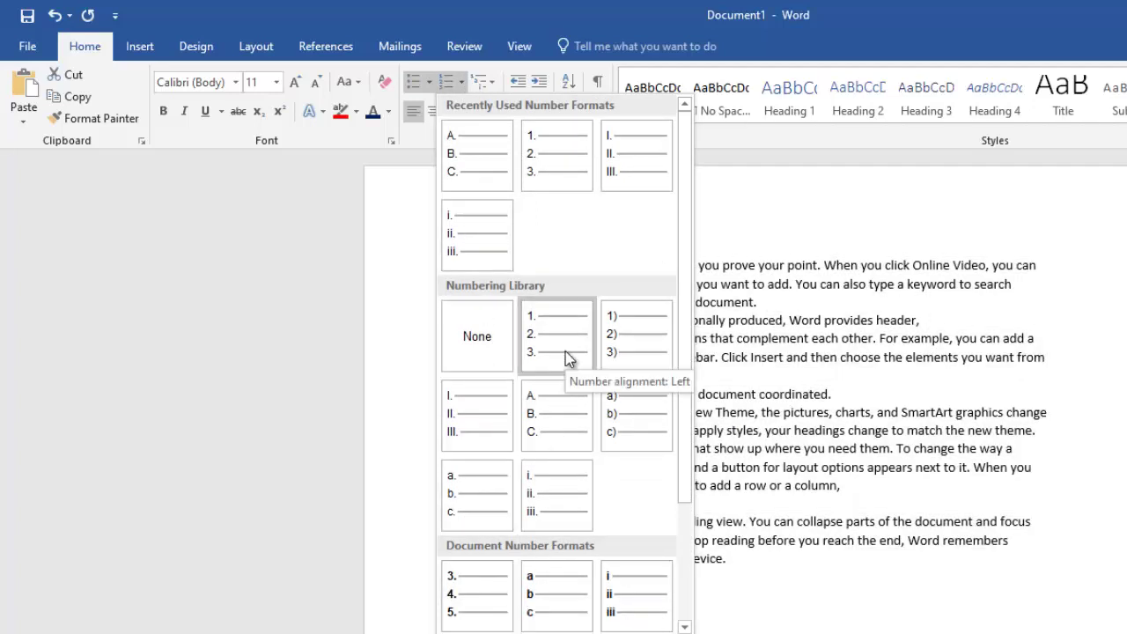
pyautogui.click(567, 353)
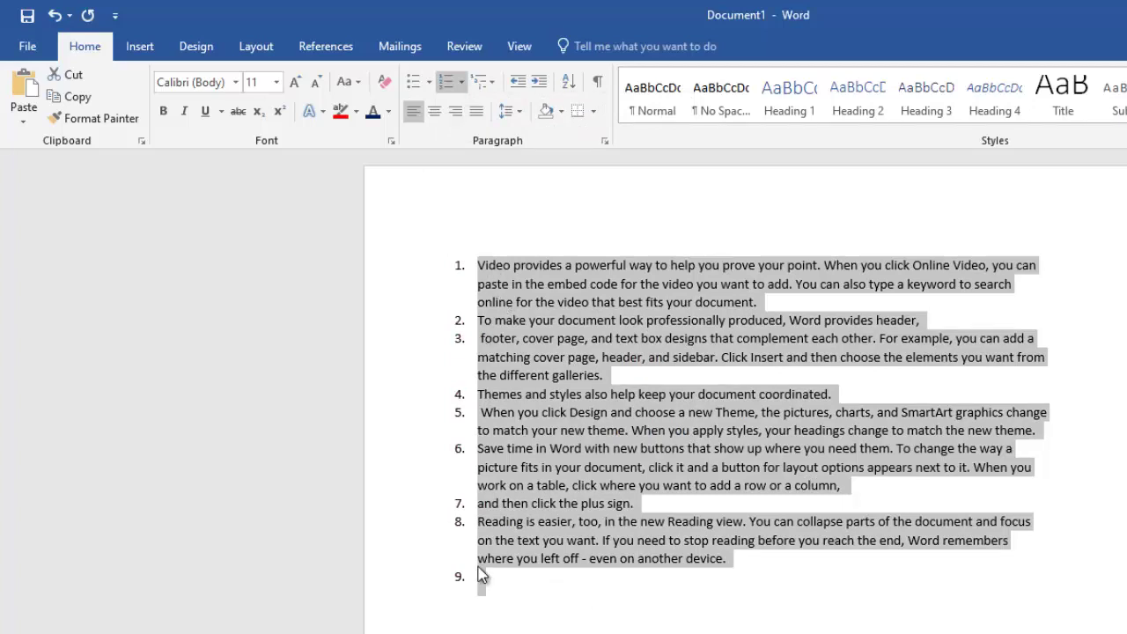
pyautogui.click(463, 84)
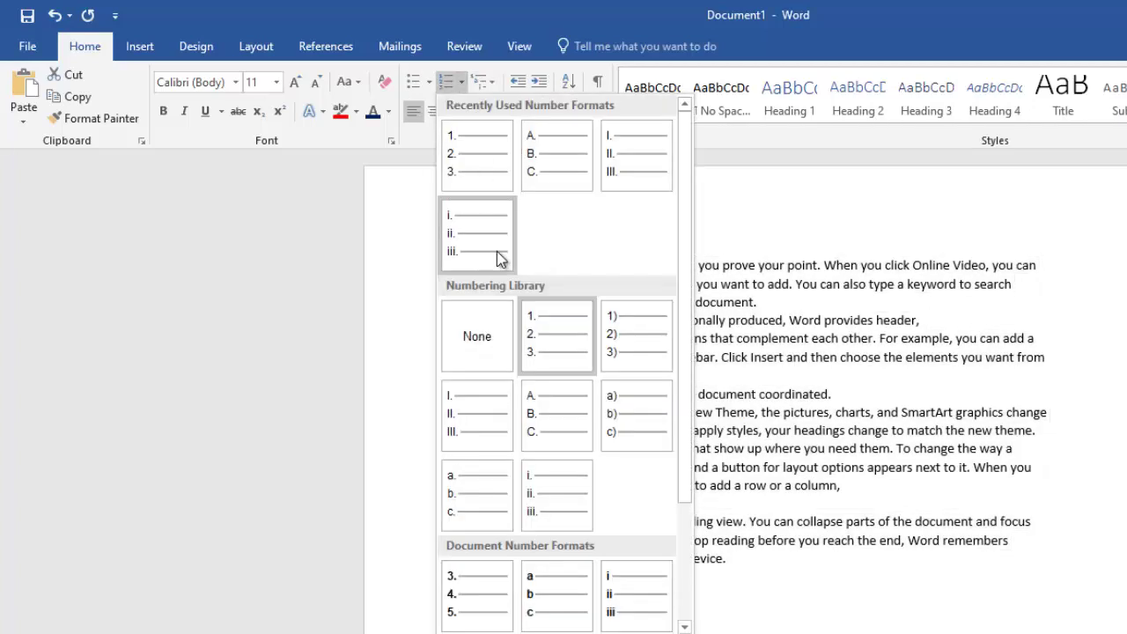
pyautogui.click(496, 258)
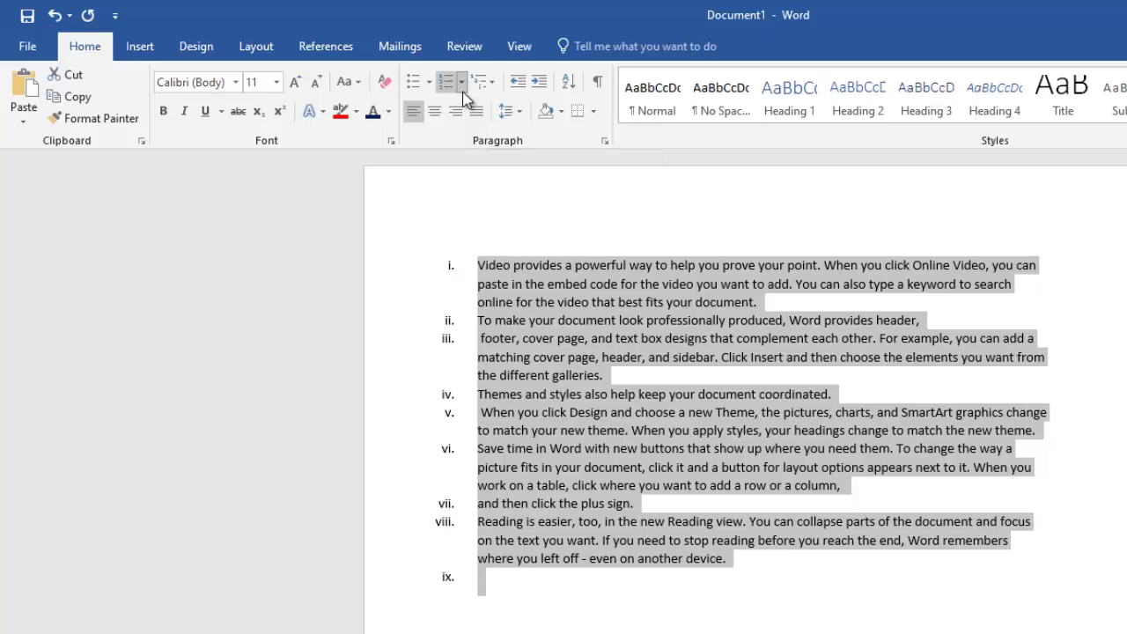
pyautogui.click(463, 92)
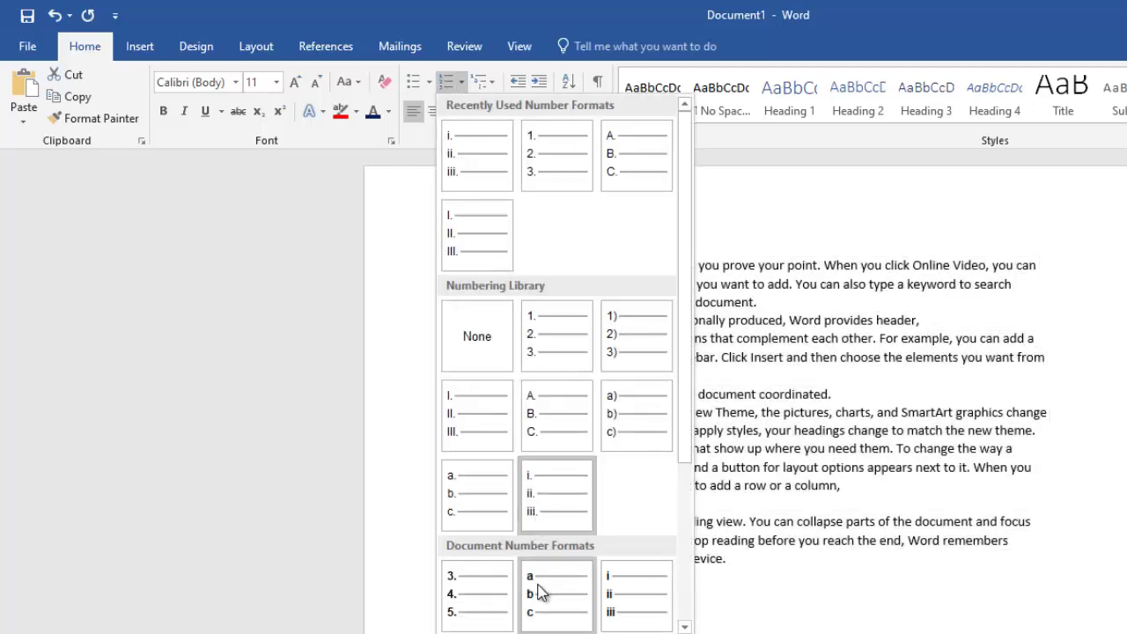
pyautogui.click(541, 595)
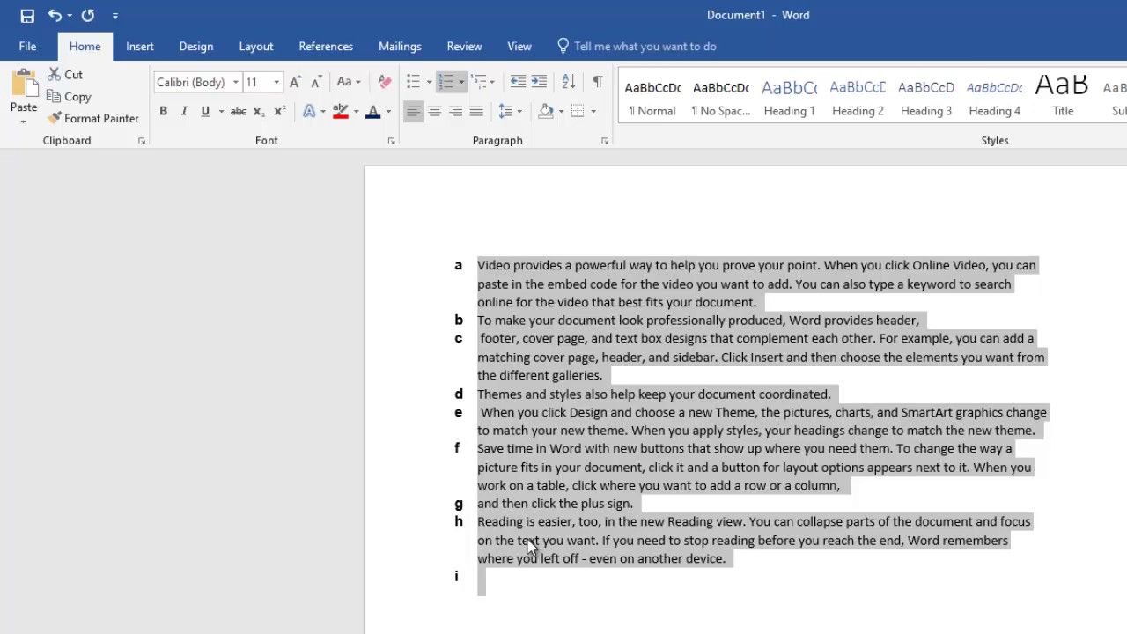
pyautogui.scroll(-4, 601, 476)
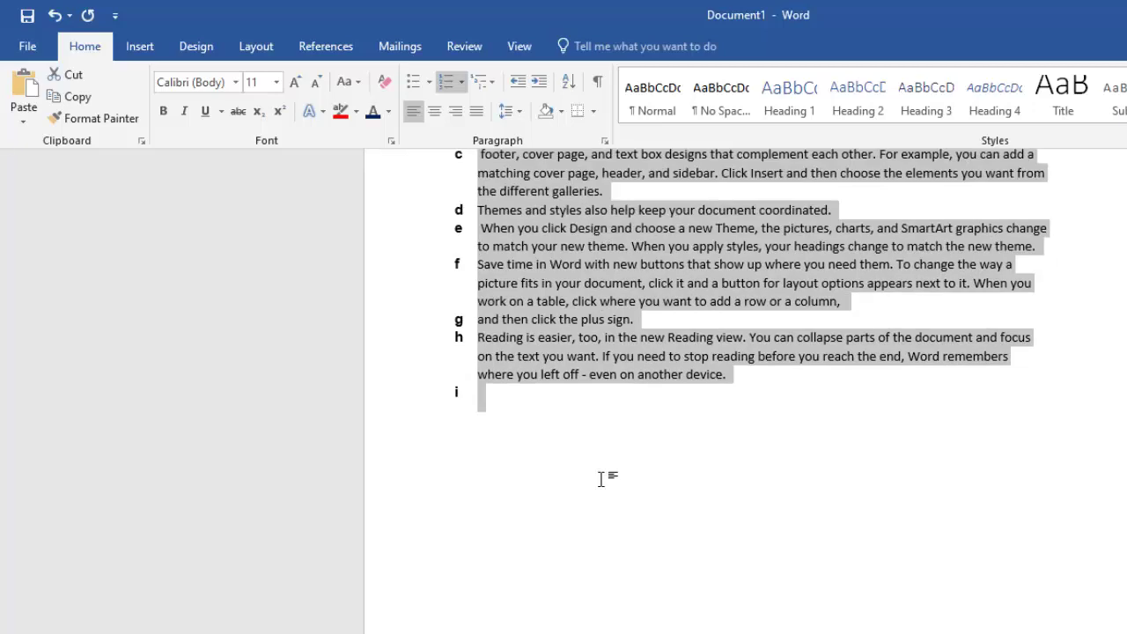
pyautogui.scroll(-3, 601, 475)
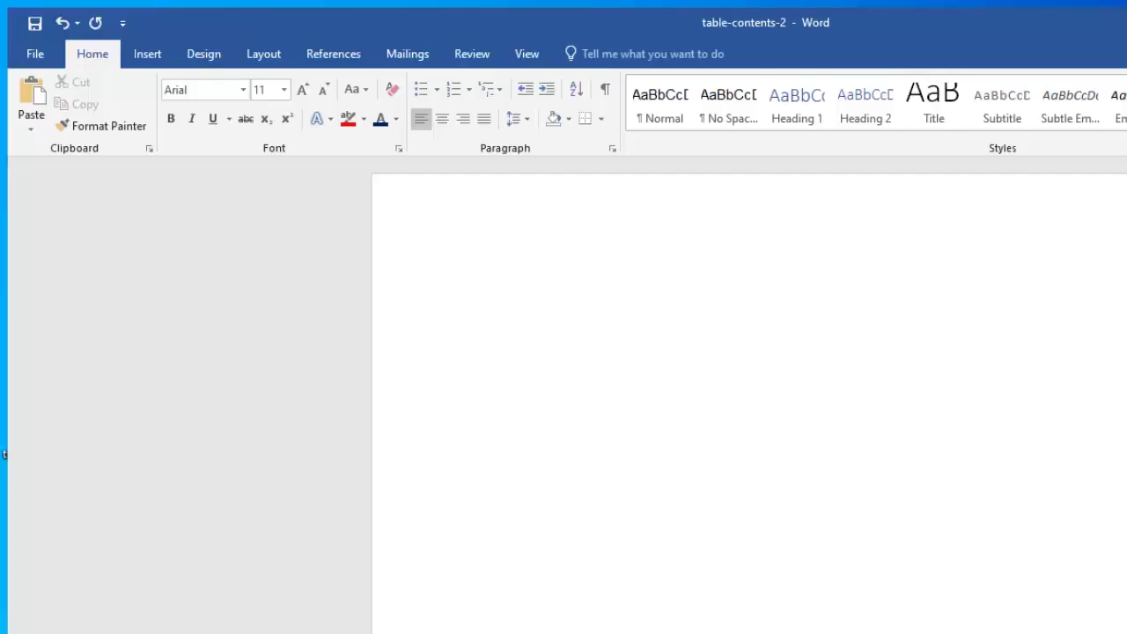
# - Select the Contents heading in table-contents-2
pyautogui.scroll(-3, 650, 454)
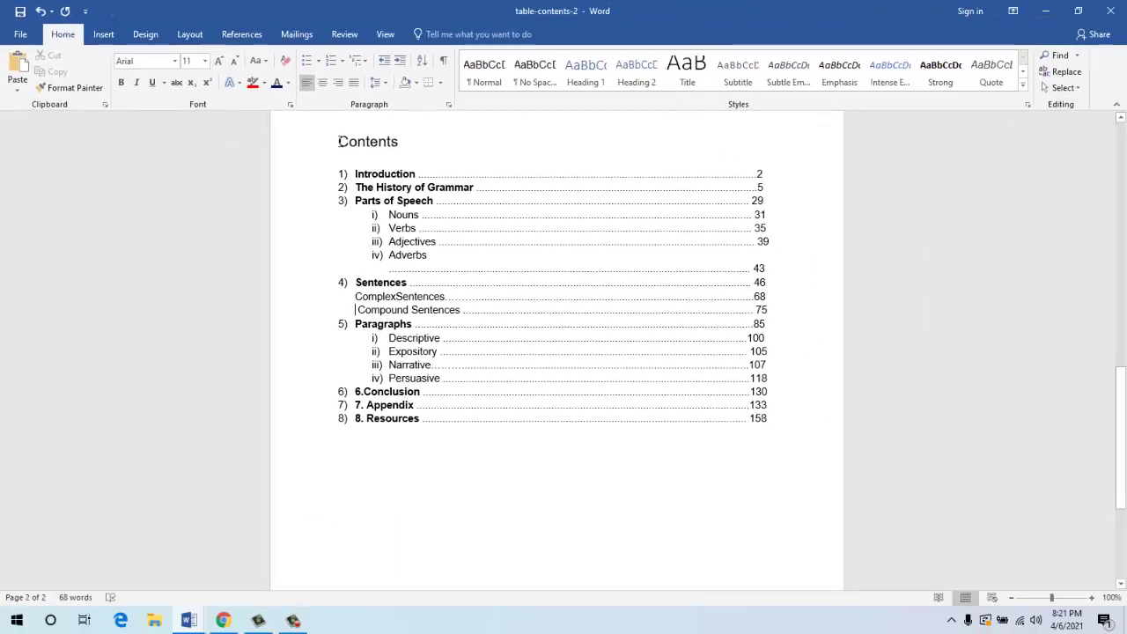
pyautogui.moveTo(339, 141); pyautogui.dragTo(408, 145)
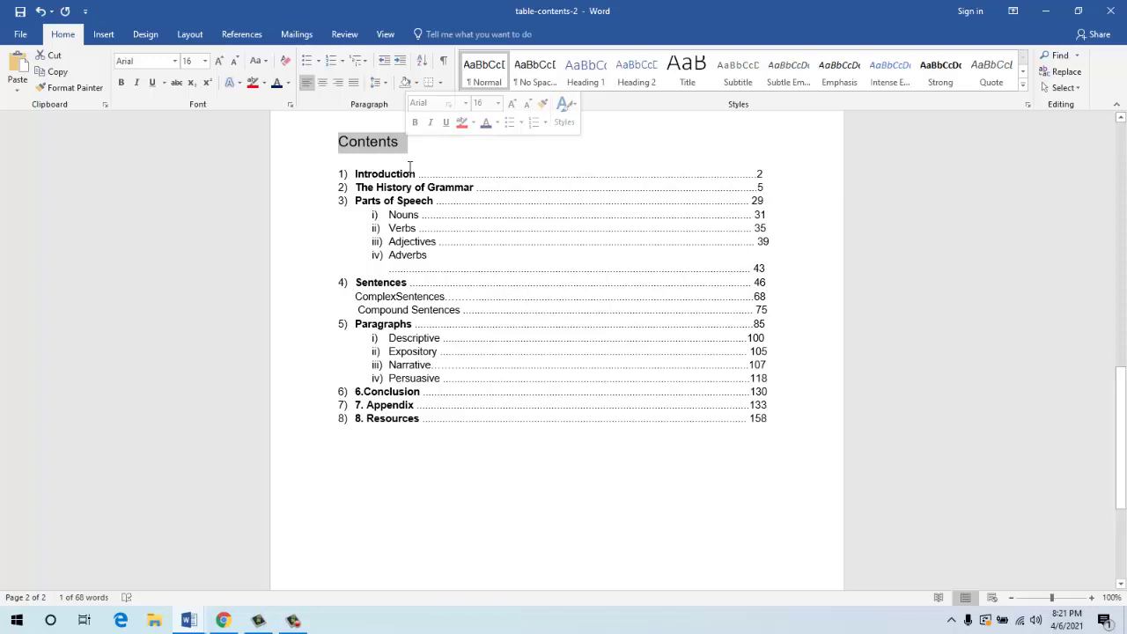
pyautogui.click(421, 147)
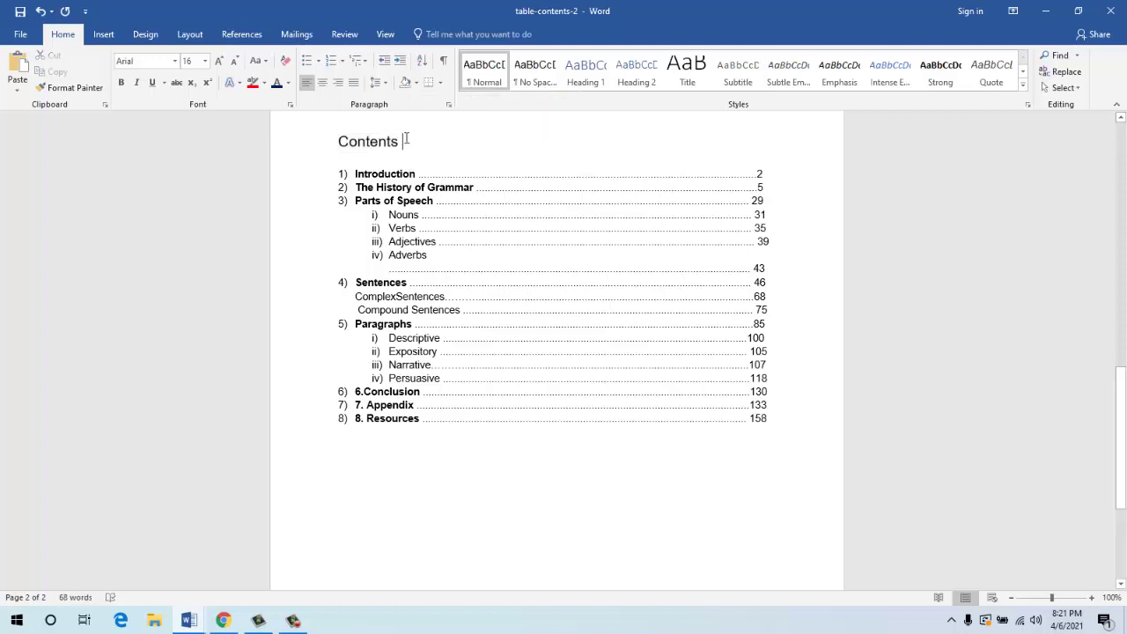
pyautogui.moveTo(402, 142); pyautogui.dragTo(340, 142)
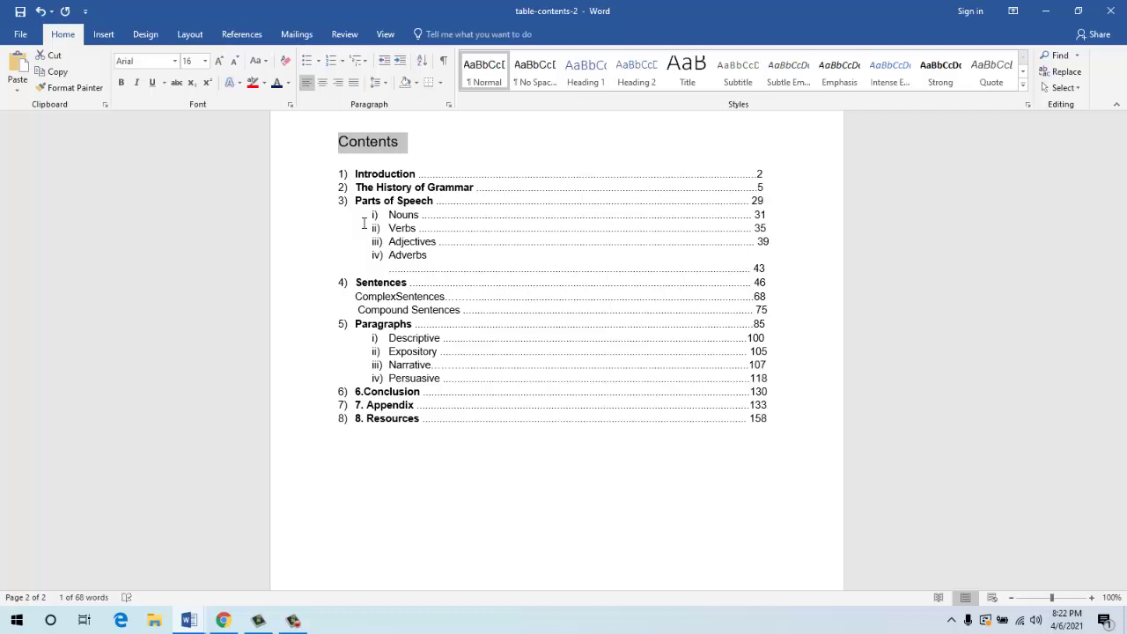
# - Select the top-level 1)–8) list numbers and the sub-level i)–iv) numbers
pyautogui.click(344, 173)
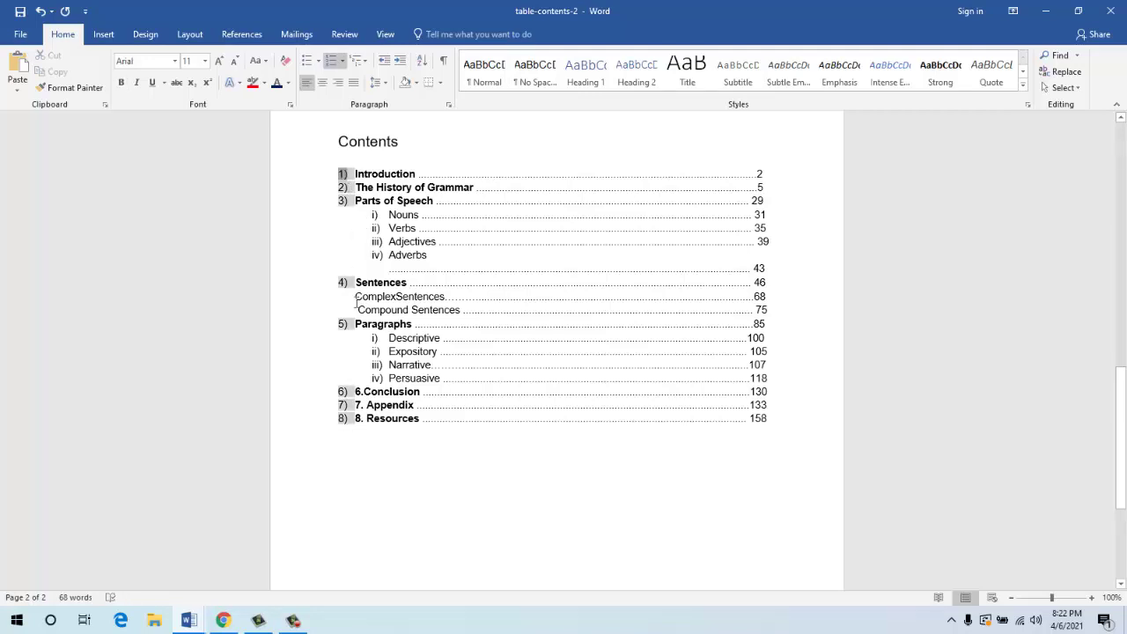
pyautogui.click(343, 201)
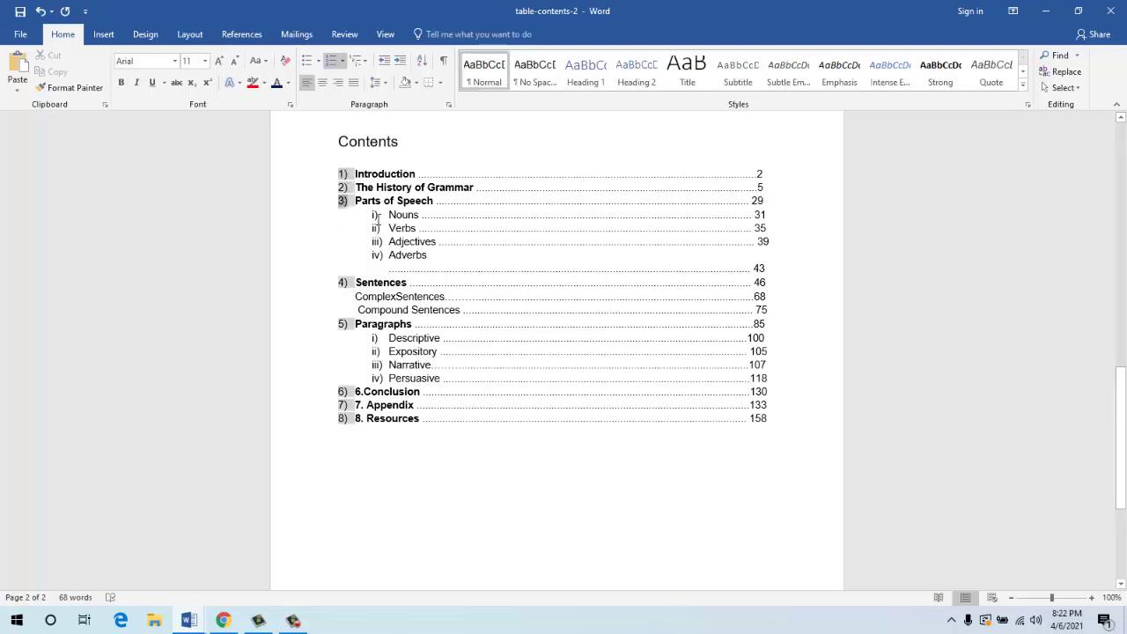
pyautogui.click(377, 216)
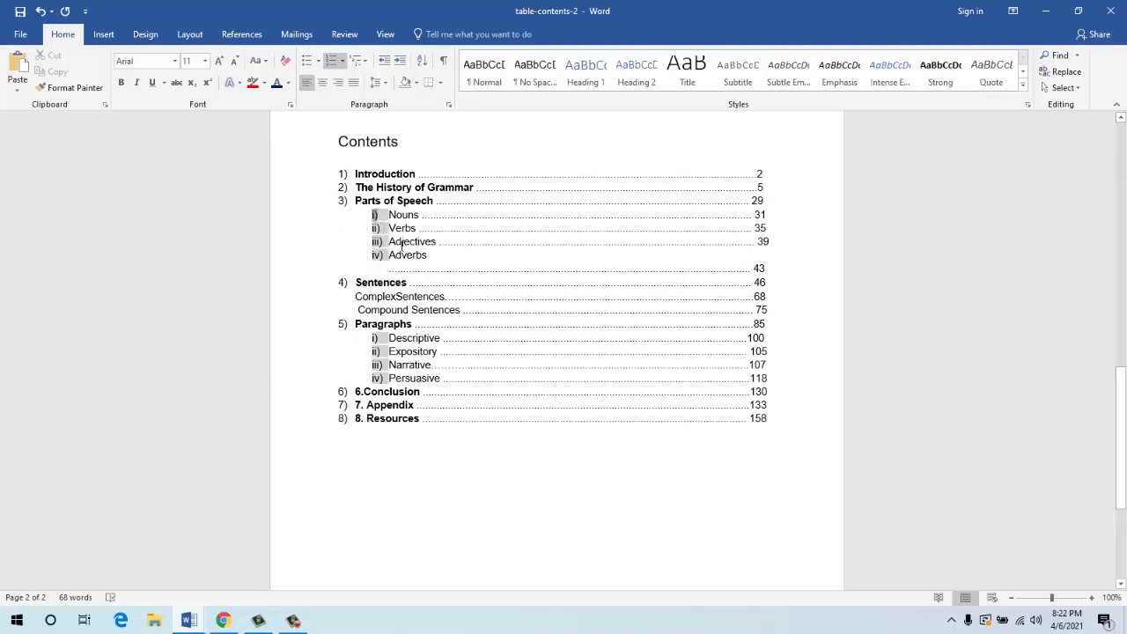
pyautogui.click(382, 217)
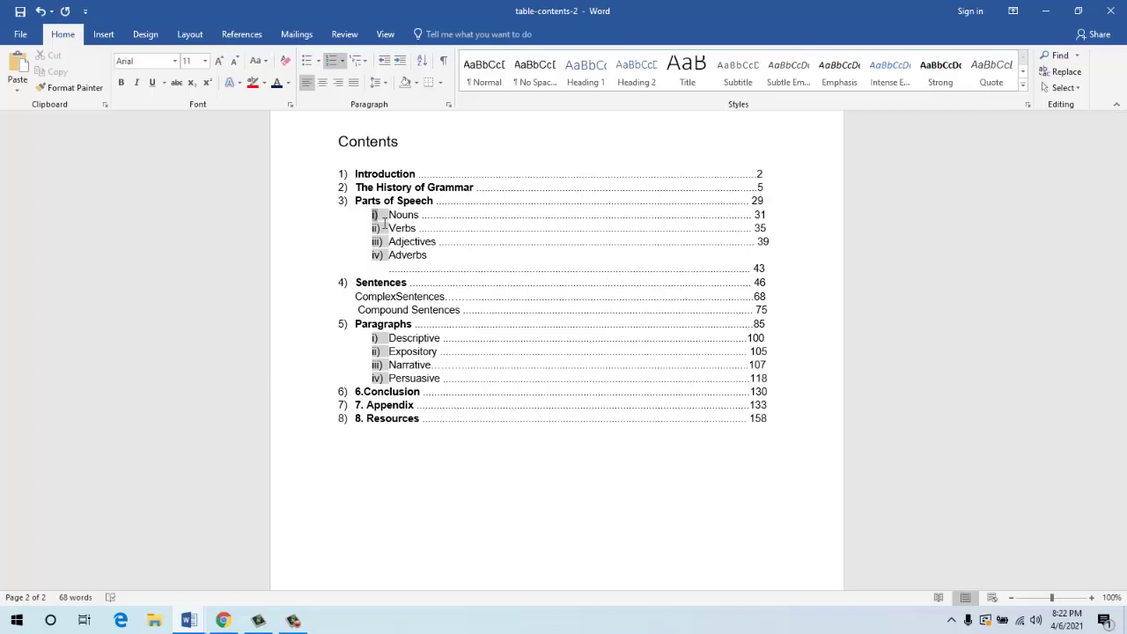
pyautogui.scroll(3, 515, 286)
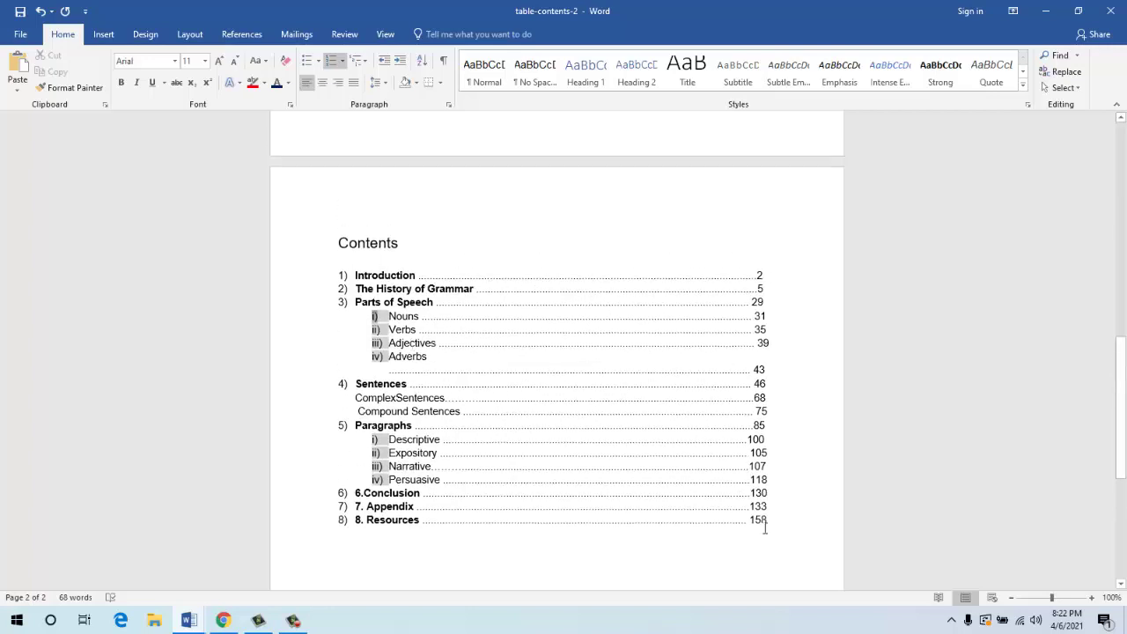
# - Remove the automatic numbering from the whole Contents list by toggling Bullets on and off
pyautogui.moveTo(765, 526); pyautogui.dragTo(522, 468)
pyautogui.tripleClick(305, 234)
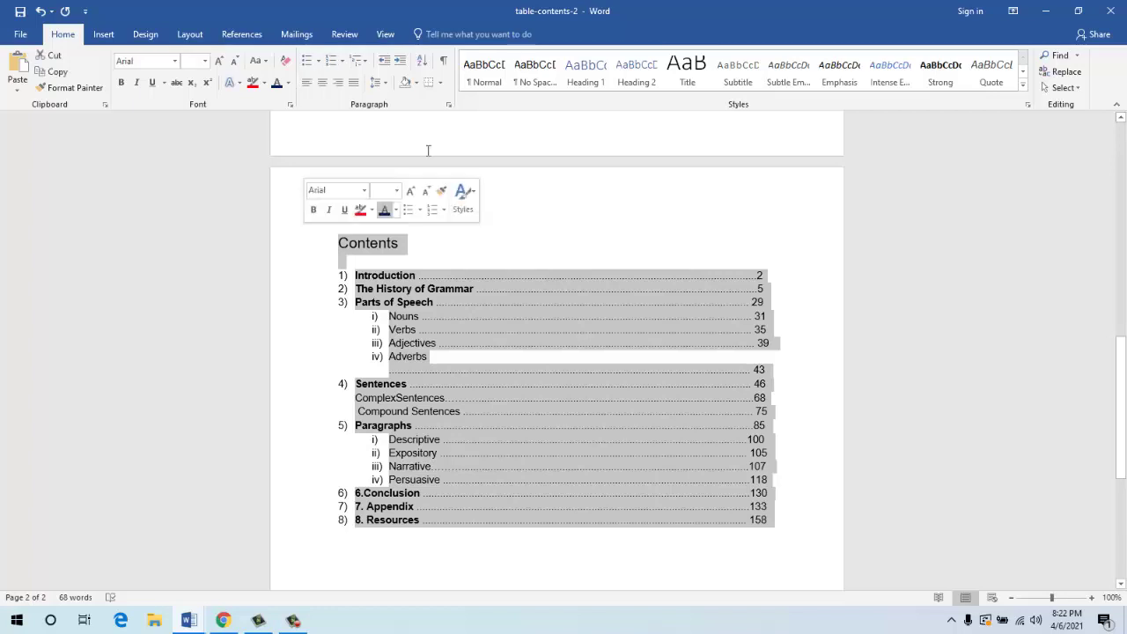
pyautogui.click(307, 60)
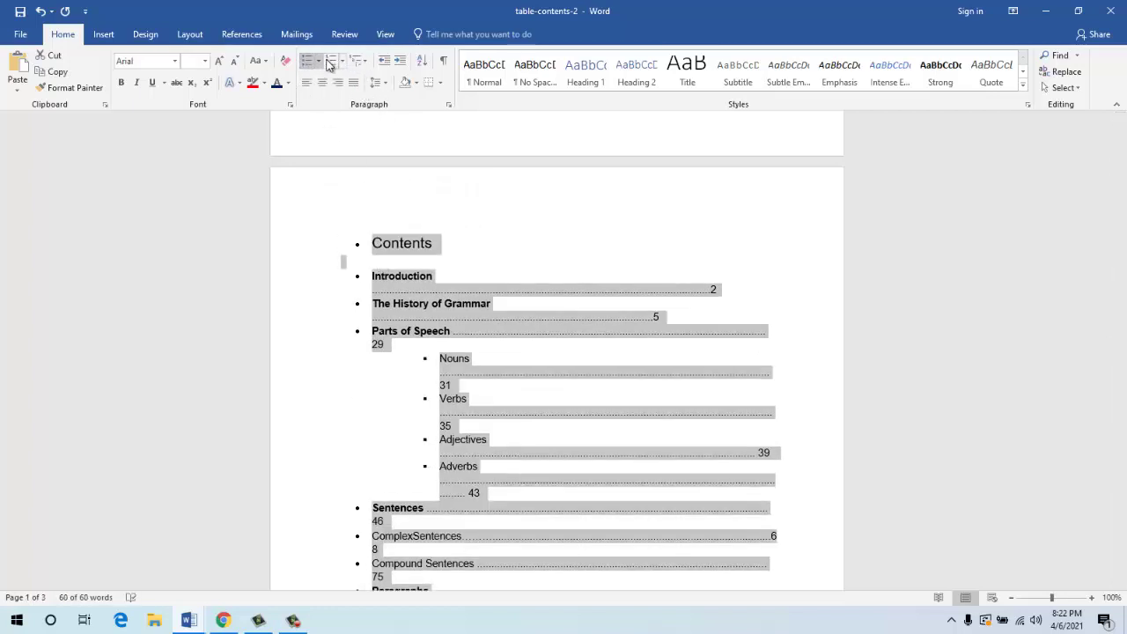
pyautogui.click(308, 60)
# - Select the dotted leader and page number 43 on the Adverbs entry
pyautogui.scroll(-2, 394, 314)
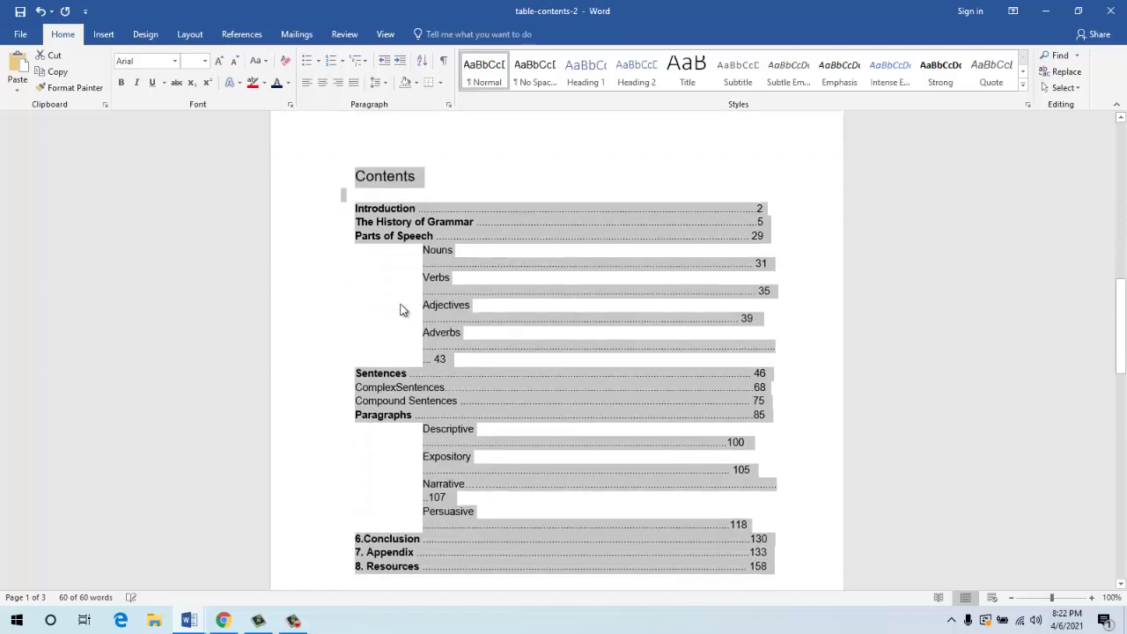
pyautogui.click(353, 317)
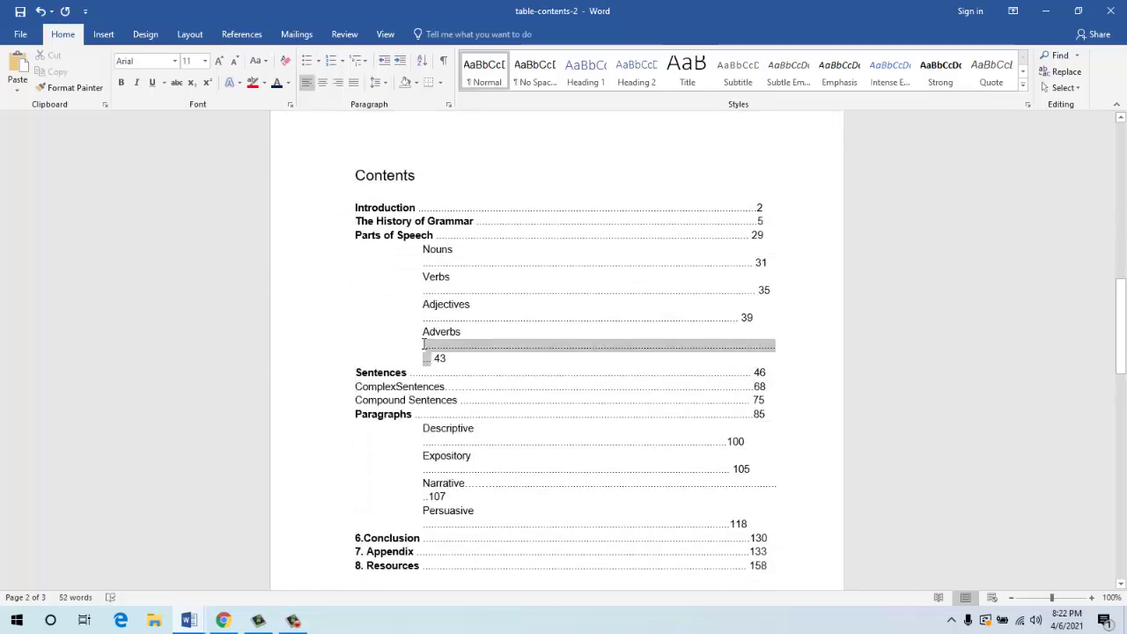
pyautogui.tripleClick(431, 347)
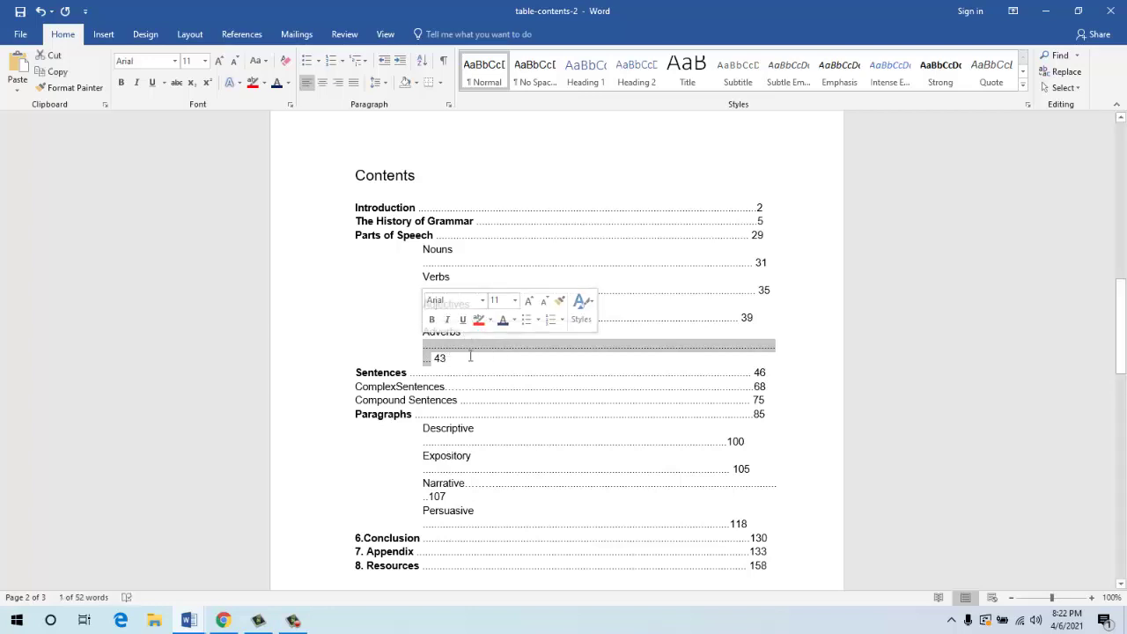
pyautogui.click(429, 353)
pyautogui.doubleClick(428, 352)
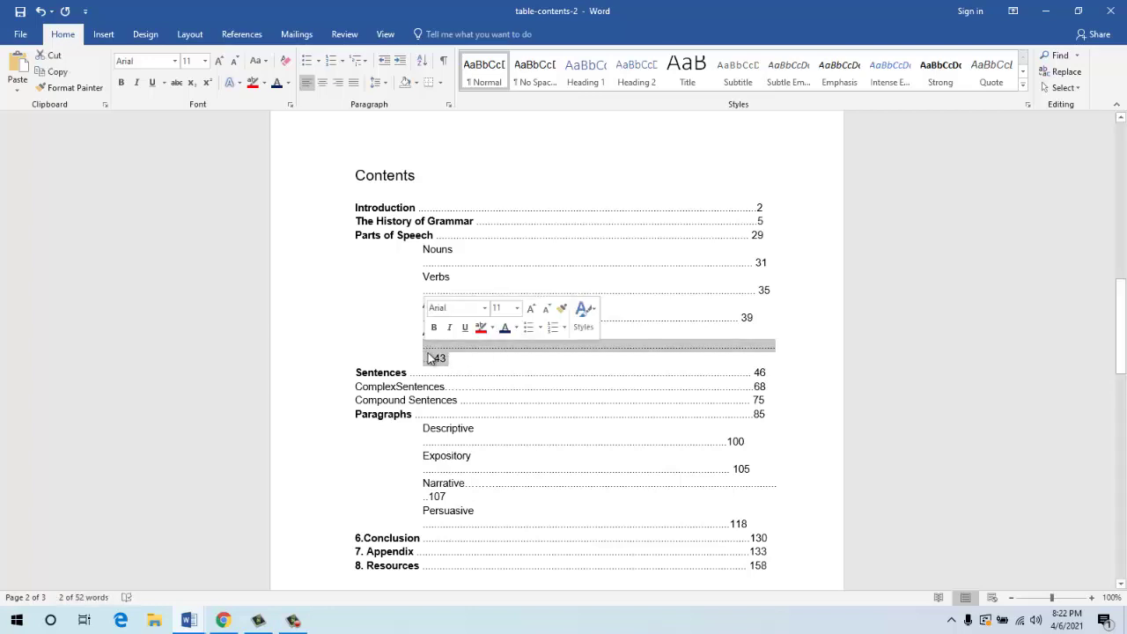
# - Delete the Adverbs leader and 43, plus the Adjectives and Verbs entries with their 39 and 35 lines
pyautogui.press('Delete')
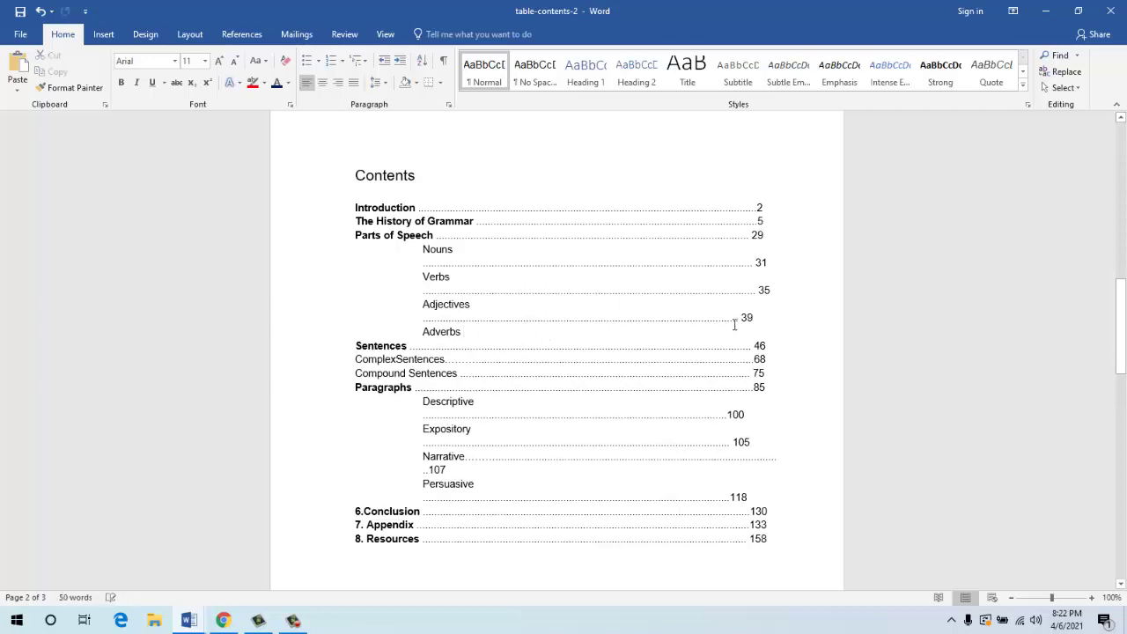
pyautogui.click(755, 318)
pyautogui.doubleClick(751, 320)
pyautogui.click(757, 319)
pyautogui.hotkey('shift', 'Home')
pyautogui.hotkey('shift', 'Up')
pyautogui.press('Delete')
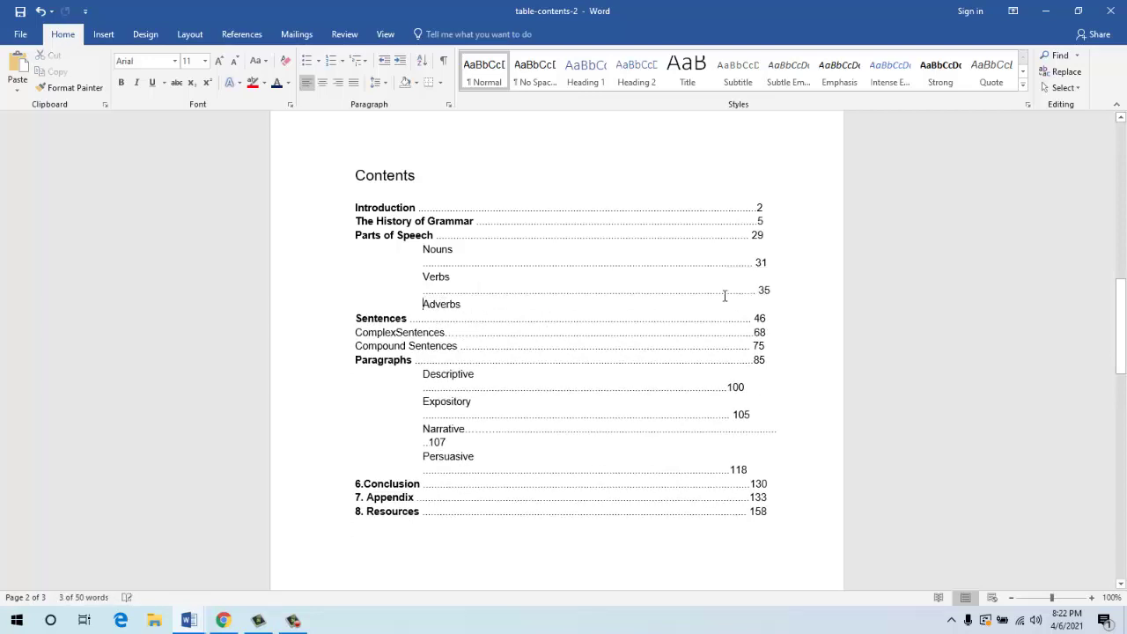
pyautogui.hotkey('shift', 'Up')
pyautogui.hotkey('shift', 'Up')
pyautogui.press('Delete')
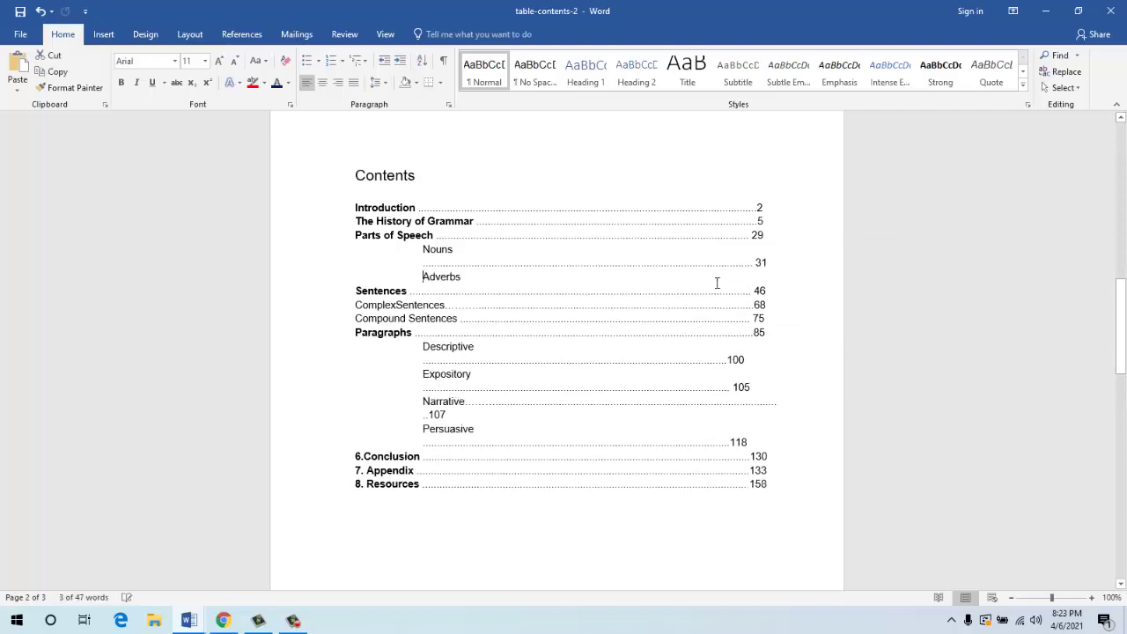
# - Remove the leaders under Nouns and after Parts of Speech, and The History of Grammar's leader and 5
pyautogui.doubleClick(724, 264)
pyautogui.press('Delete')
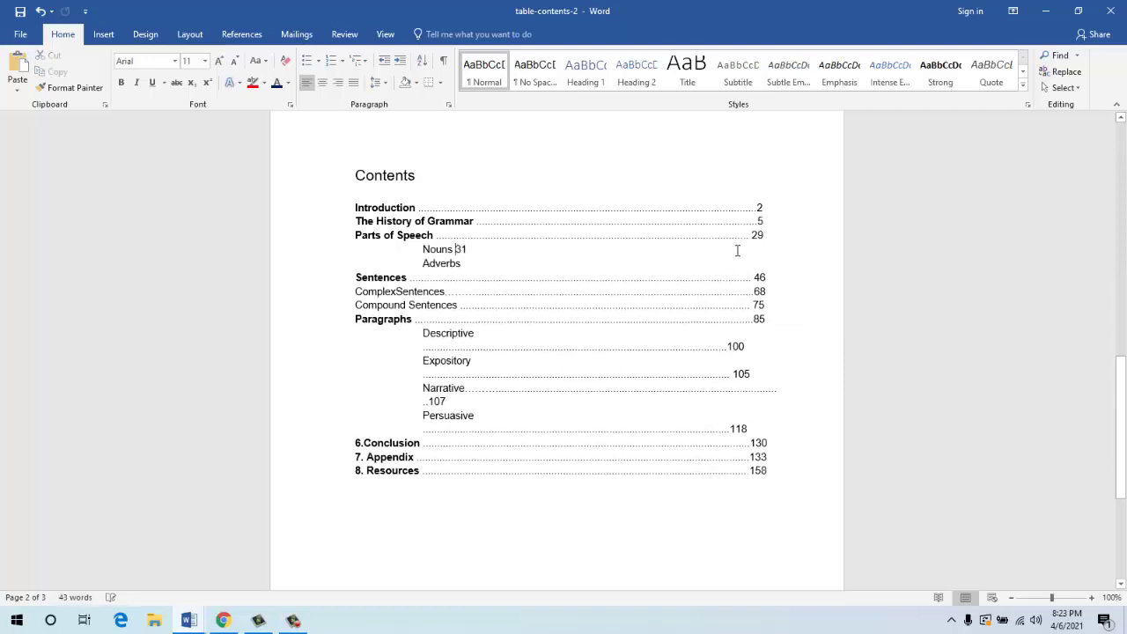
pyautogui.doubleClick(750, 236)
pyautogui.press('Delete')
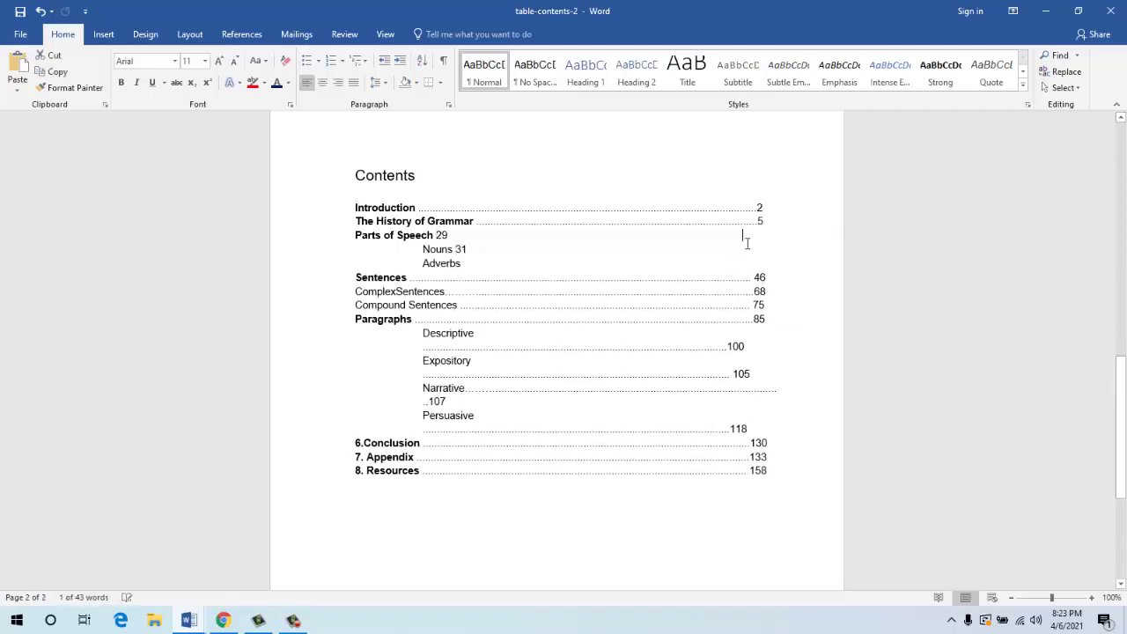
pyautogui.moveTo(763, 221); pyautogui.dragTo(774, 223)
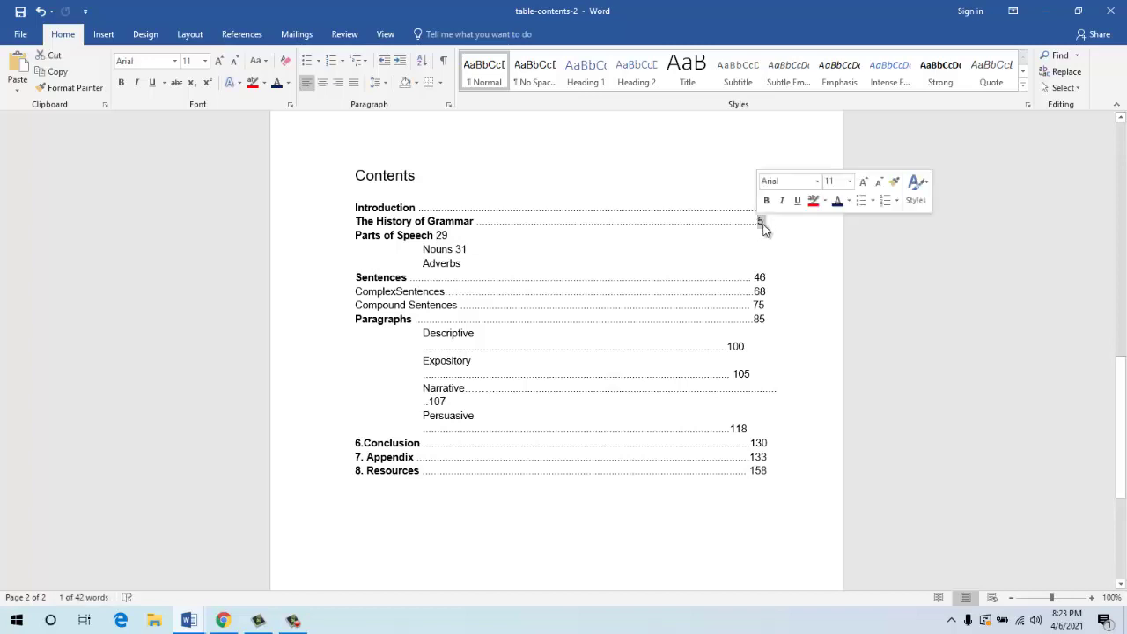
pyautogui.hotkey('shift', 'Down')
pyautogui.doubleClick(495, 224)
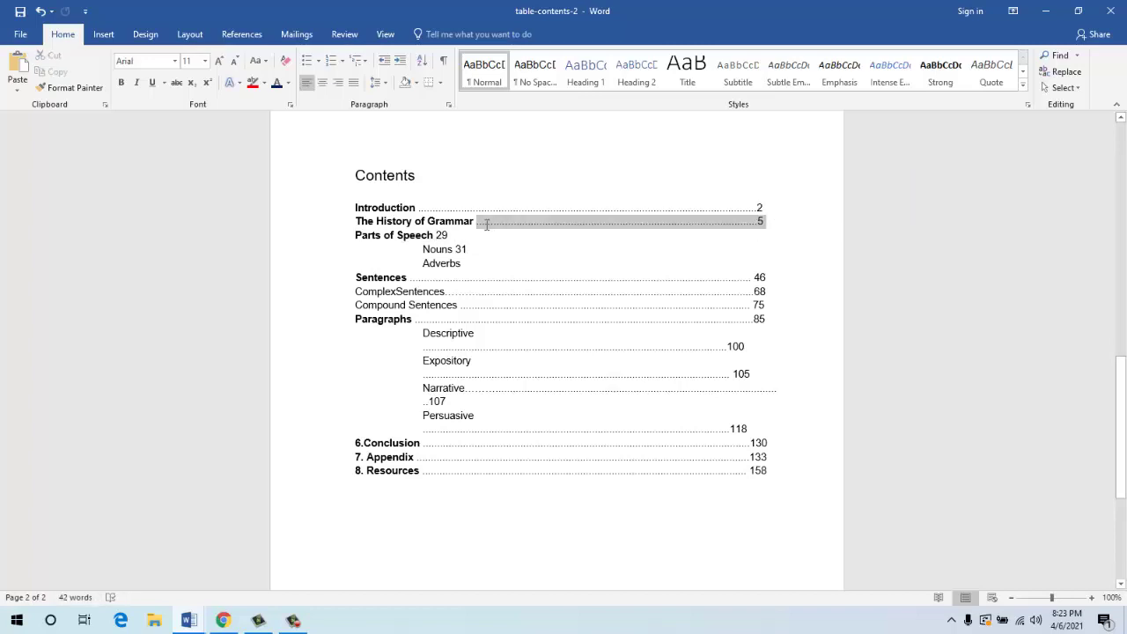
pyautogui.press('Delete')
# - Delete Introduction's leader and 2, Nouns' page number 31, and remove the indents before Nouns and Adverbs
pyautogui.moveTo(764, 208); pyautogui.dragTo(424, 209)
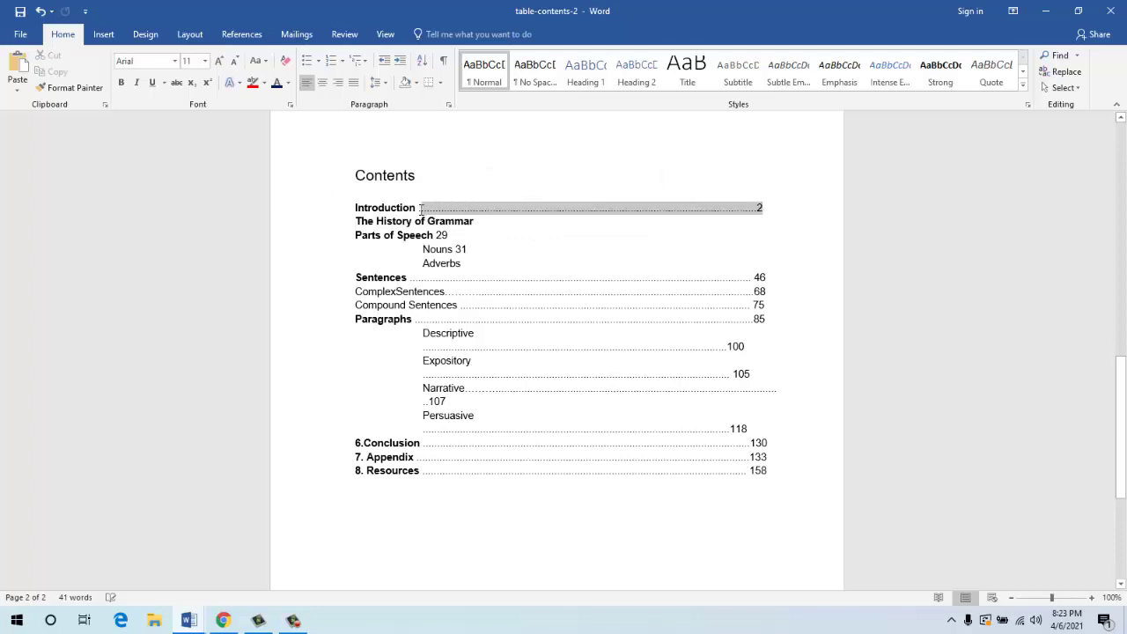
pyautogui.press('Delete')
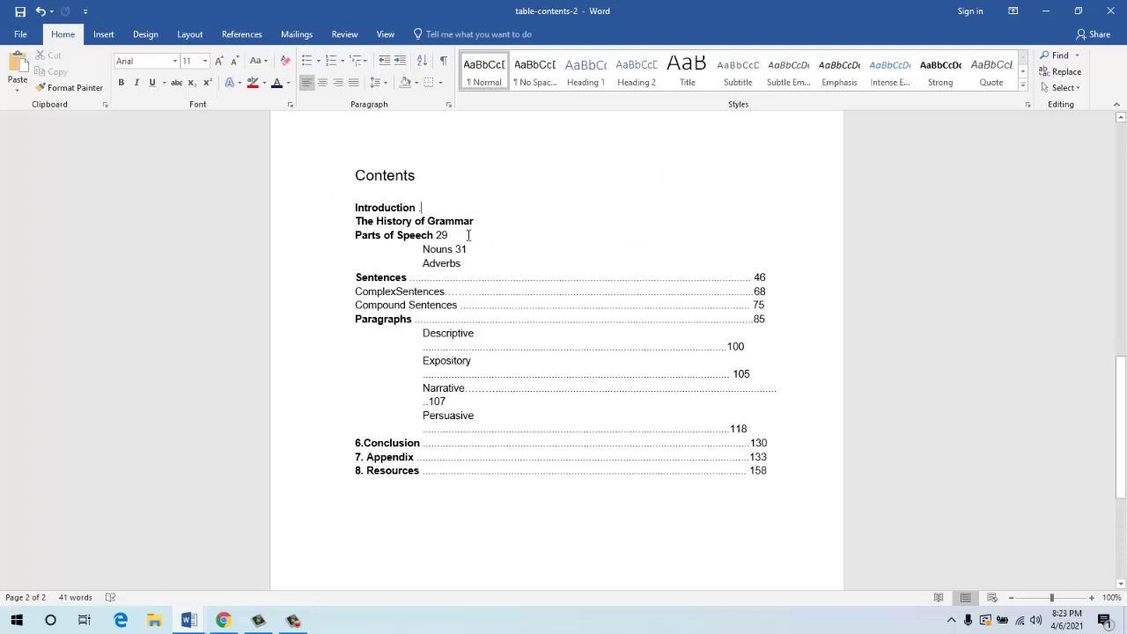
pyautogui.doubleClick(459, 250)
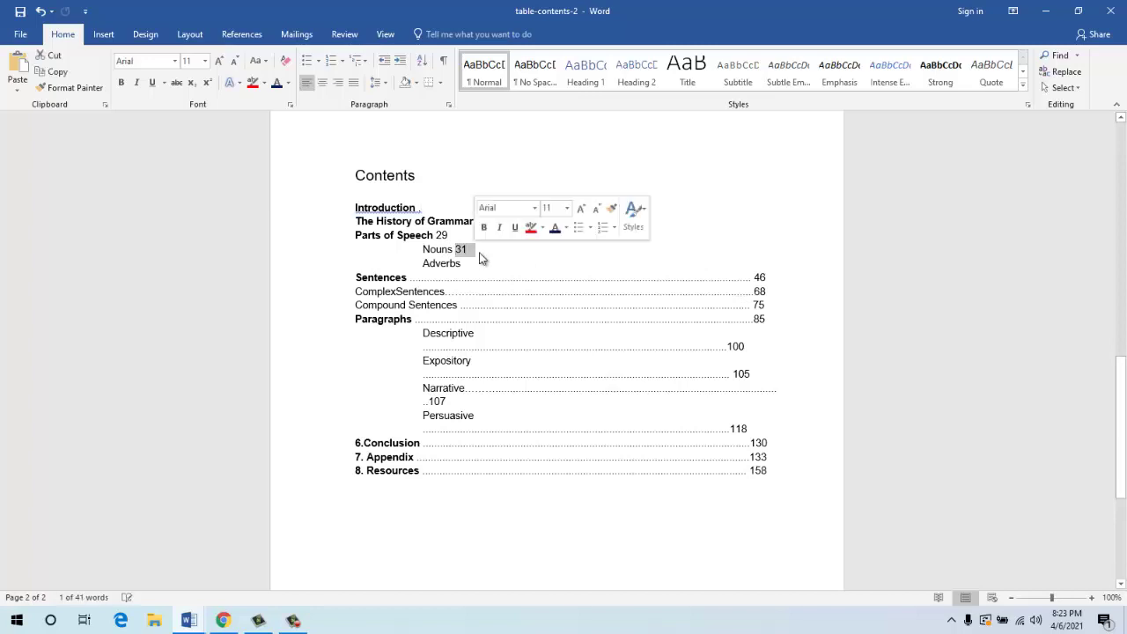
pyautogui.press('Delete')
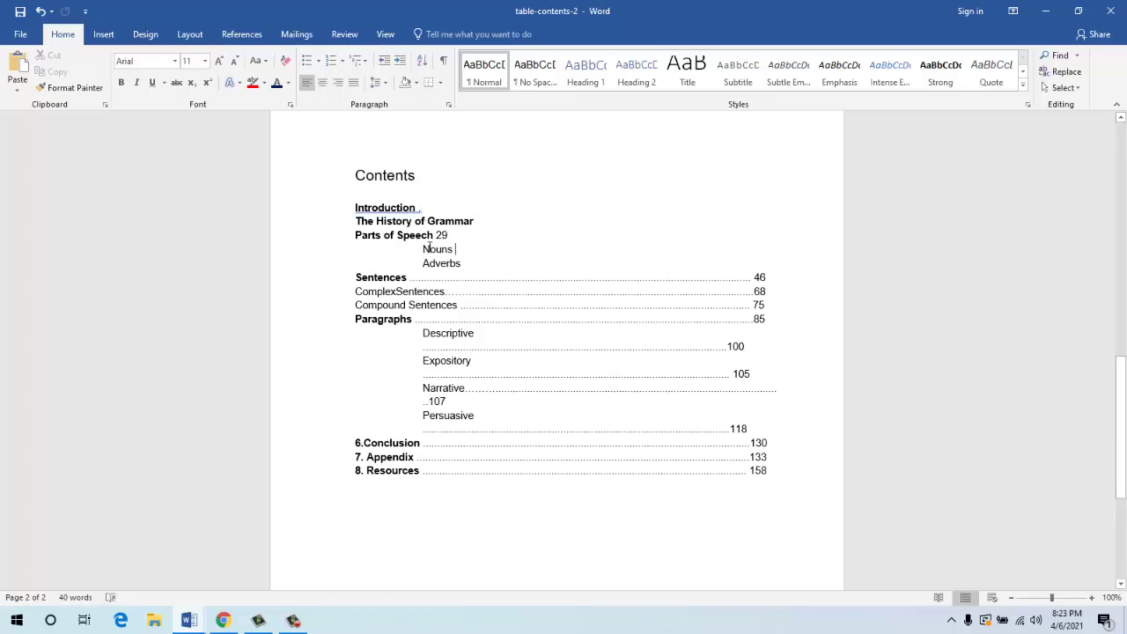
pyautogui.press('BackSpace')
pyautogui.press('BackSpace')
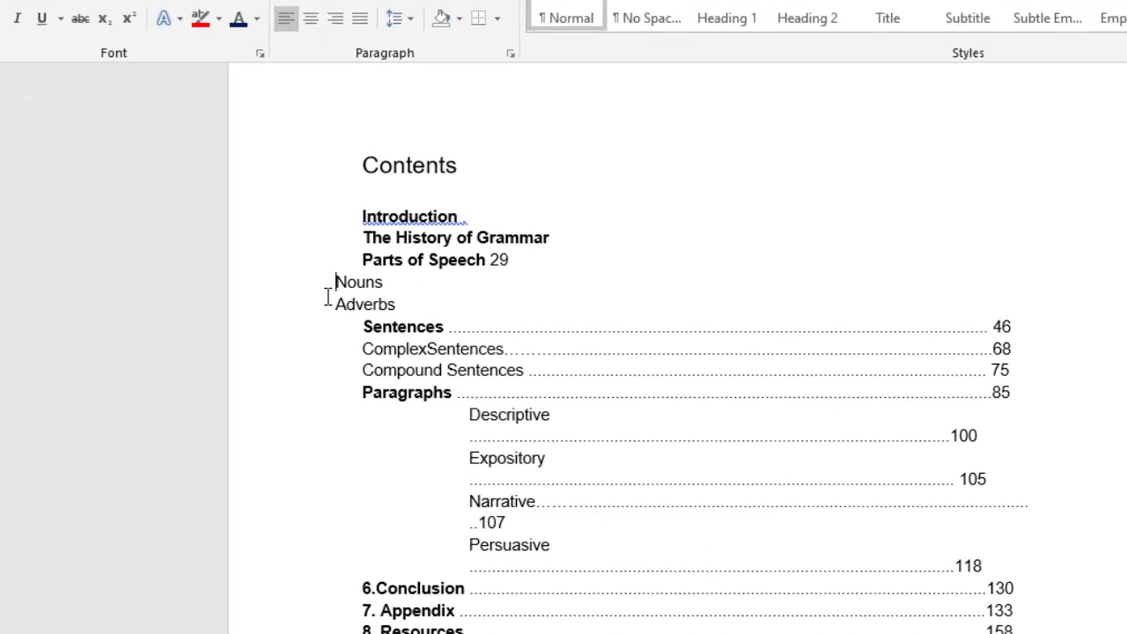
# - Join Nouns and Adverbs onto the Parts of Speech line and select the page number 29
pyautogui.press('BackSpace')
pyautogui.click(336, 282)
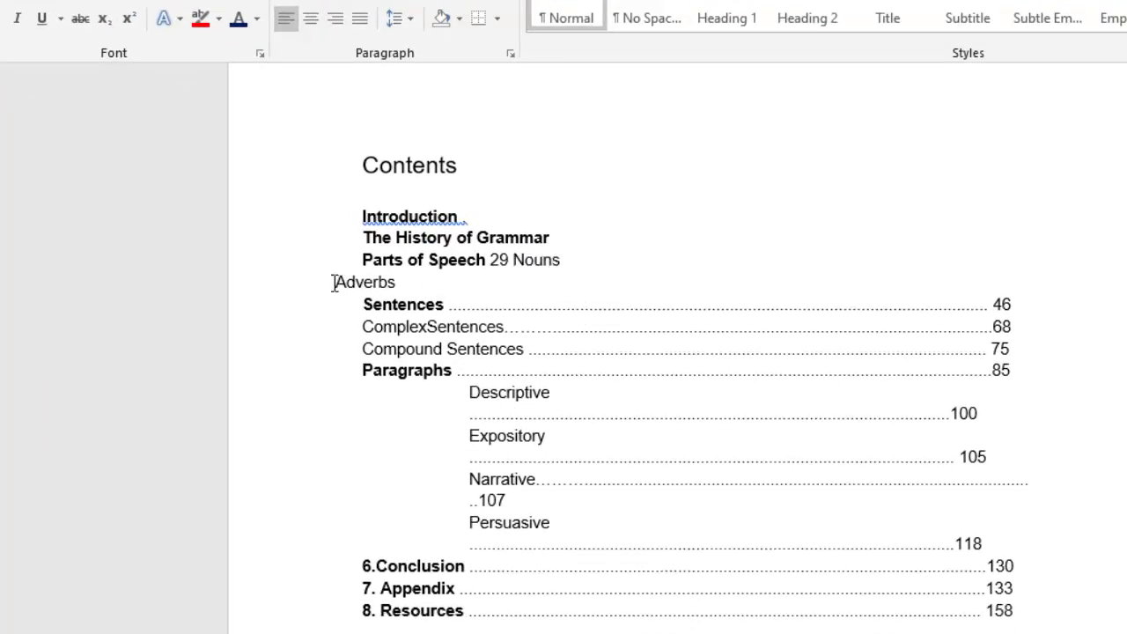
pyautogui.press('BackSpace')
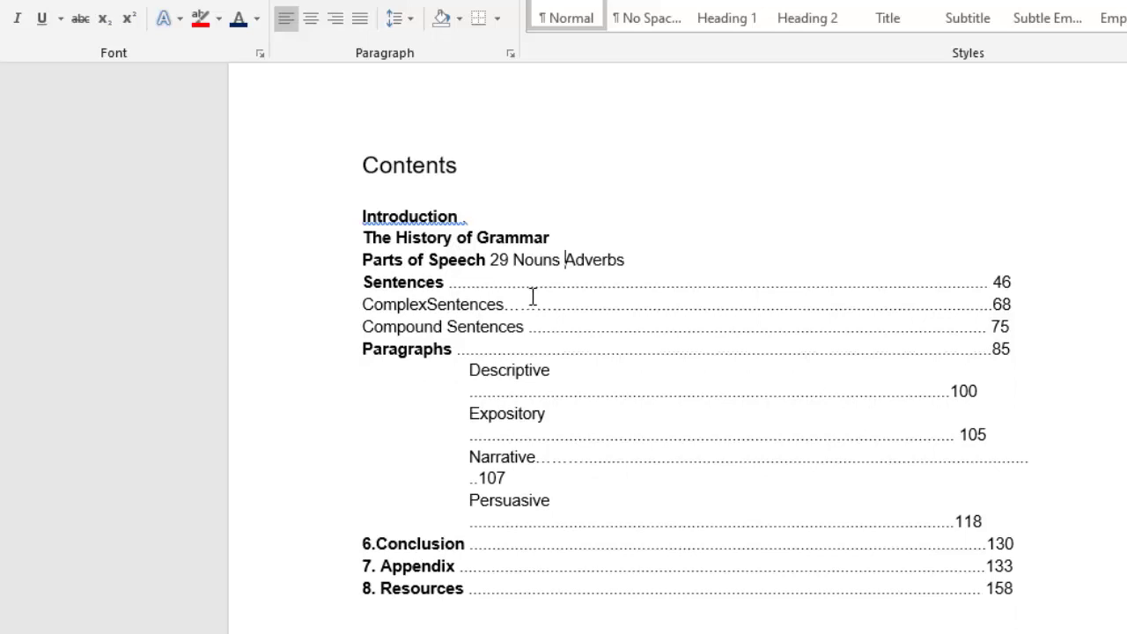
pyautogui.moveTo(512, 260); pyautogui.dragTo(508, 260)
pyautogui.press('BackSpace')
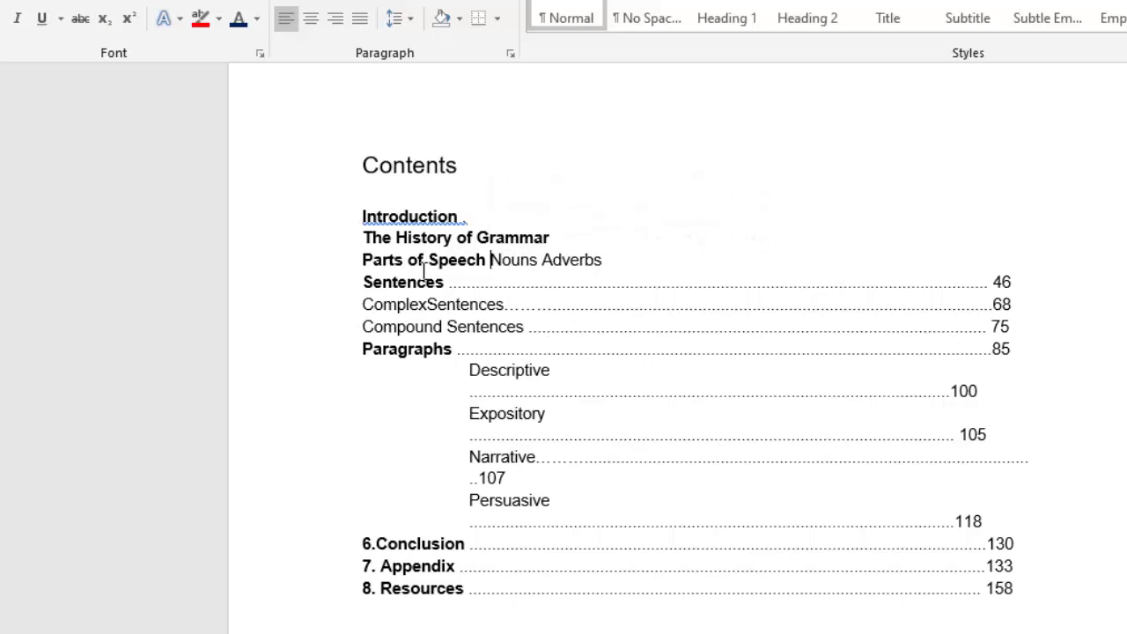
# - Select the entire contents list, from Introduction down to 8. Resources
pyautogui.moveTo(364, 260); pyautogui.dragTo(487, 260)
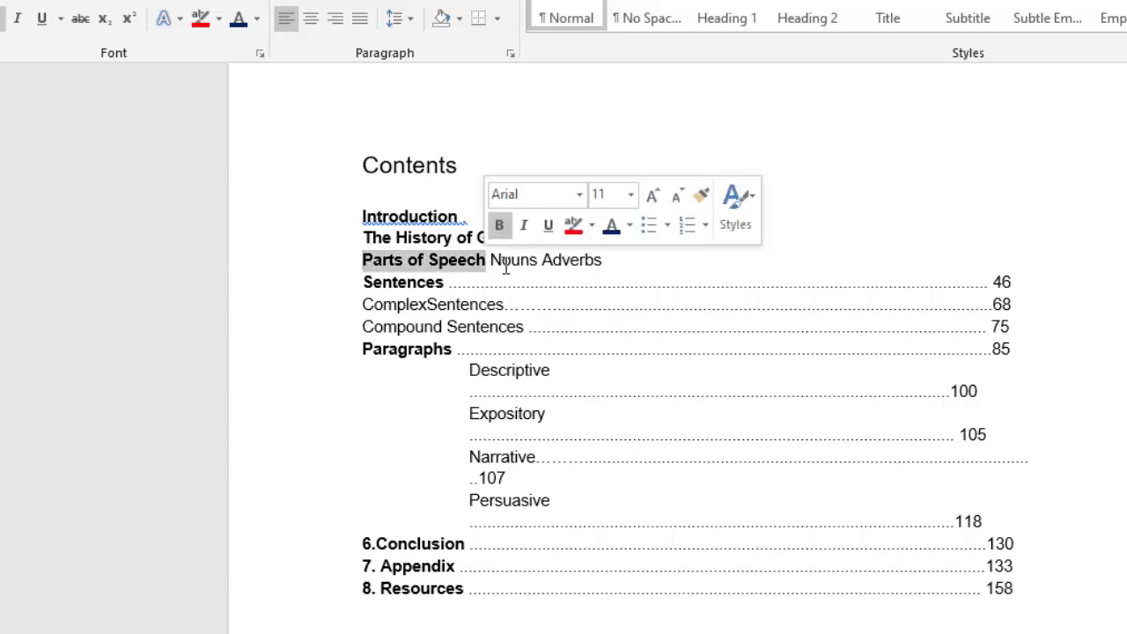
pyautogui.click(519, 266)
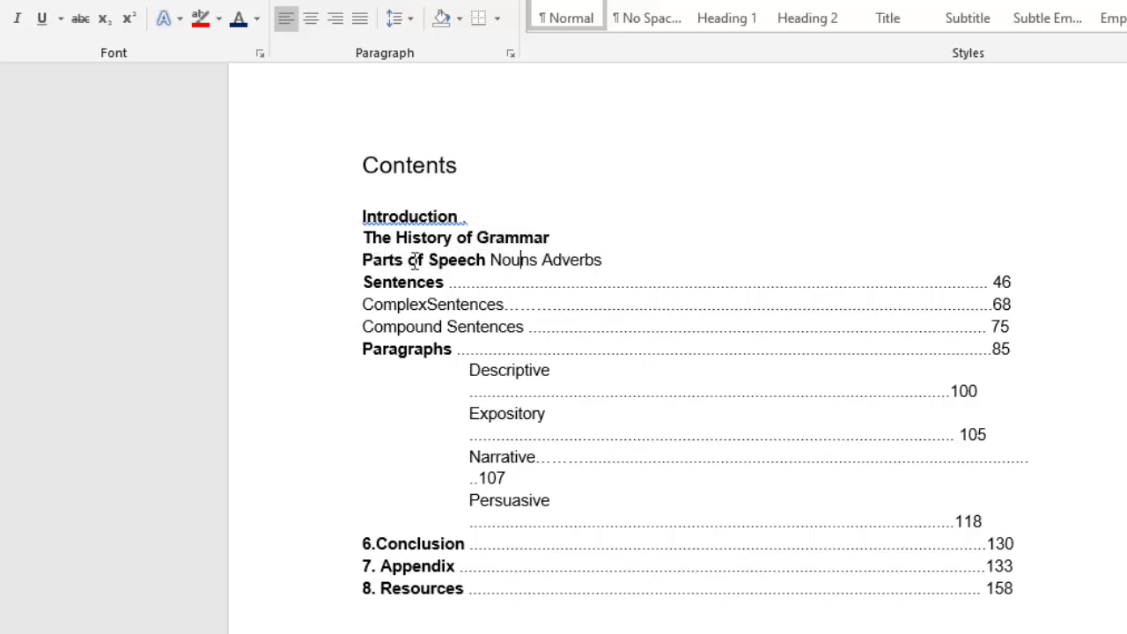
pyautogui.moveTo(365, 259); pyautogui.dragTo(459, 256)
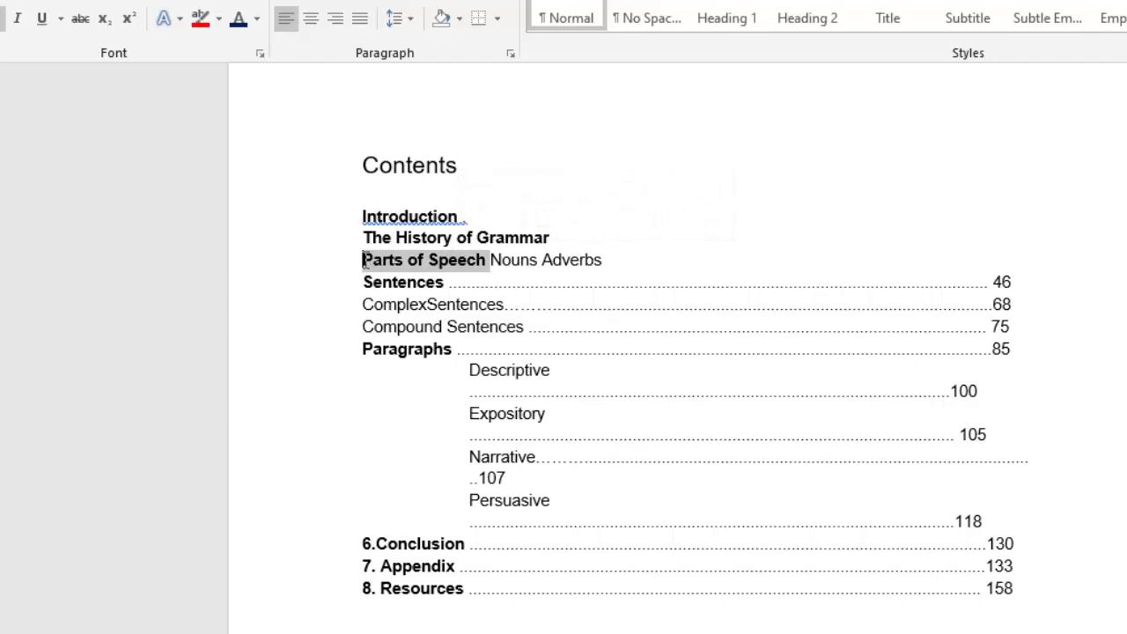
pyautogui.click(363, 264)
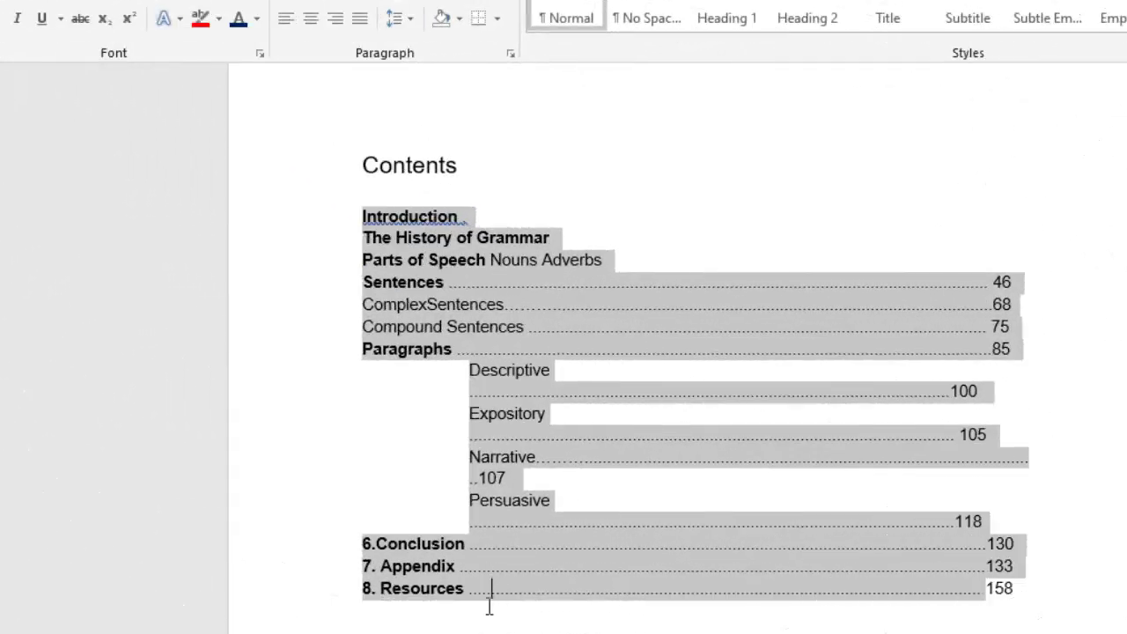
pyautogui.click(489, 592)
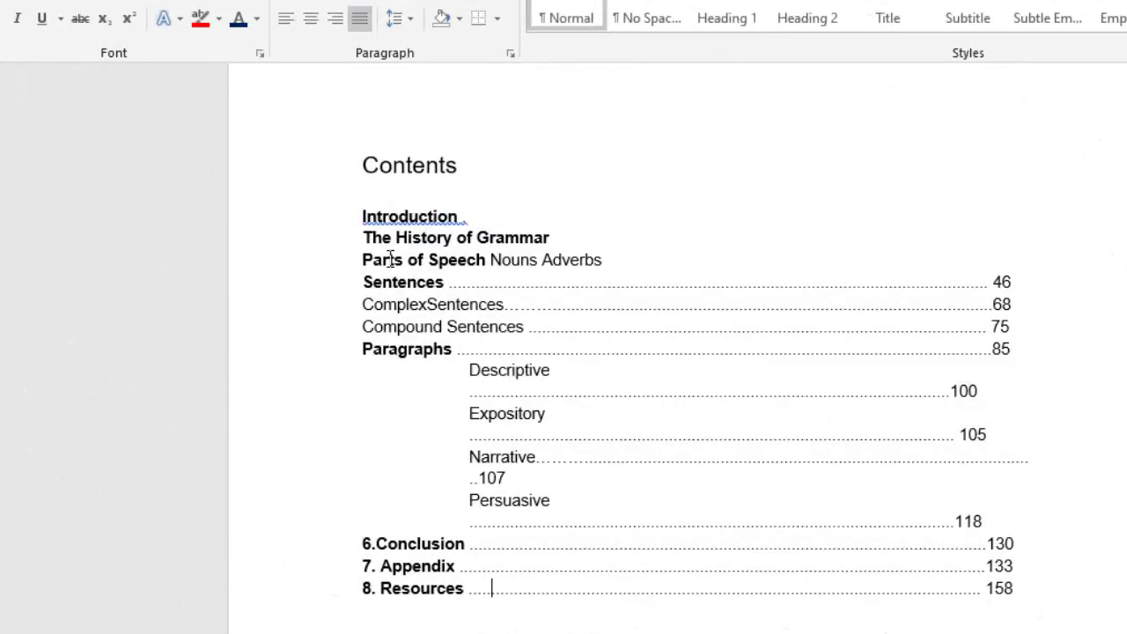
pyautogui.moveTo(360, 216); pyautogui.dragTo(907, 616)
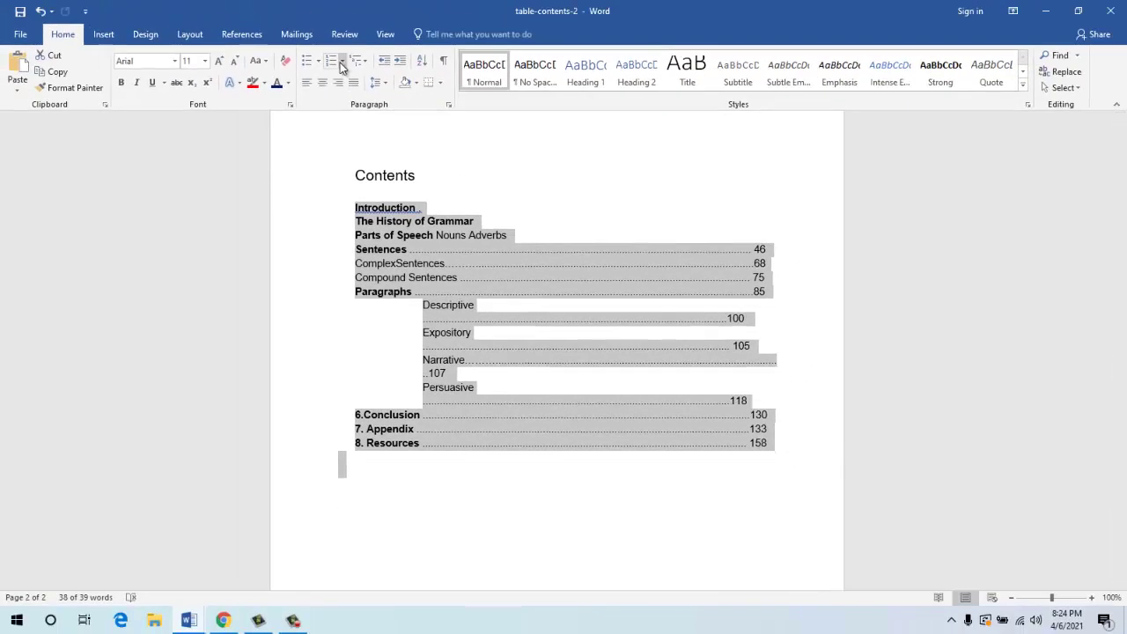
# - Apply the Current List multilevel style, numbering entries 1. to 10. with roman-numeral sub-items
pyautogui.click(342, 59)
pyautogui.click(360, 61)
pyautogui.click(360, 61)
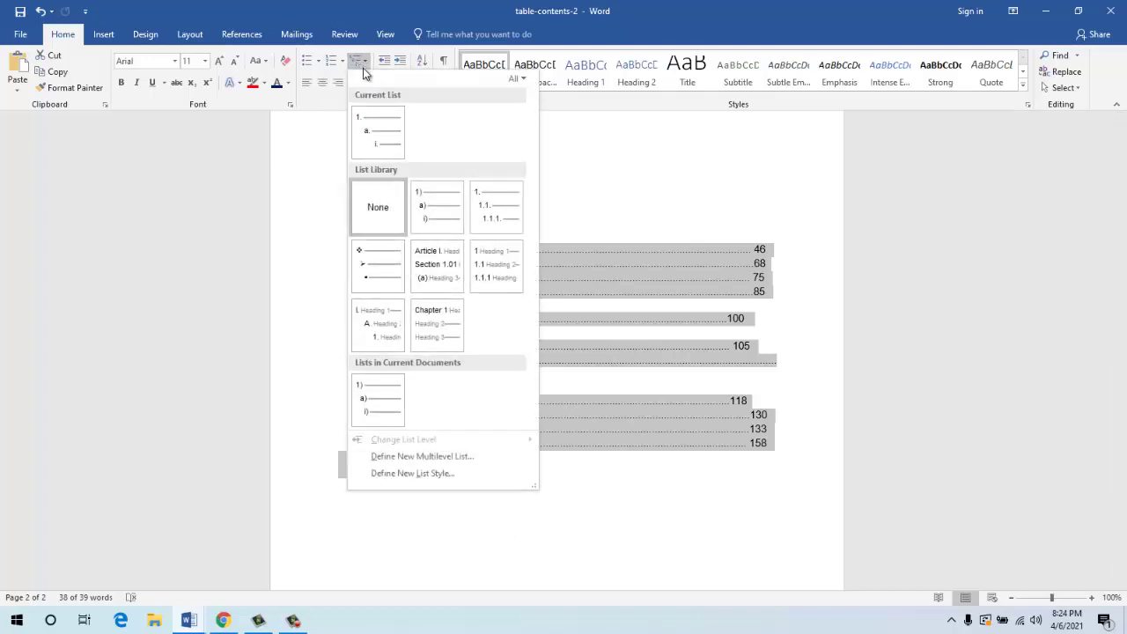
pyautogui.moveTo(386, 282)
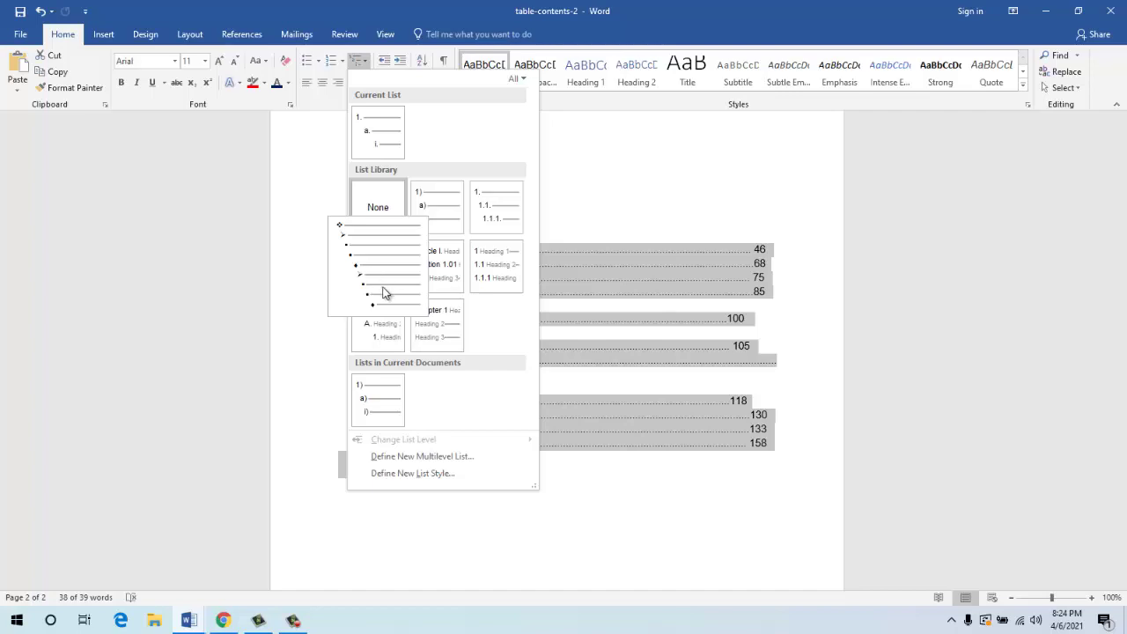
pyautogui.moveTo(446, 275)
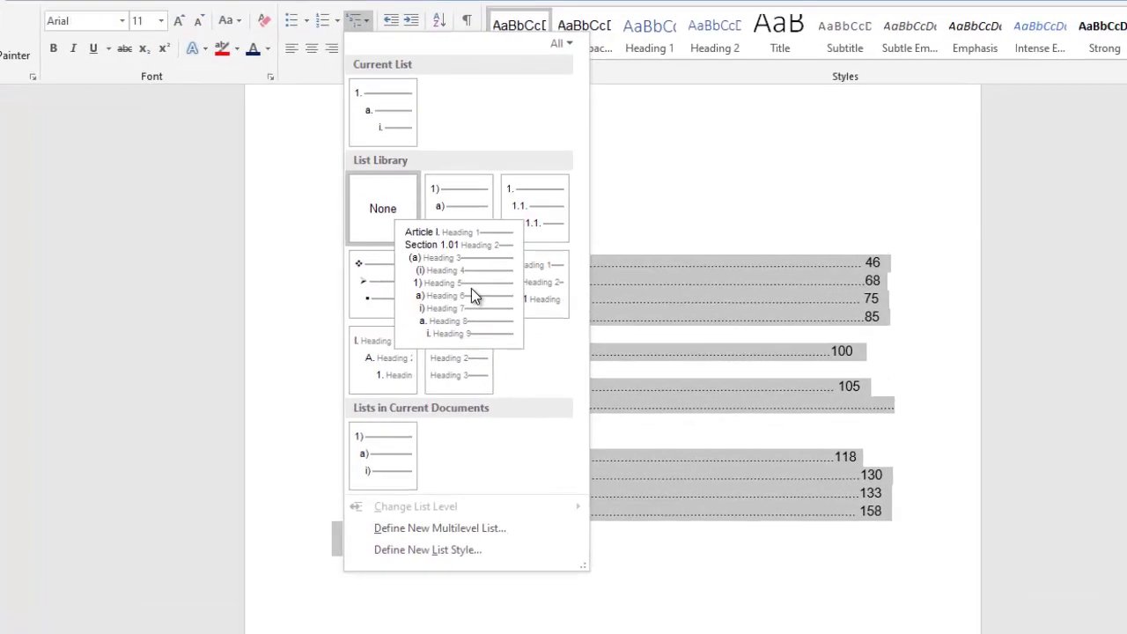
pyautogui.moveTo(463, 220)
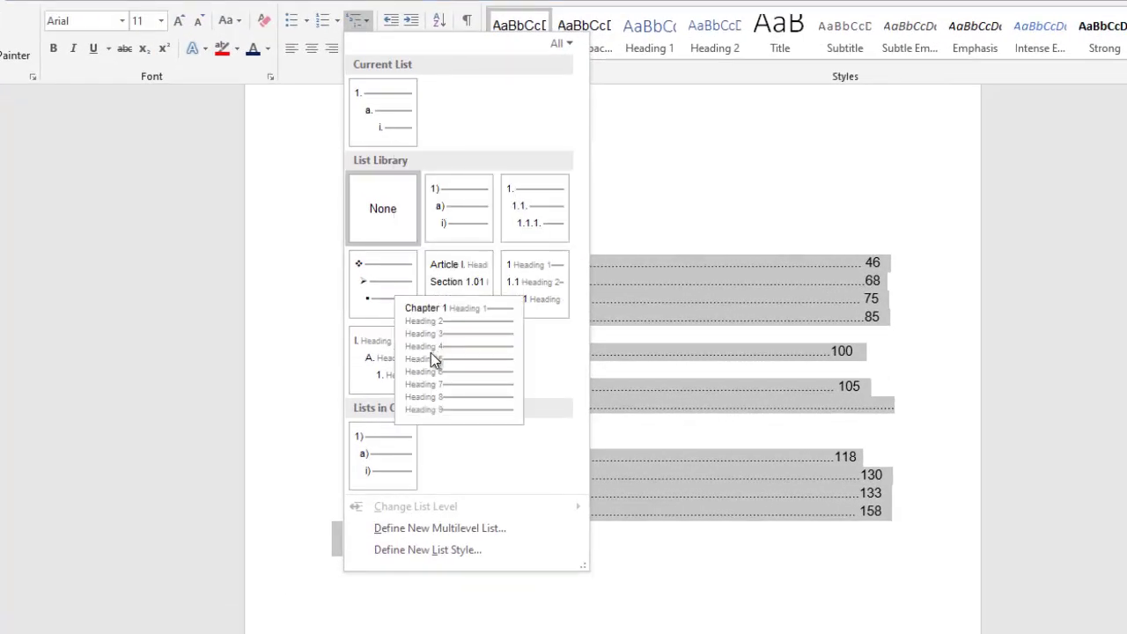
pyautogui.moveTo(392, 456)
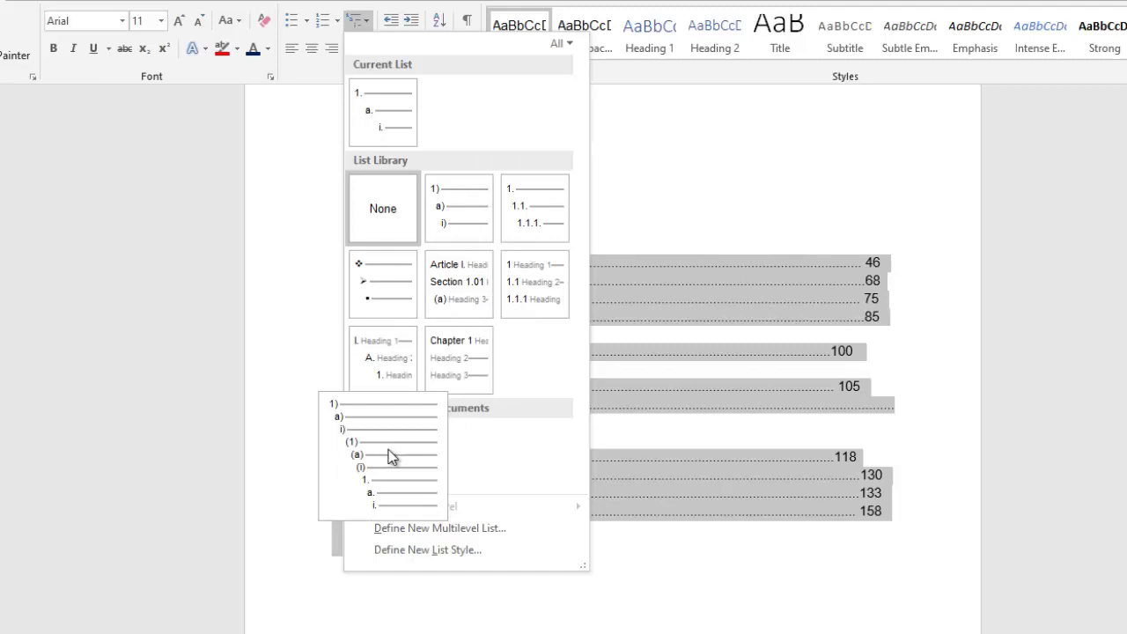
pyautogui.click(393, 122)
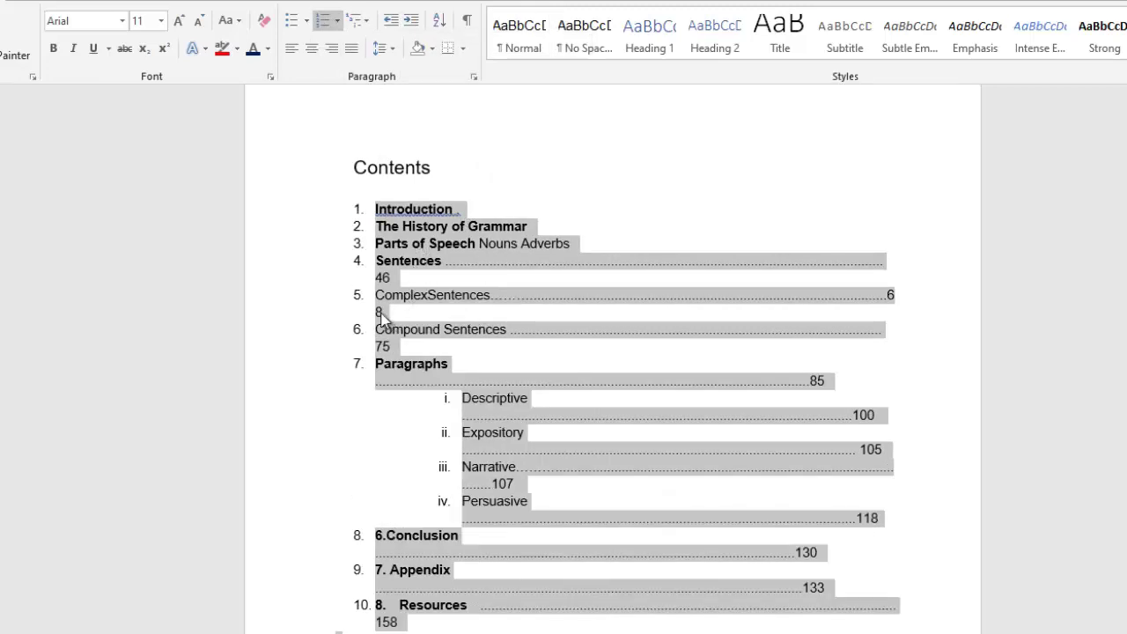
# - Delete the stray 46 after Sentences
pyautogui.click(377, 278)
pyautogui.moveTo(397, 281); pyautogui.dragTo(375, 278)
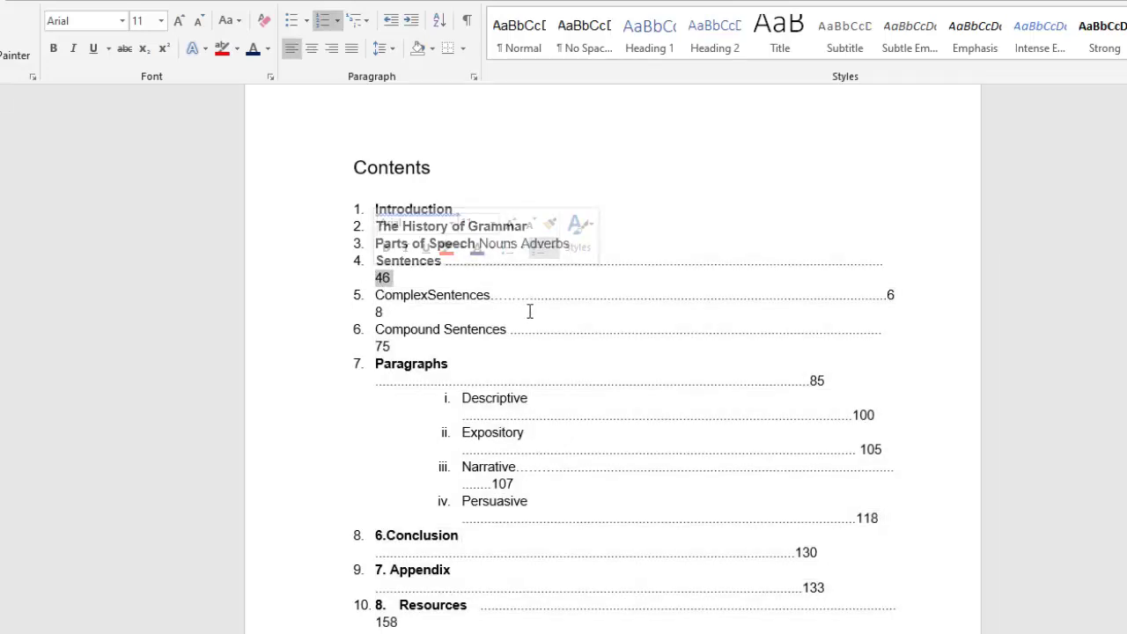
pyautogui.press('BackSpace')
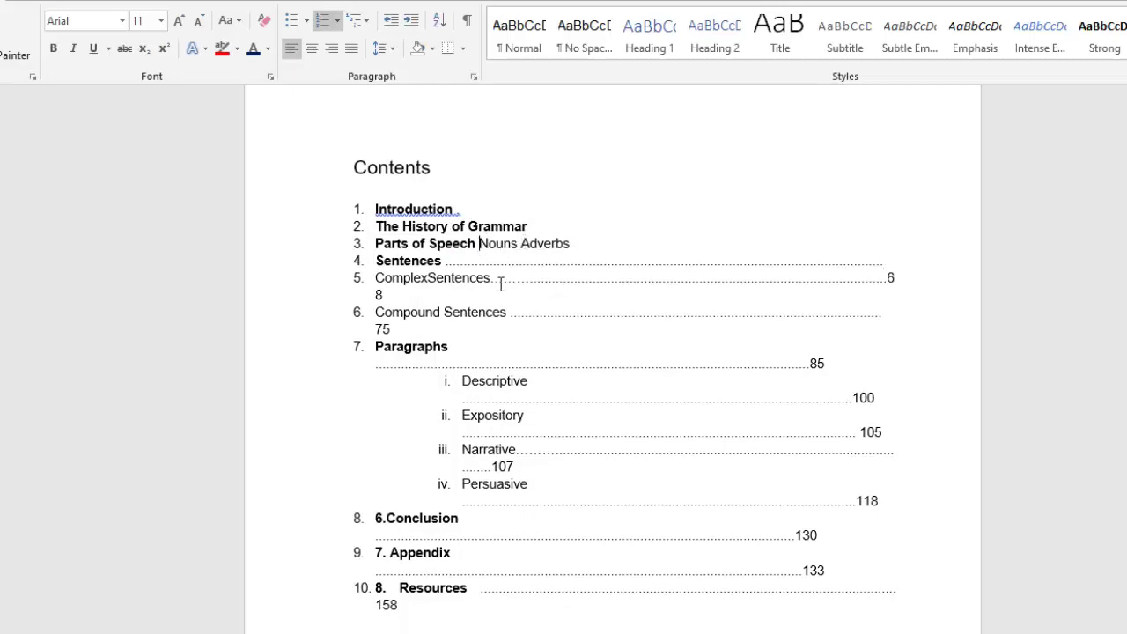
# - Split Nouns and Adverbs into separate items and demote them to sub-items a. and b. under Parts of Speech
pyautogui.press('Return')
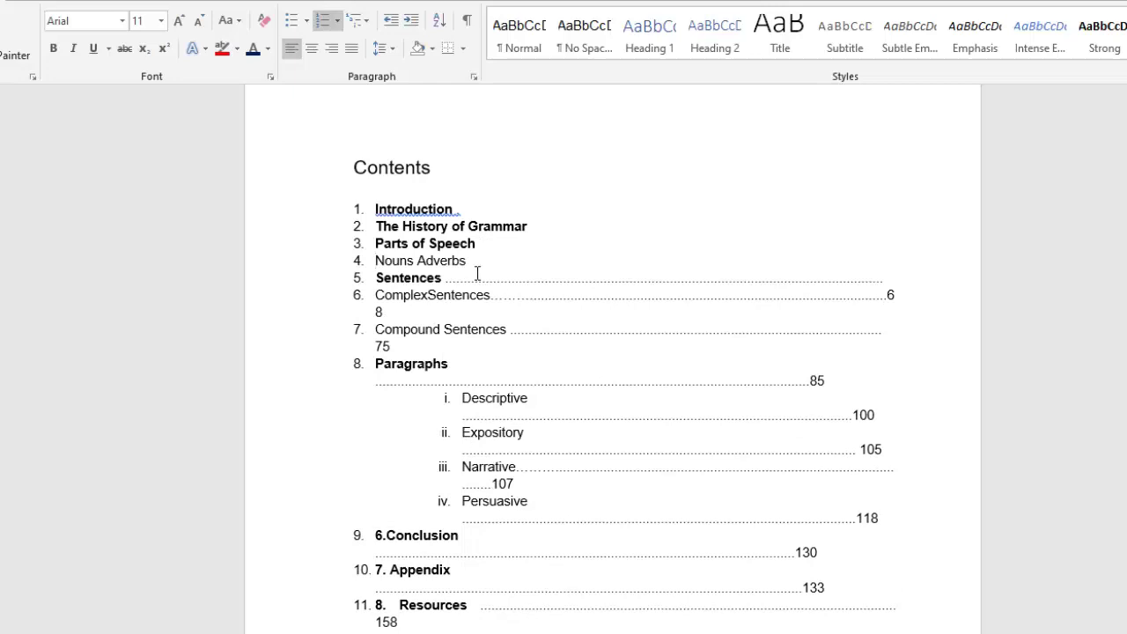
pyautogui.click(415, 261)
pyautogui.press('Return')
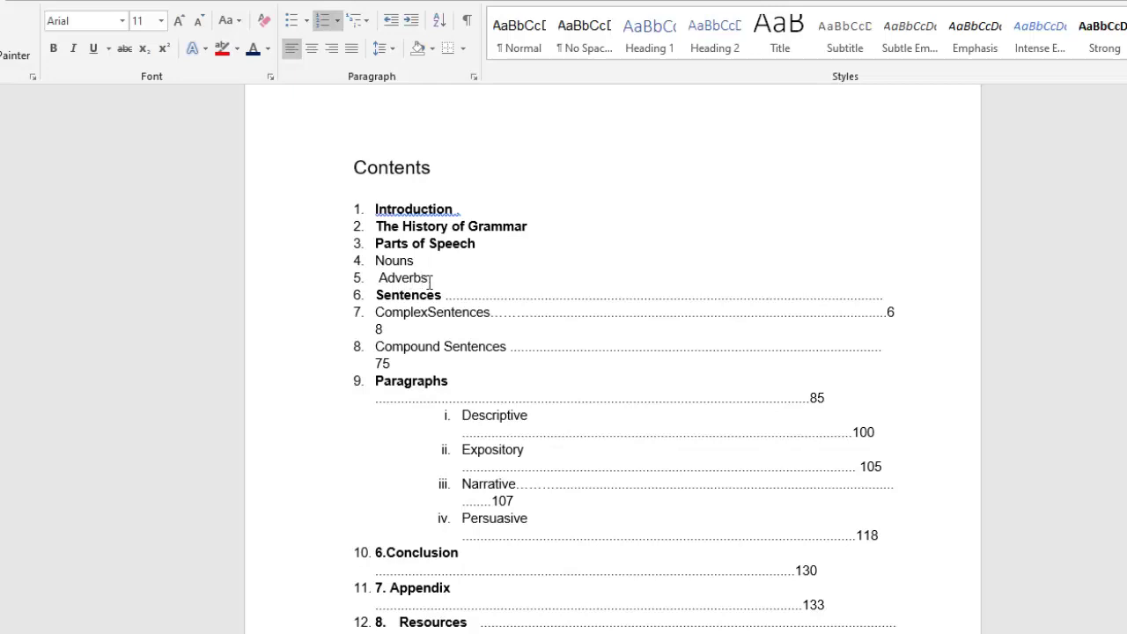
pyautogui.moveTo(429, 280); pyautogui.dragTo(377, 261)
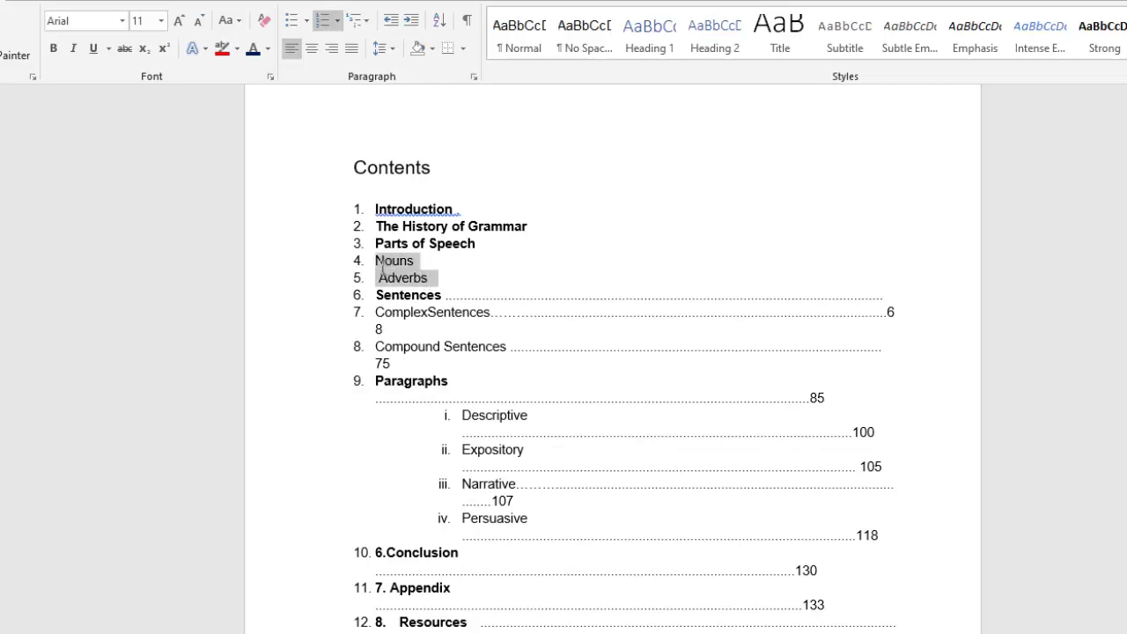
pyautogui.click(449, 263)
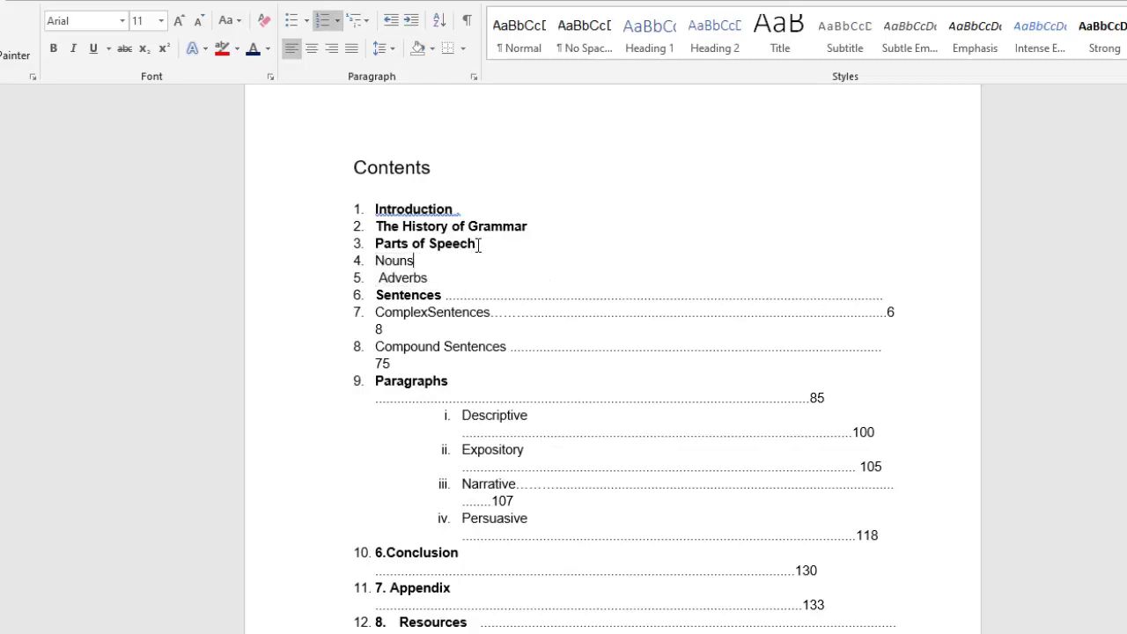
pyautogui.moveTo(478, 246); pyautogui.dragTo(376, 245)
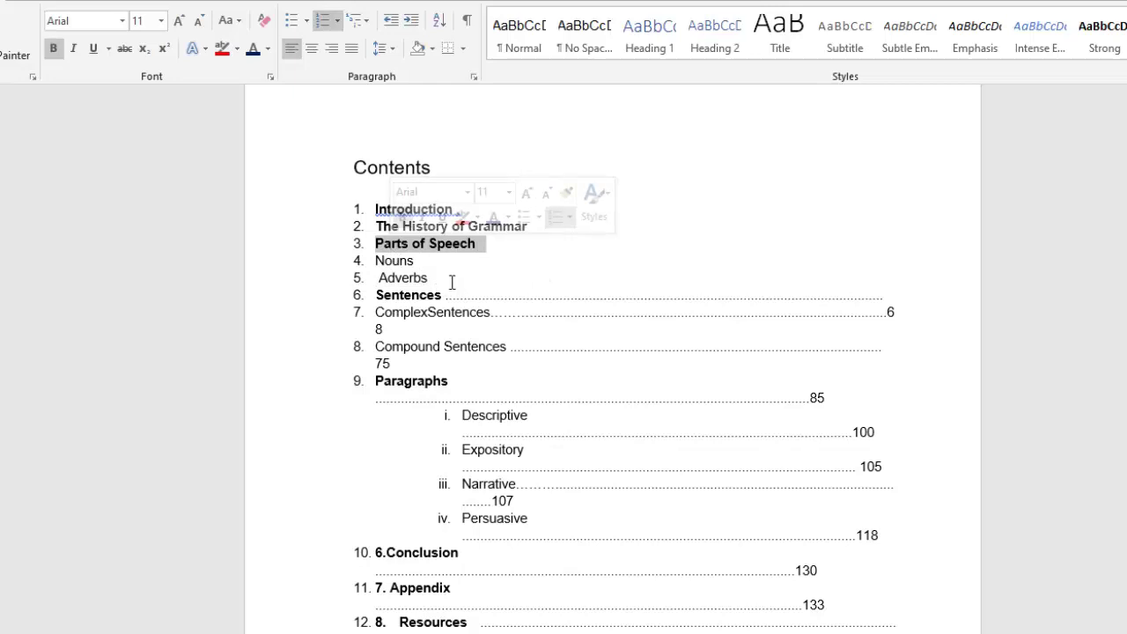
pyautogui.click(374, 260)
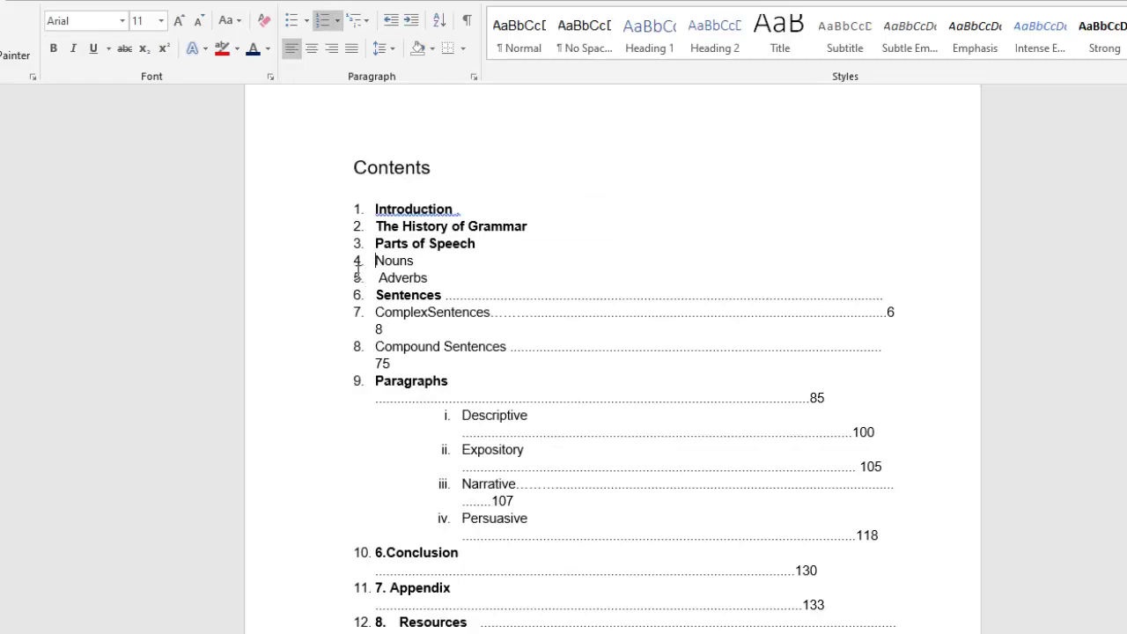
pyautogui.press('Tab')
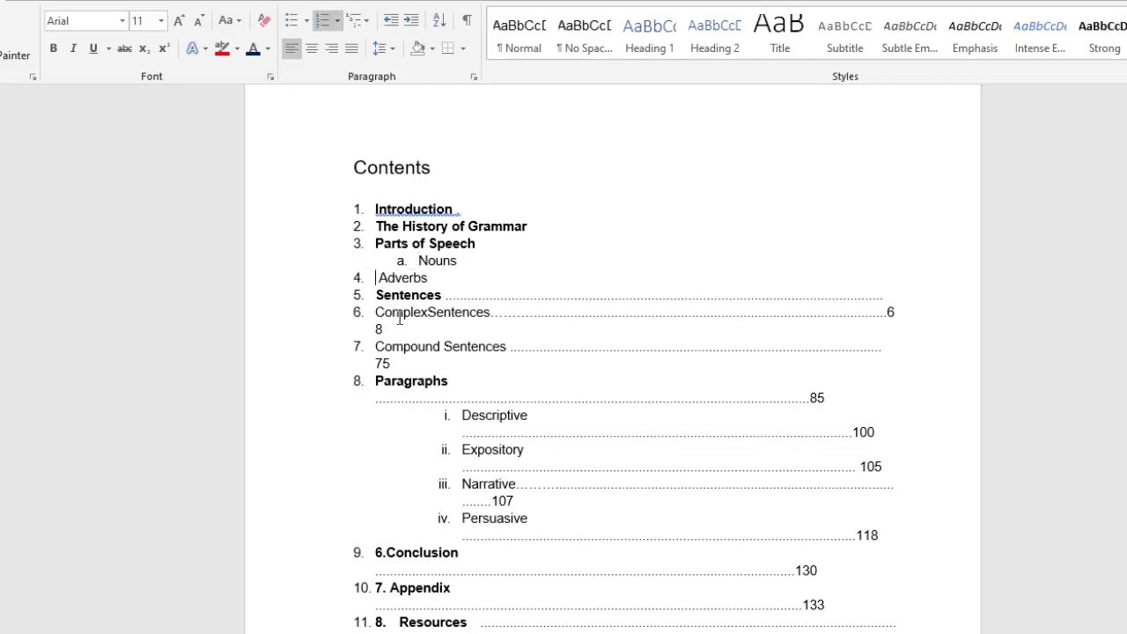
pyautogui.press('Tab')
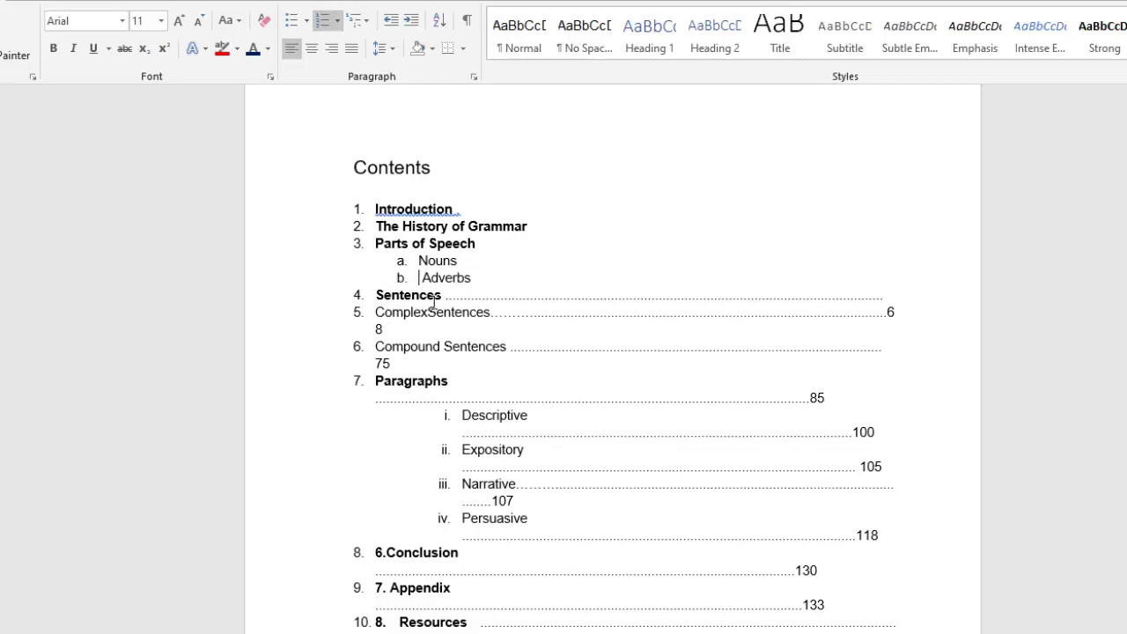
# - Add an unnumbered line under Nouns and type a name followed by Laptop
pyautogui.click(465, 263)
pyautogui.press('Return')
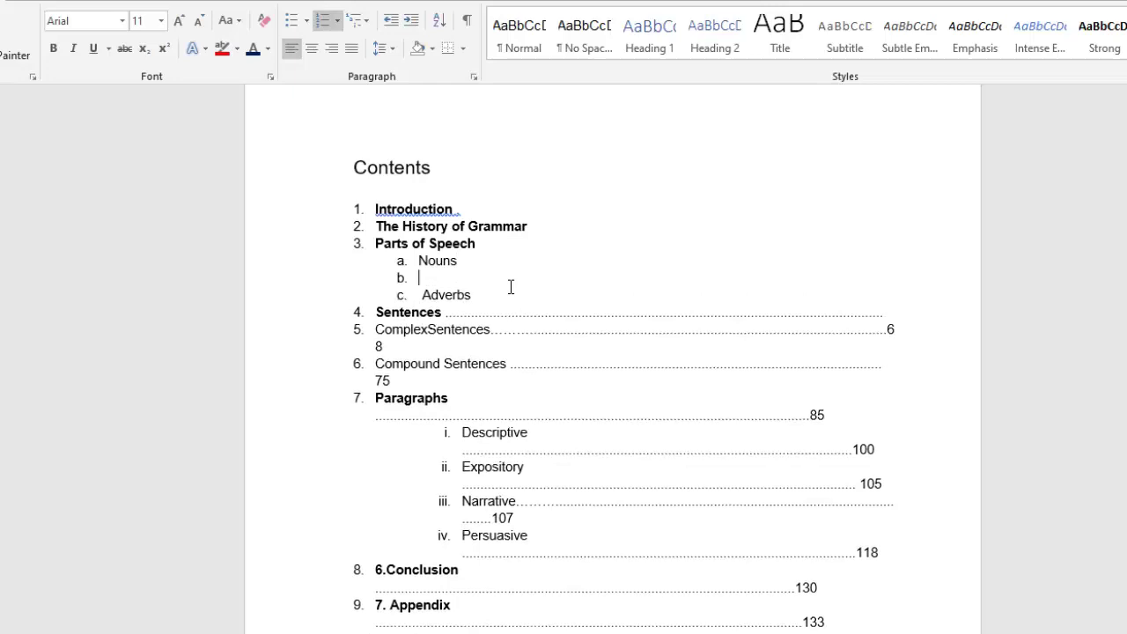
pyautogui.press('BackSpace')
pyautogui.write('Su')
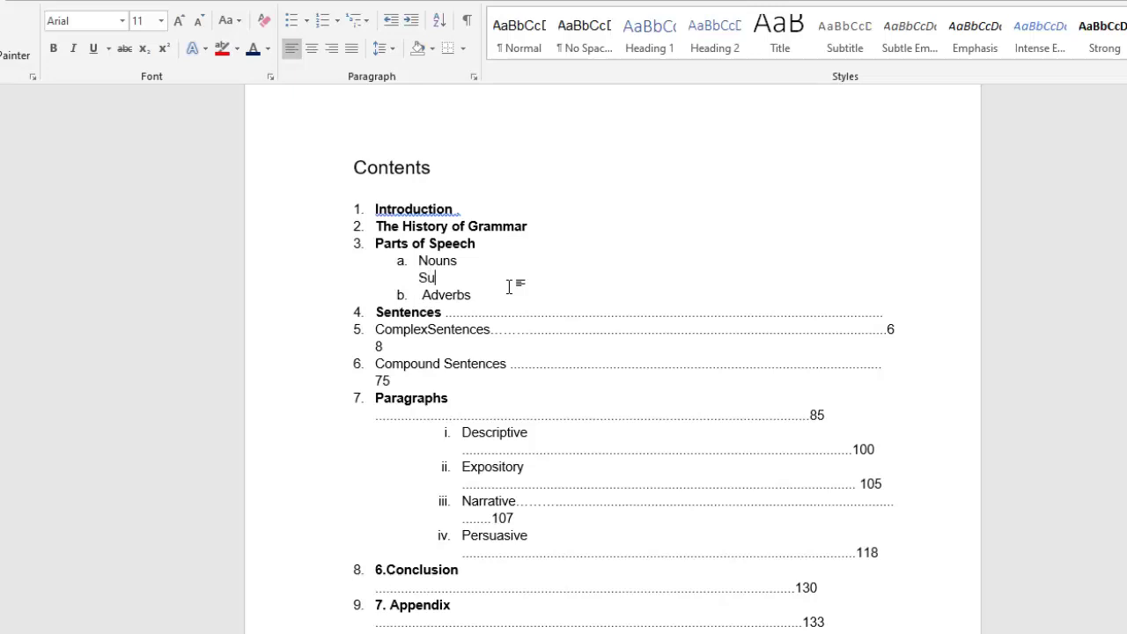
pyautogui.write('lamah')
pyautogui.write('Laptop')
# - Move Laptop onto its own line and indent the name line, keeping the indent
pyautogui.click(475, 280)
pyautogui.press('BackSpace')
pyautogui.press('Return')
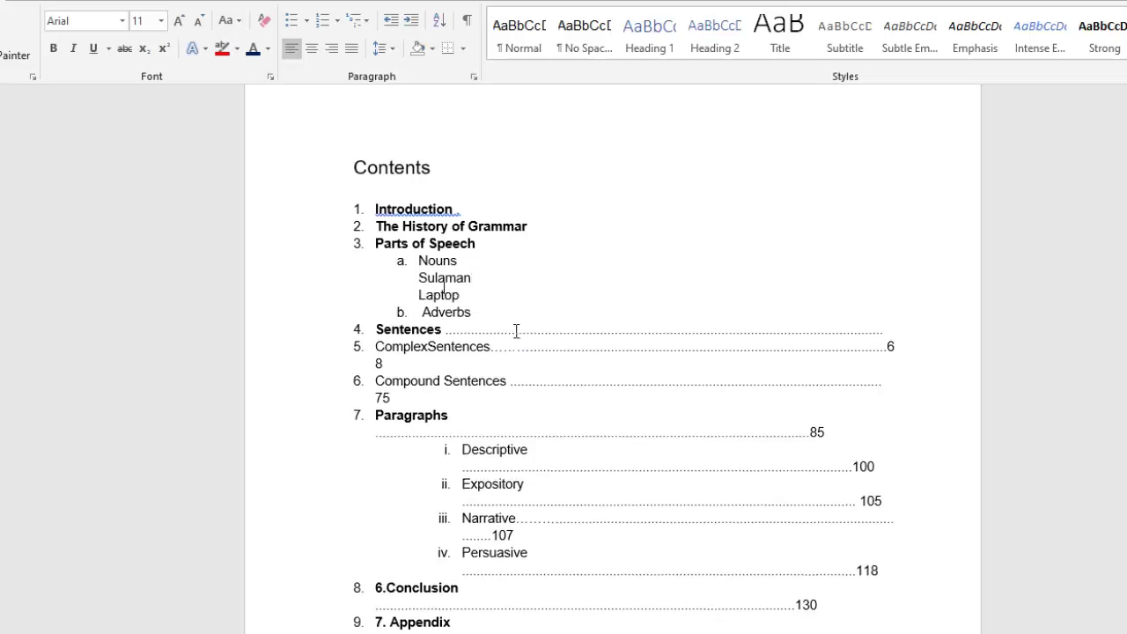
pyautogui.click(420, 279)
pyautogui.press('Tab')
pyautogui.click(485, 298)
pyautogui.click(448, 277)
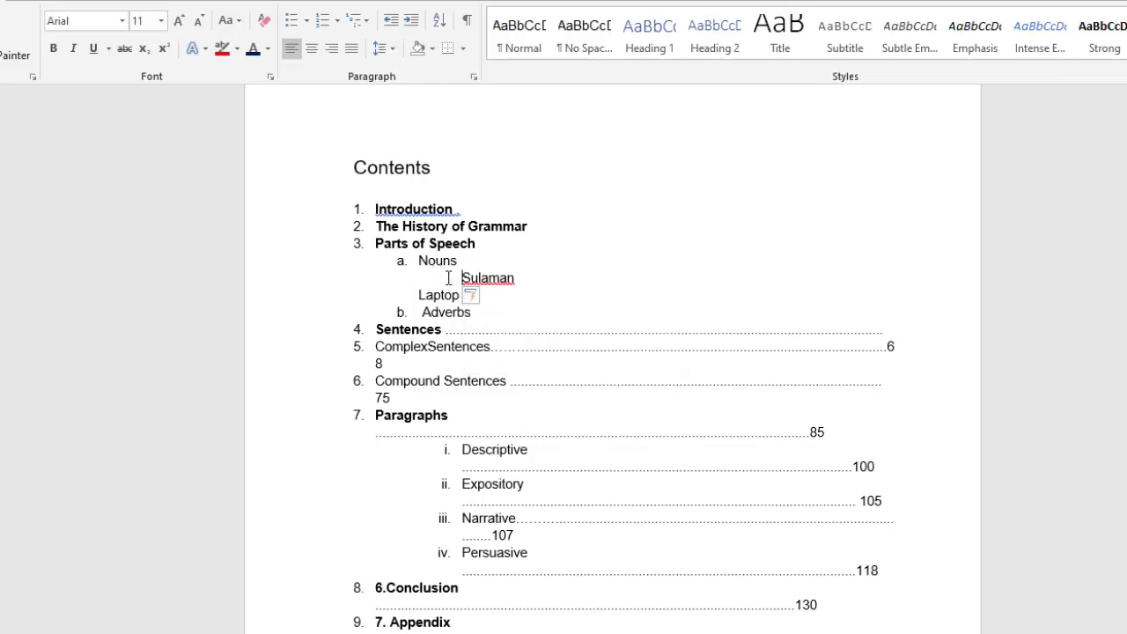
pyautogui.moveTo(419, 260); pyautogui.dragTo(465, 297)
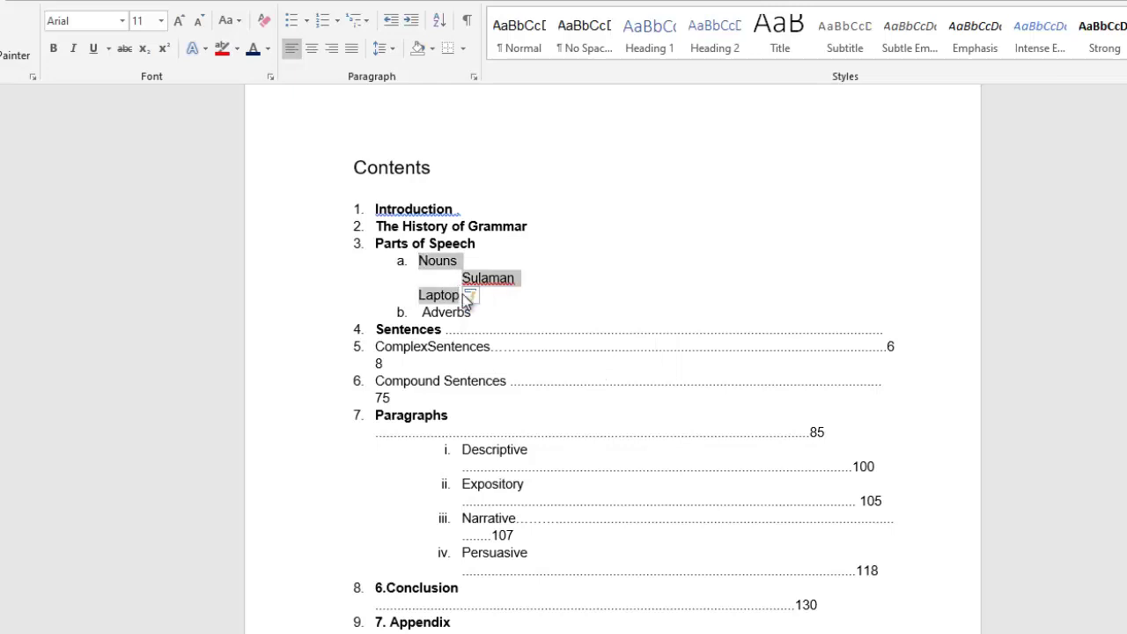
# - Apply the 1) a) i) multilevel style and demote Nouns one level and Laptop two levels
pyautogui.click(359, 22)
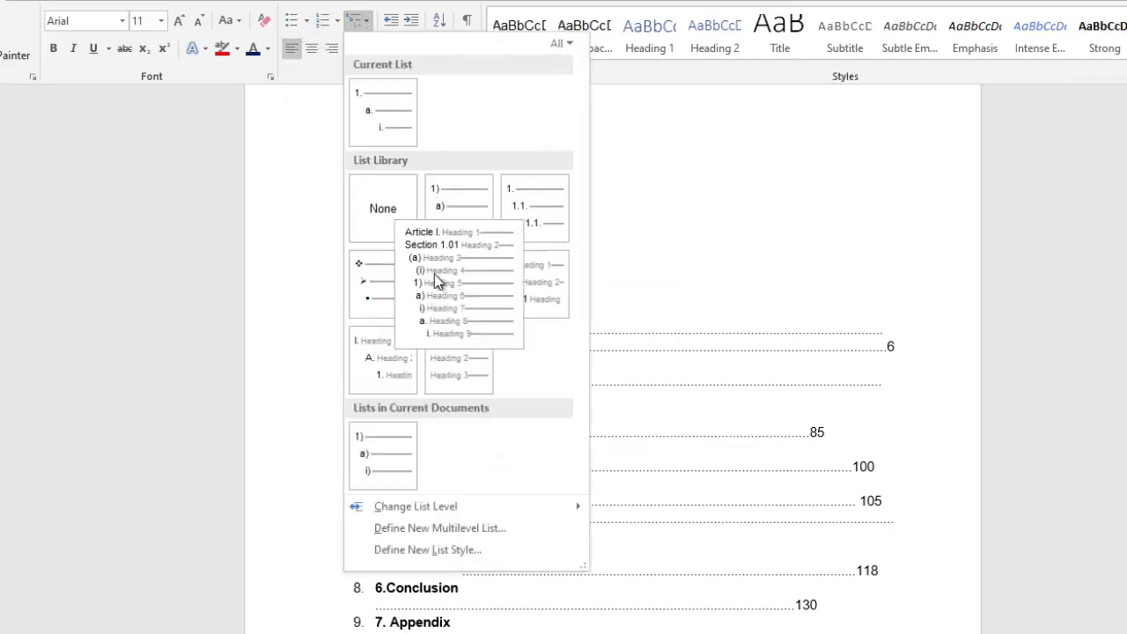
pyautogui.click(471, 208)
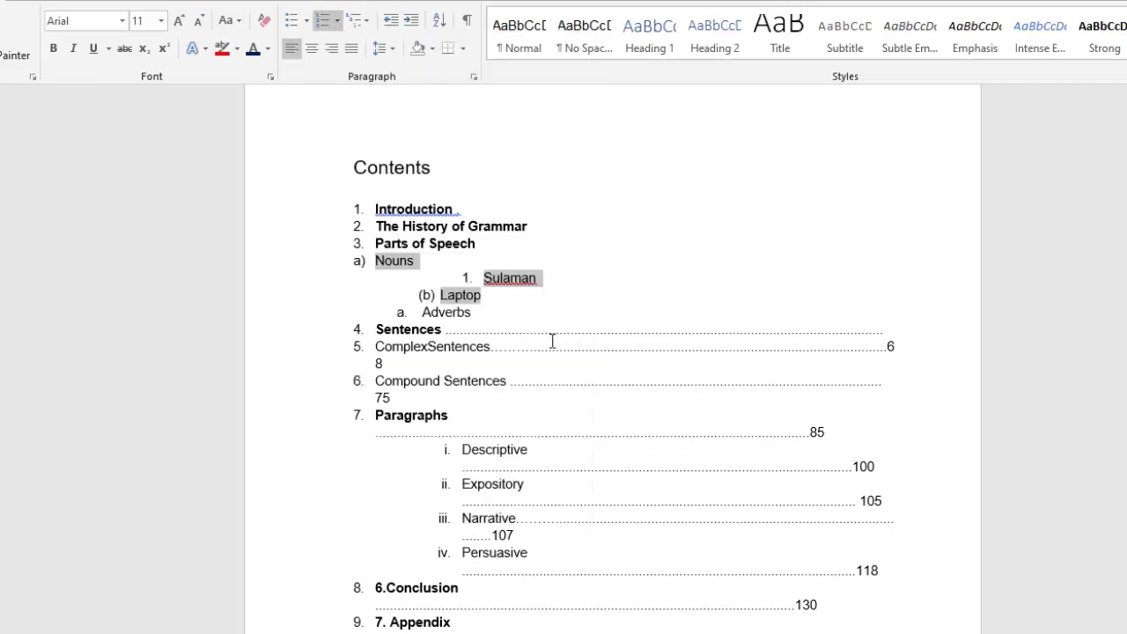
pyautogui.click(449, 278)
pyautogui.click(382, 260)
pyautogui.press('Tab')
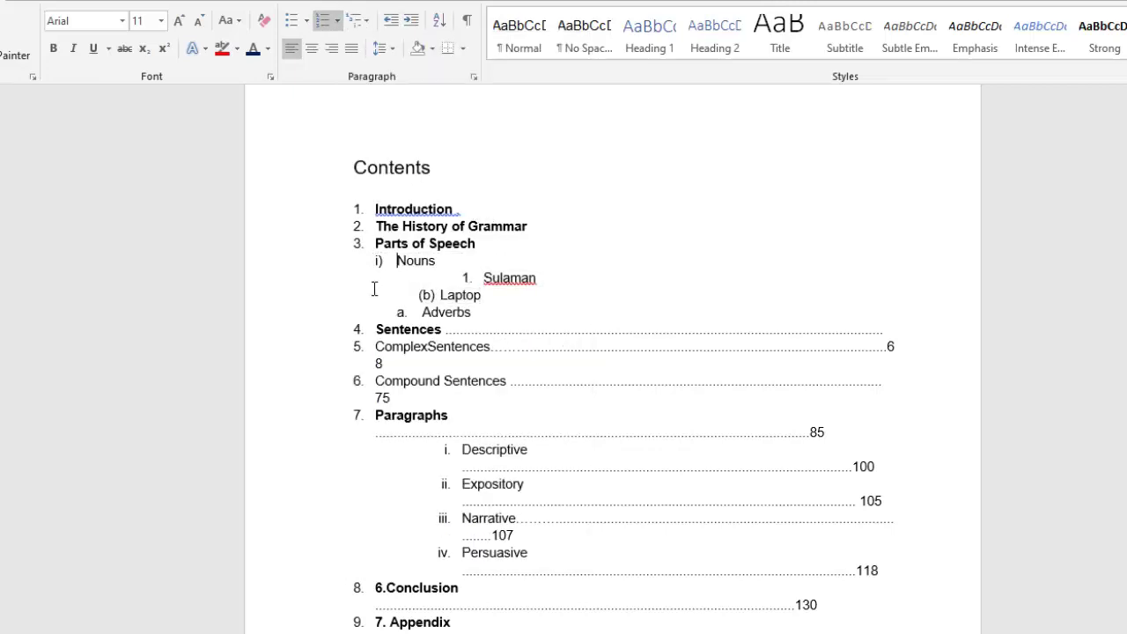
pyautogui.click(428, 294)
pyautogui.press('Tab')
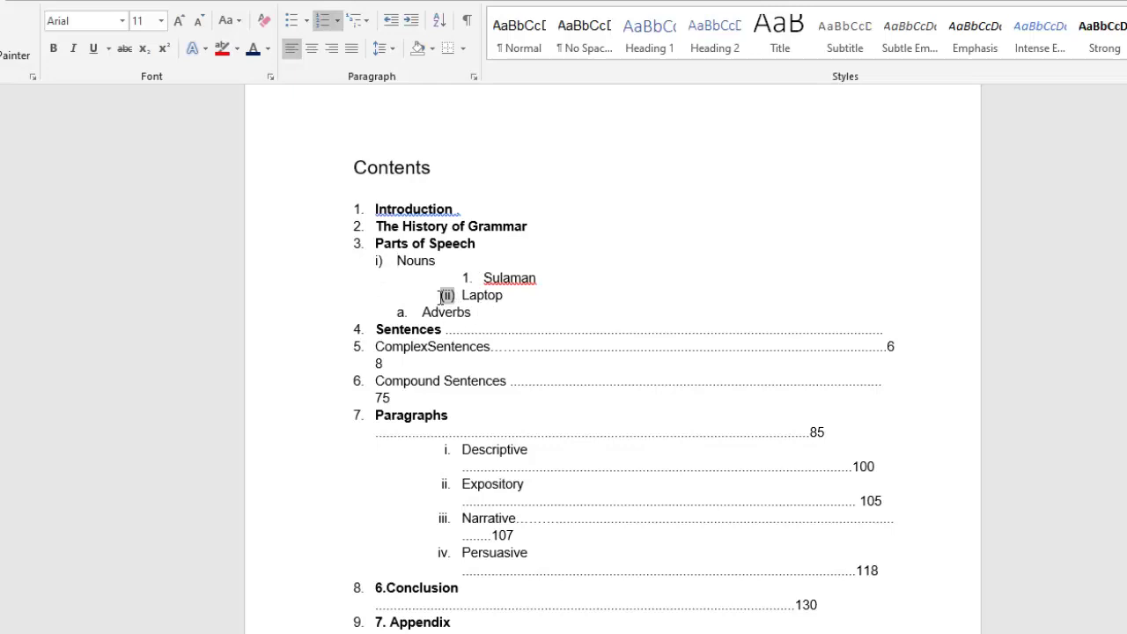
pyautogui.press('Tab')
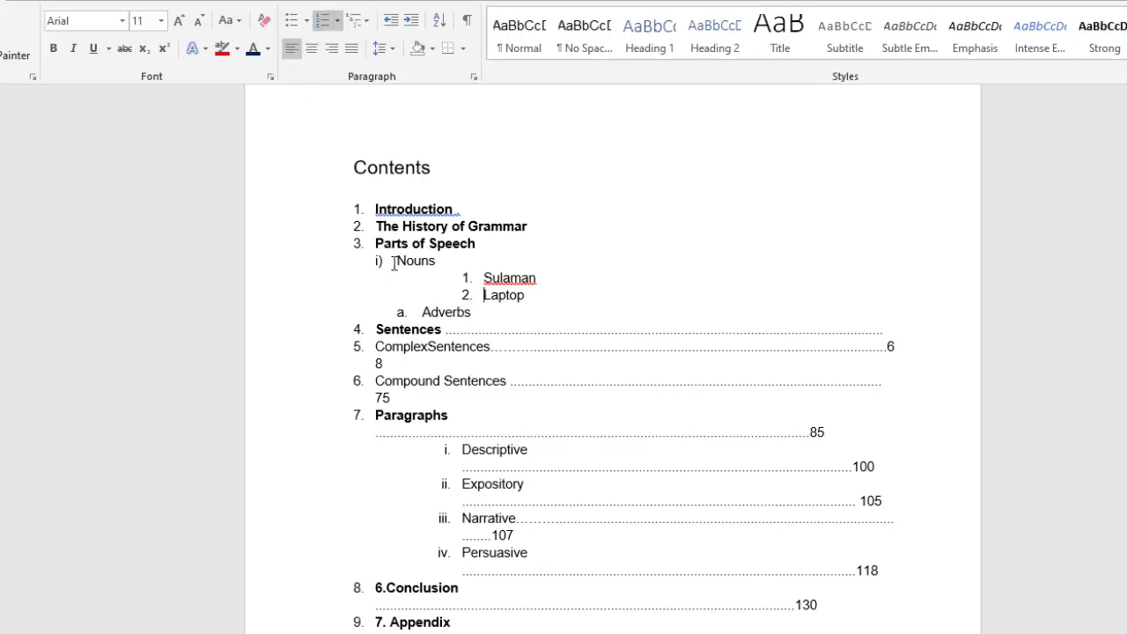
# - Select the entire document's contents with Ctrl+A
pyautogui.click(377, 211)
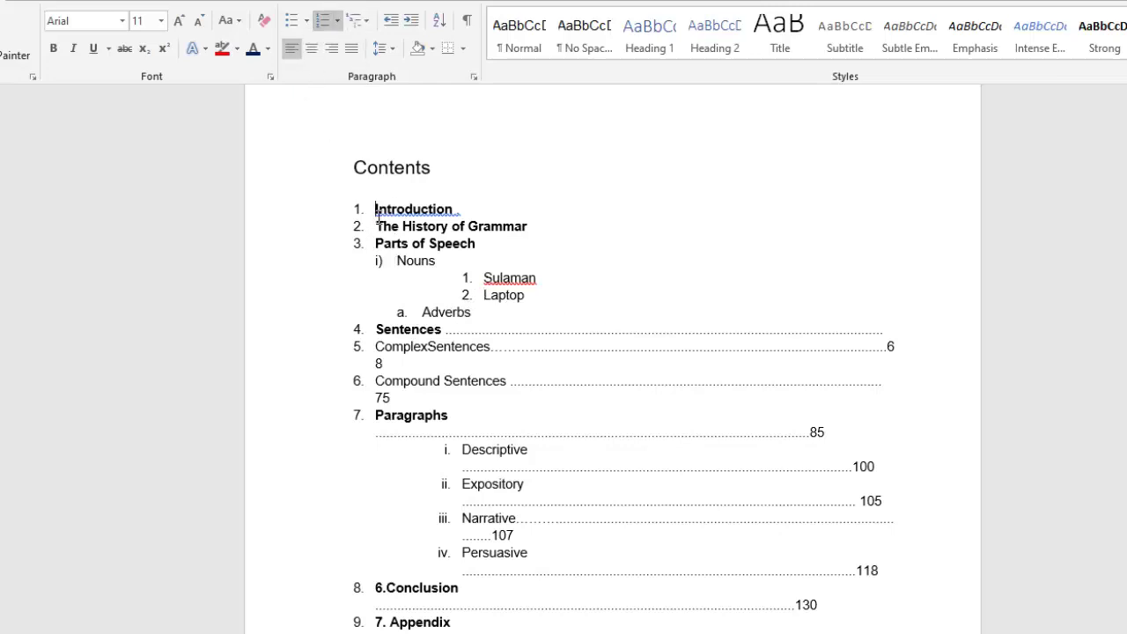
pyautogui.click(388, 268)
pyautogui.moveTo(483, 278); pyautogui.dragTo(509, 296)
pyautogui.click(545, 330)
pyautogui.hotkey('ctrl', 'a')
# - Delete all the contents and close the document without saving
pyautogui.press('Delete')
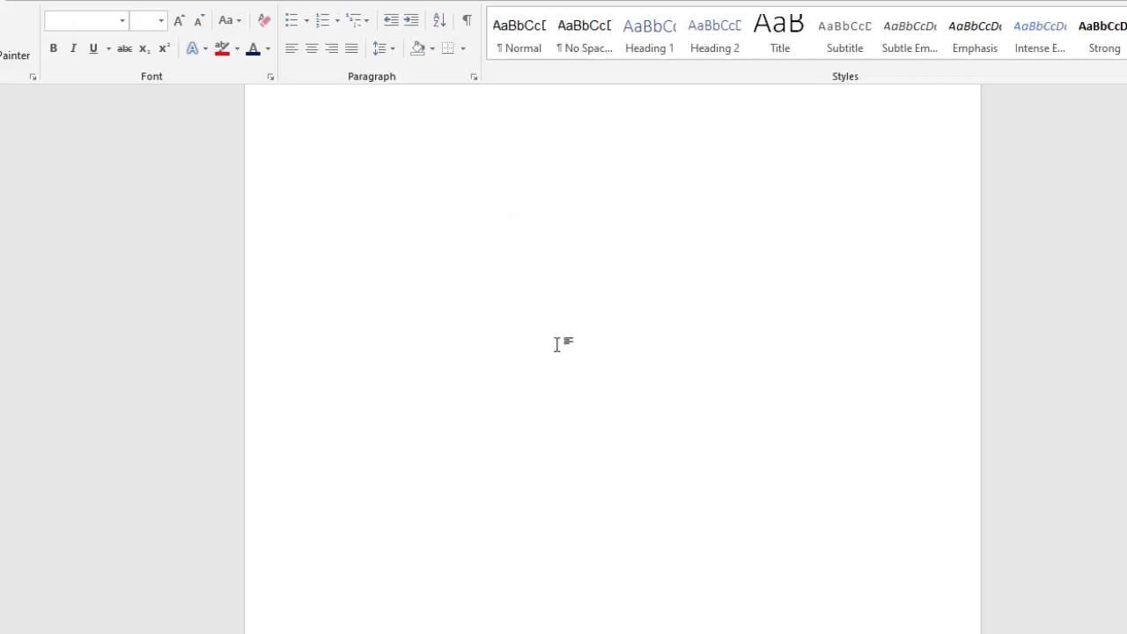
pyautogui.hotkey('alt', 'F4')
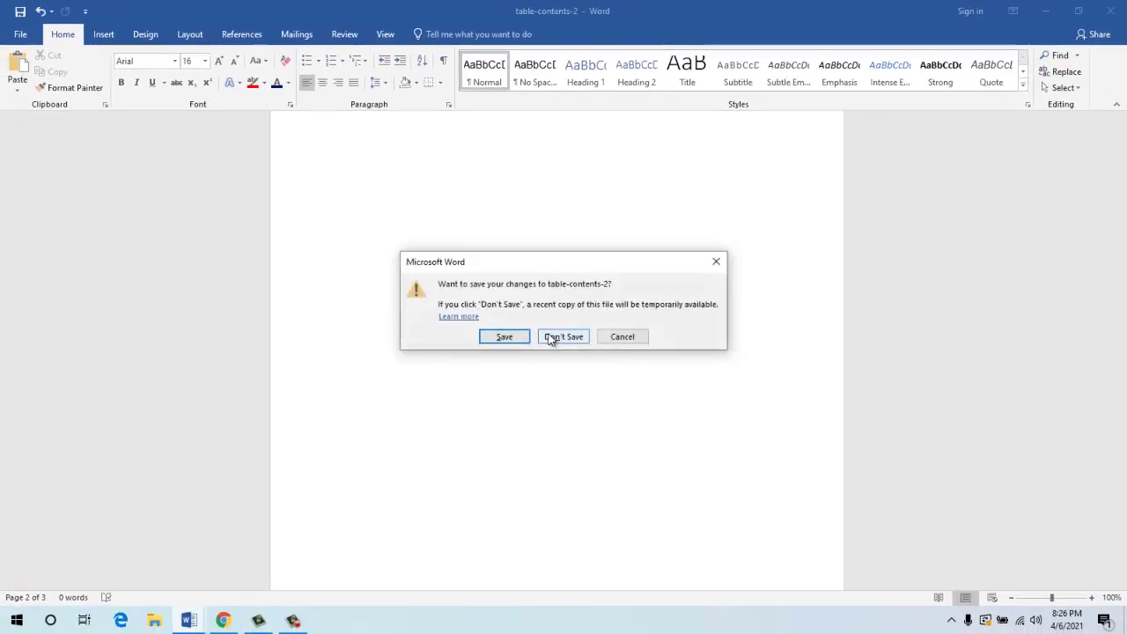
pyautogui.click(555, 337)
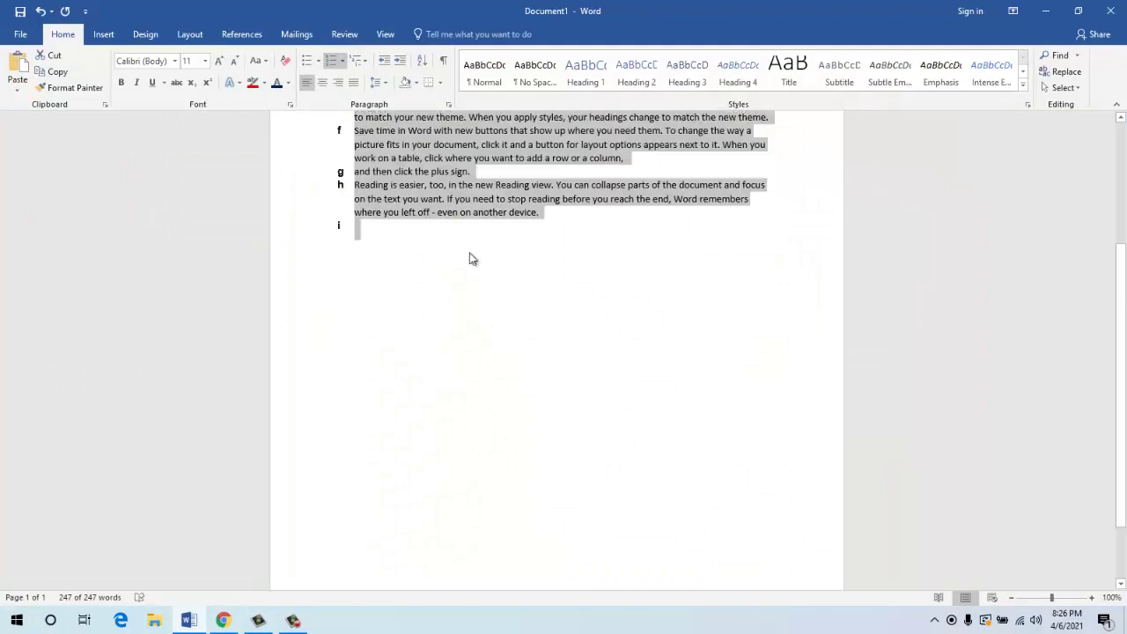
# - In Document1, replace the list with =rand() sample text as five unnumbered paragraphs and select them
pyautogui.scroll(5, 469, 258)
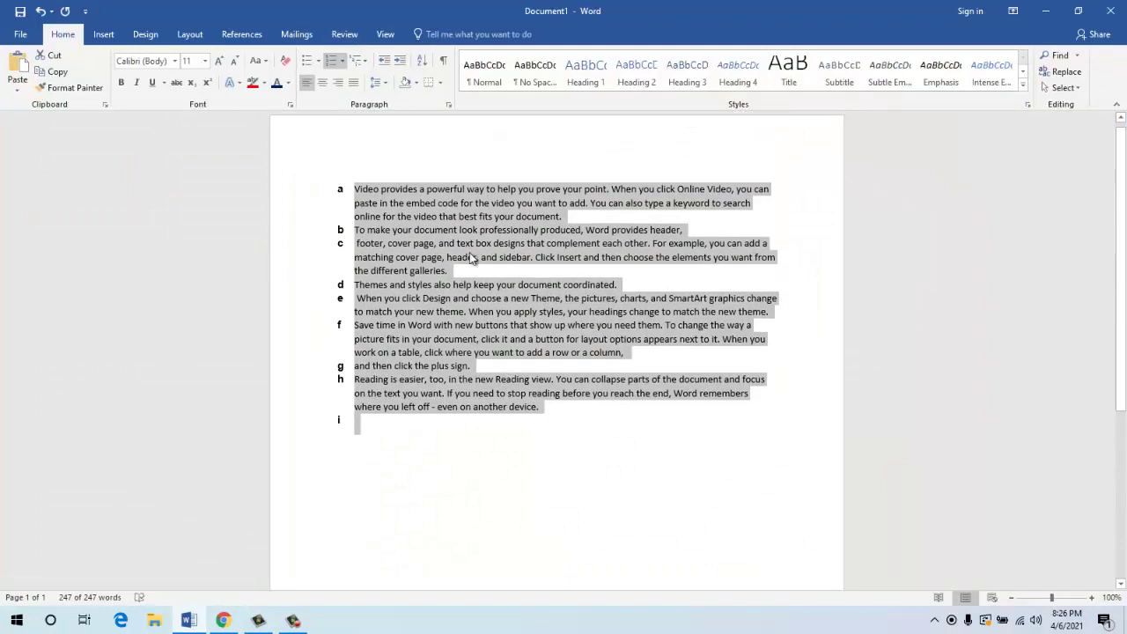
pyautogui.press('Delete')
pyautogui.write('=ran')
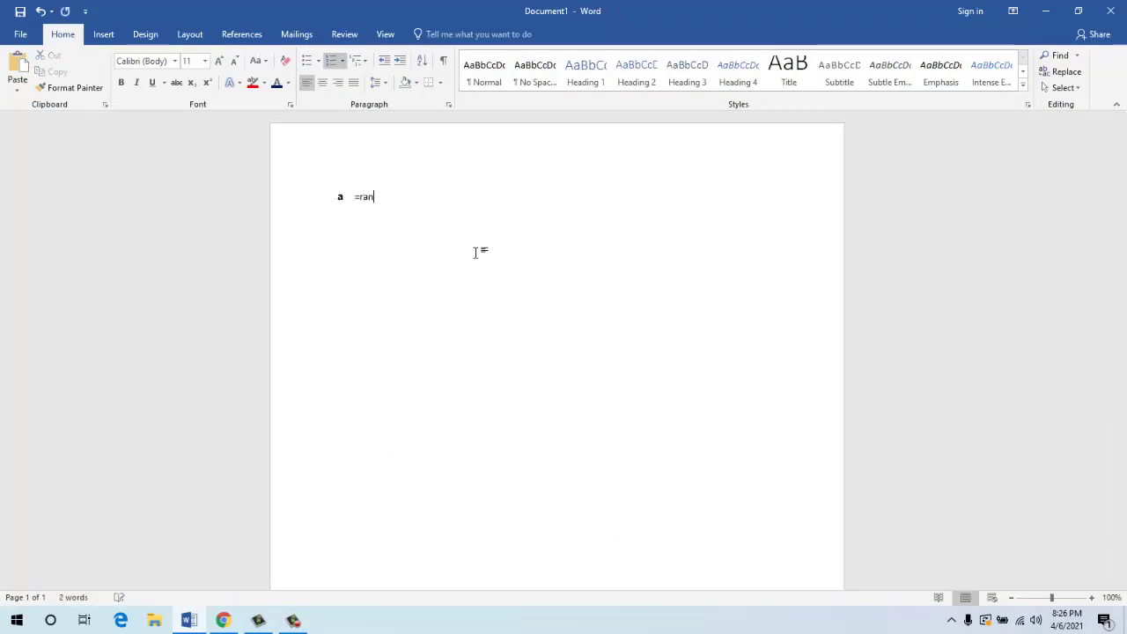
pyautogui.write('d()')
pyautogui.press('Return')
pyautogui.press('Up')
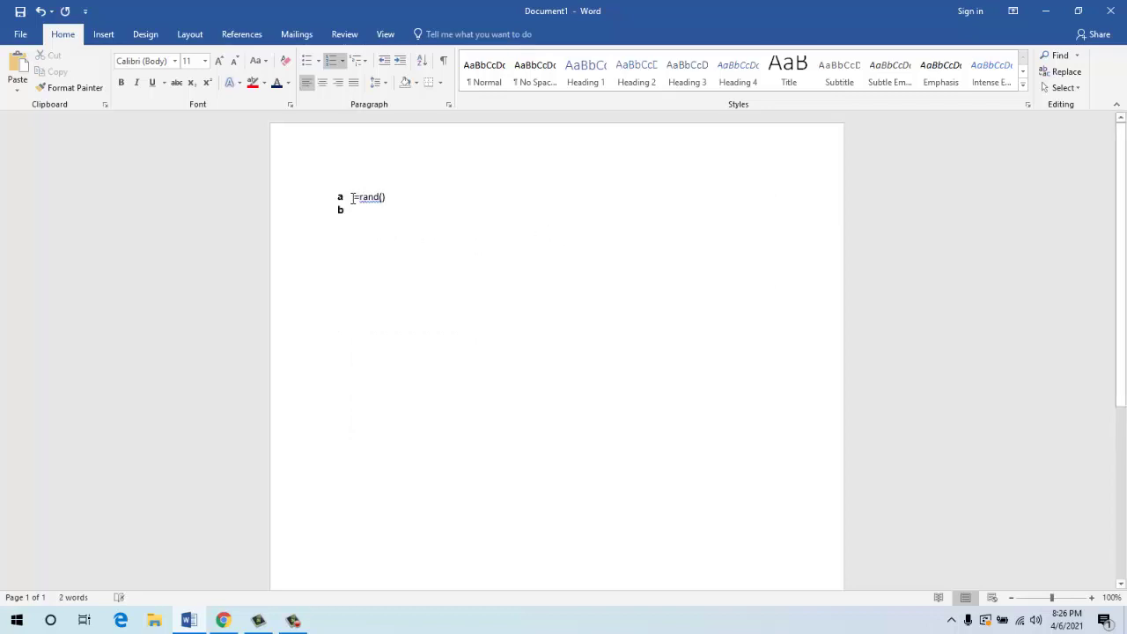
pyautogui.press('BackSpace')
pyautogui.press('Down')
pyautogui.press('BackSpace')
pyautogui.press('BackSpace')
pyautogui.press('Return')
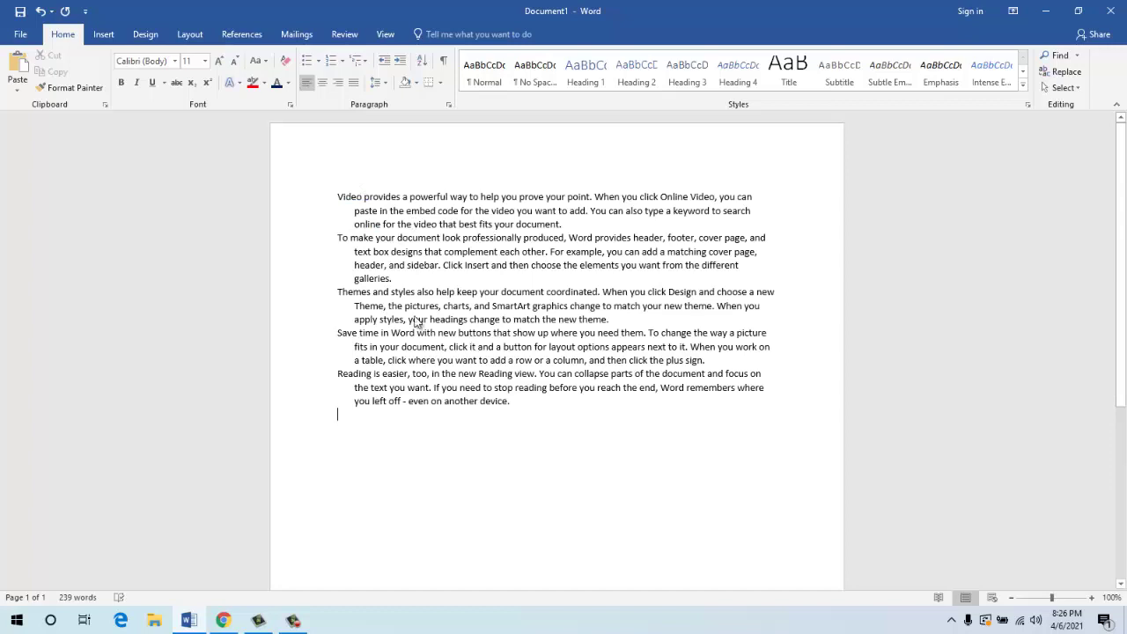
pyautogui.moveTo(523, 408); pyautogui.dragTo(329, 189)
pyautogui.click(482, 70)
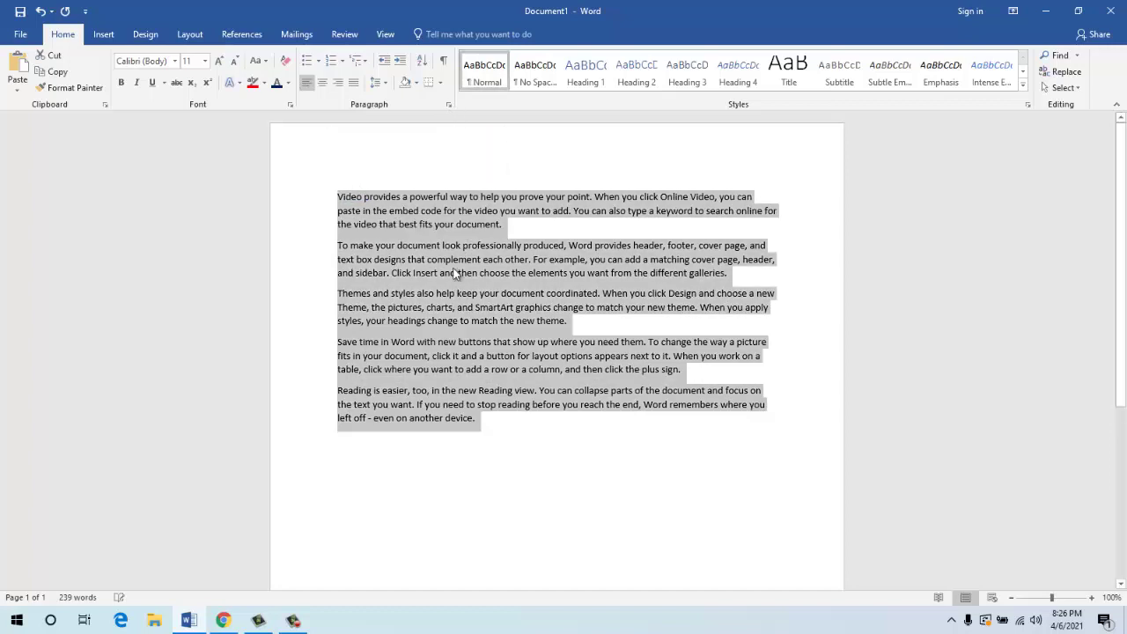
pyautogui.click(529, 330)
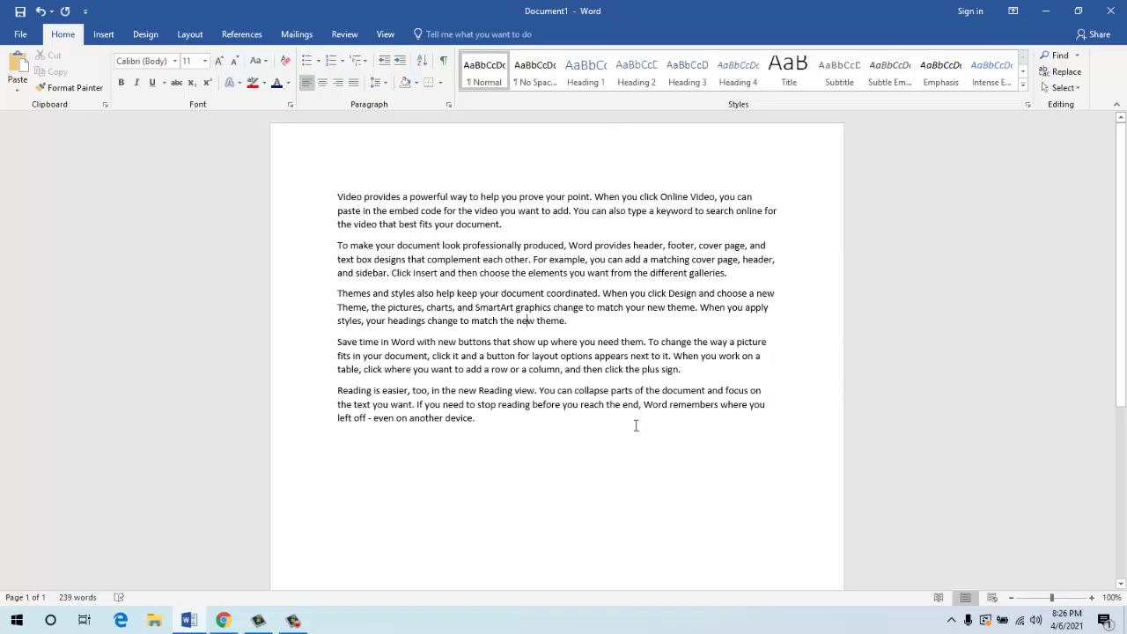
pyautogui.scroll(-5, 635, 425)
pyautogui.scroll(-2, 536, 405)
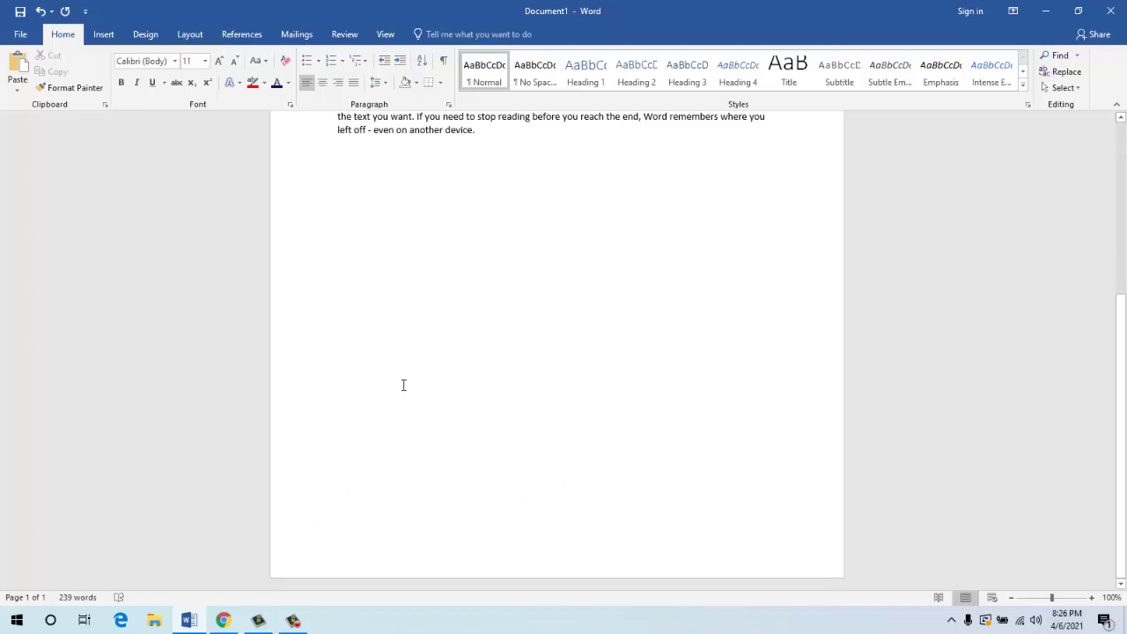
pyautogui.scroll(3, 403, 385)
pyautogui.scroll(4, 404, 385)
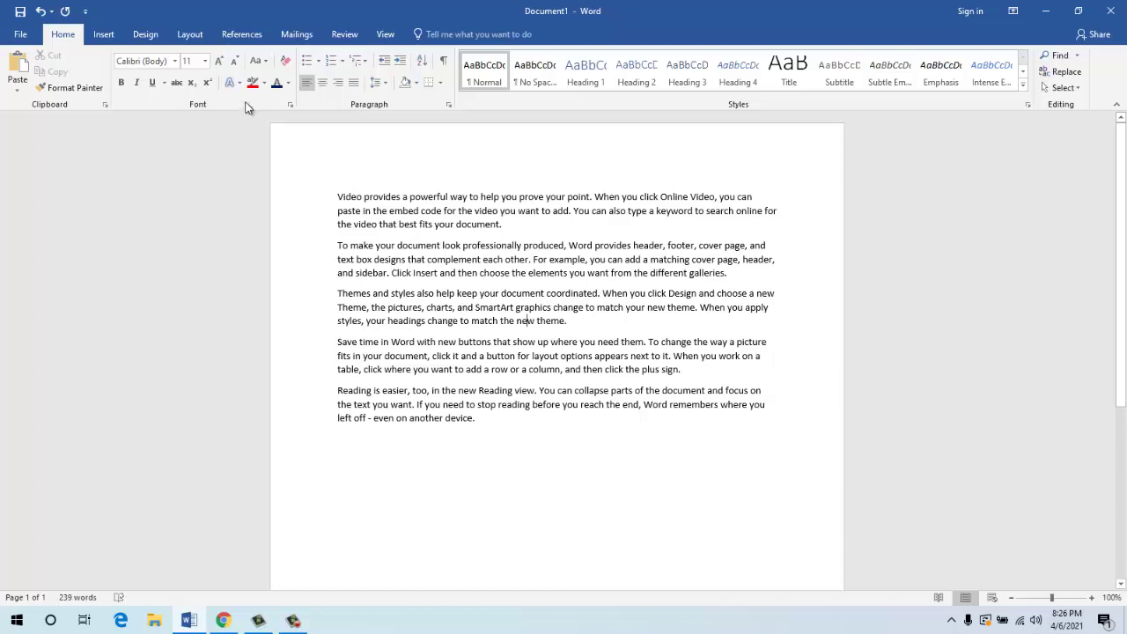
# - After trying Narrow, apply Office 2003 Default margins (1" top/bottom, 1.25" sides) and review Custom Margins
pyautogui.click(193, 35)
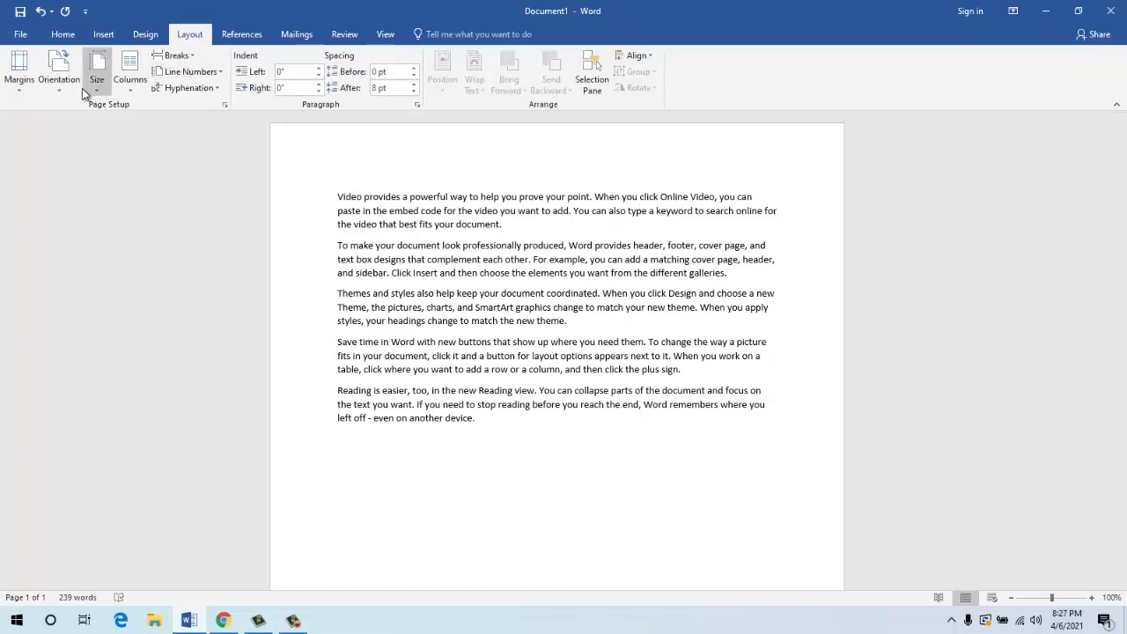
pyautogui.click(19, 78)
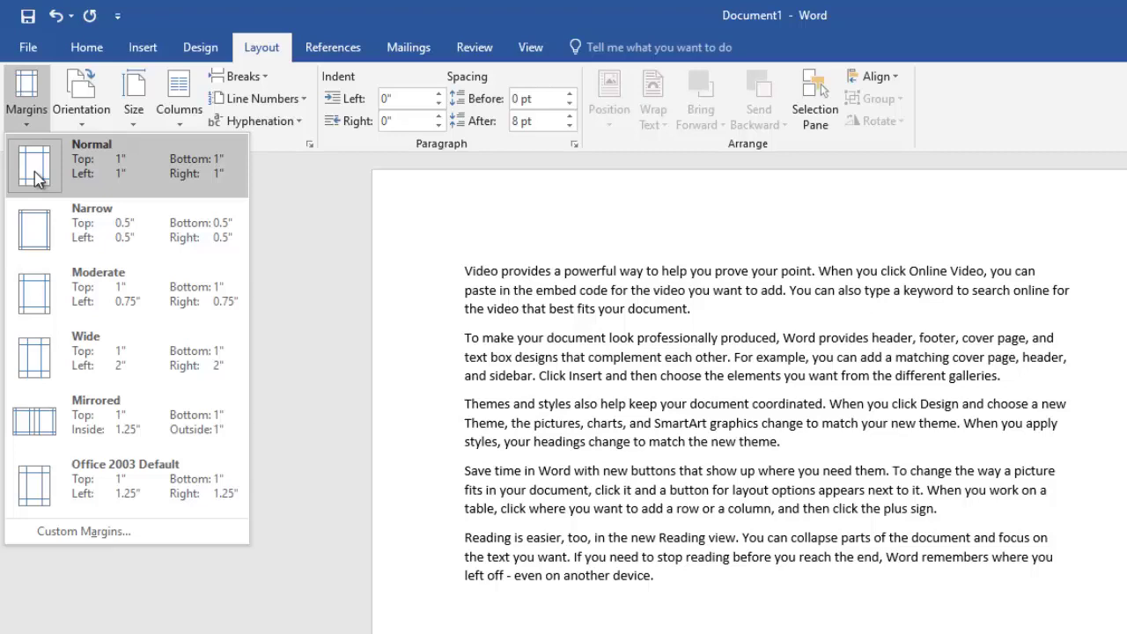
pyautogui.click(37, 233)
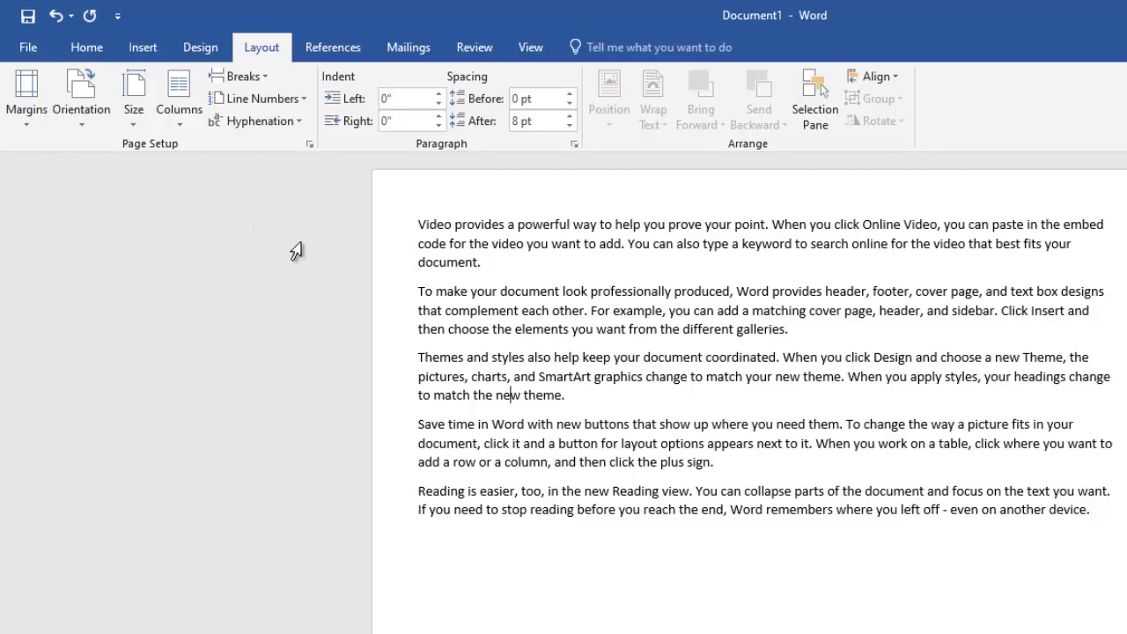
pyautogui.click(24, 126)
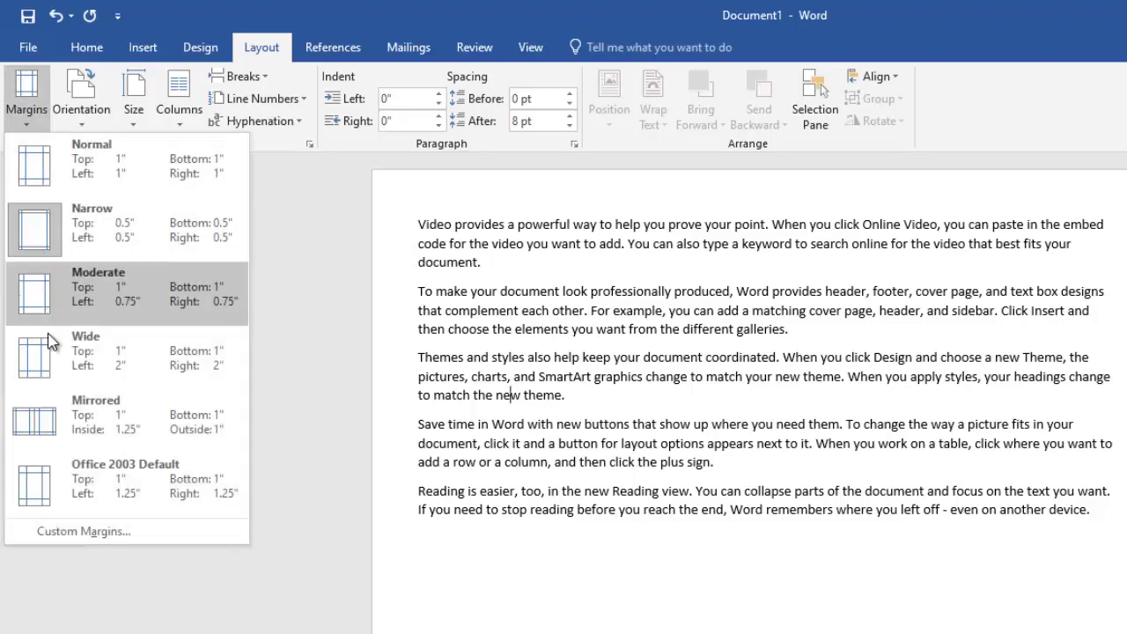
pyautogui.click(44, 490)
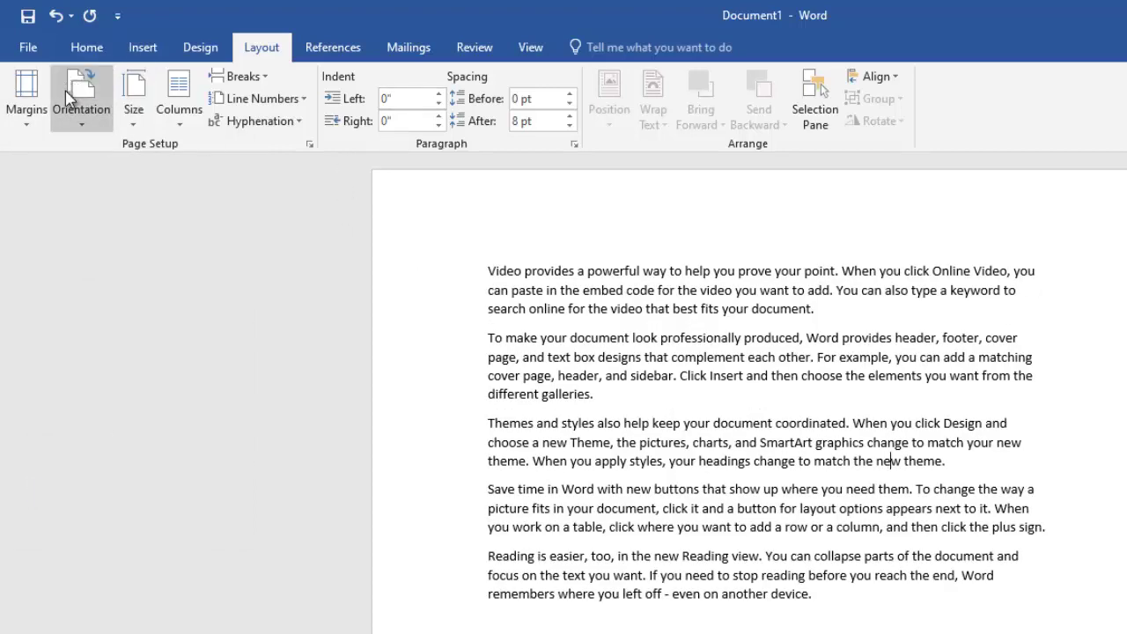
pyautogui.click(35, 119)
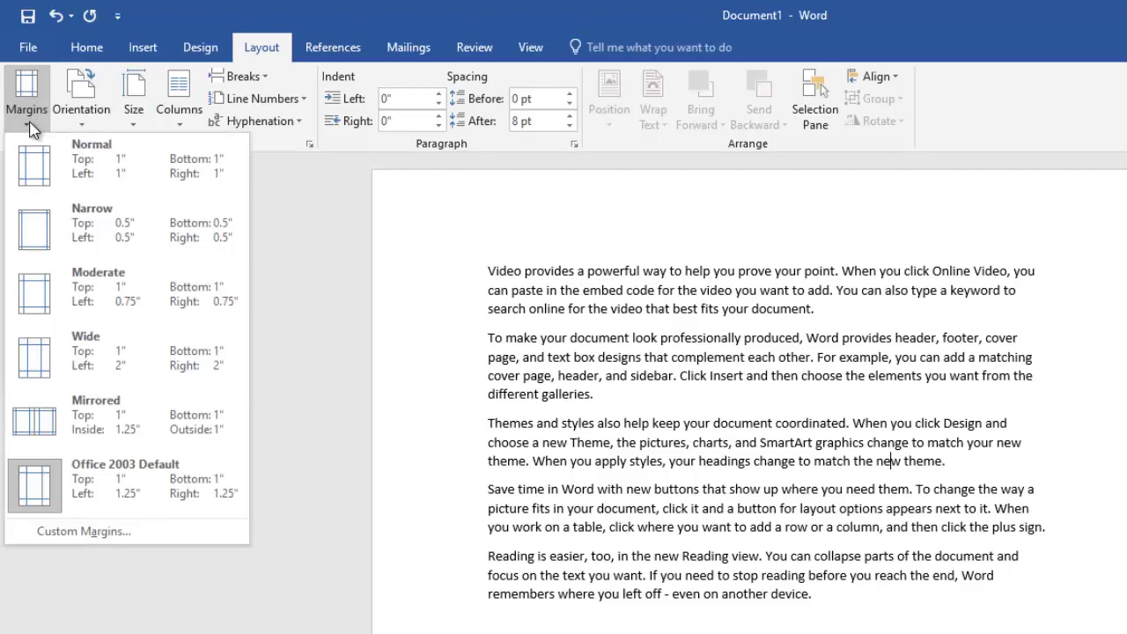
pyautogui.click(84, 533)
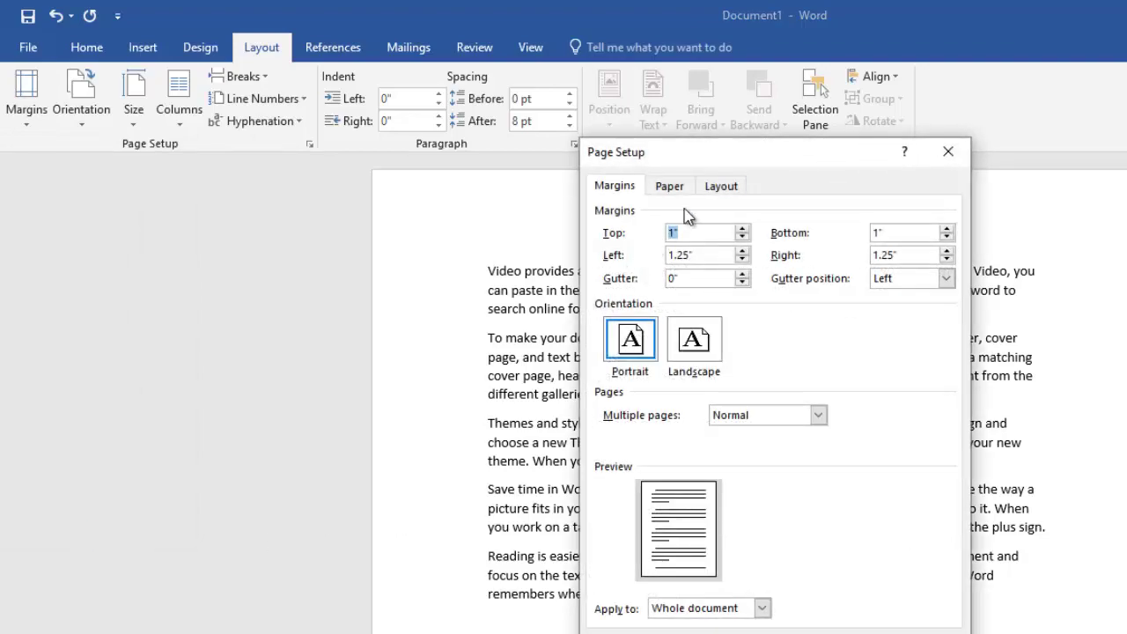
pyautogui.moveTo(713, 156); pyautogui.dragTo(991, 195)
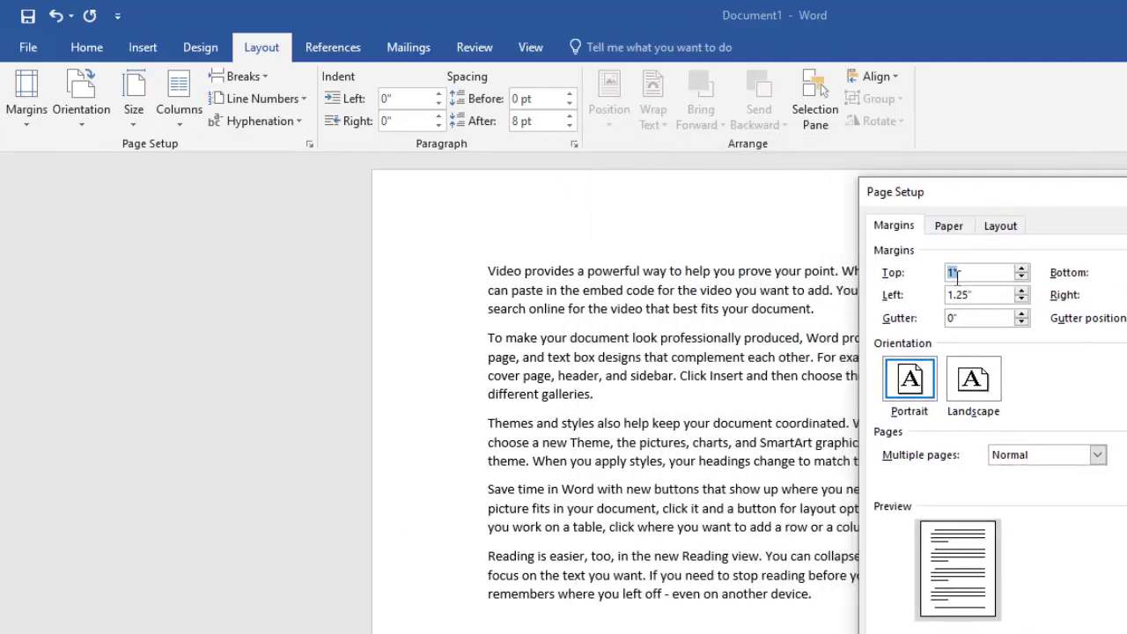
pyautogui.click(1112, 181)
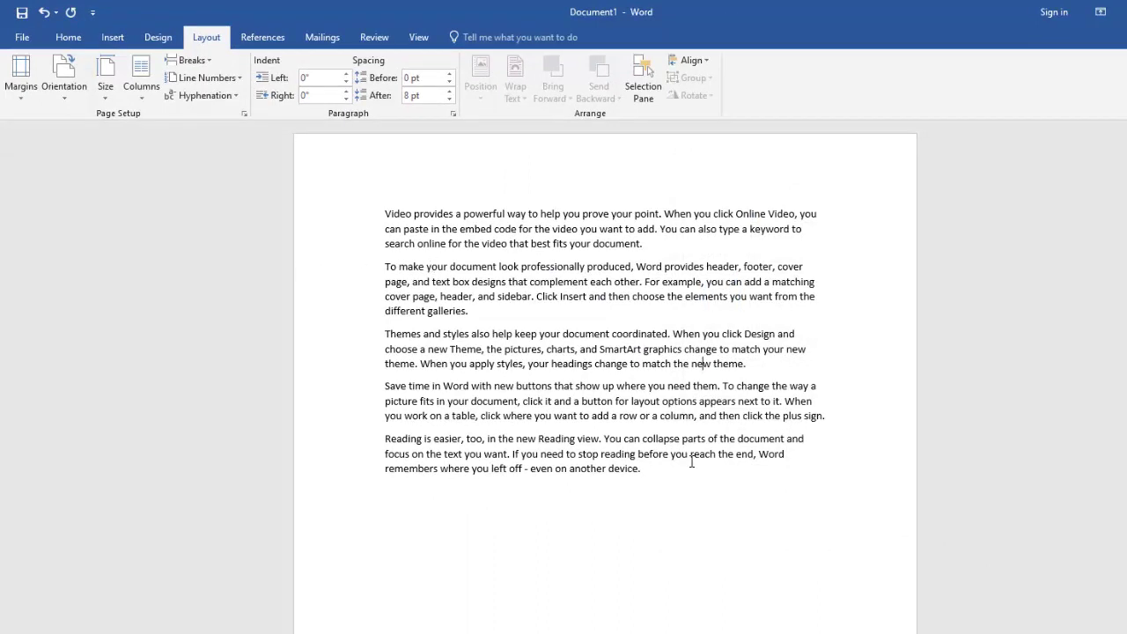
# - Apply the Normal margin preset, 1" on every side, then reselect all five paragraphs
pyautogui.tripleClick(373, 219)
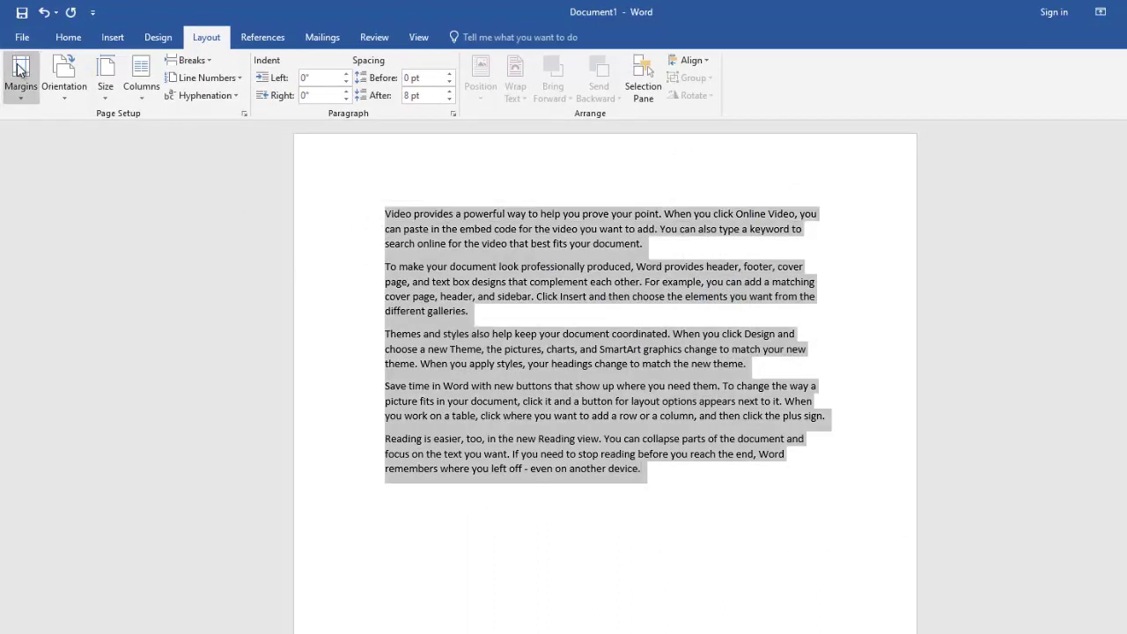
pyautogui.click(23, 94)
pyautogui.click(37, 130)
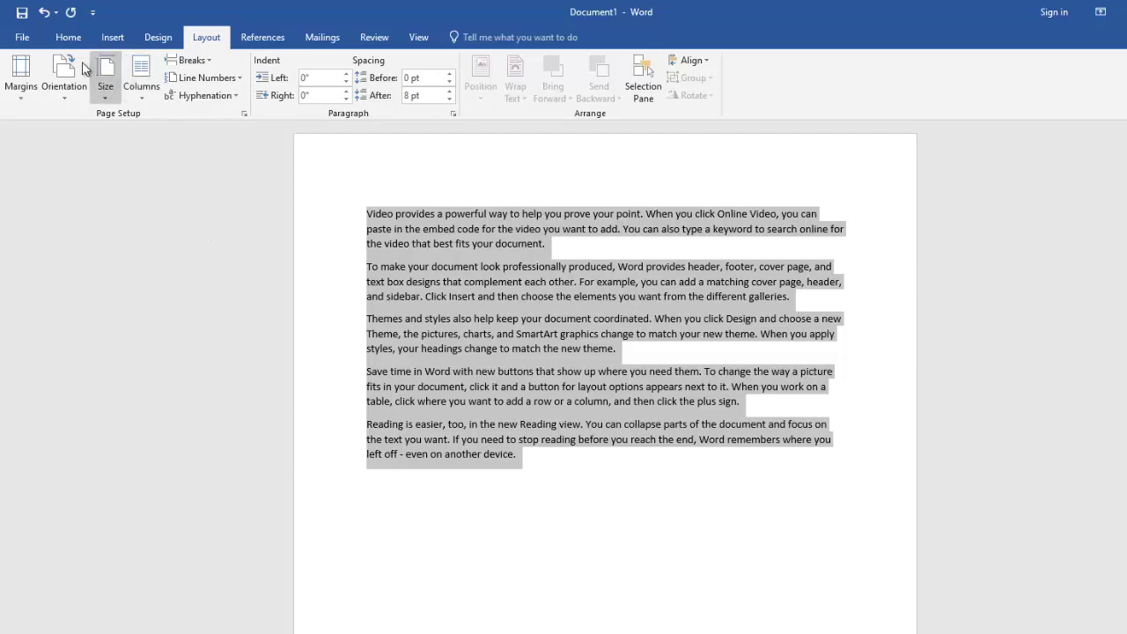
pyautogui.click(67, 39)
pyautogui.click(335, 297)
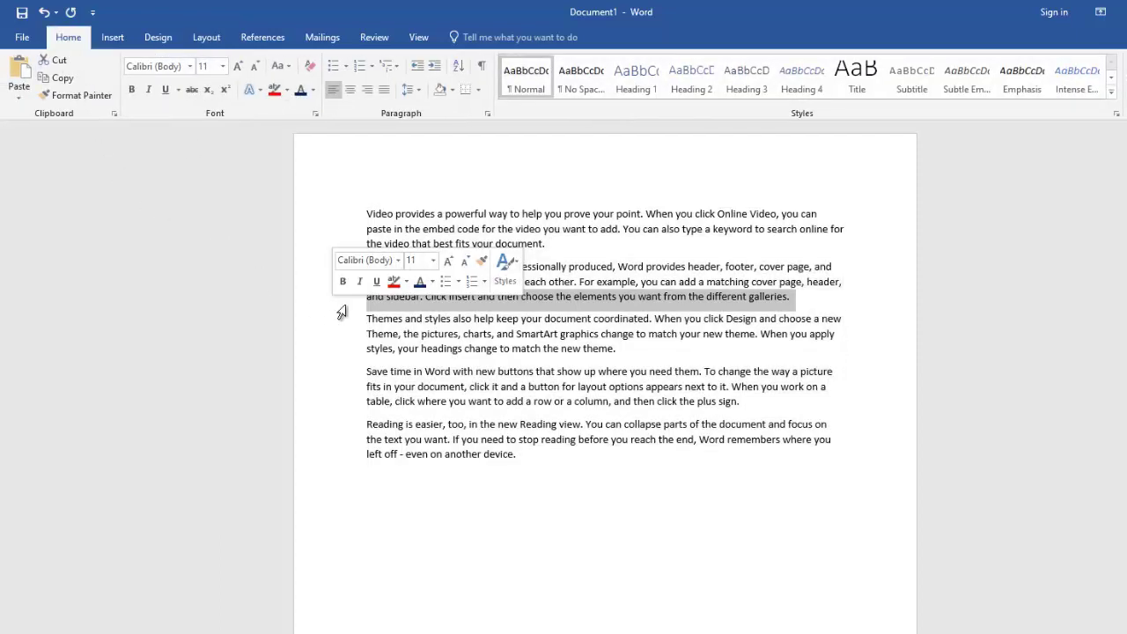
pyautogui.click(436, 350)
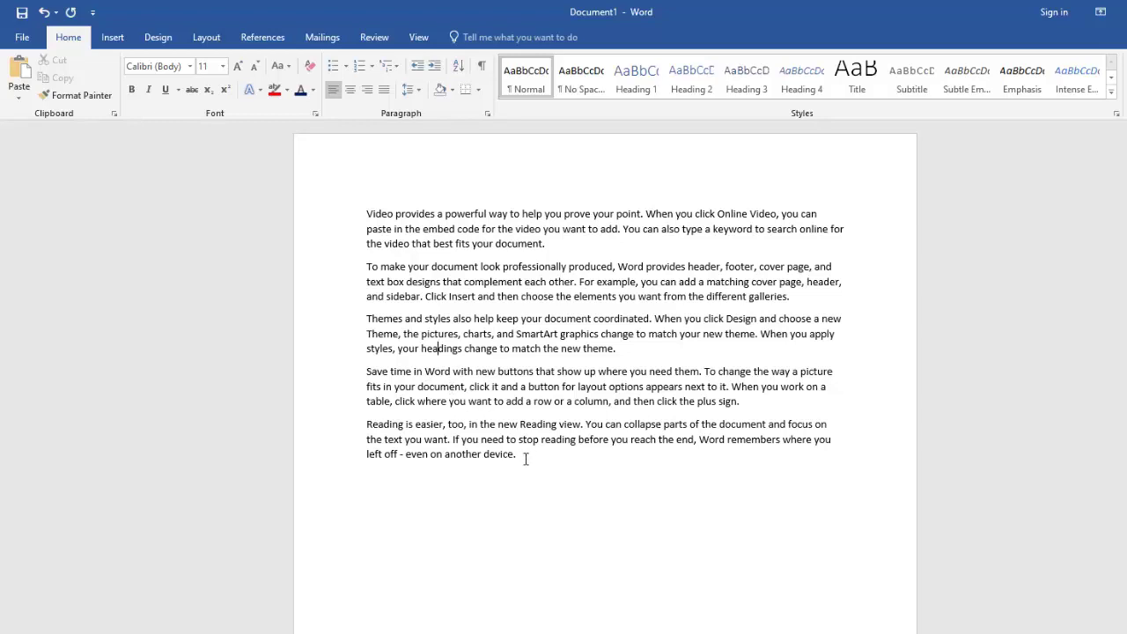
pyautogui.moveTo(523, 458); pyautogui.dragTo(358, 209)
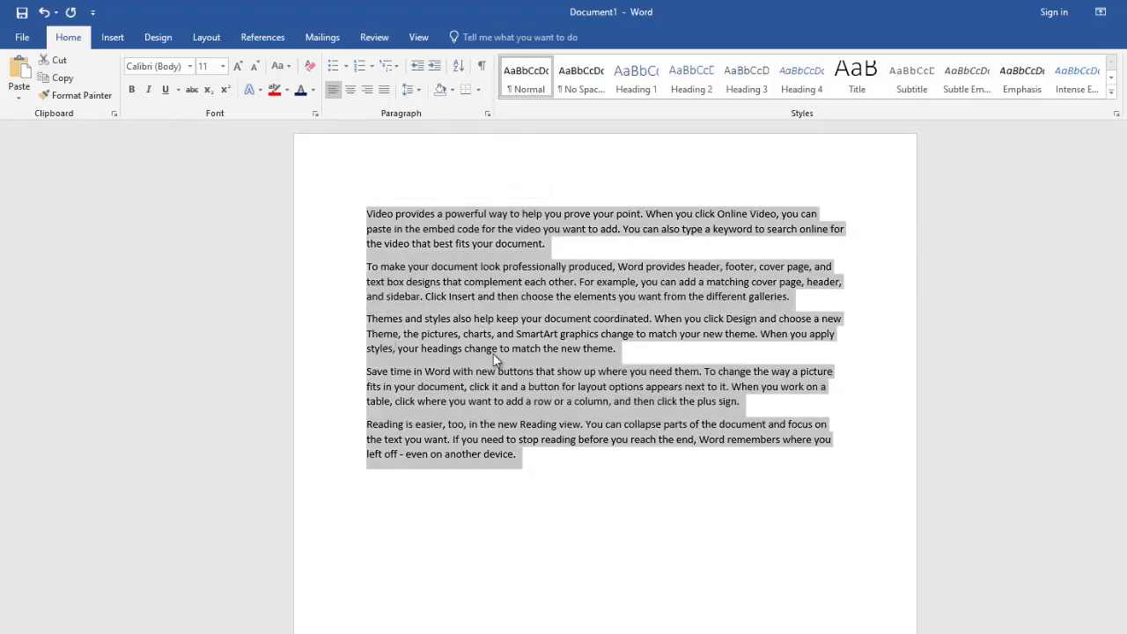
pyautogui.doubleClick(350, 245)
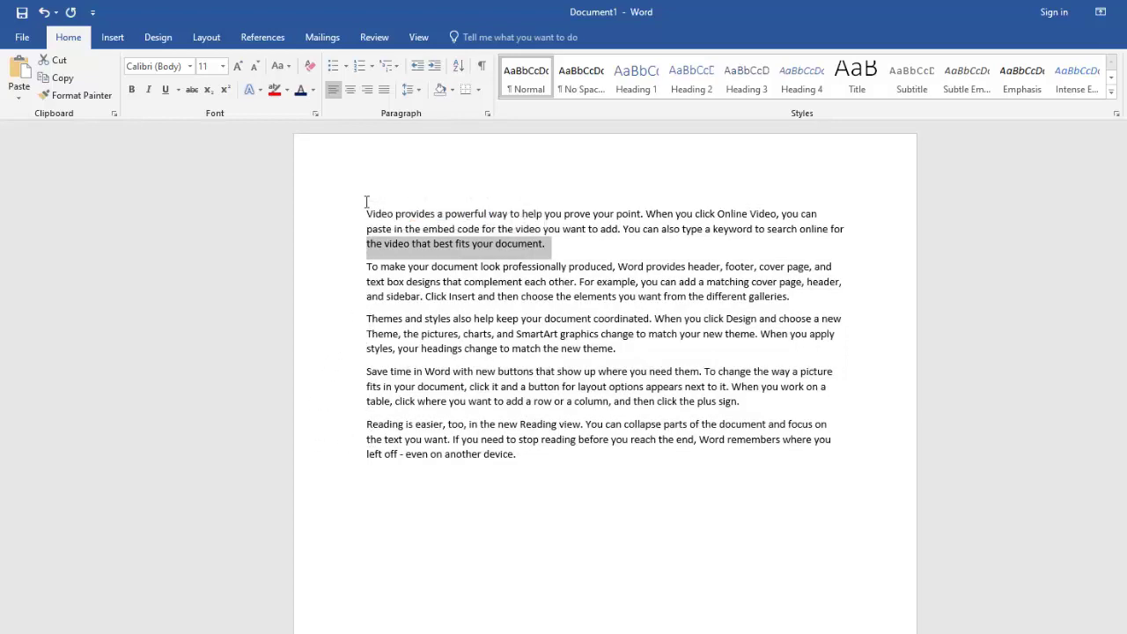
pyautogui.click(447, 298)
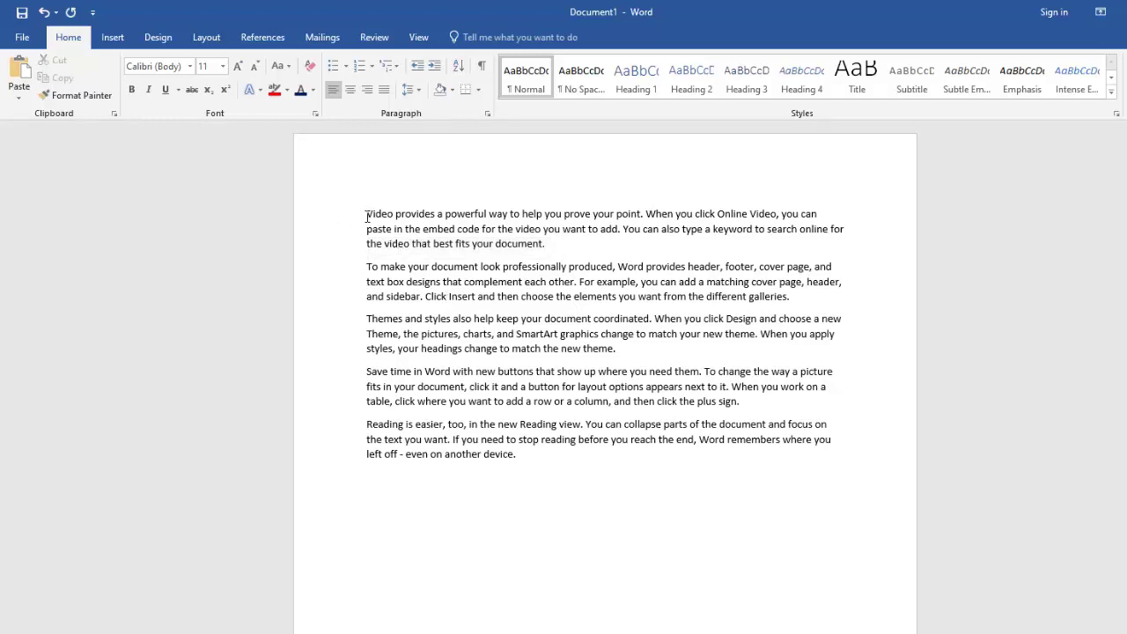
pyautogui.moveTo(367, 215); pyautogui.dragTo(545, 245)
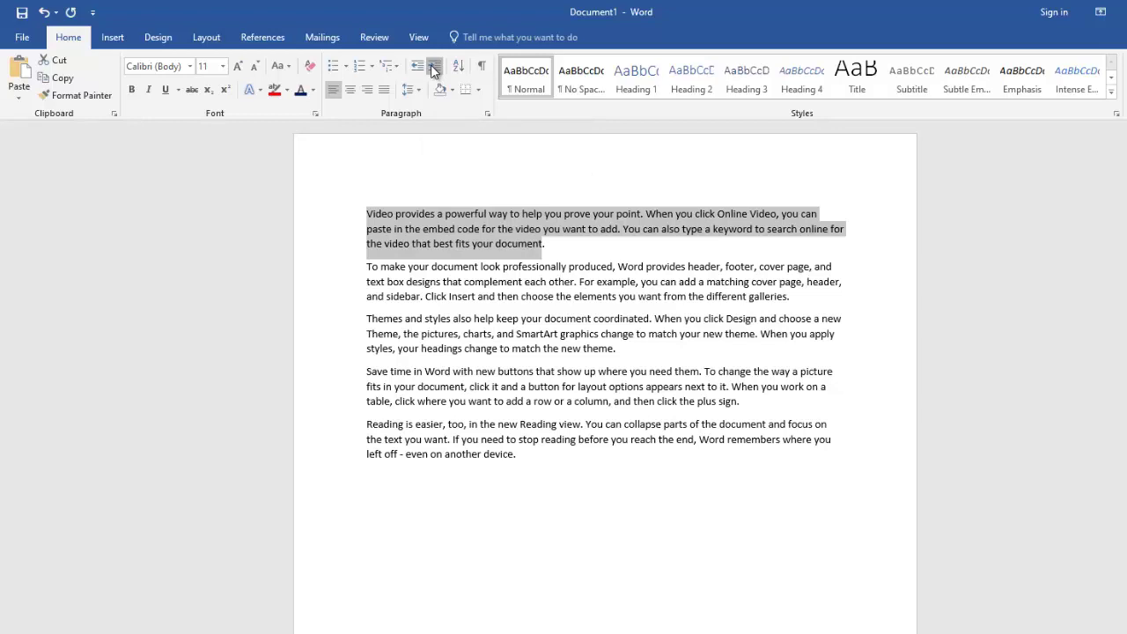
pyautogui.click(431, 70)
pyautogui.click(431, 71)
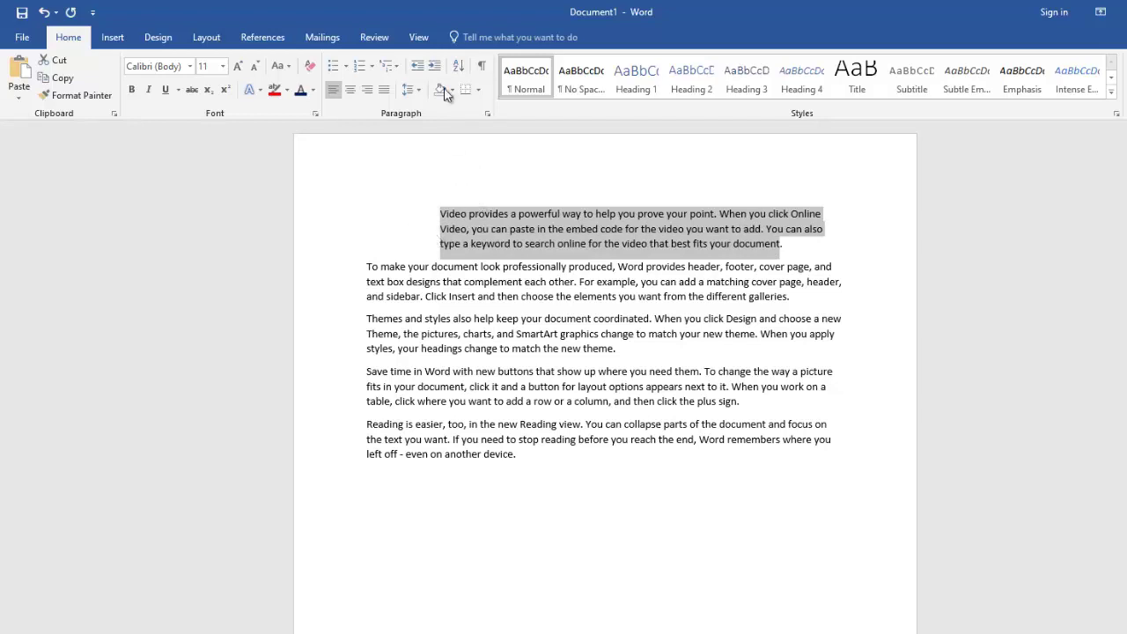
pyautogui.click(432, 67)
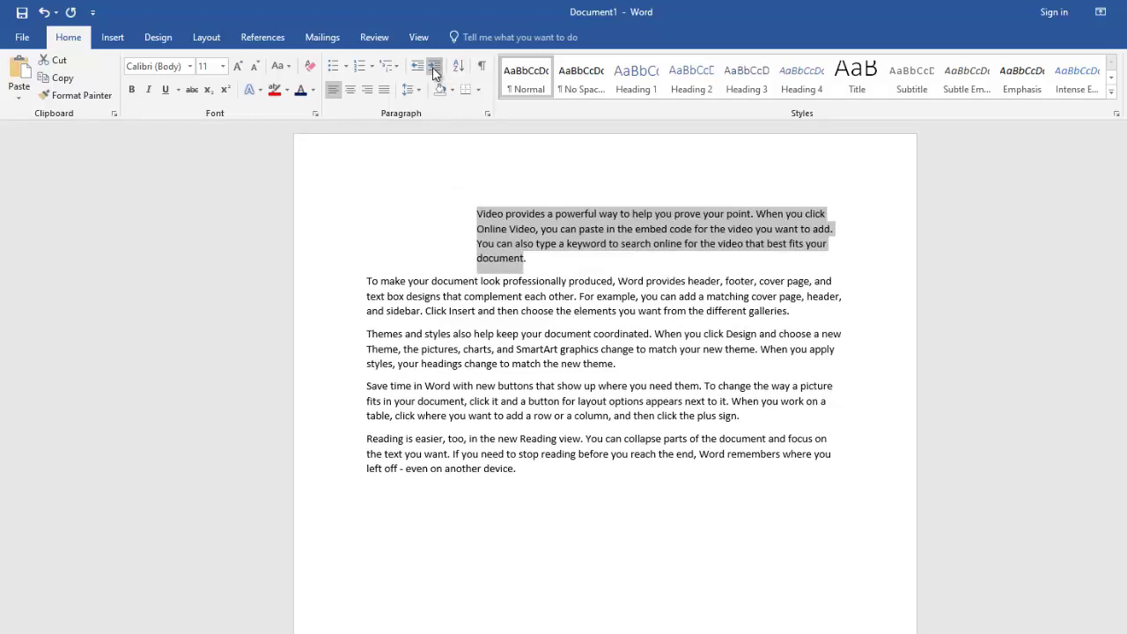
pyautogui.click(432, 67)
pyautogui.click(435, 71)
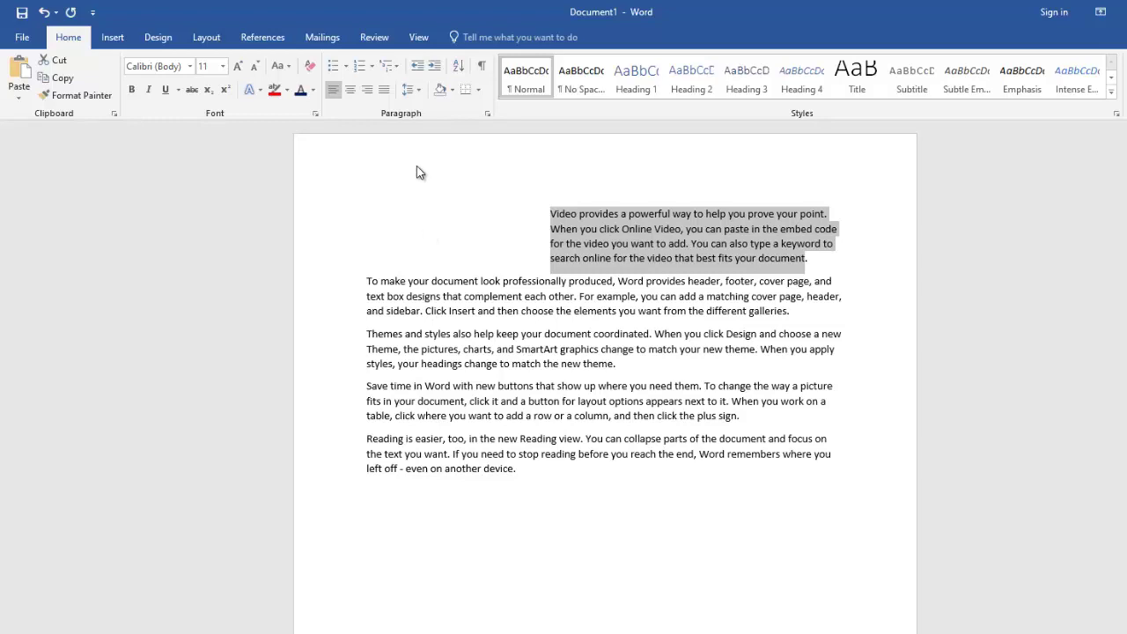
pyautogui.click(418, 70)
pyautogui.click(418, 70)
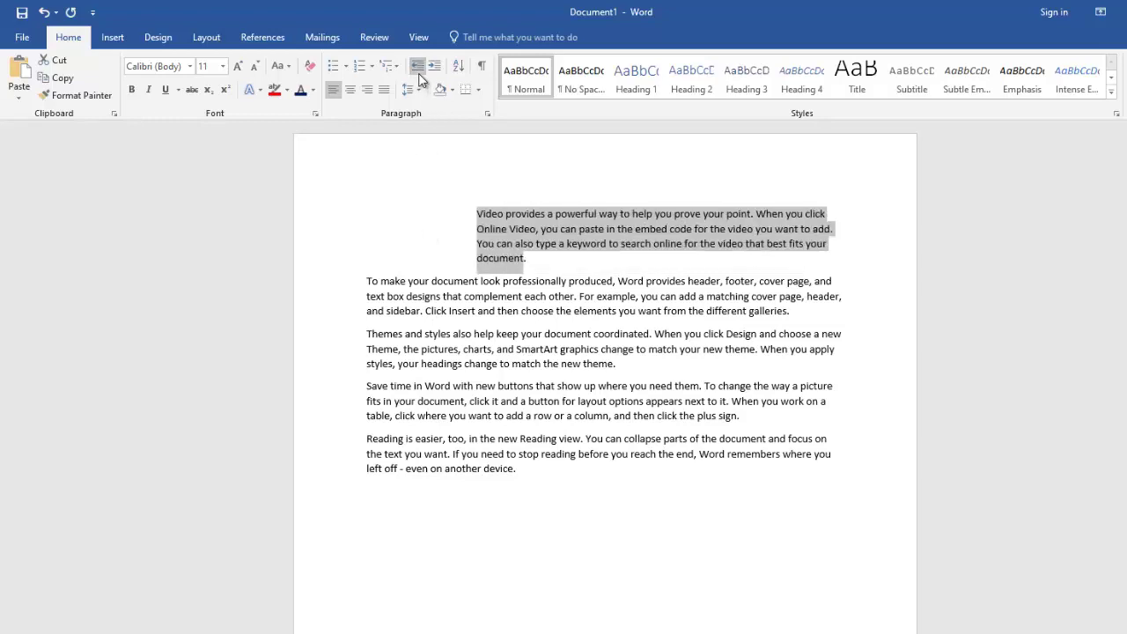
pyautogui.click(418, 70)
pyautogui.click(419, 71)
pyautogui.click(418, 71)
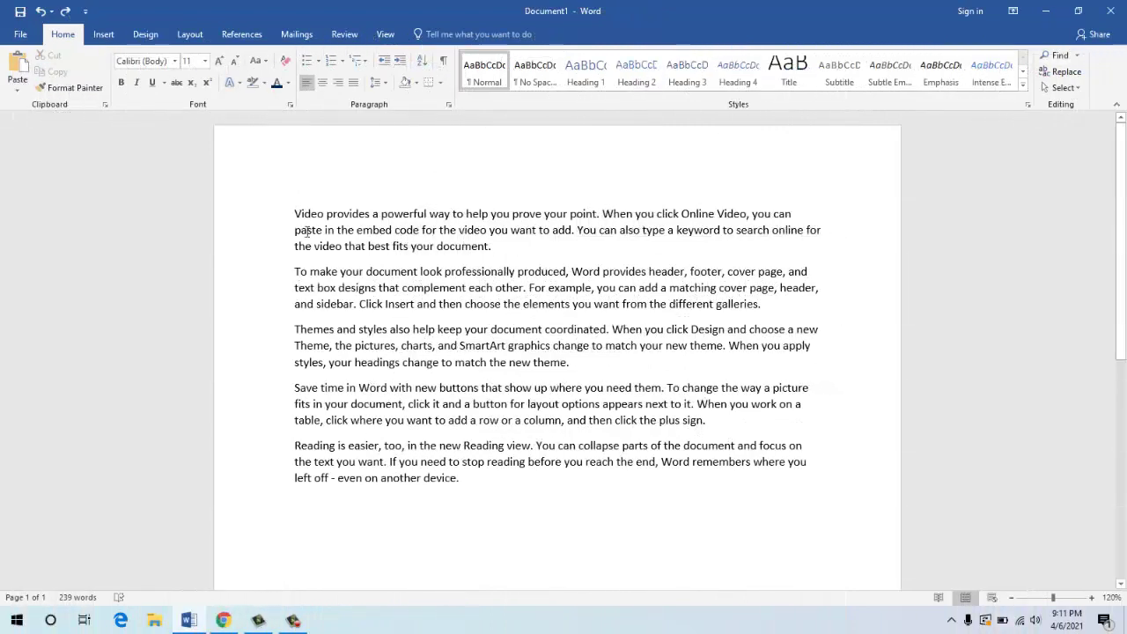
pyautogui.tripleClick(308, 231)
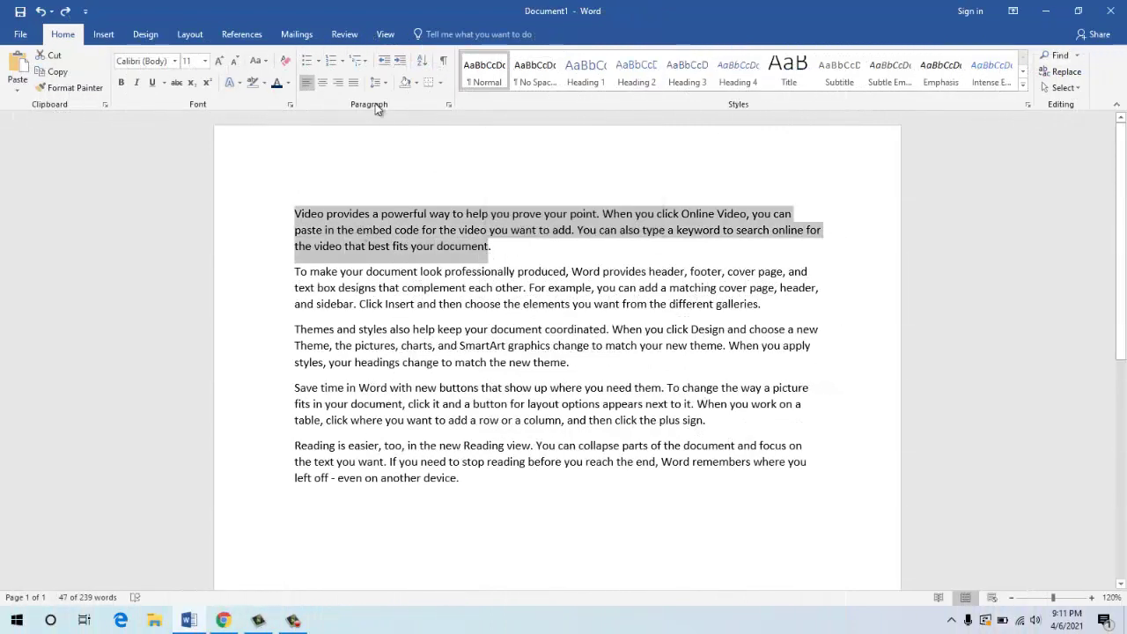
pyautogui.click(400, 60)
pyautogui.click(400, 60)
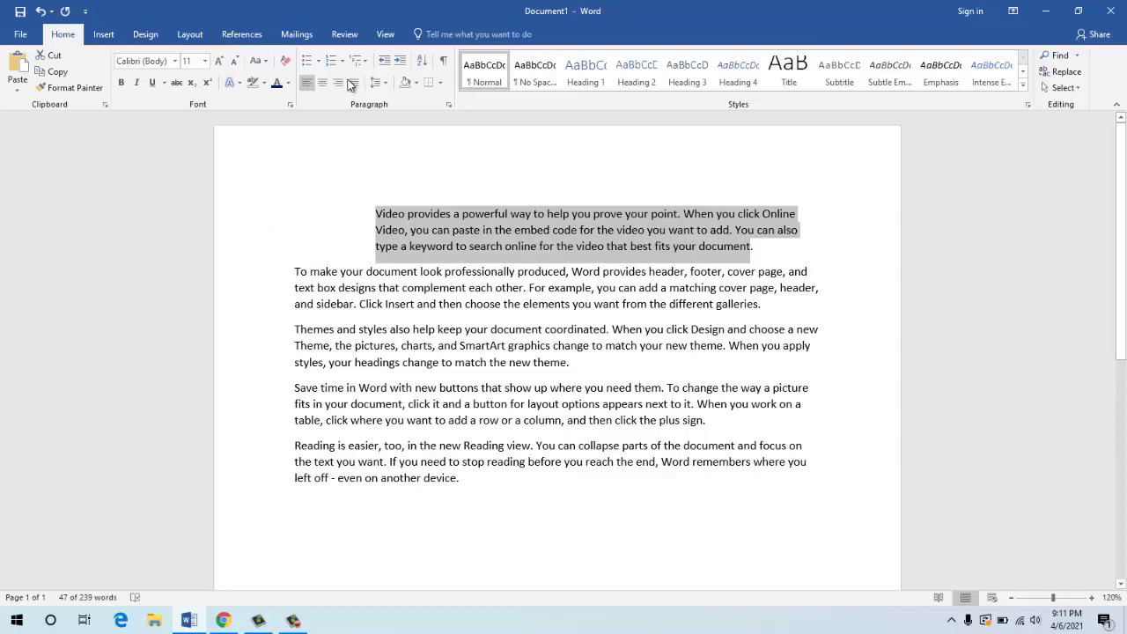
pyautogui.click(384, 61)
pyautogui.click(383, 63)
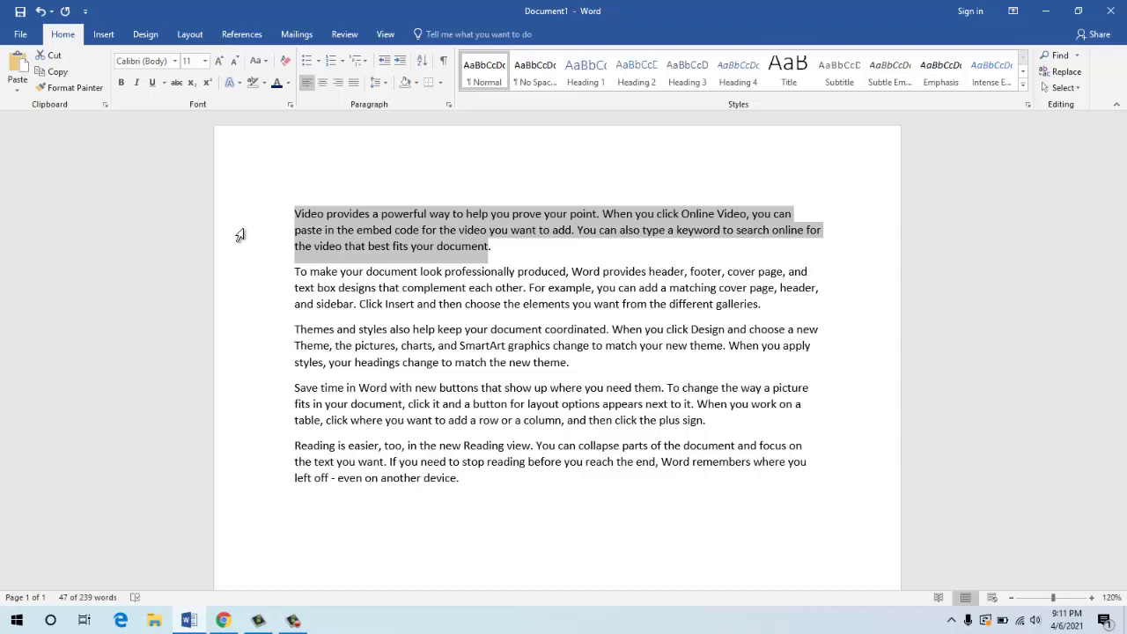
# - Turn on the Ruler in the View tab, then select the whole first sample paragraph
pyautogui.click(388, 33)
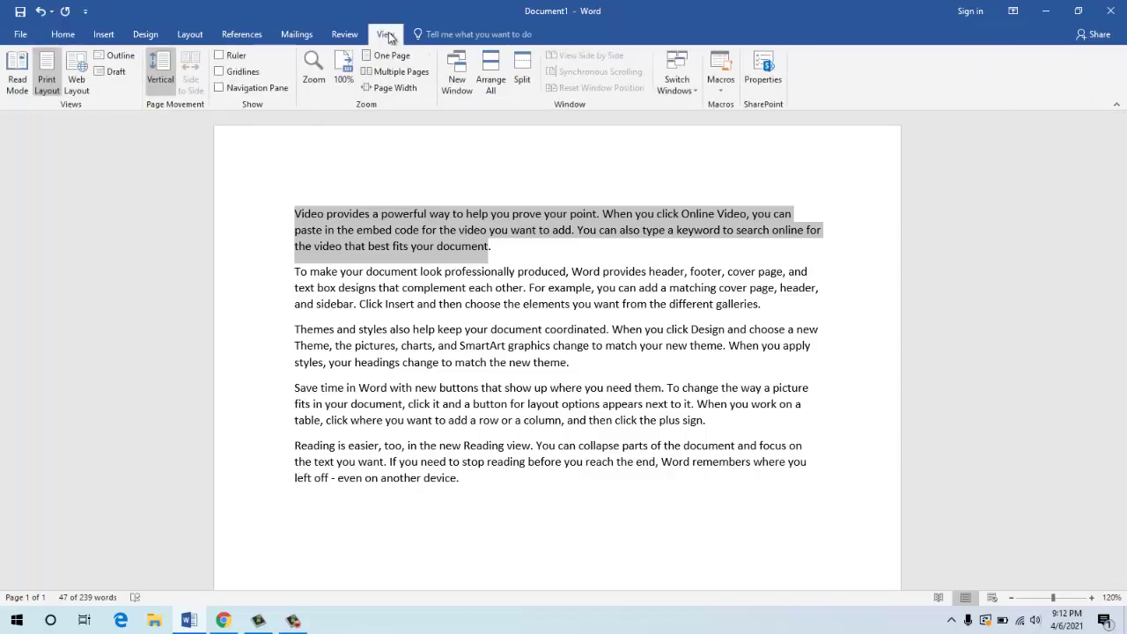
pyautogui.click(219, 56)
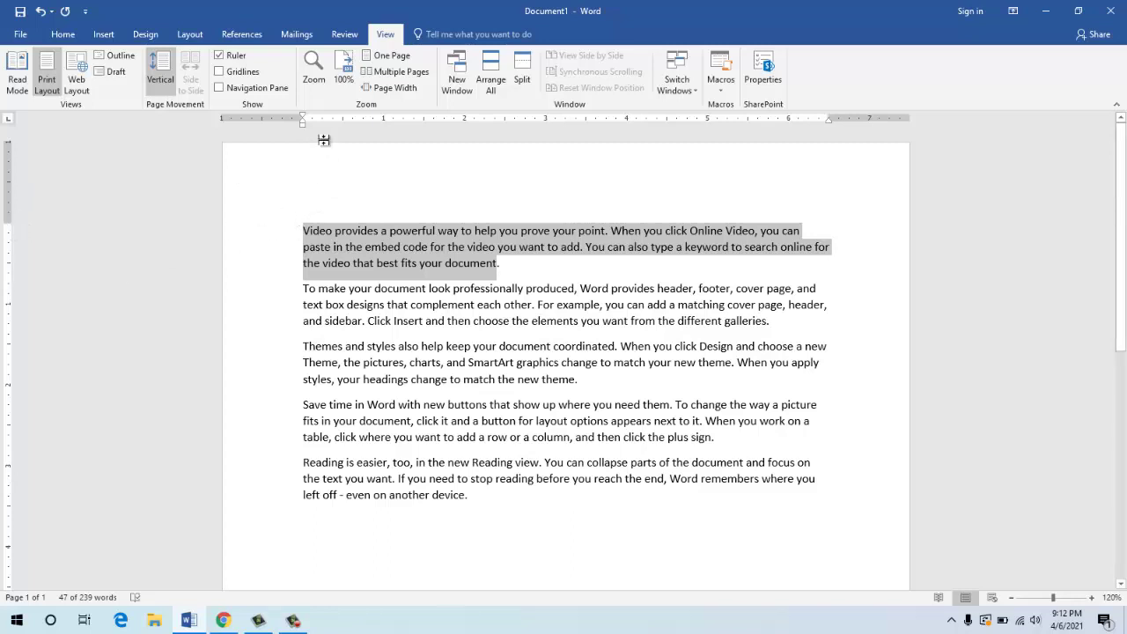
pyautogui.click(62, 33)
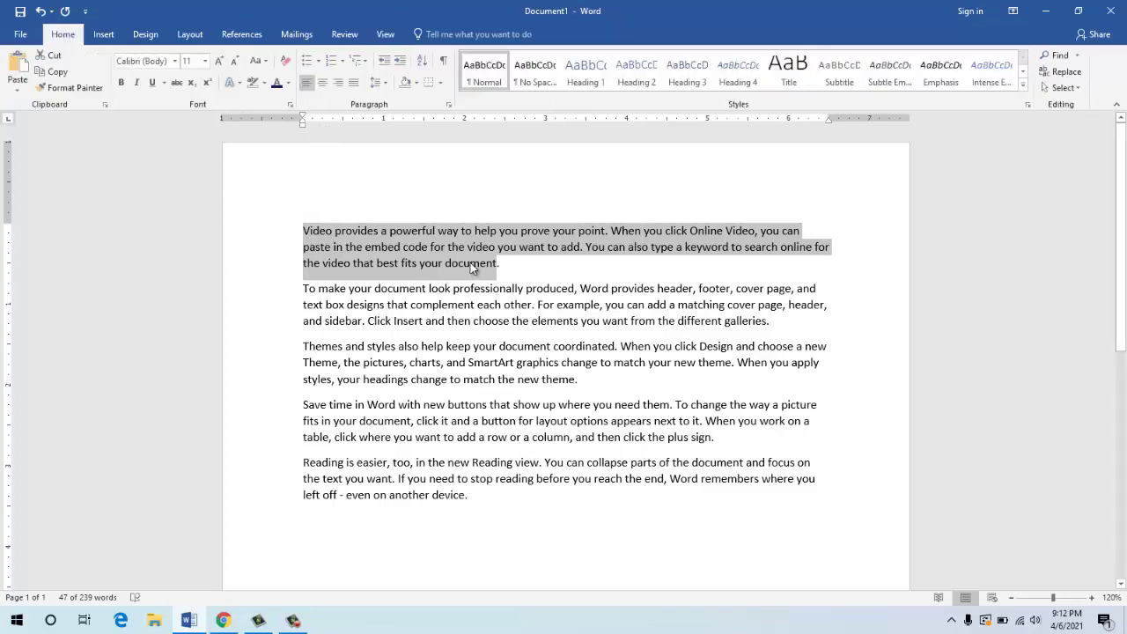
pyautogui.click(503, 264)
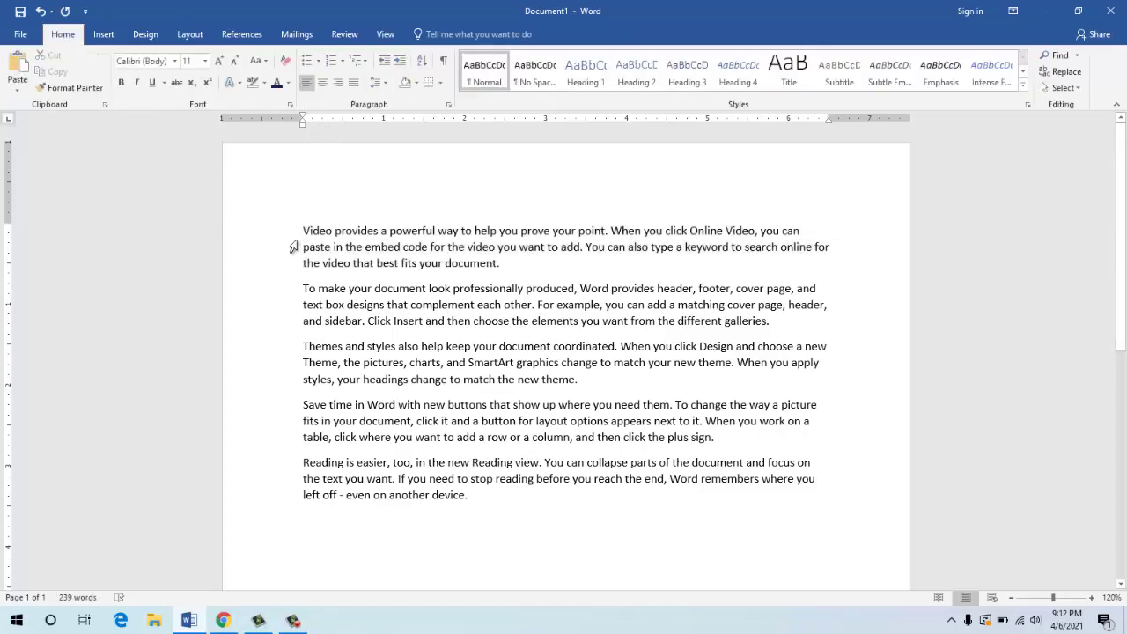
pyautogui.moveTo(499, 264); pyautogui.dragTo(303, 231)
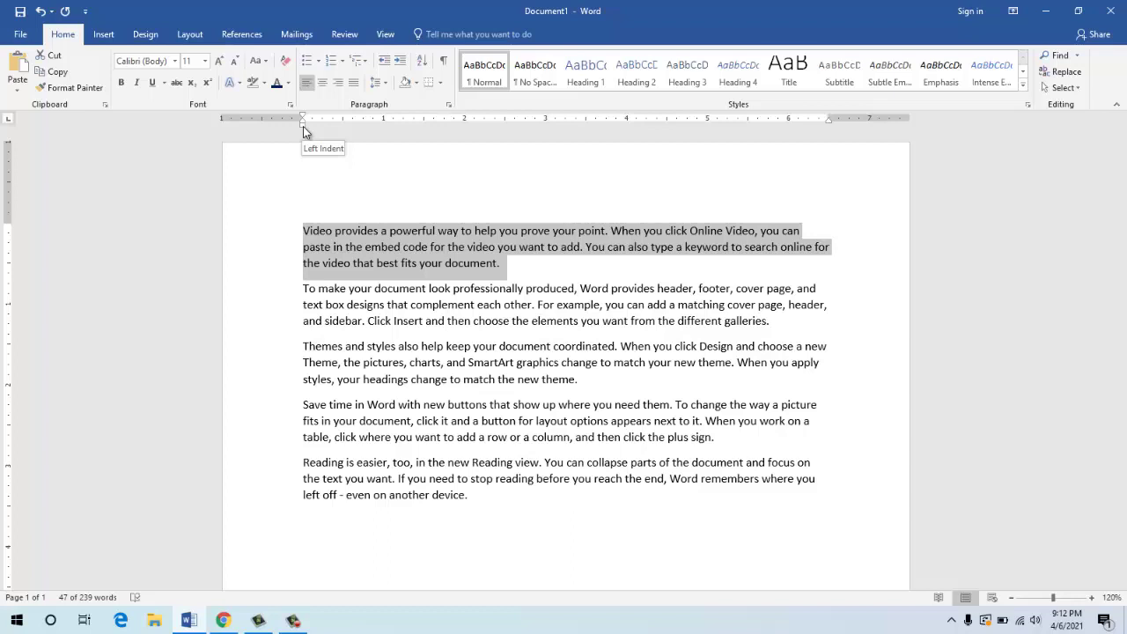
# - Drag the ruler's Left Indent marker so the first sample paragraph sits further in than the others
pyautogui.moveTo(304, 131); pyautogui.dragTo(252, 131)
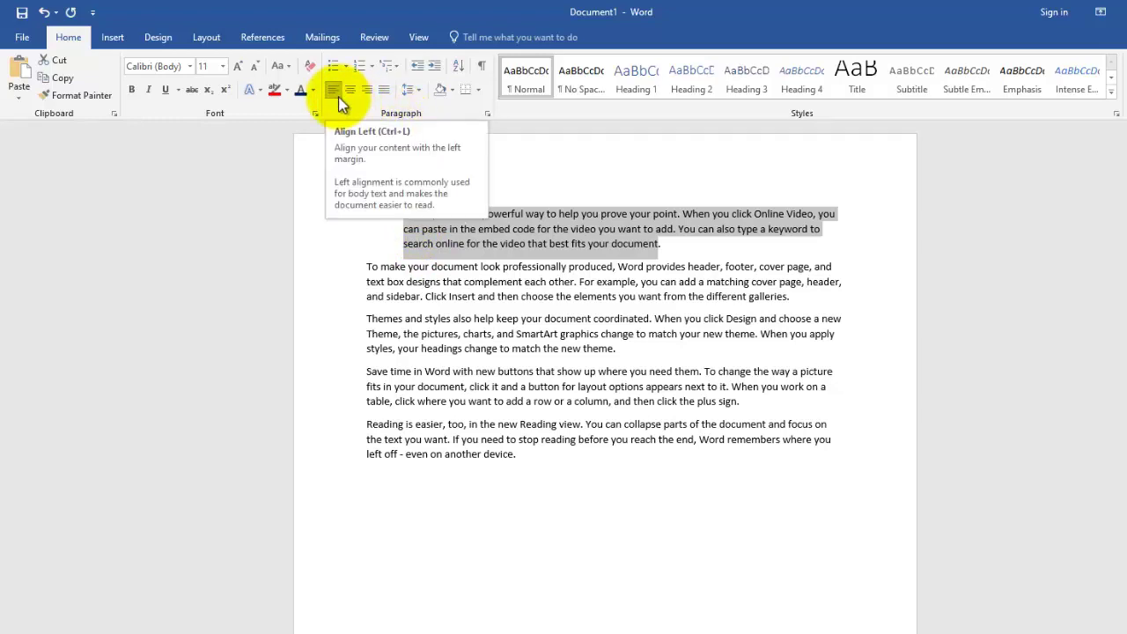
pyautogui.click(476, 324)
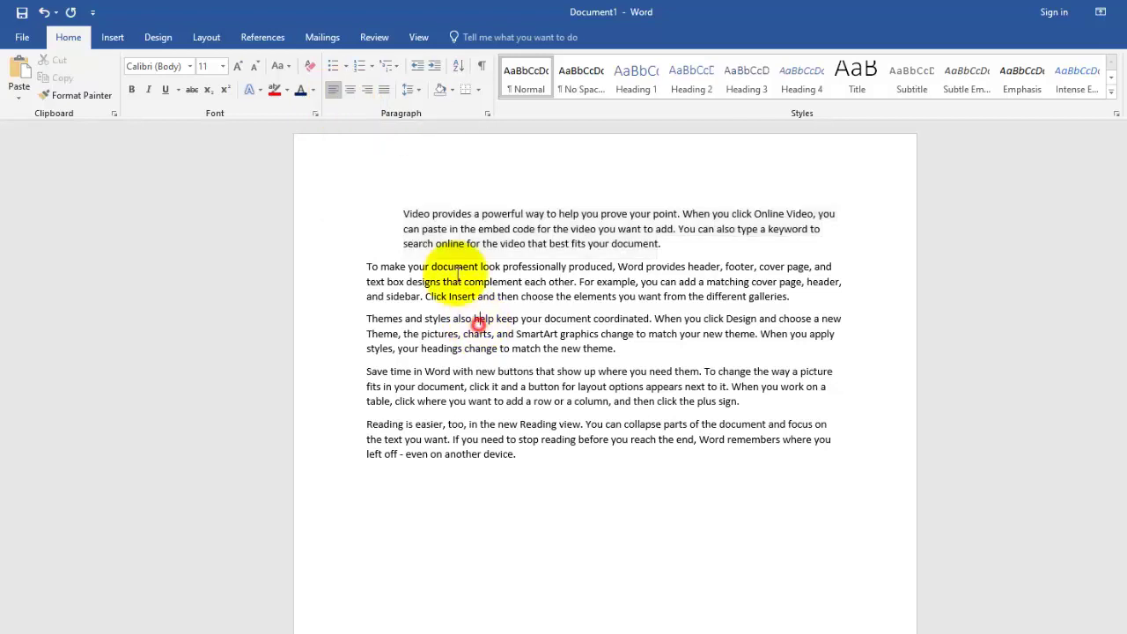
pyautogui.tripleClick(403, 213)
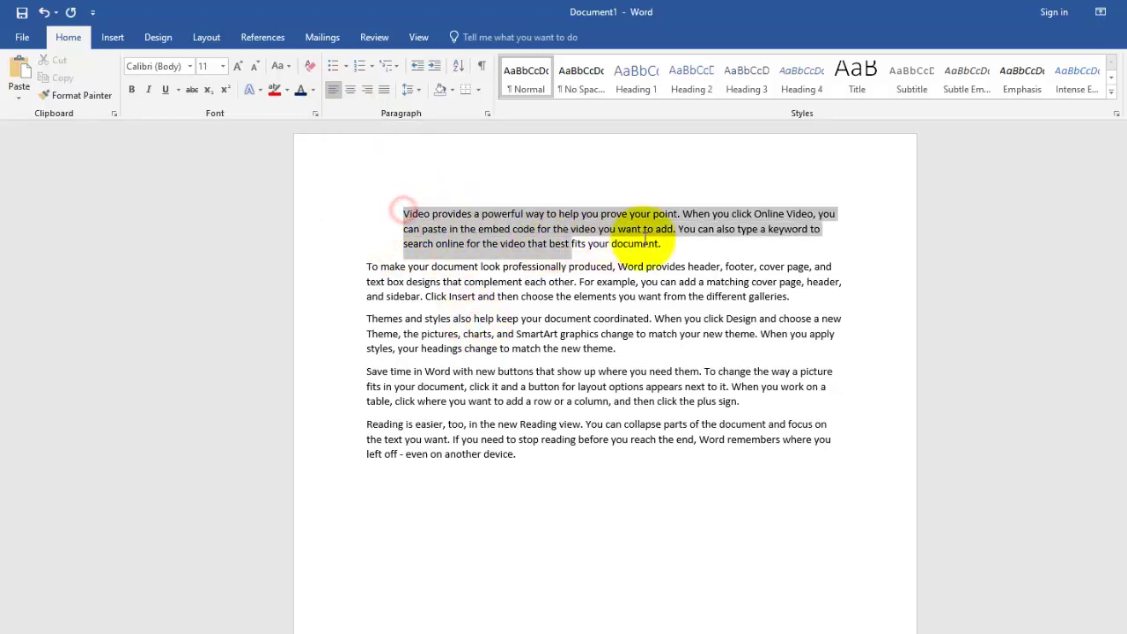
pyautogui.click(403, 229)
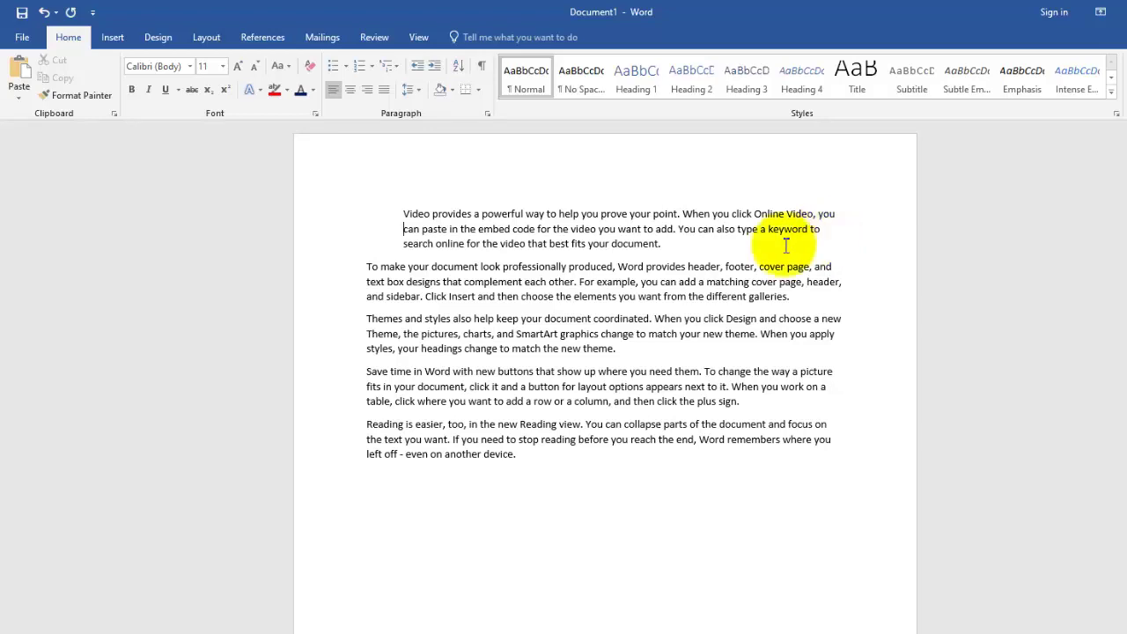
pyautogui.moveTo(537, 460)
pyautogui.mouseDown()
pyautogui.moveTo(435, 326)
pyautogui.moveTo(402, 214)
pyautogui.mouseUp()
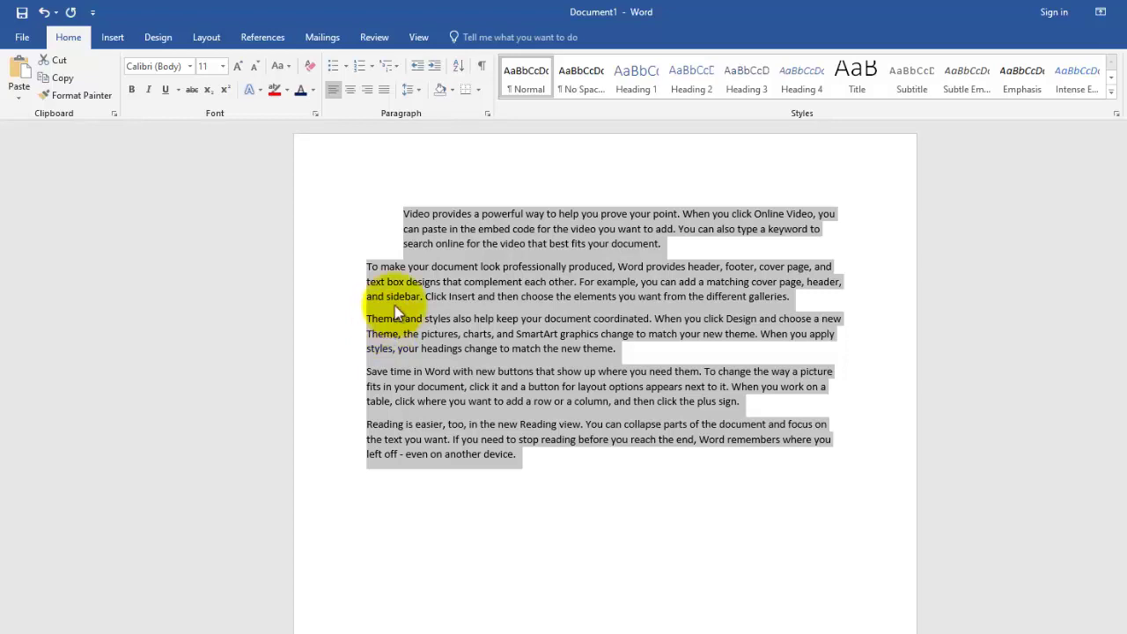
# - Right-align the selected paragraphs, then try selecting text in the last paragraphs
pyautogui.click(371, 96)
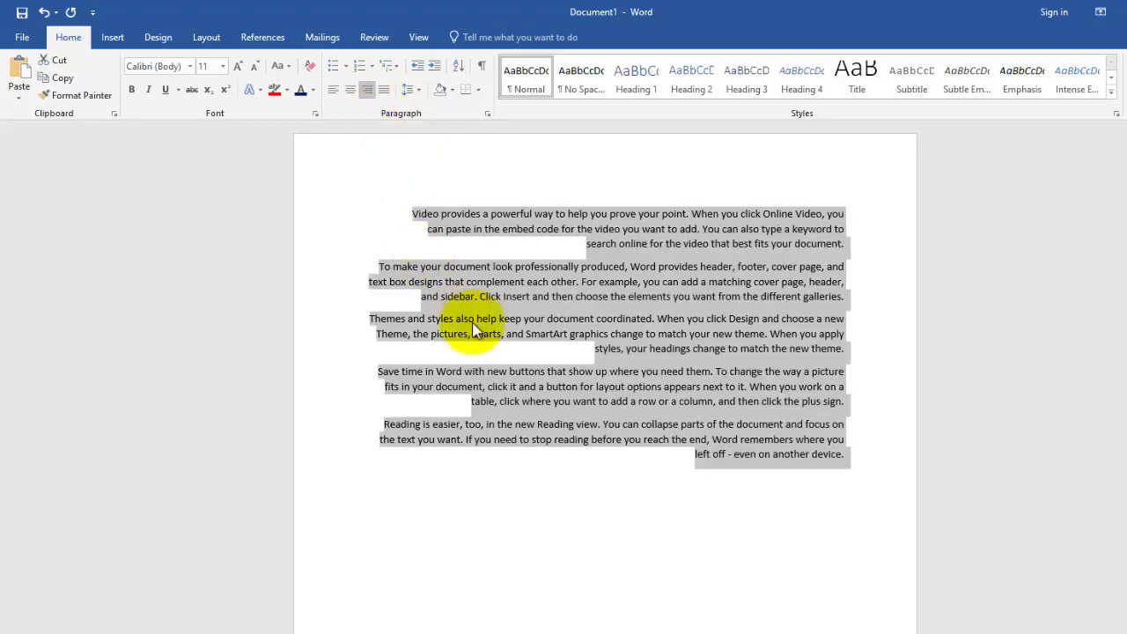
pyautogui.click(765, 231)
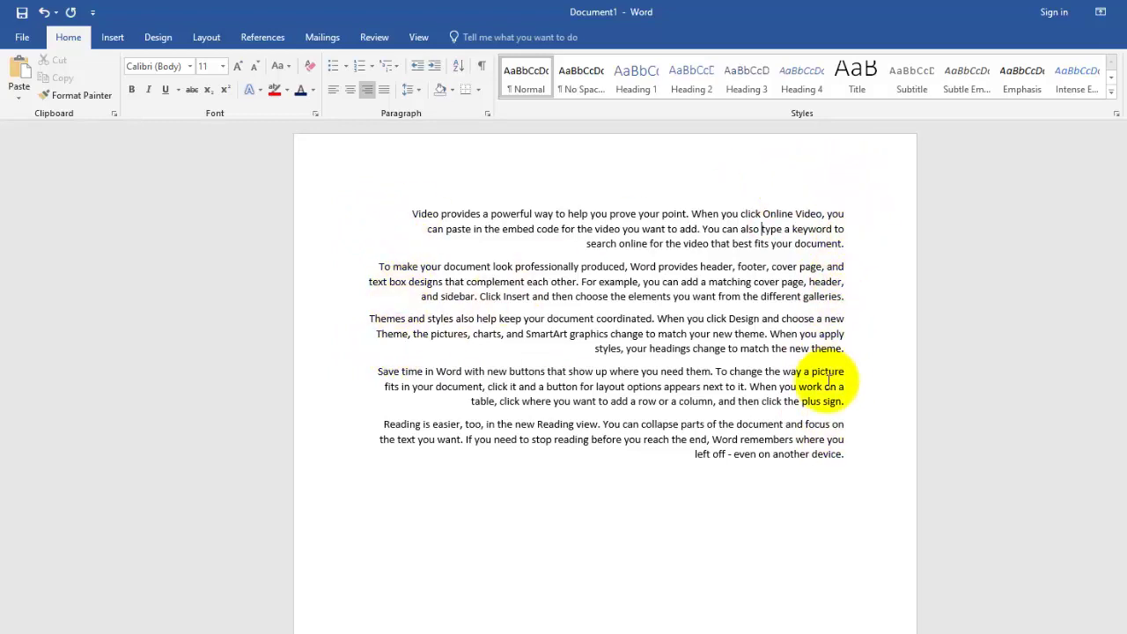
pyautogui.click(827, 376)
pyautogui.keyDown('shift'); pyautogui.click(696, 454); pyautogui.keyUp('shift')
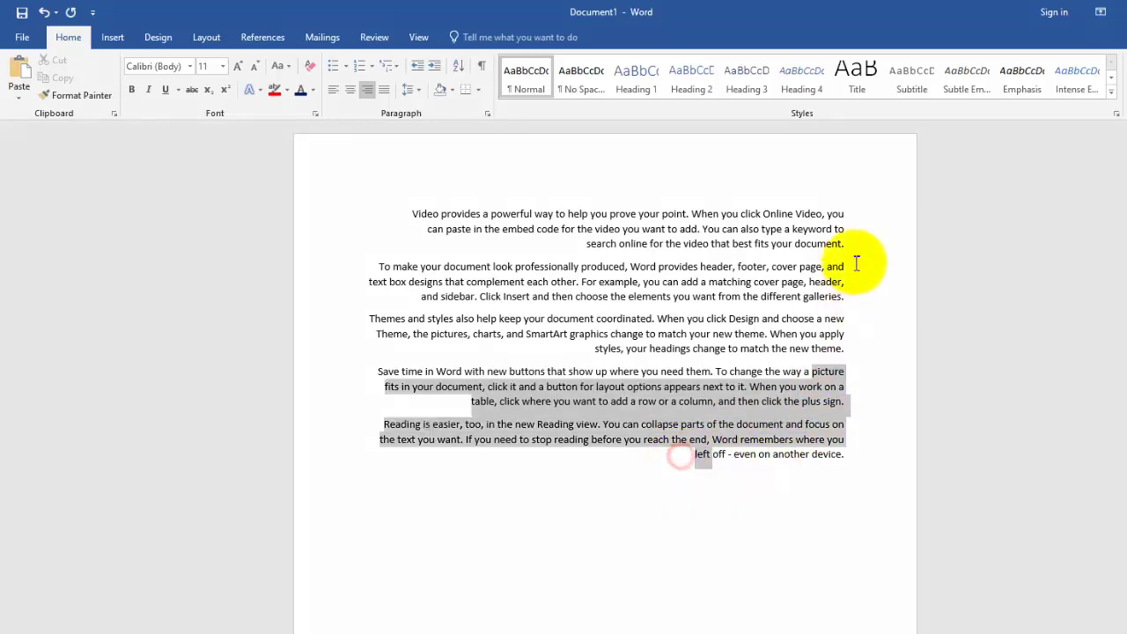
pyautogui.keyDown('shift'); pyautogui.click(848, 222); pyautogui.keyUp('shift')
# - After a few partial selections, select all the sample text with Ctrl+A
pyautogui.tripleClick(734, 401)
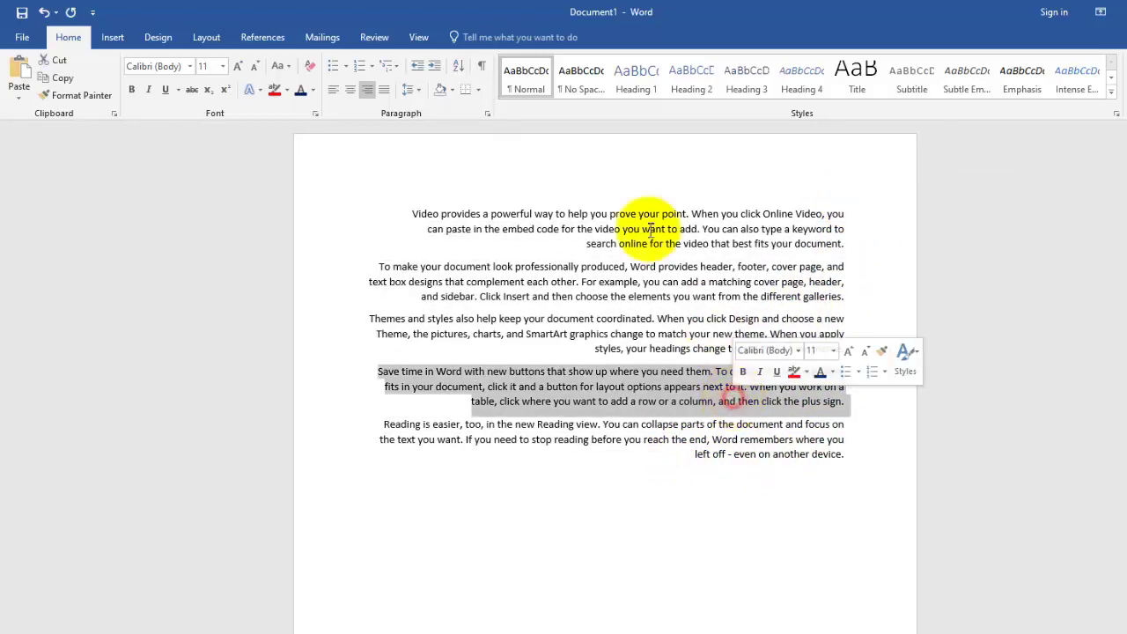
pyautogui.moveTo(844, 211)
pyautogui.mouseDown()
pyautogui.moveTo(686, 463)
pyautogui.moveTo(413, 201)
pyautogui.mouseUp()
pyautogui.click(692, 457)
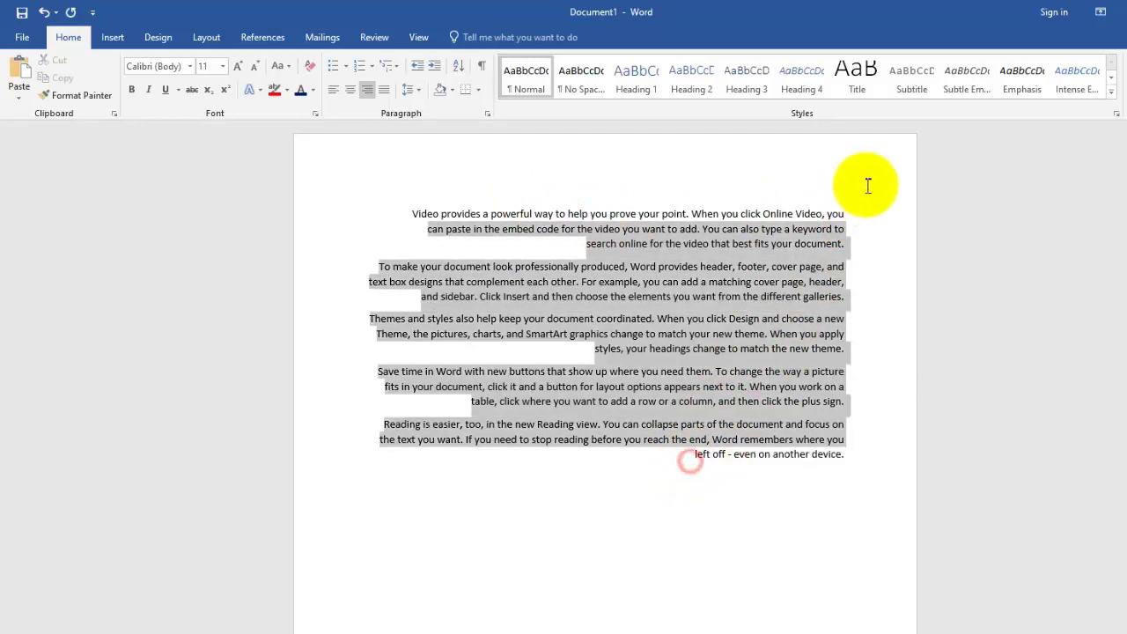
pyautogui.click(489, 297)
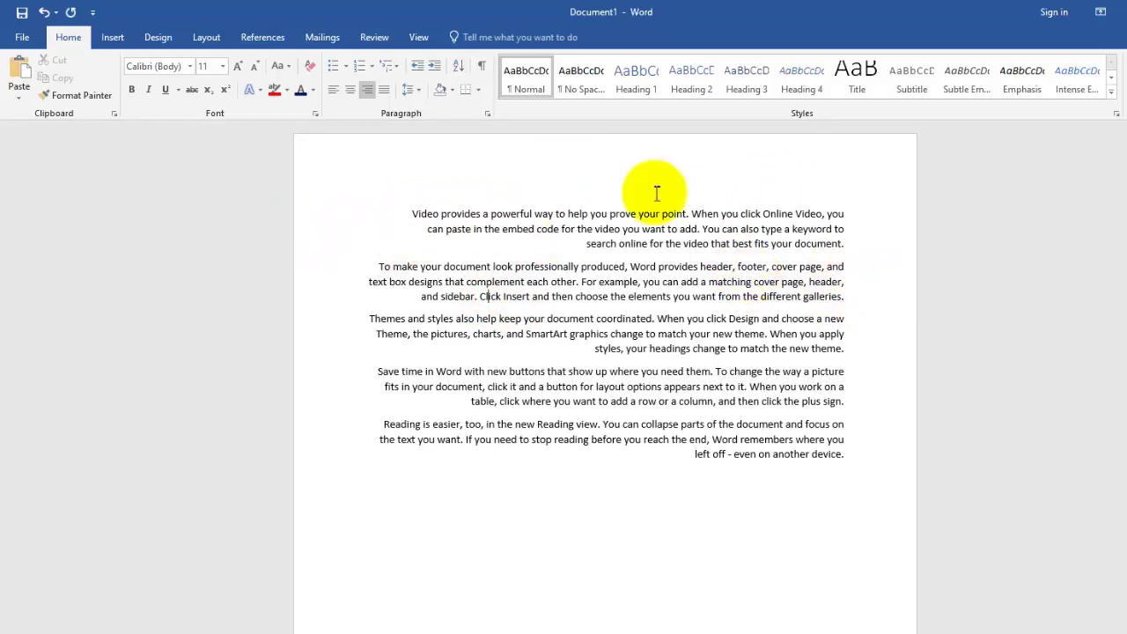
pyautogui.hotkey('ctrl', 'a')
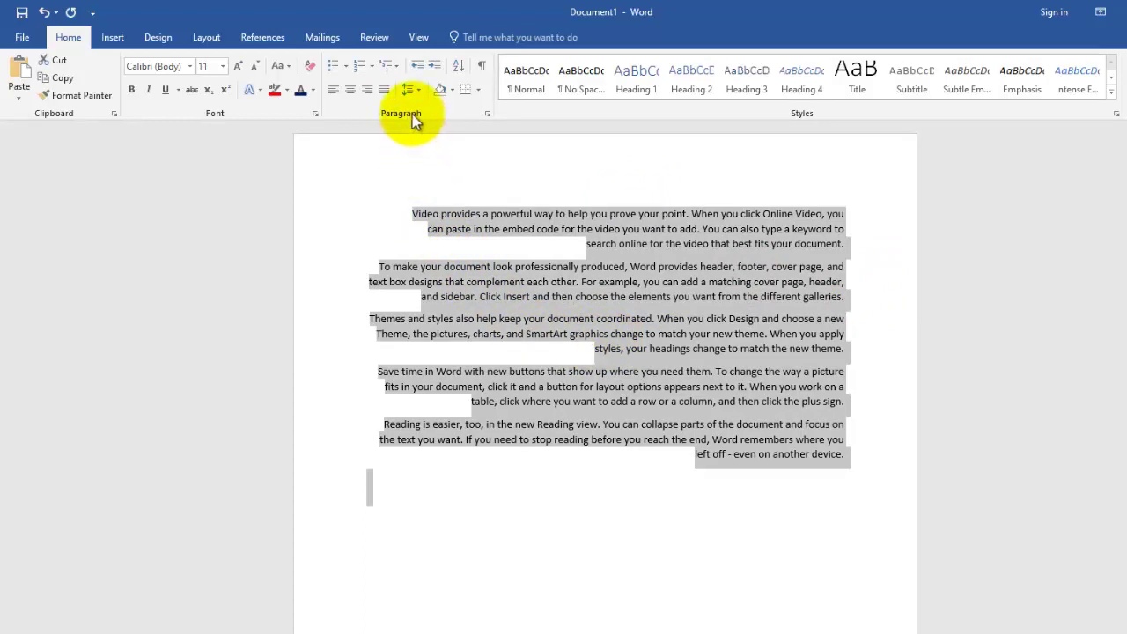
# - Justify all five sample paragraphs, trying Center first, then place the cursor after 'device.'
pyautogui.click(352, 94)
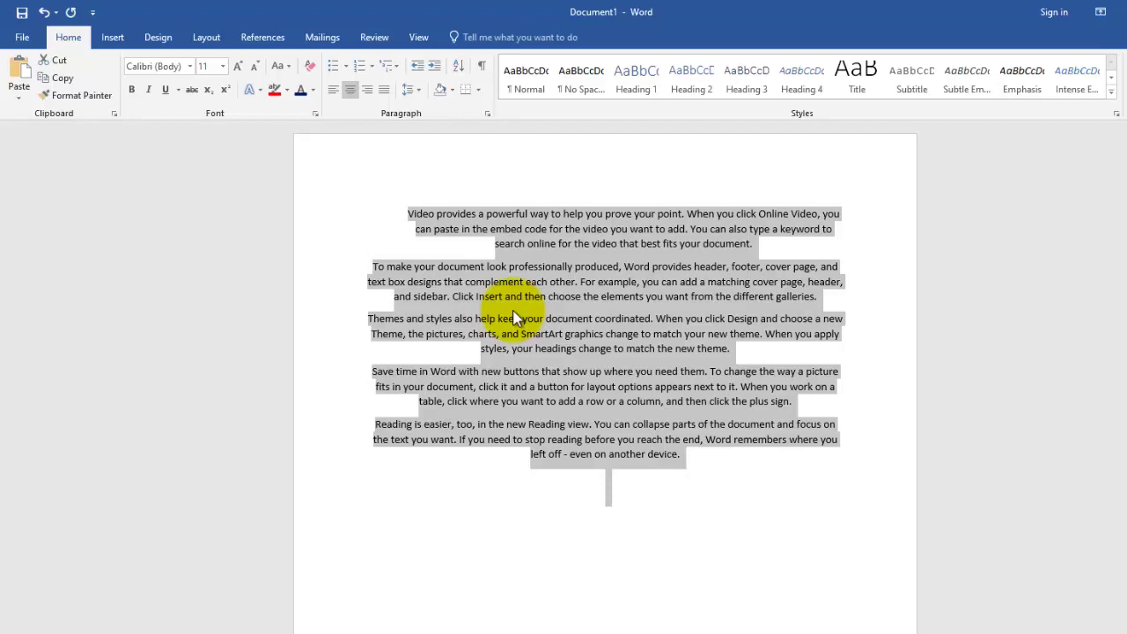
pyautogui.click(385, 91)
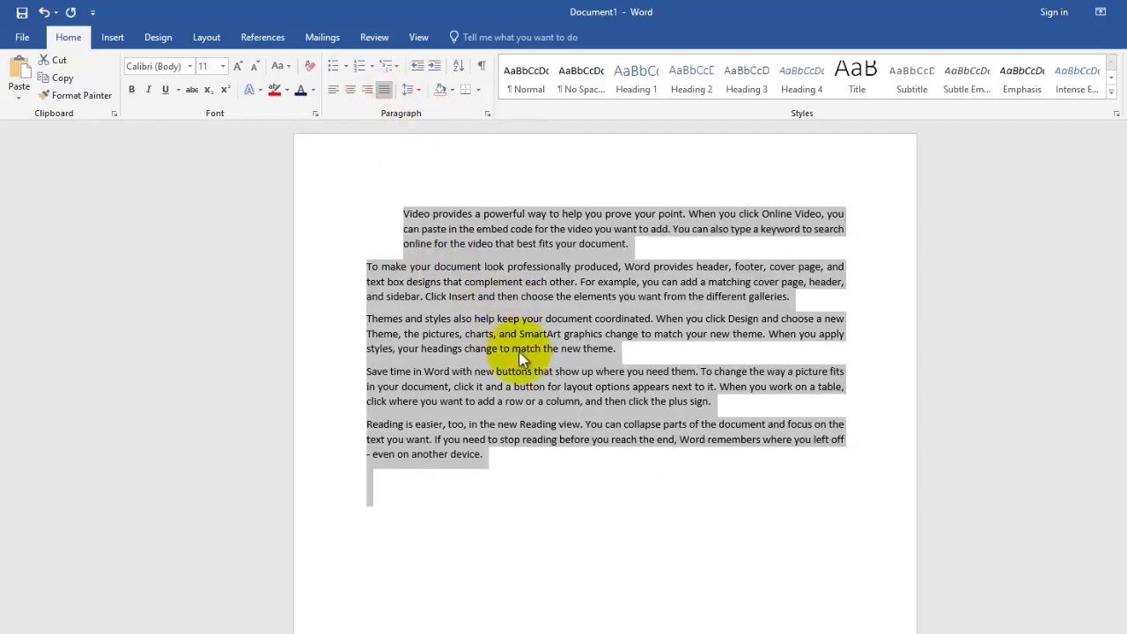
pyautogui.click(781, 271)
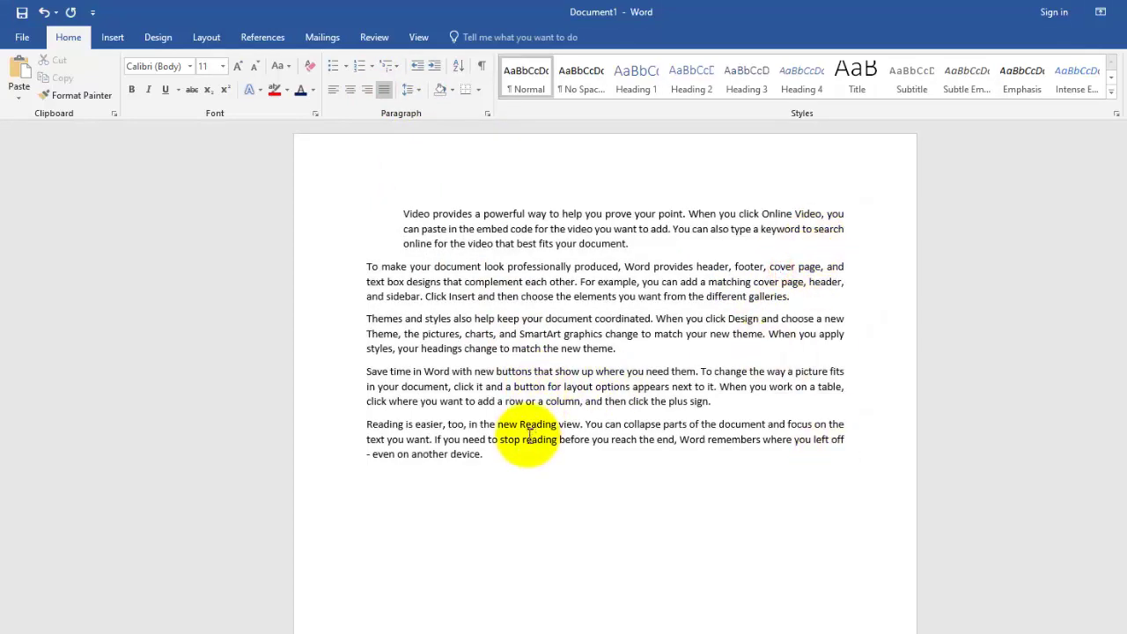
pyautogui.click(495, 454)
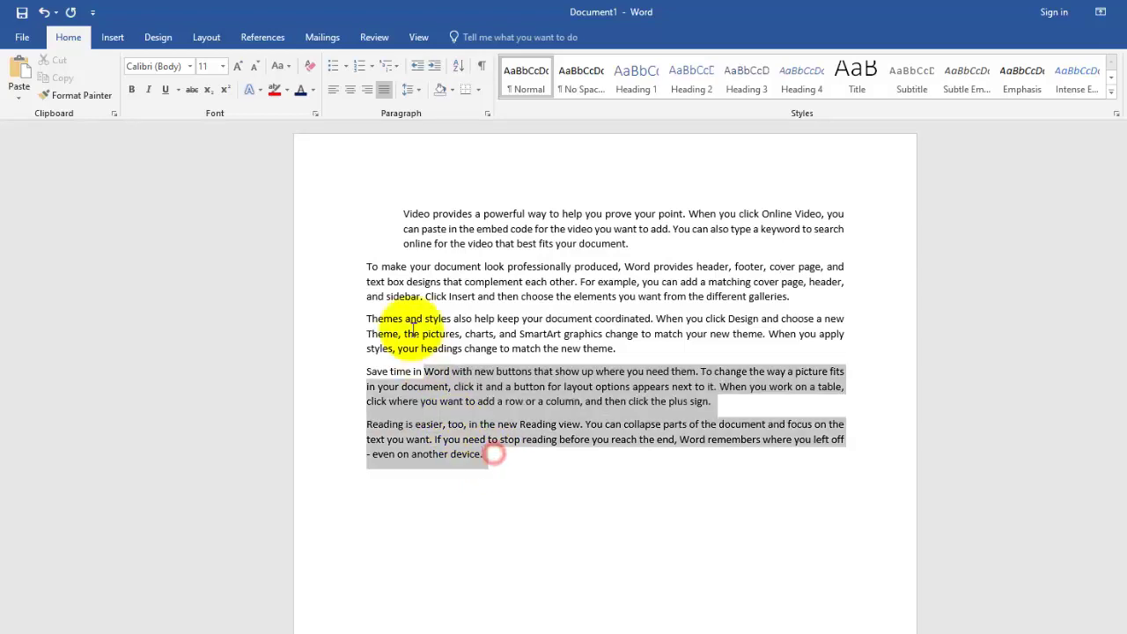
# - Select all five paragraphs and add space before each paragraph
pyautogui.moveTo(495, 454); pyautogui.dragTo(378, 220)
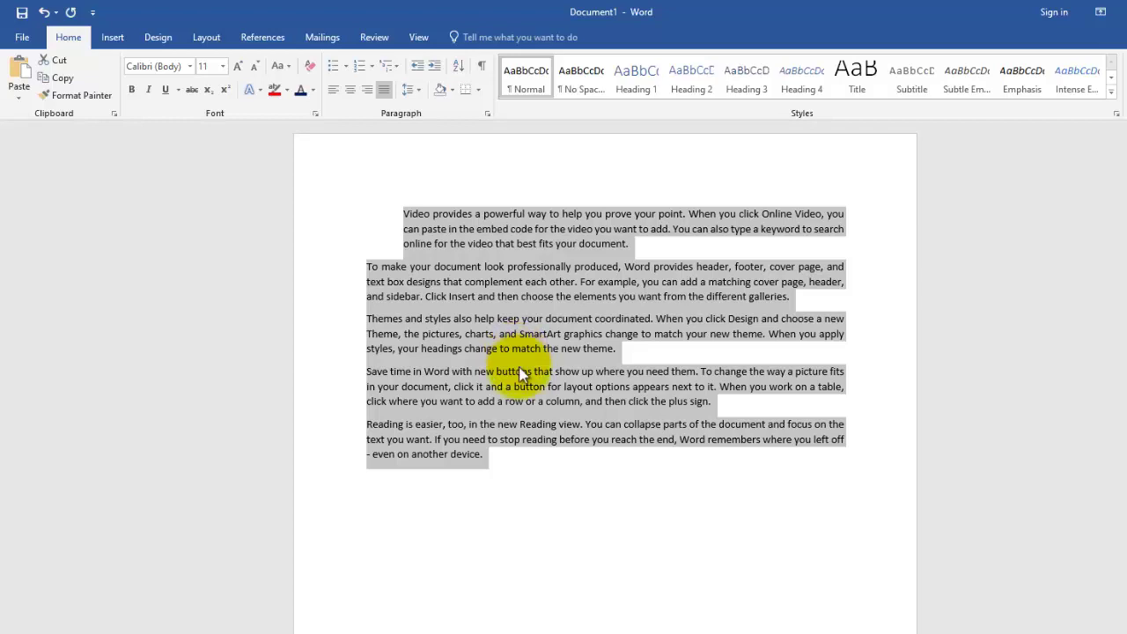
pyautogui.moveTo(508, 461); pyautogui.dragTo(399, 212)
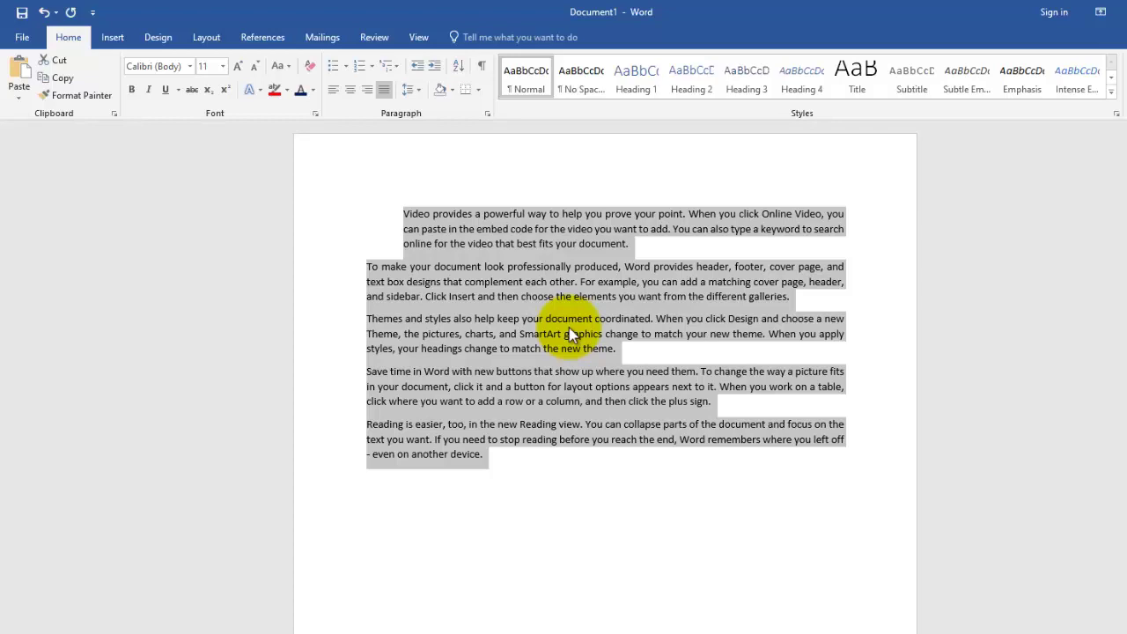
pyautogui.click(551, 472)
pyautogui.moveTo(509, 463); pyautogui.dragTo(401, 178)
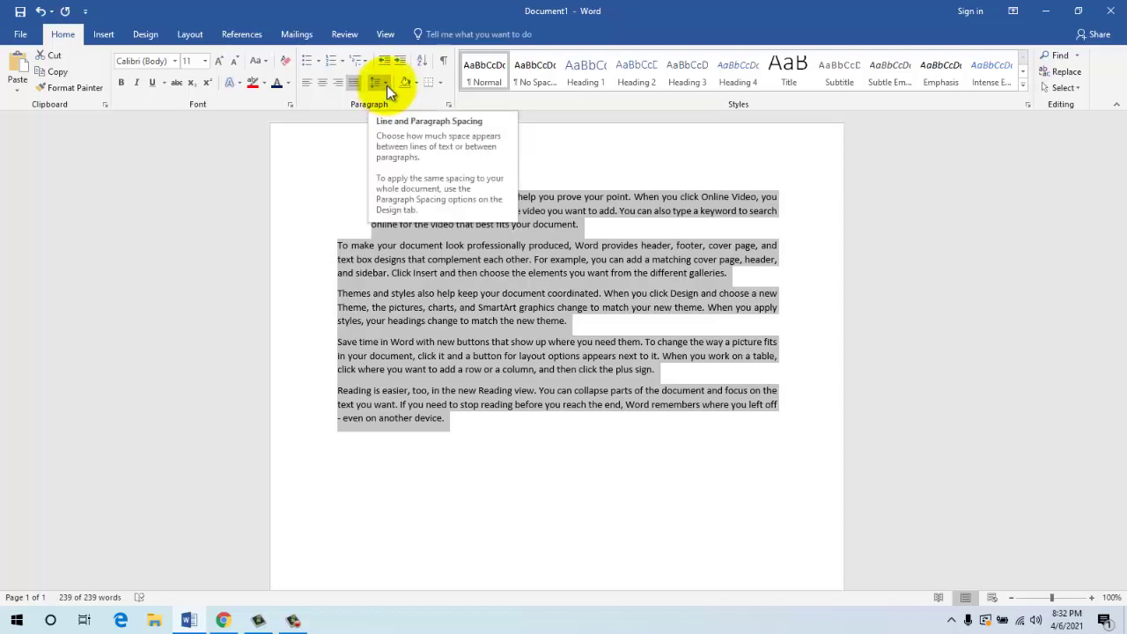
pyautogui.click(387, 86)
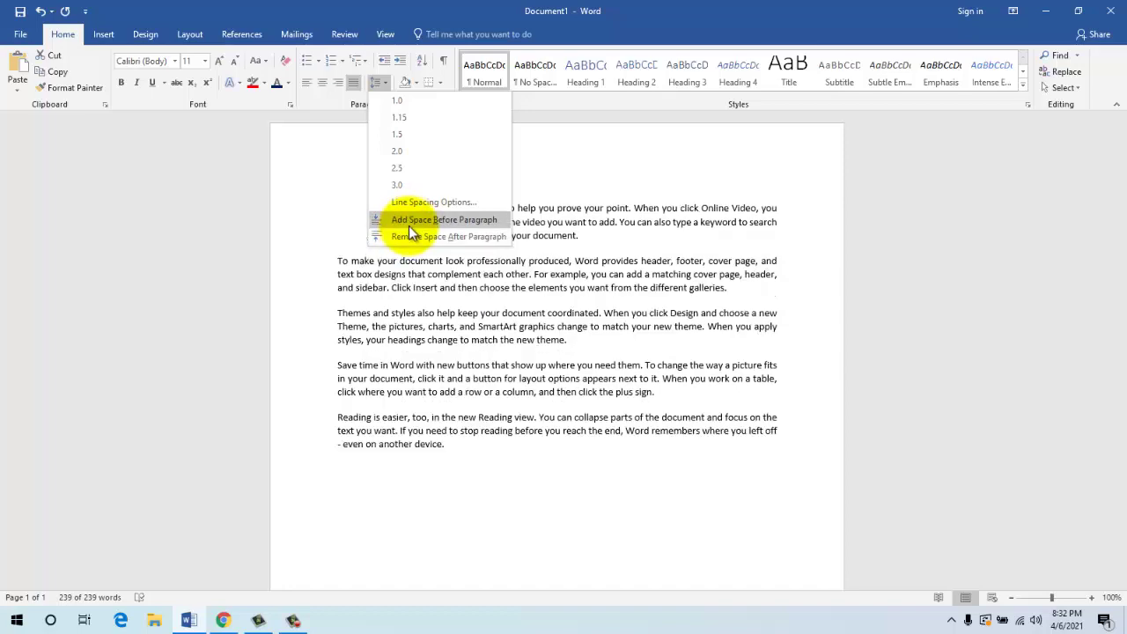
pyautogui.click(409, 221)
pyautogui.click(461, 261)
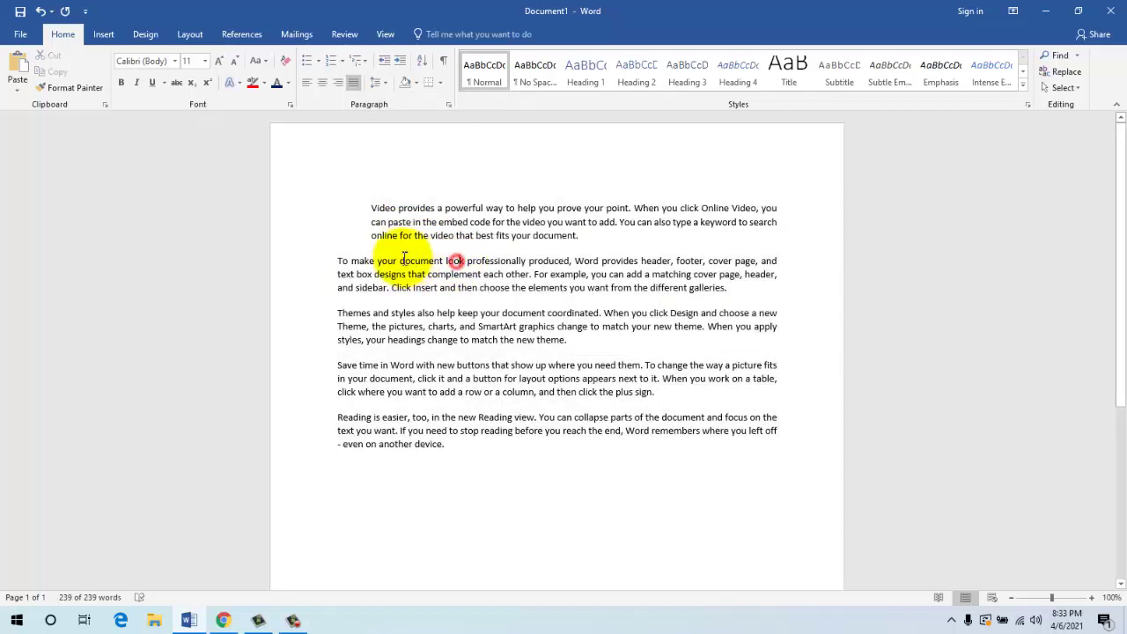
# - Remove the space after each paragraph, then the space before each paragraph
pyautogui.moveTo(445, 445); pyautogui.dragTo(340, 206)
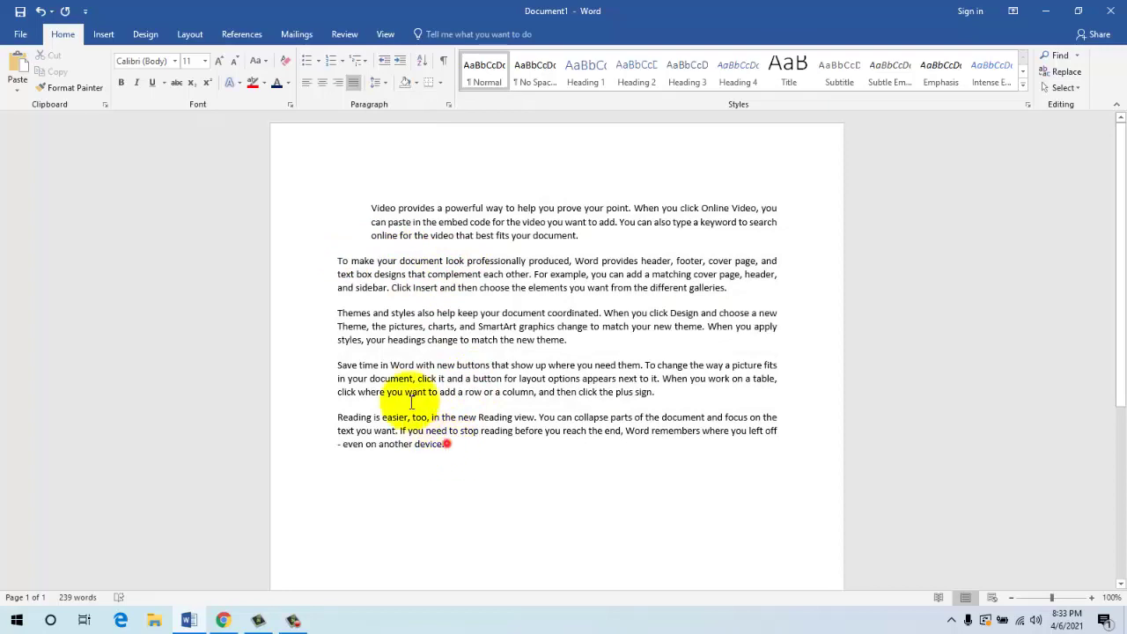
pyautogui.click(388, 83)
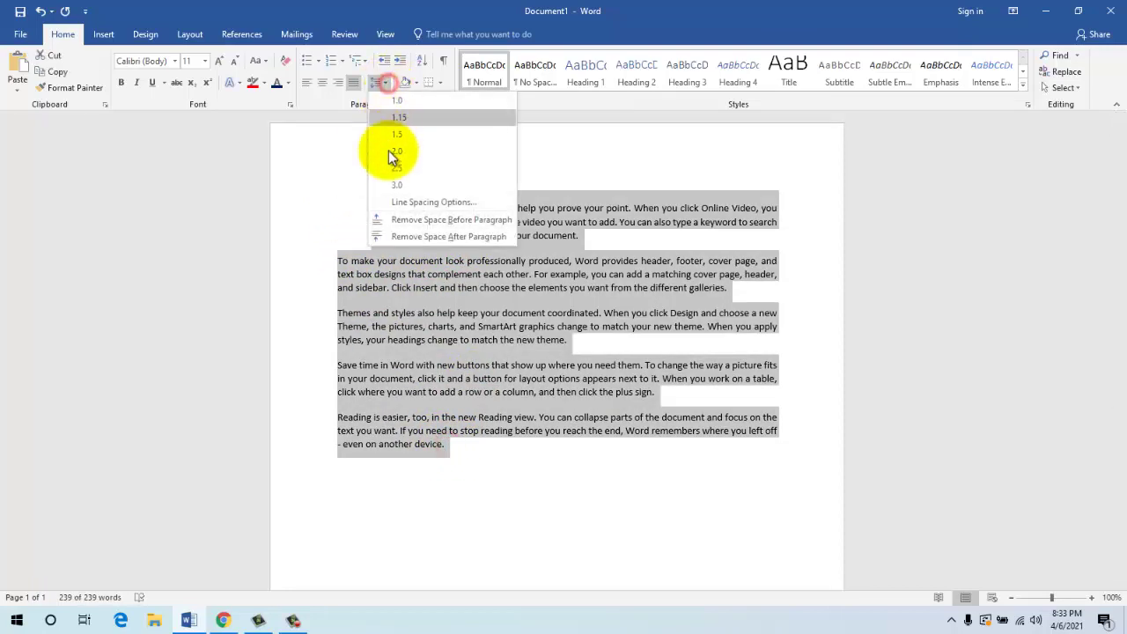
pyautogui.click(392, 237)
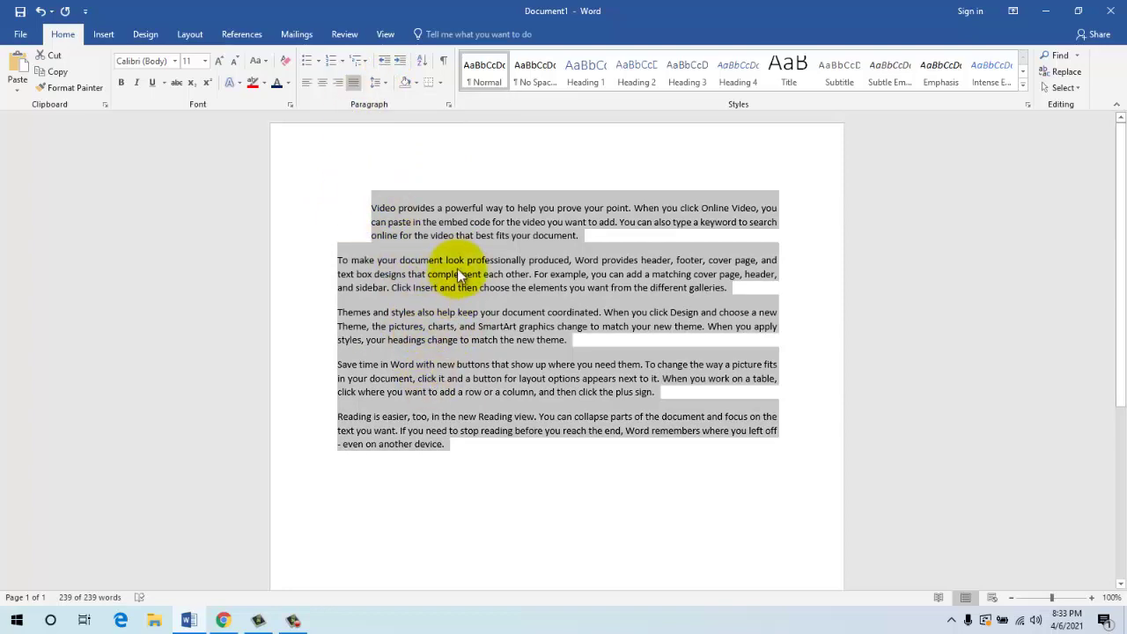
pyautogui.moveTo(448, 444); pyautogui.dragTo(371, 208)
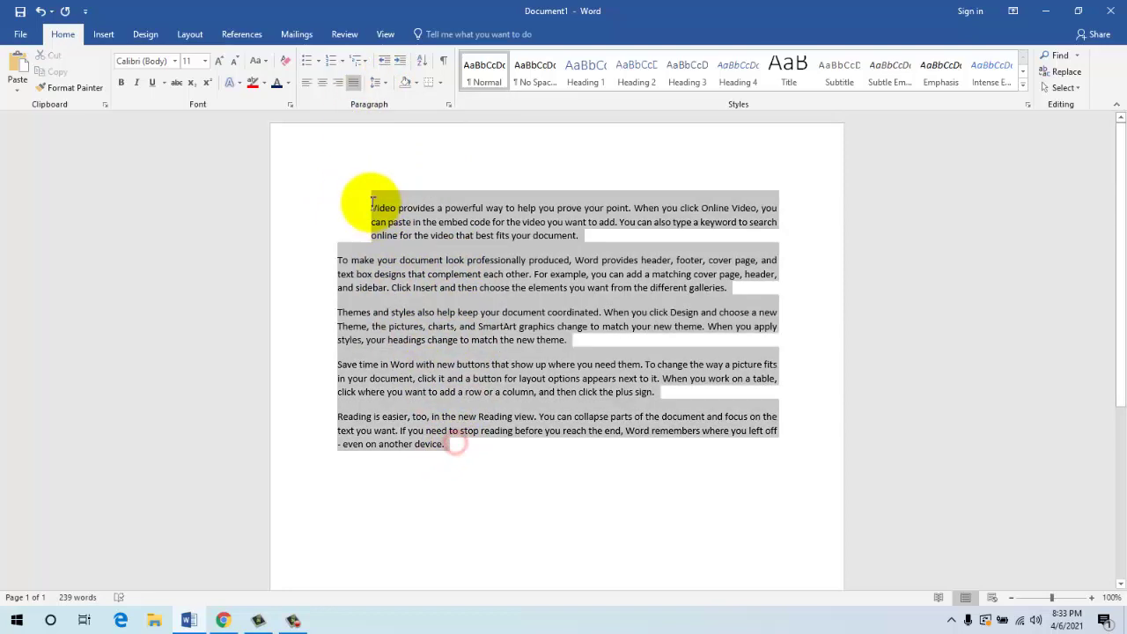
pyautogui.click(385, 85)
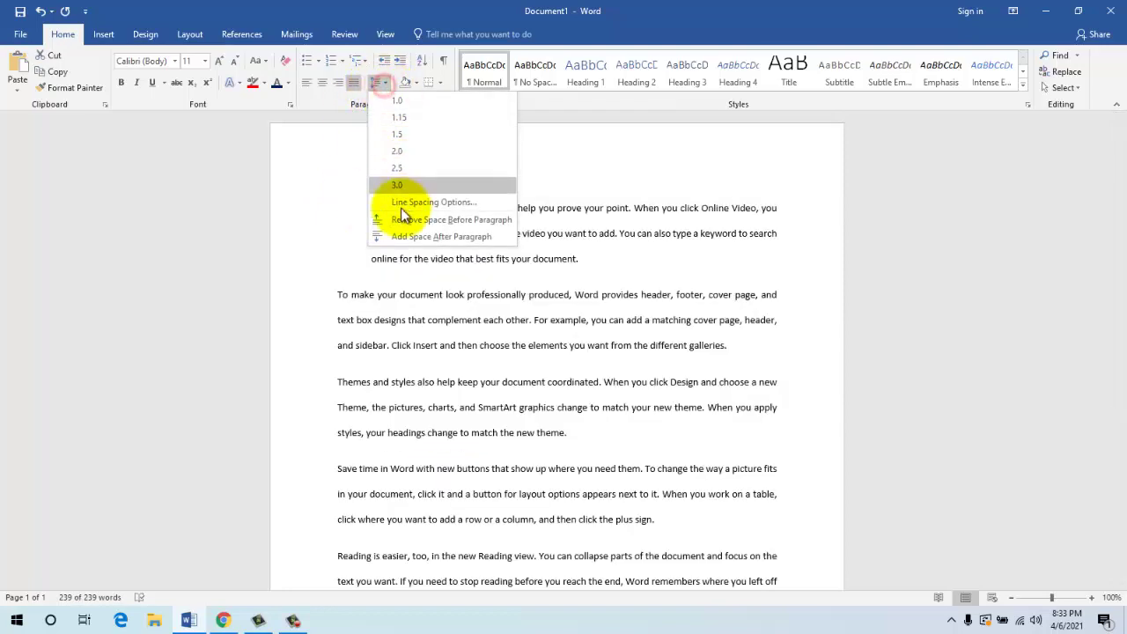
pyautogui.click(398, 220)
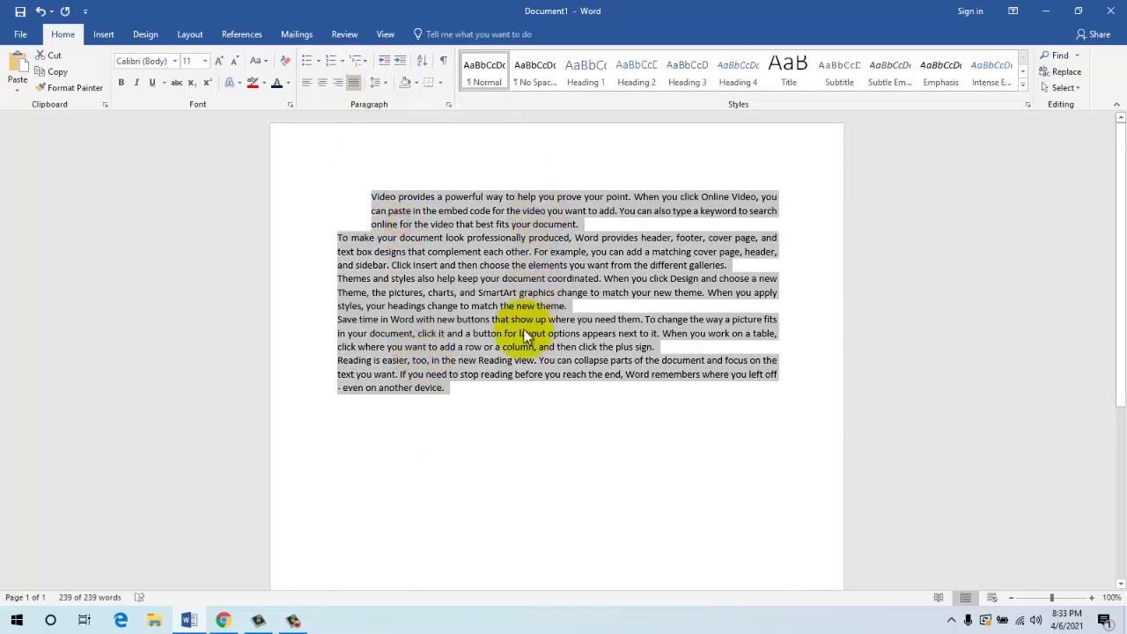
# - Add space after and then before each paragraph, then select the whole document
pyautogui.click(385, 82)
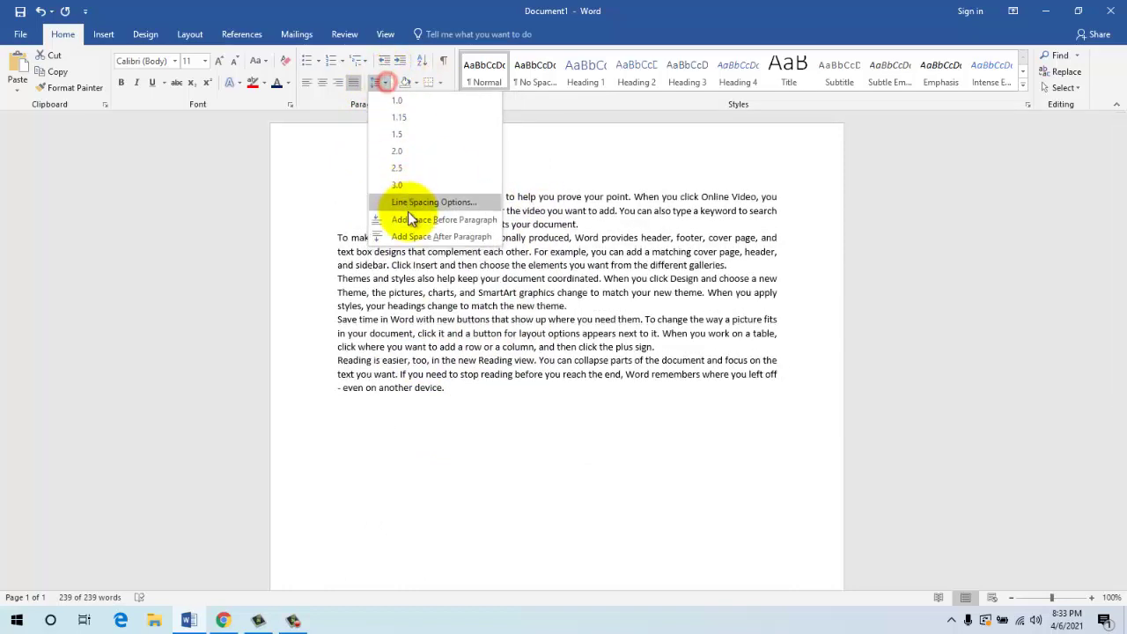
pyautogui.click(412, 238)
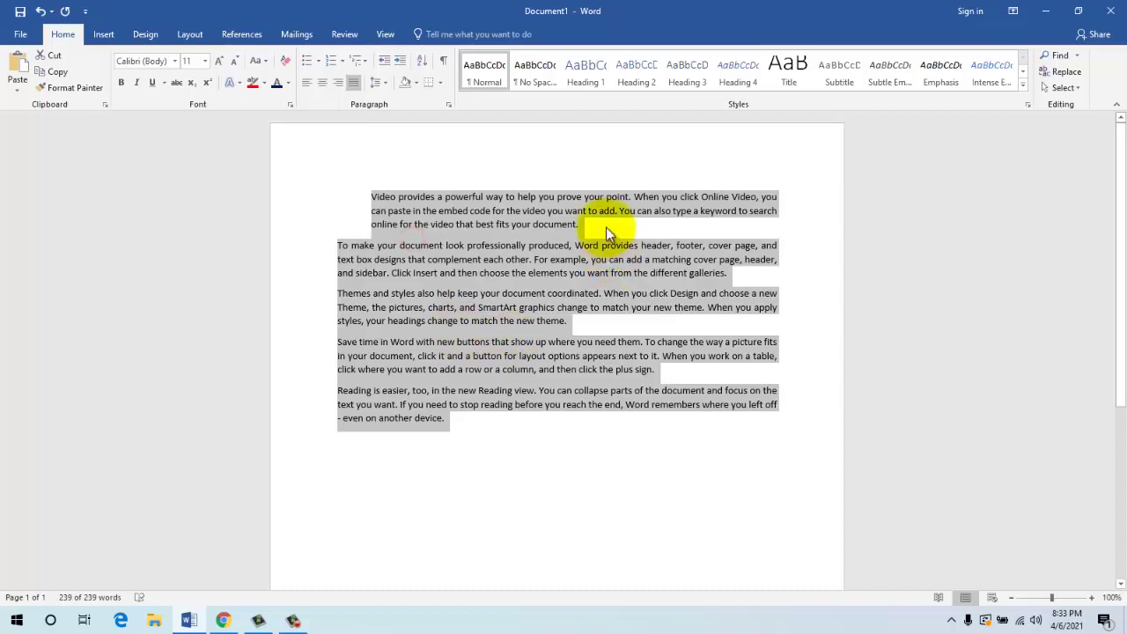
pyautogui.click(387, 82)
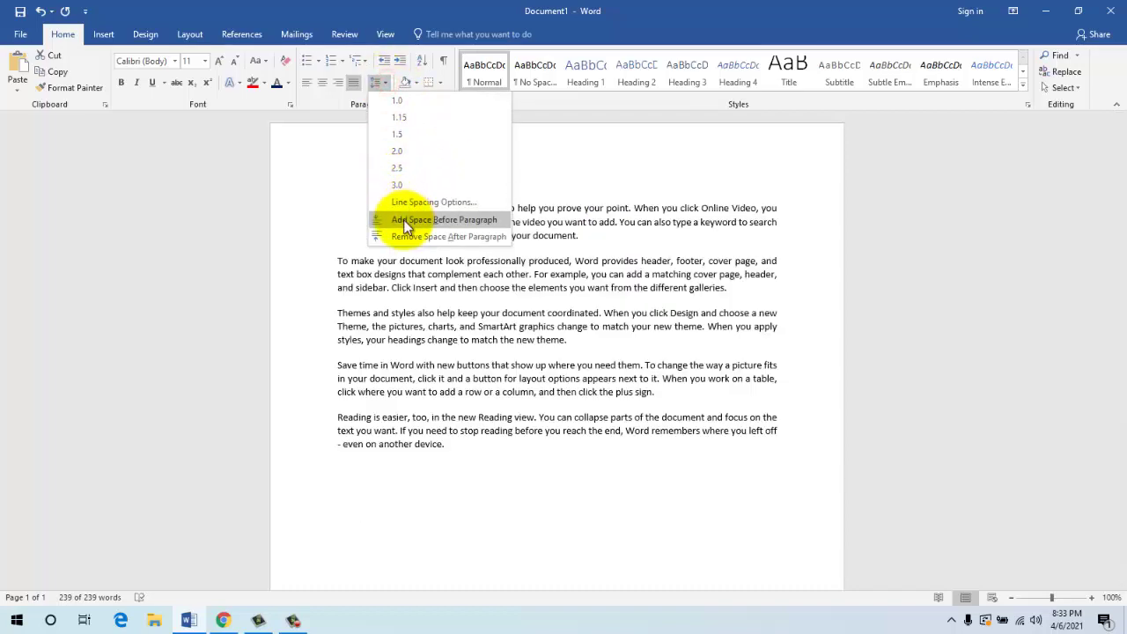
pyautogui.click(405, 219)
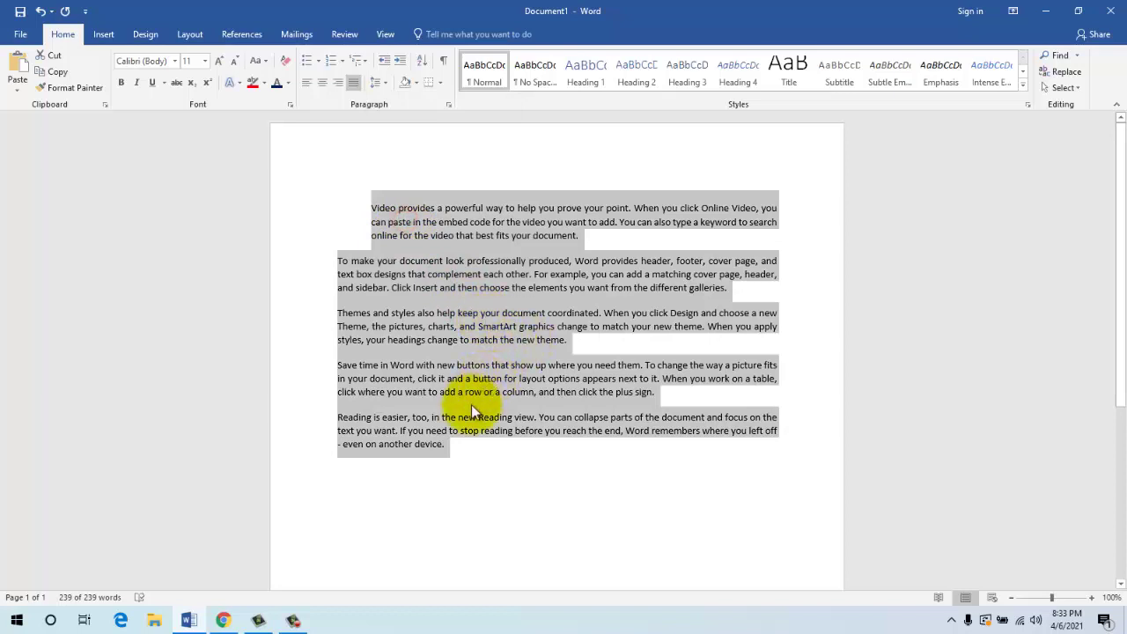
pyautogui.click(449, 447)
pyautogui.hotkey('ctrl', 'a')
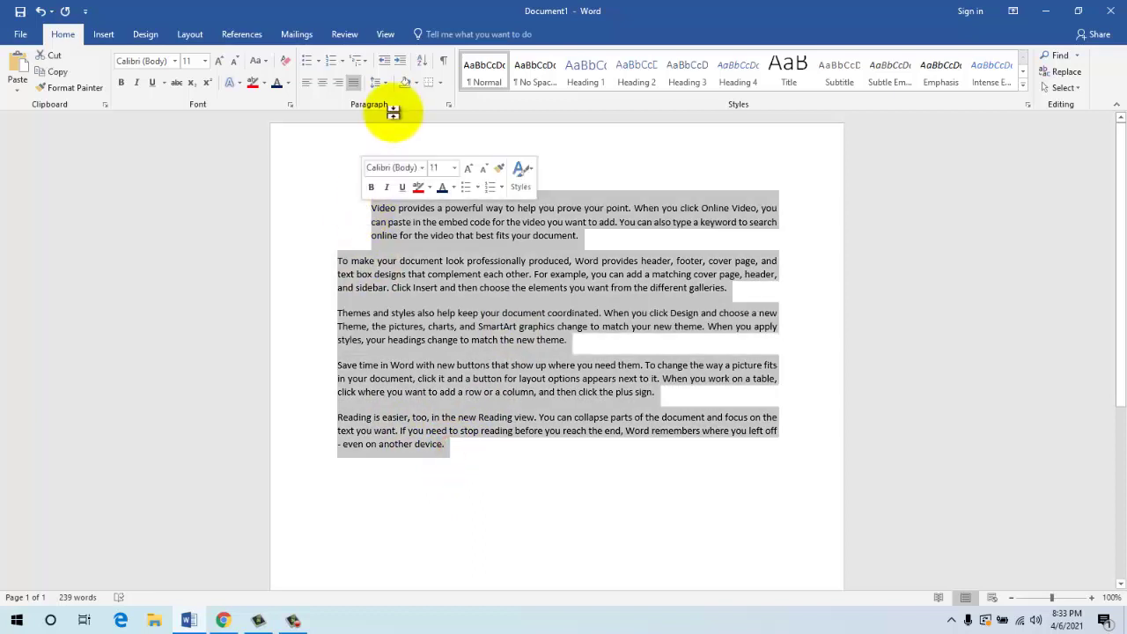
pyautogui.click(384, 84)
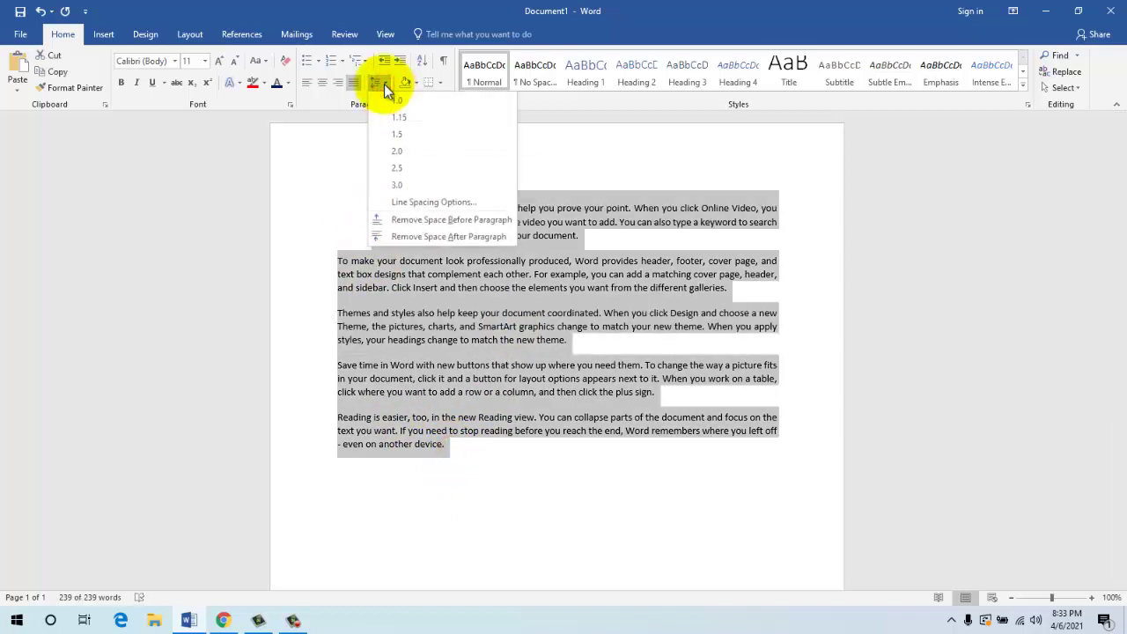
# - Change the line spacing of all paragraphs from Multiple 1.08 to 1 in the Paragraph settings
pyautogui.click(421, 202)
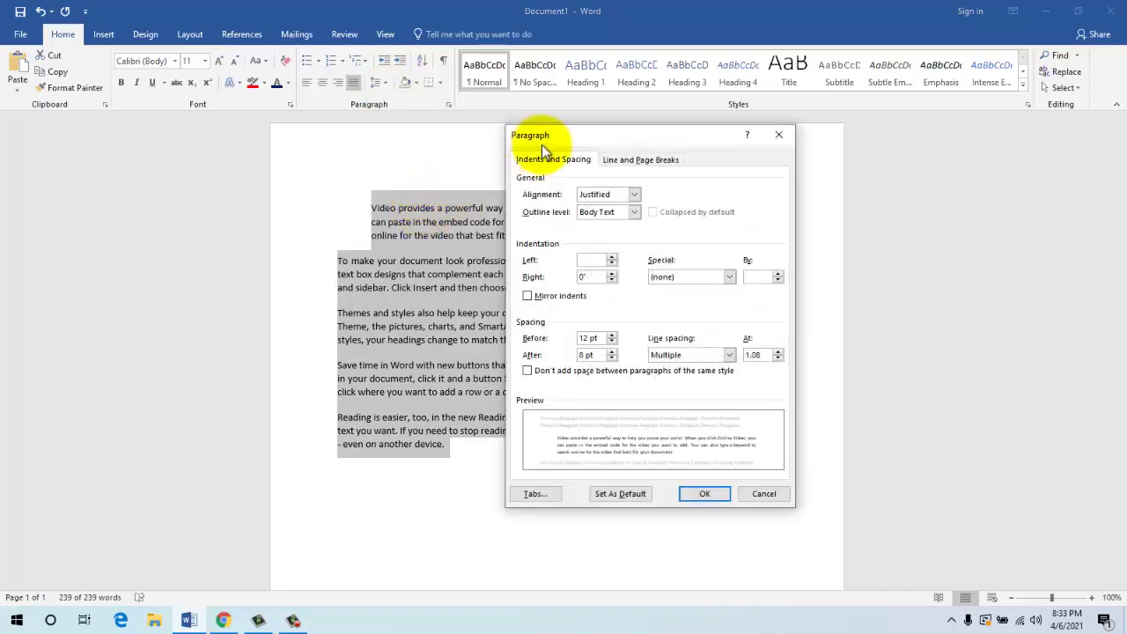
pyautogui.moveTo(542, 143); pyautogui.dragTo(797, 131)
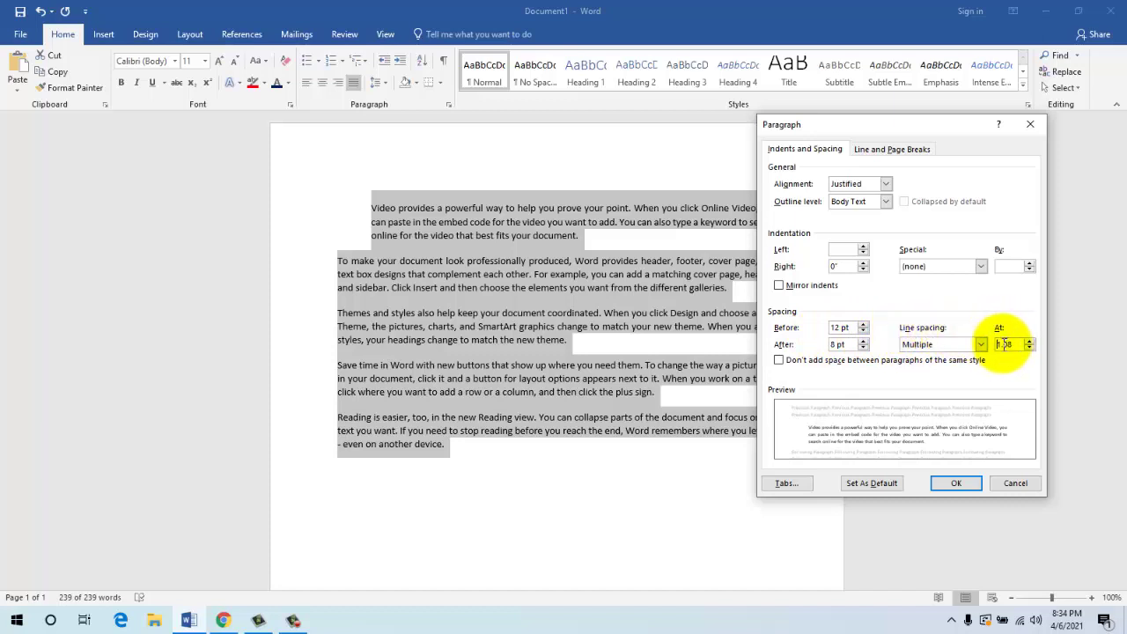
pyautogui.doubleClick(1004, 343)
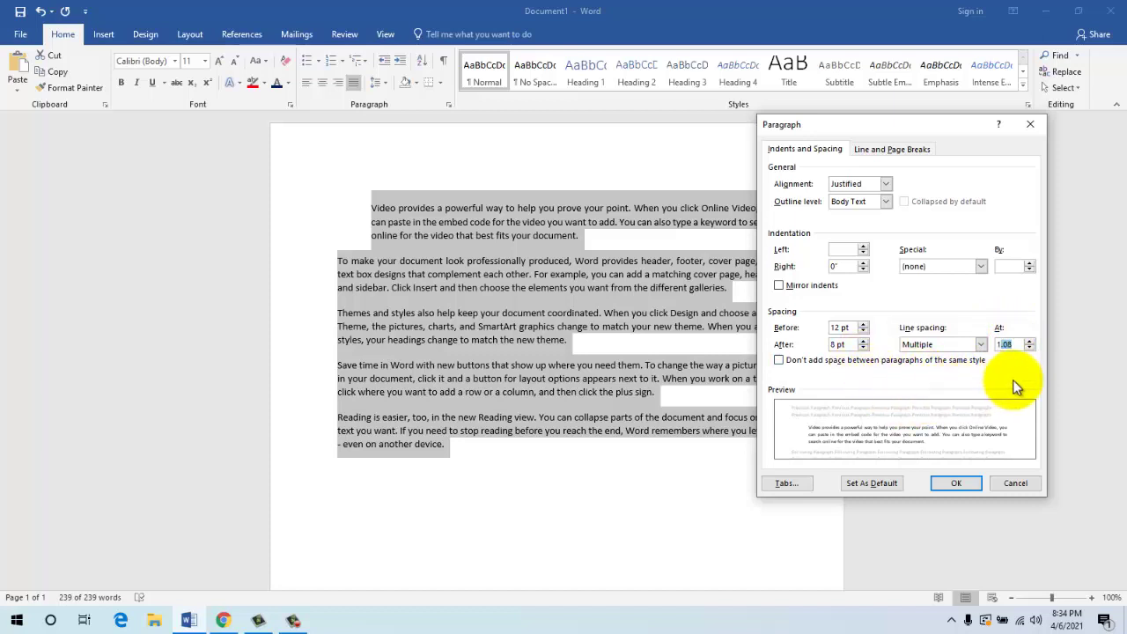
pyautogui.write('1')
pyautogui.click(955, 482)
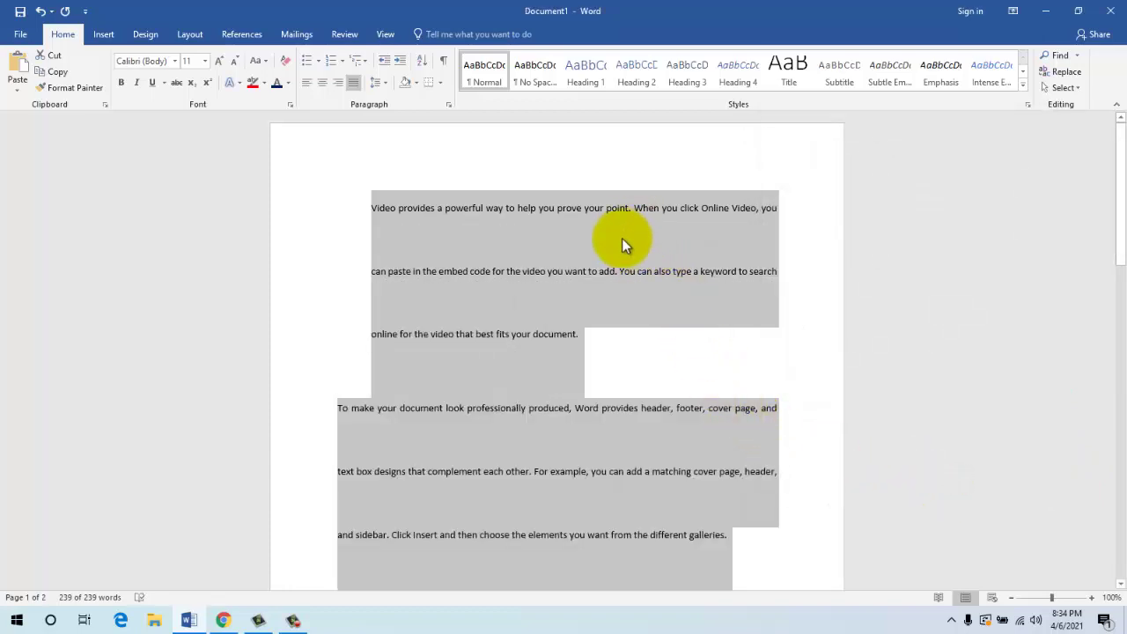
pyautogui.click(379, 82)
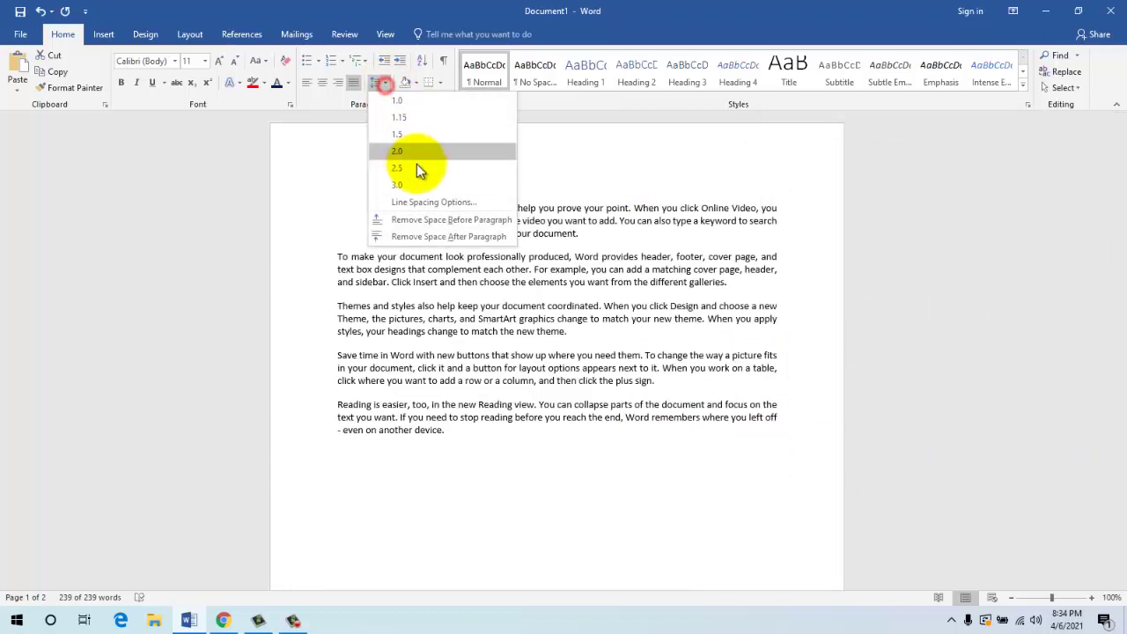
pyautogui.click(427, 202)
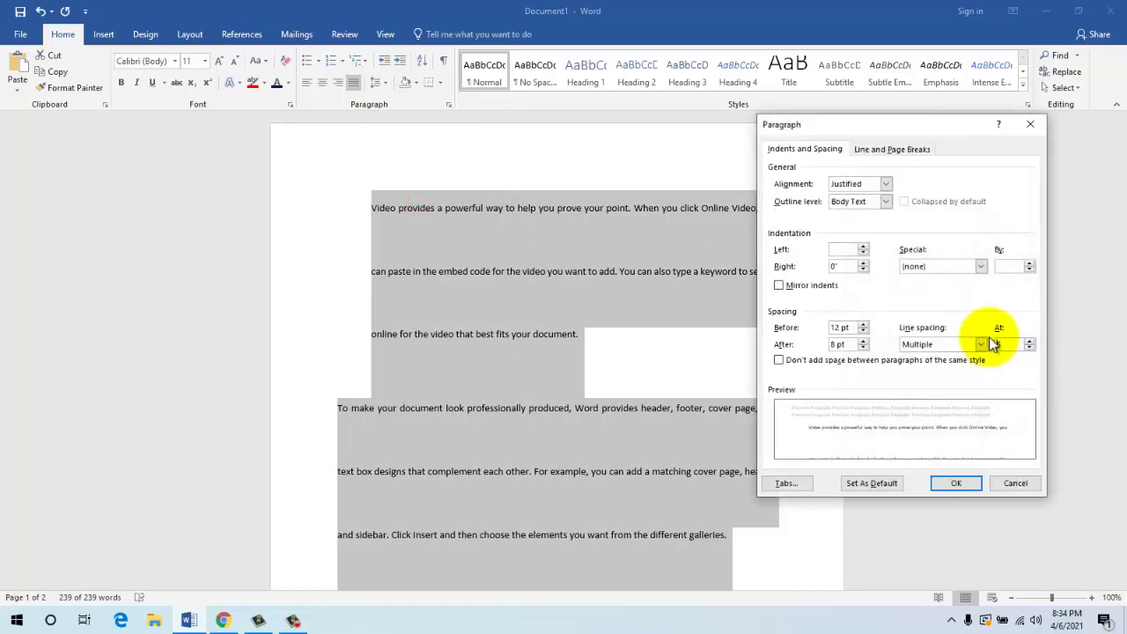
pyautogui.write('5')
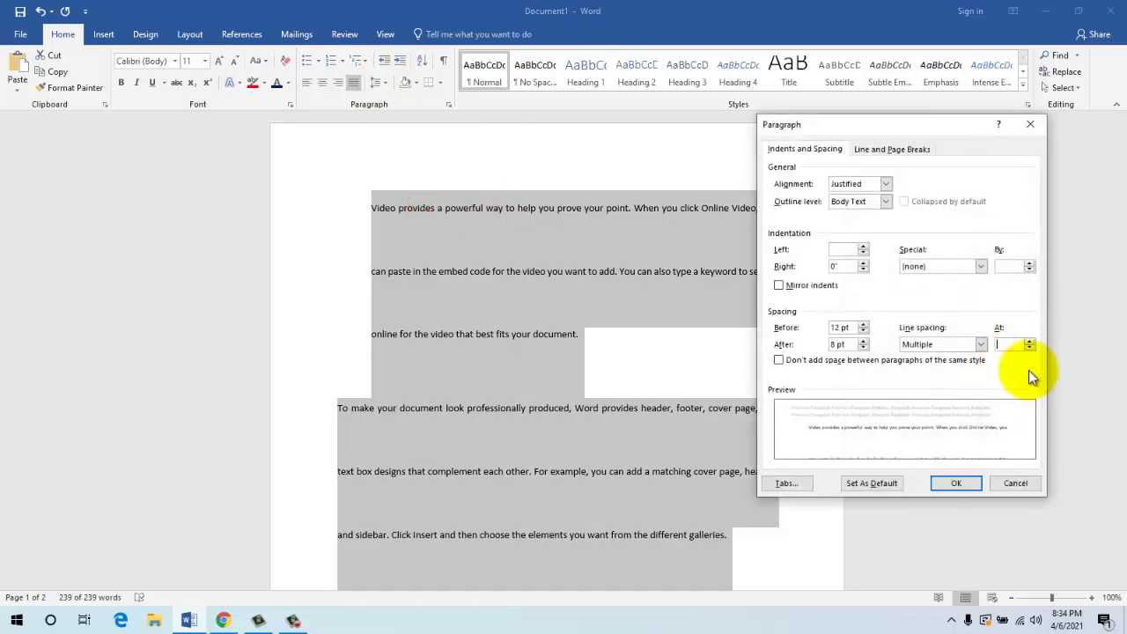
pyautogui.click(955, 483)
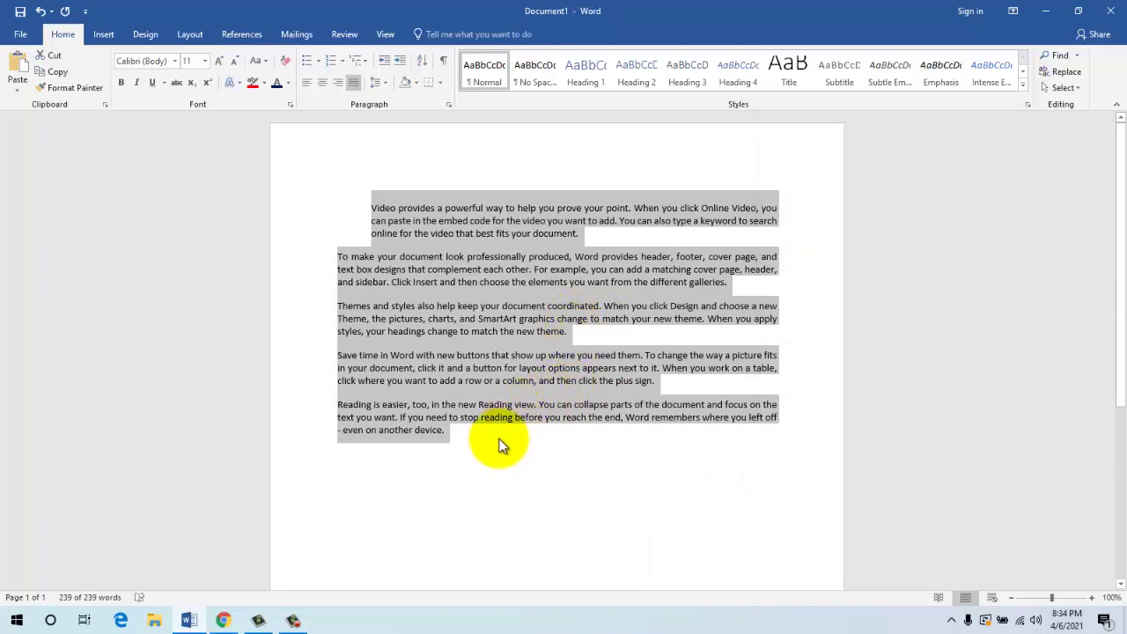
# - Select the whole first paragraph and apply light gold shading behind it
pyautogui.click(423, 221)
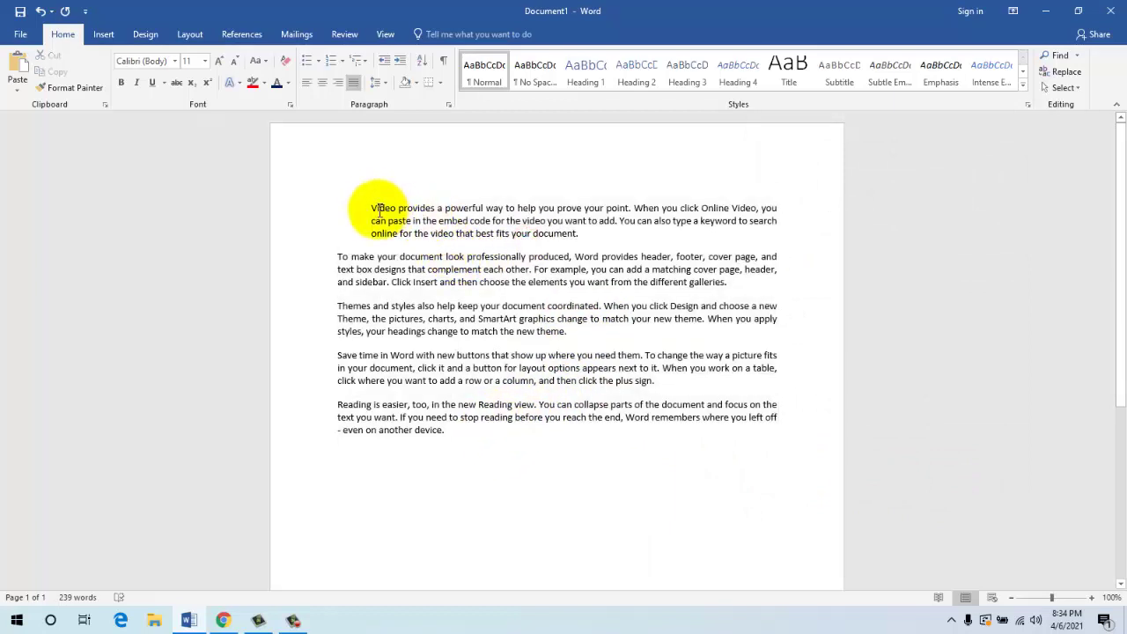
pyautogui.moveTo(374, 206); pyautogui.dragTo(529, 236)
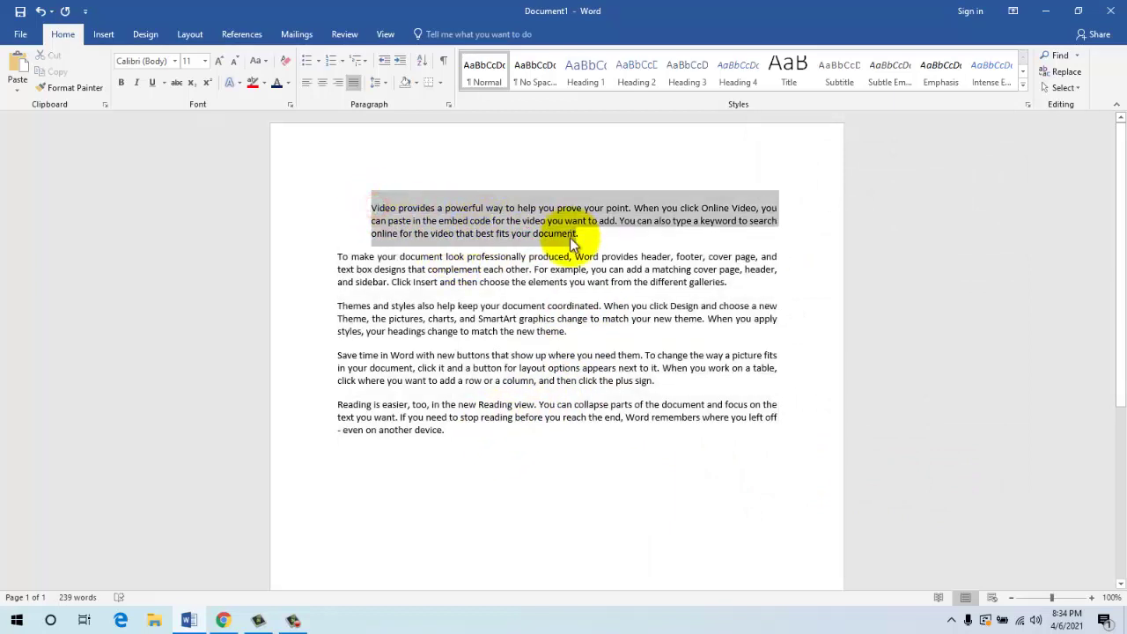
pyautogui.click(475, 251)
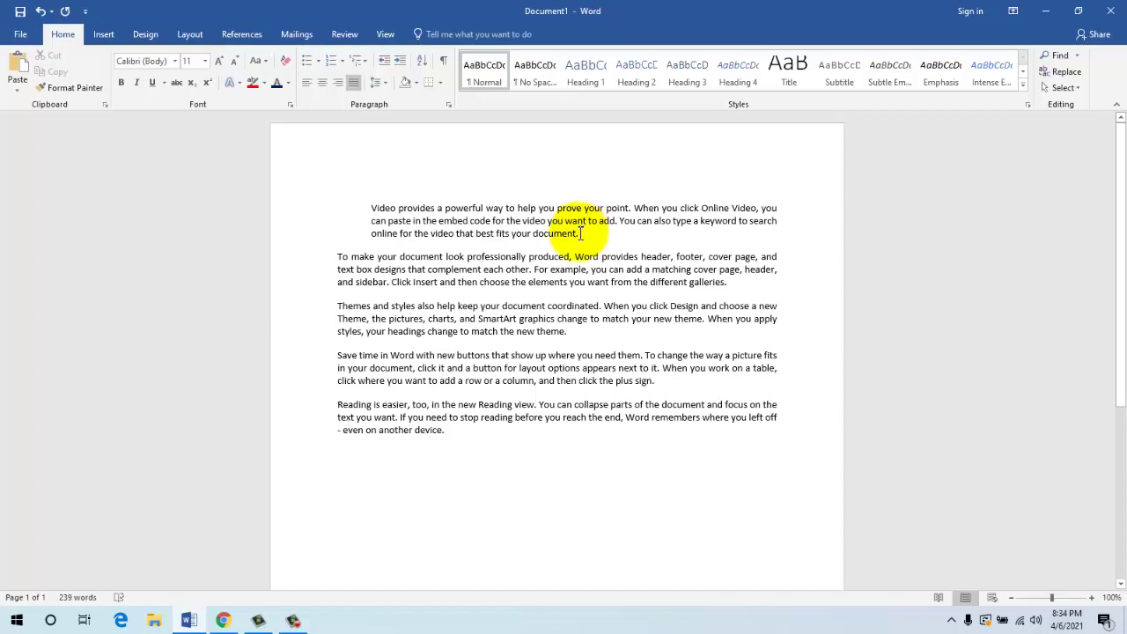
pyautogui.moveTo(581, 233); pyautogui.dragTo(373, 208)
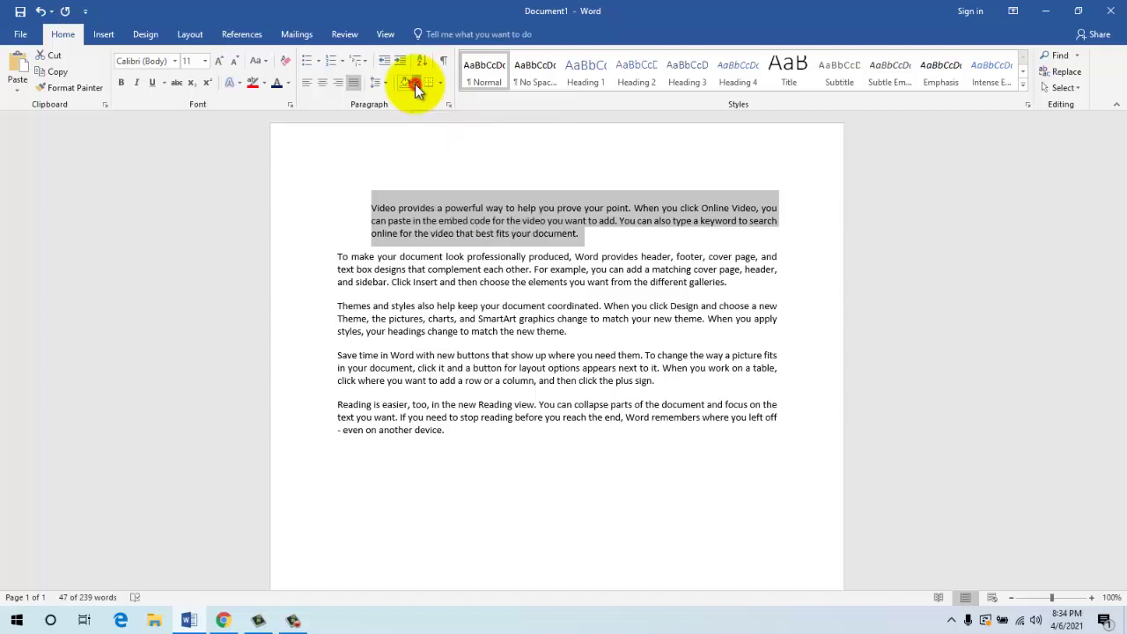
pyautogui.click(415, 83)
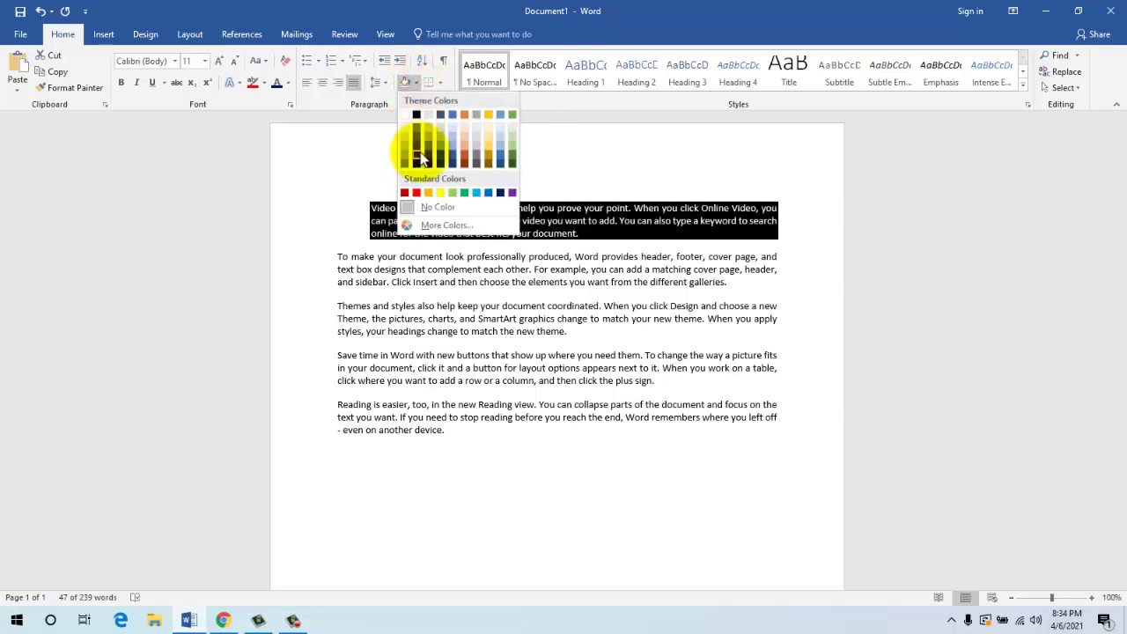
pyautogui.click(487, 128)
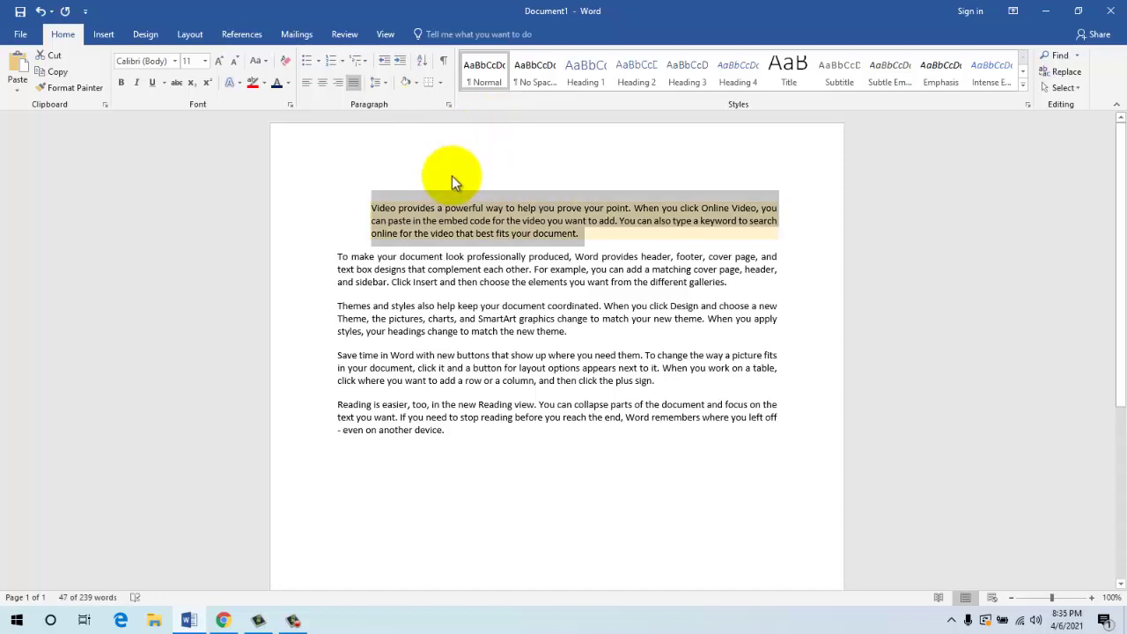
pyautogui.click(452, 176)
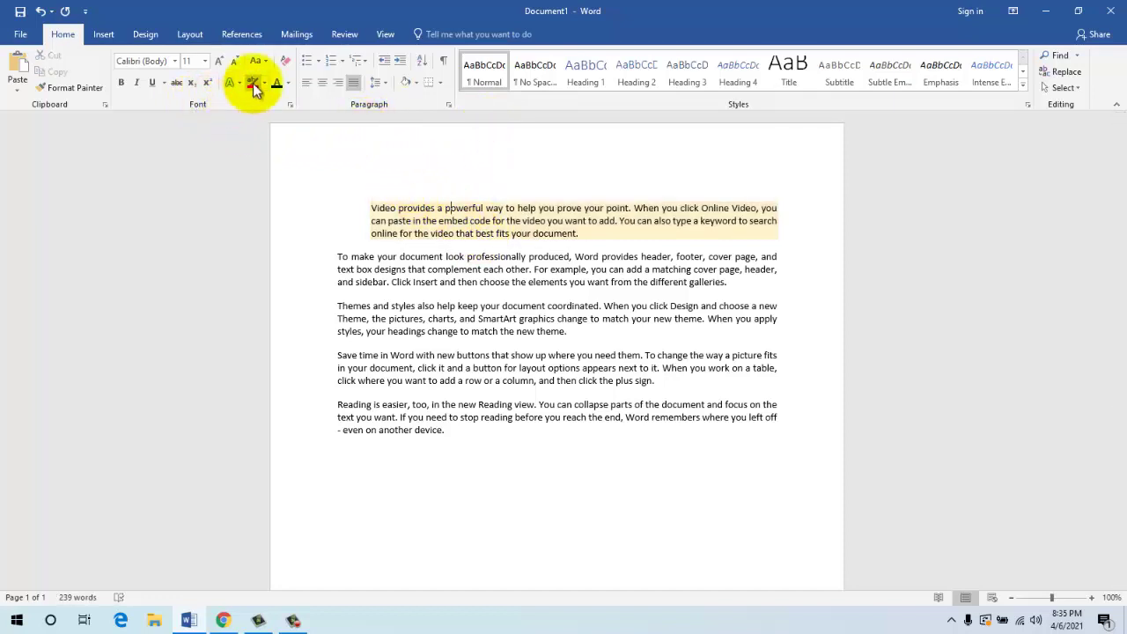
# - Highlight the second paragraph's opening words in red, then the whole paragraph
pyautogui.moveTo(333, 256); pyautogui.dragTo(528, 257)
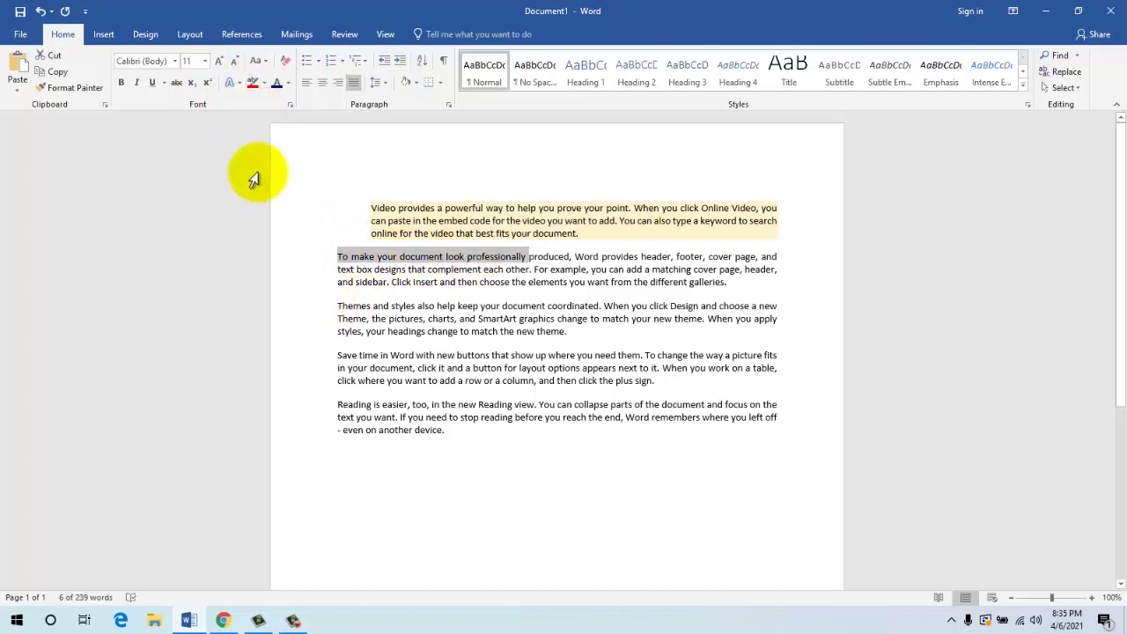
pyautogui.click(252, 84)
pyautogui.click(331, 267)
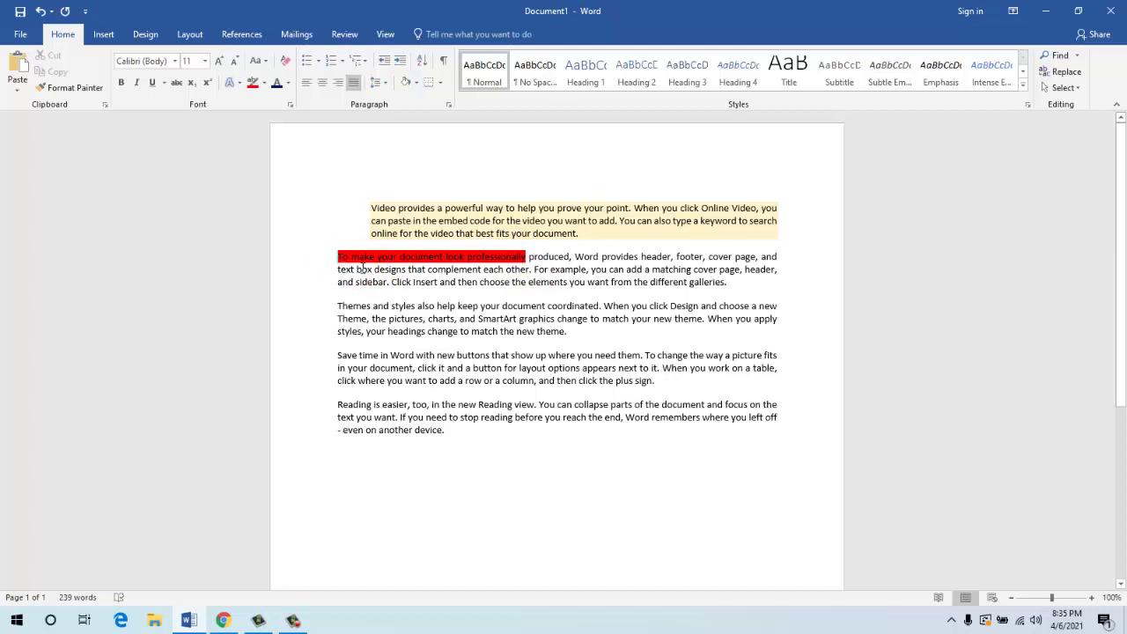
pyautogui.moveTo(337, 256); pyautogui.dragTo(731, 280)
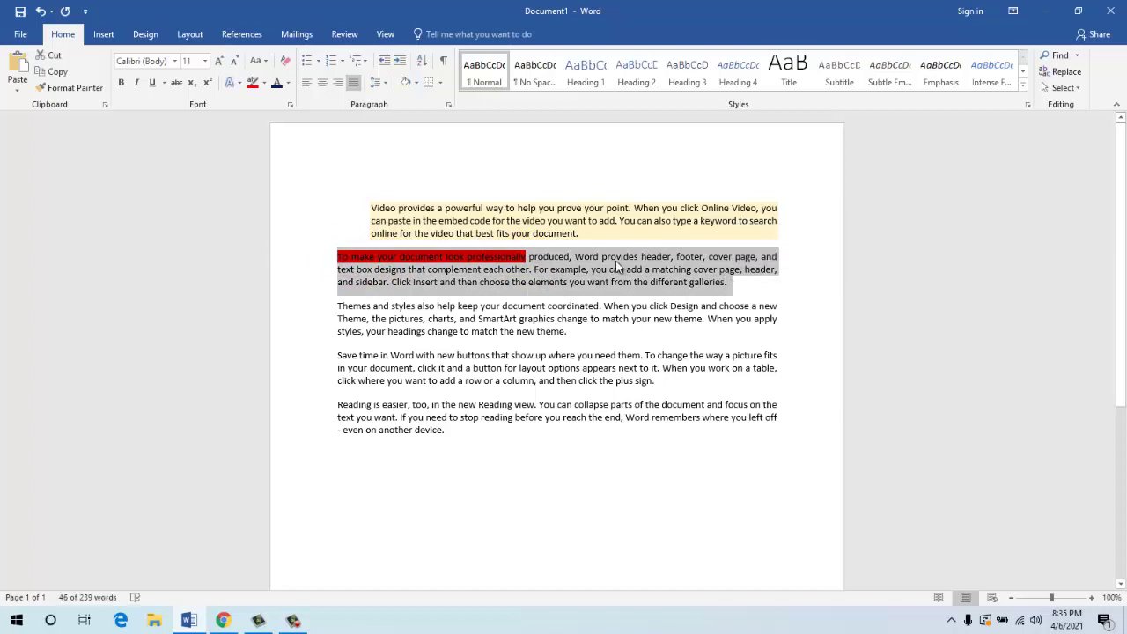
pyautogui.click(253, 83)
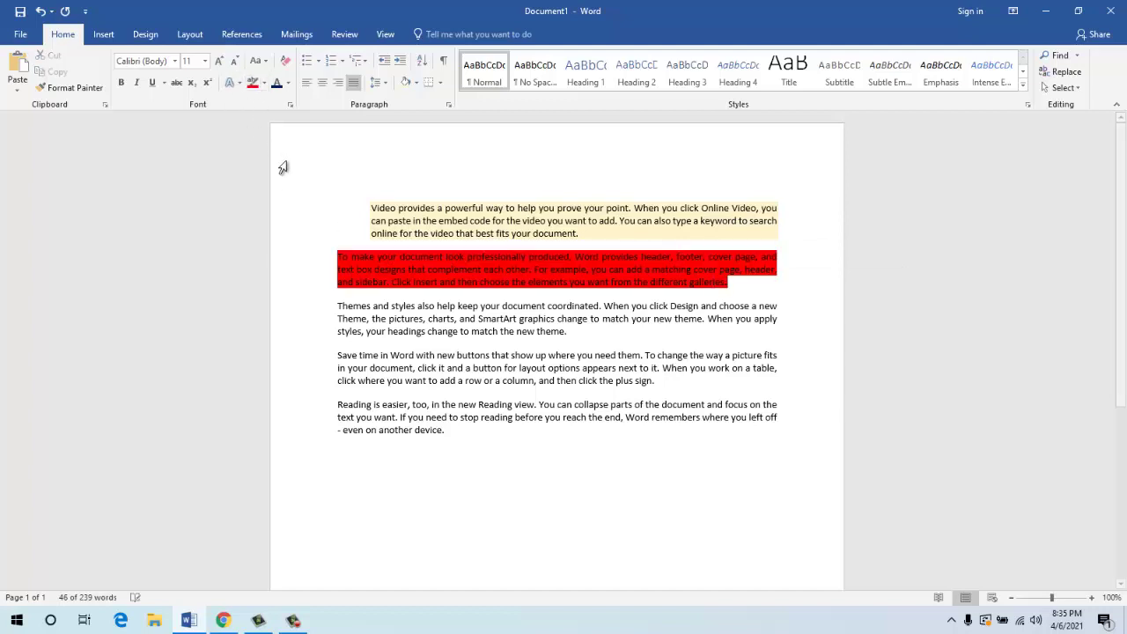
pyautogui.press('Right')
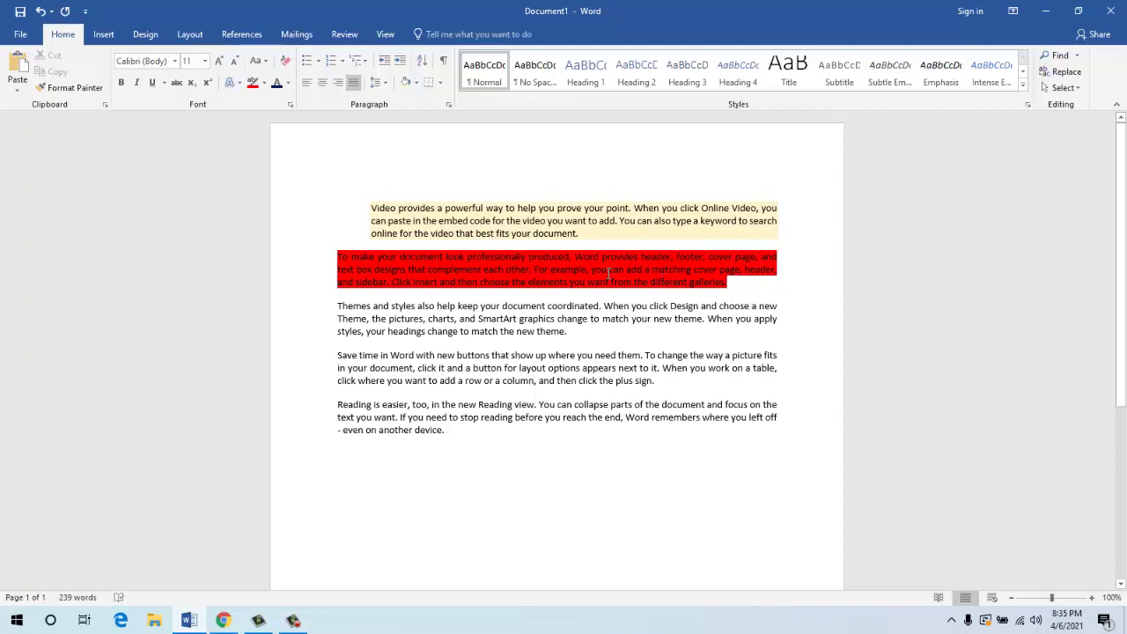
# - Set the red second paragraph's line spacing to 2.5
pyautogui.click(385, 84)
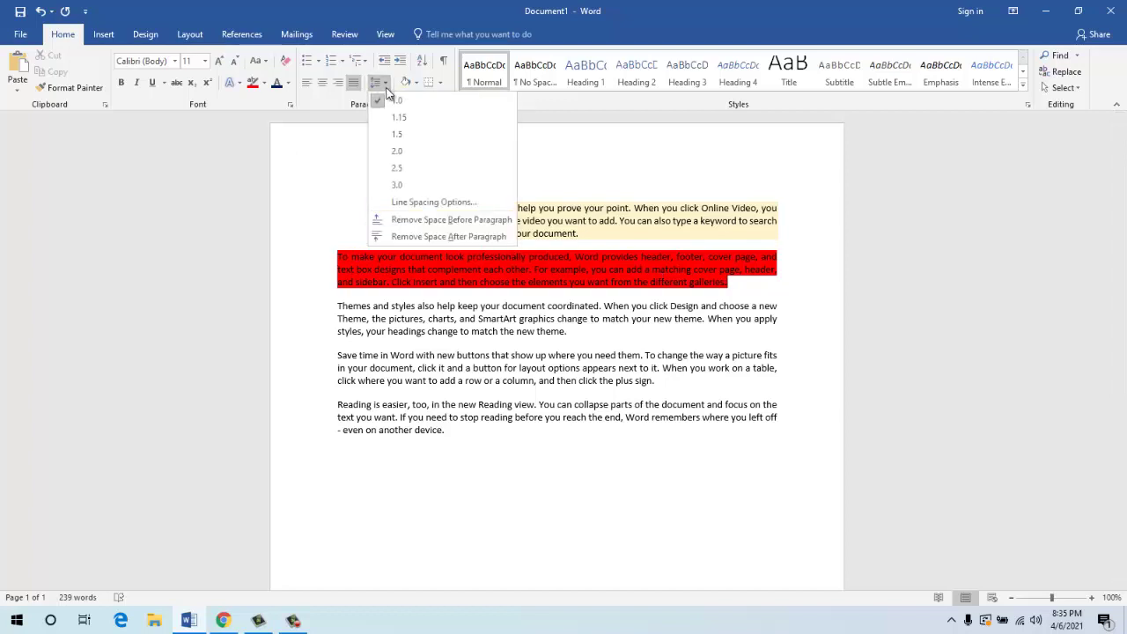
pyautogui.click(396, 170)
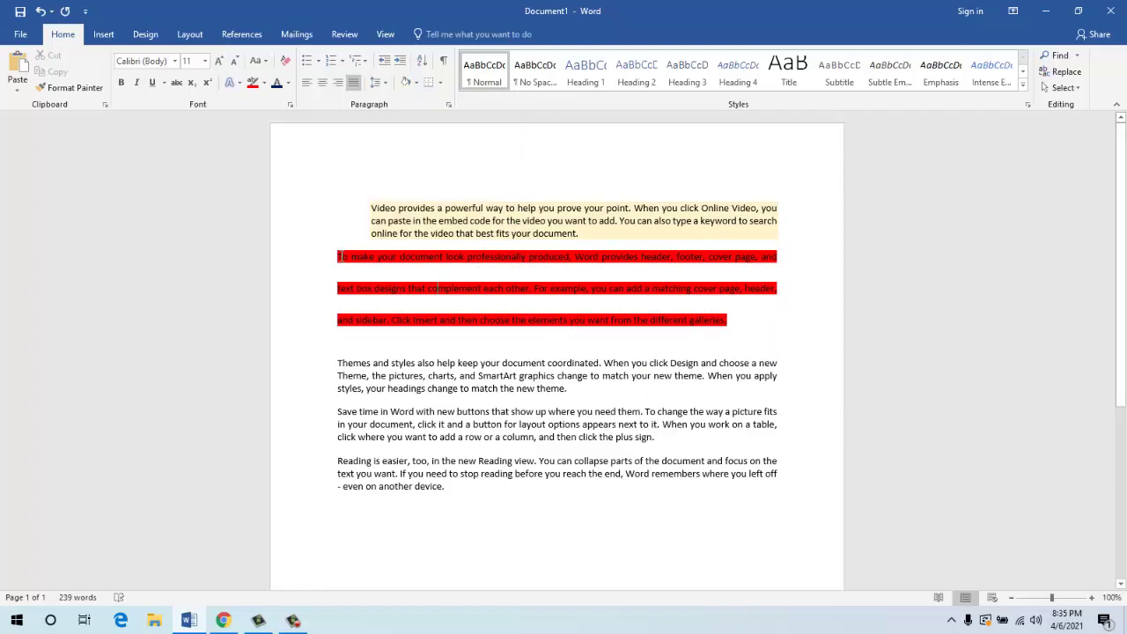
pyautogui.moveTo(337, 257); pyautogui.dragTo(777, 256)
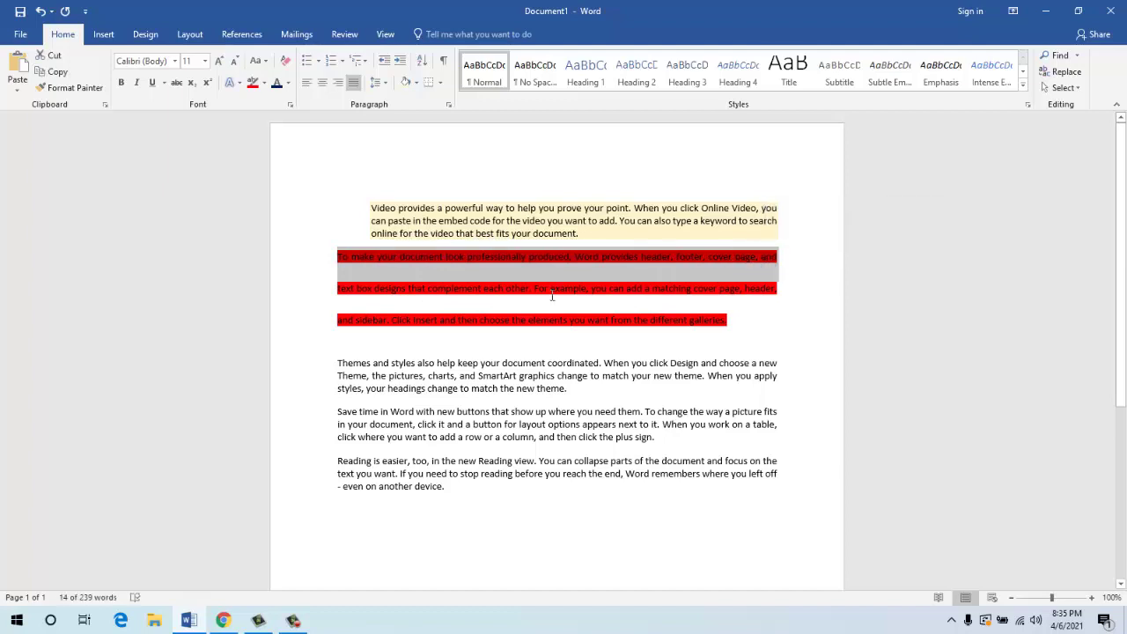
pyautogui.click(470, 284)
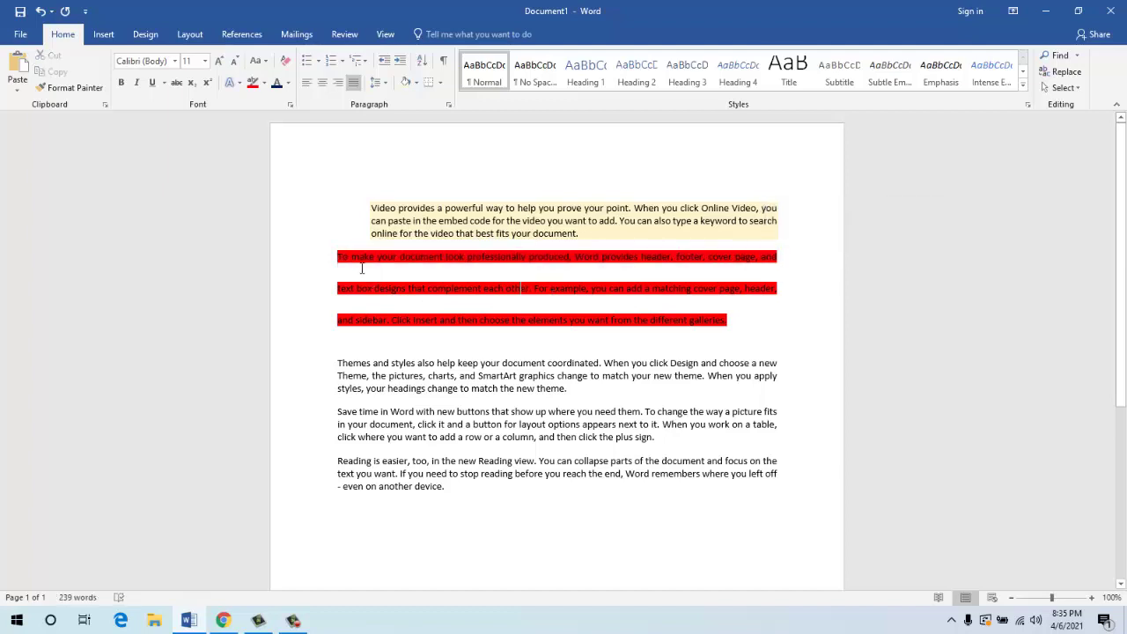
pyautogui.moveTo(361, 269); pyautogui.dragTo(447, 270)
pyautogui.click(455, 277)
# - Select the gold-shaded first paragraph and set its line spacing to 3.0
pyautogui.moveTo(588, 232); pyautogui.dragTo(368, 207)
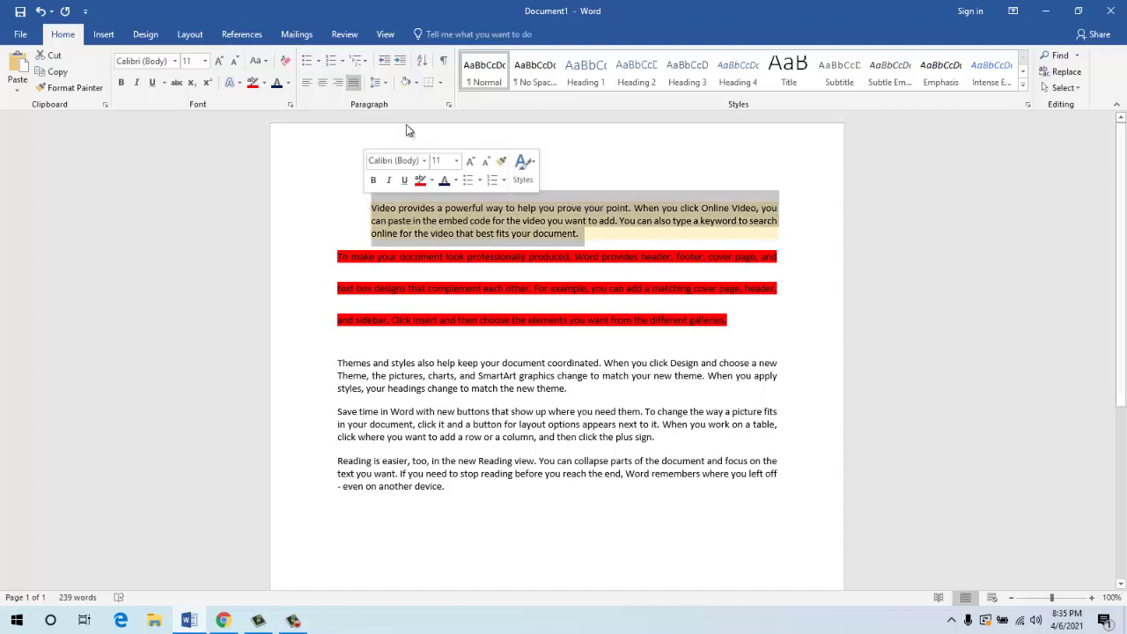
pyautogui.click(380, 81)
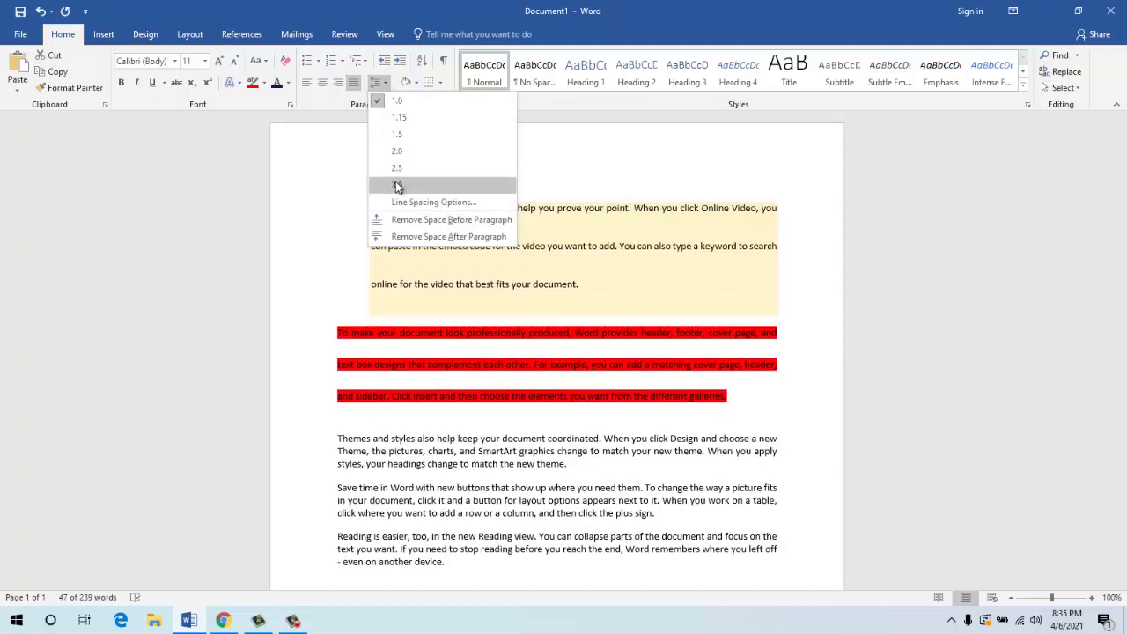
pyautogui.click(396, 187)
pyautogui.click(406, 225)
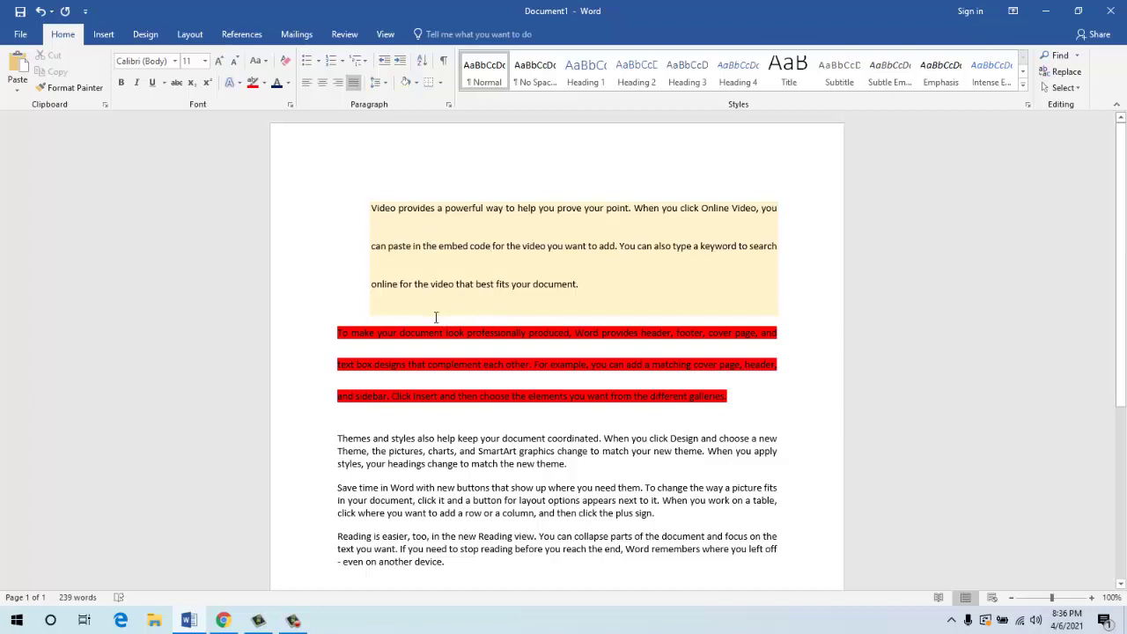
# - Draw tables by hand over the first paragraph using Borders > Draw Table
pyautogui.click(440, 81)
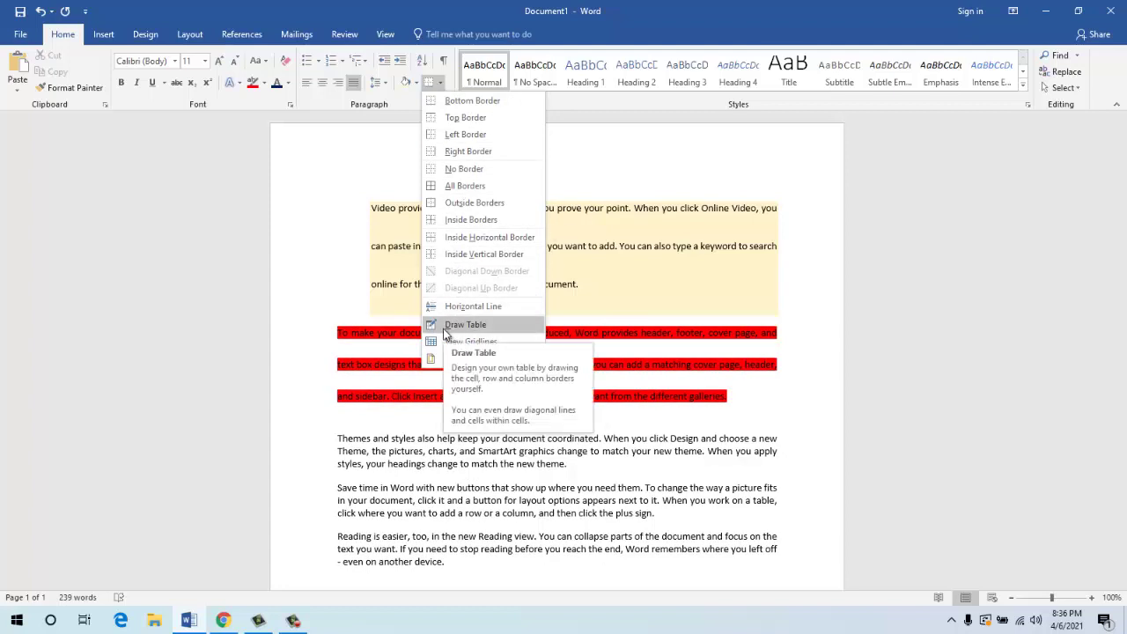
pyautogui.click(476, 324)
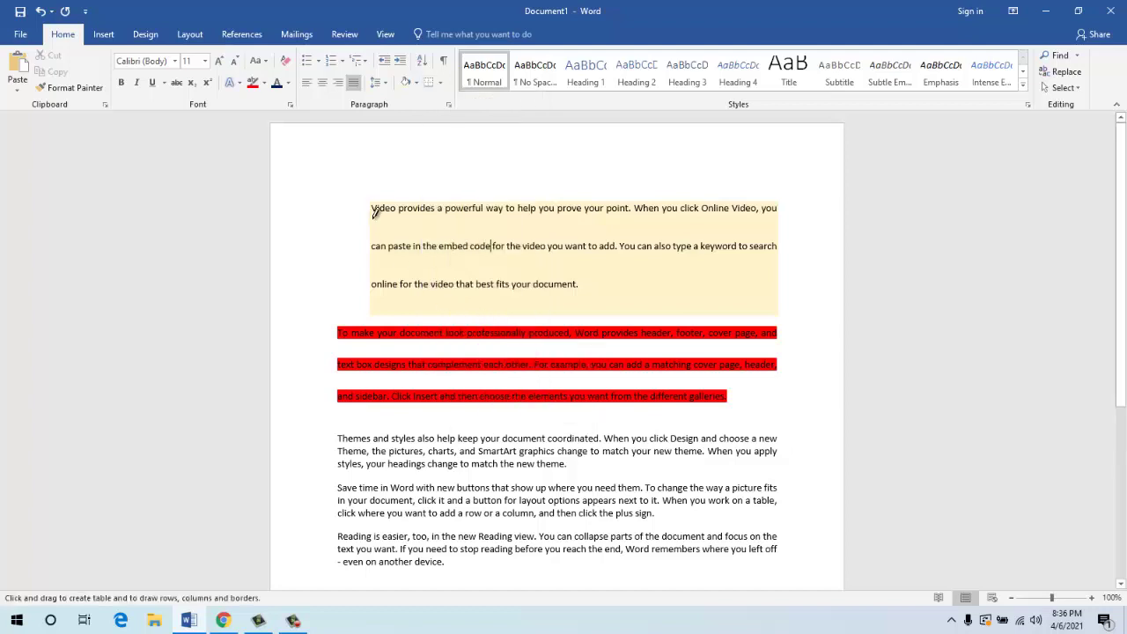
pyautogui.moveTo(377, 208)
pyautogui.mouseDown()
pyautogui.moveTo(371, 284)
pyautogui.moveTo(777, 312)
pyautogui.mouseUp()
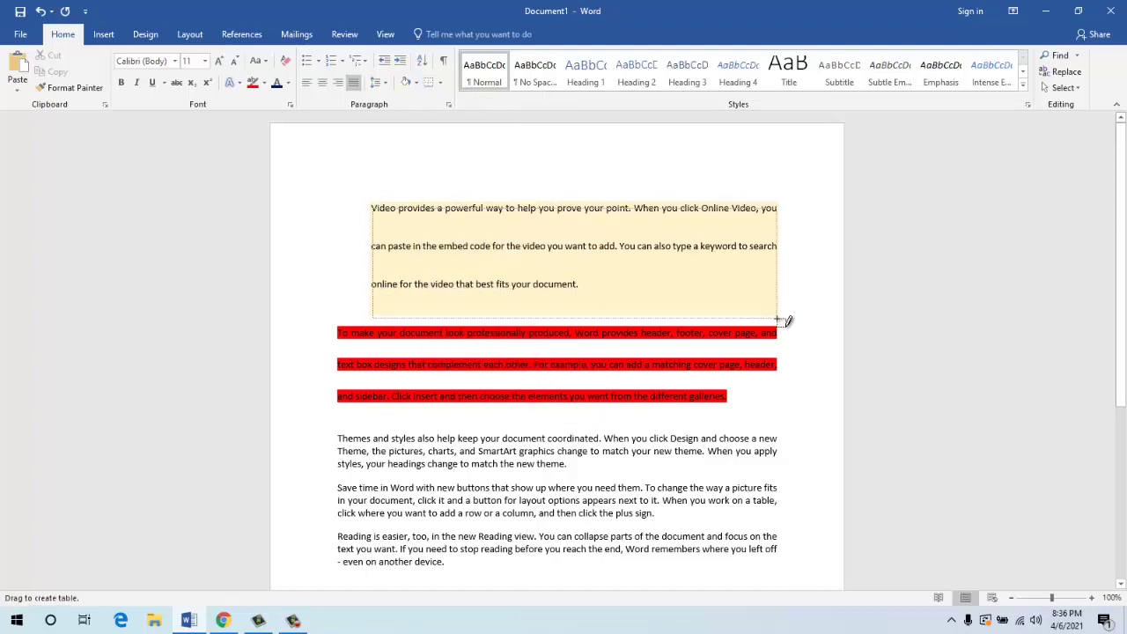
pyautogui.moveTo(780, 313); pyautogui.dragTo(782, 317)
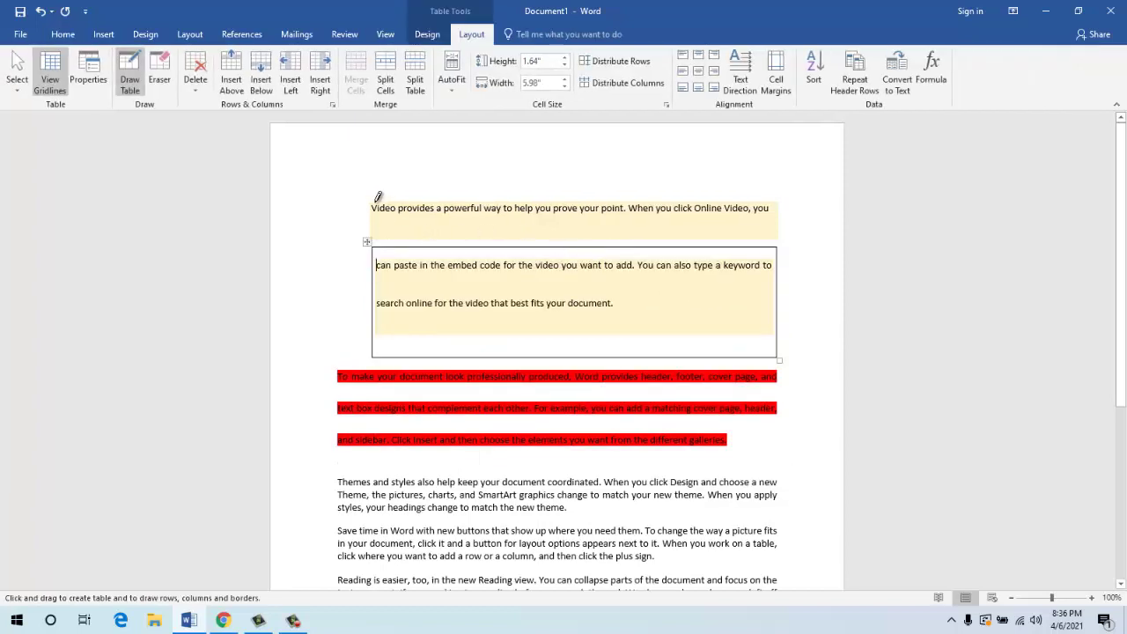
pyautogui.moveTo(377, 211)
pyautogui.mouseDown()
pyautogui.moveTo(546, 247)
pyautogui.moveTo(770, 236)
pyautogui.mouseUp()
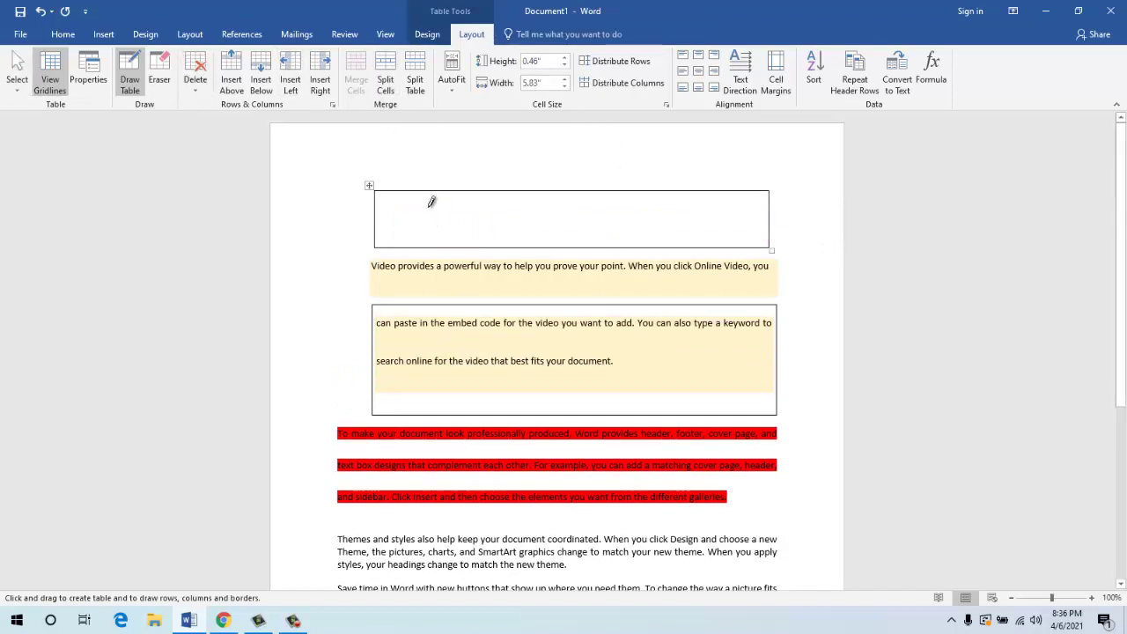
# - Delete both drawn tables, which also removes the first paragraph's last two lines
pyautogui.click(61, 35)
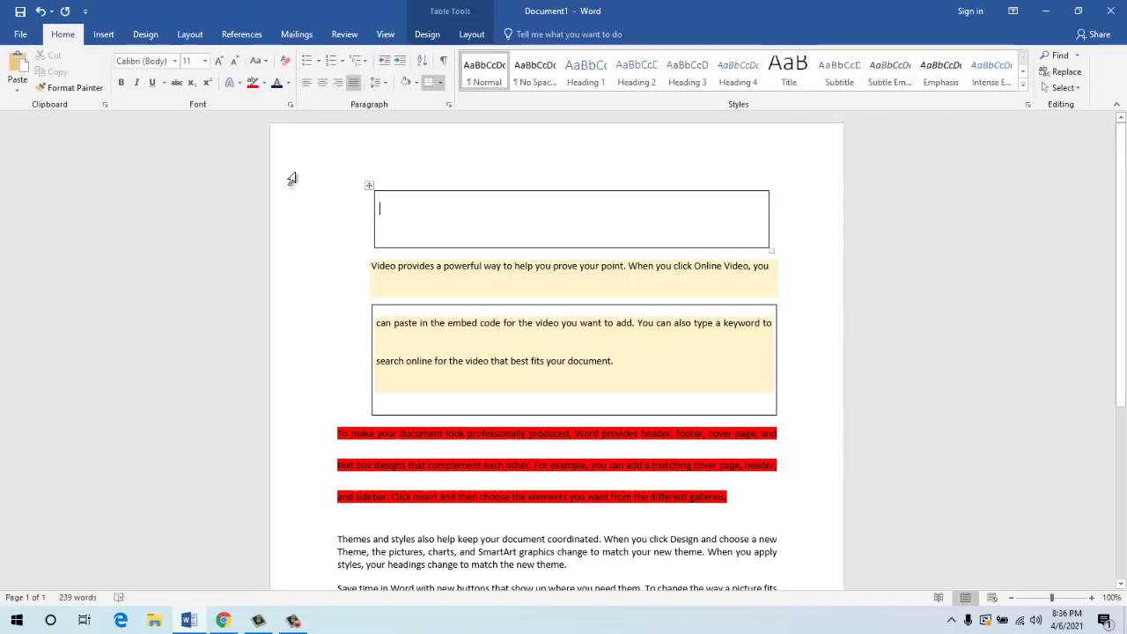
pyautogui.click(371, 183)
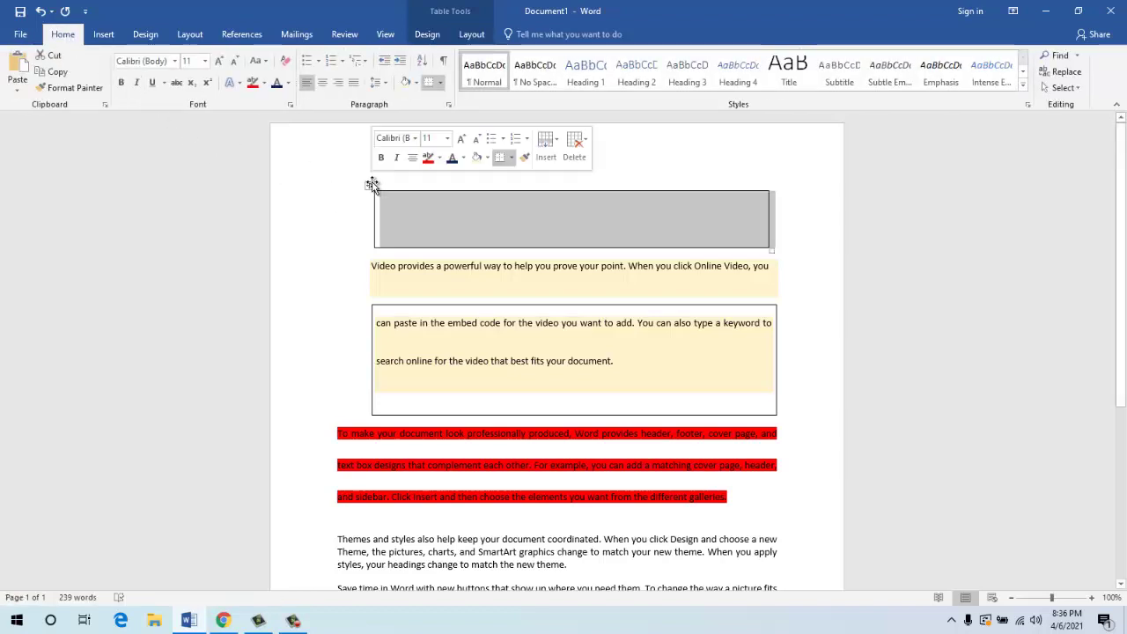
pyautogui.press('BackSpace')
pyautogui.click(367, 242)
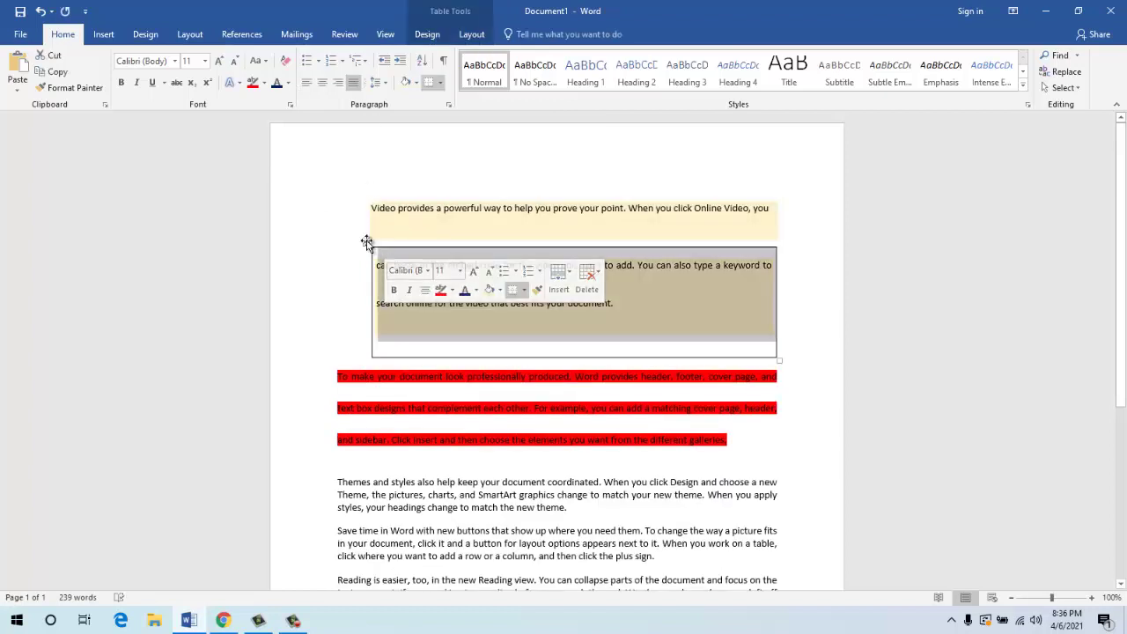
pyautogui.press('BackSpace')
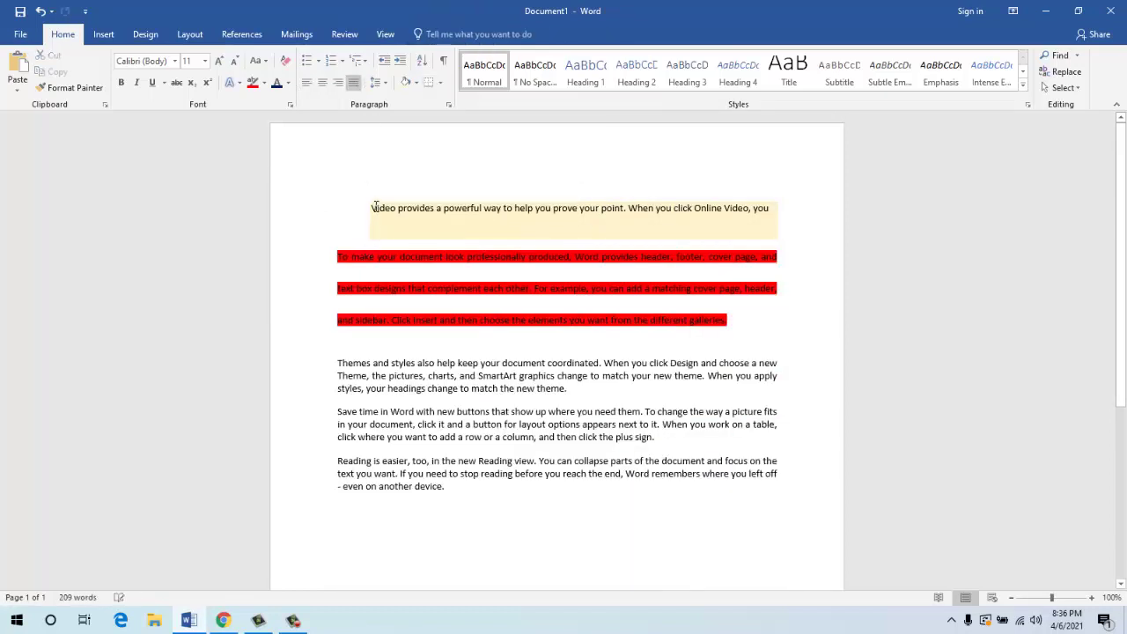
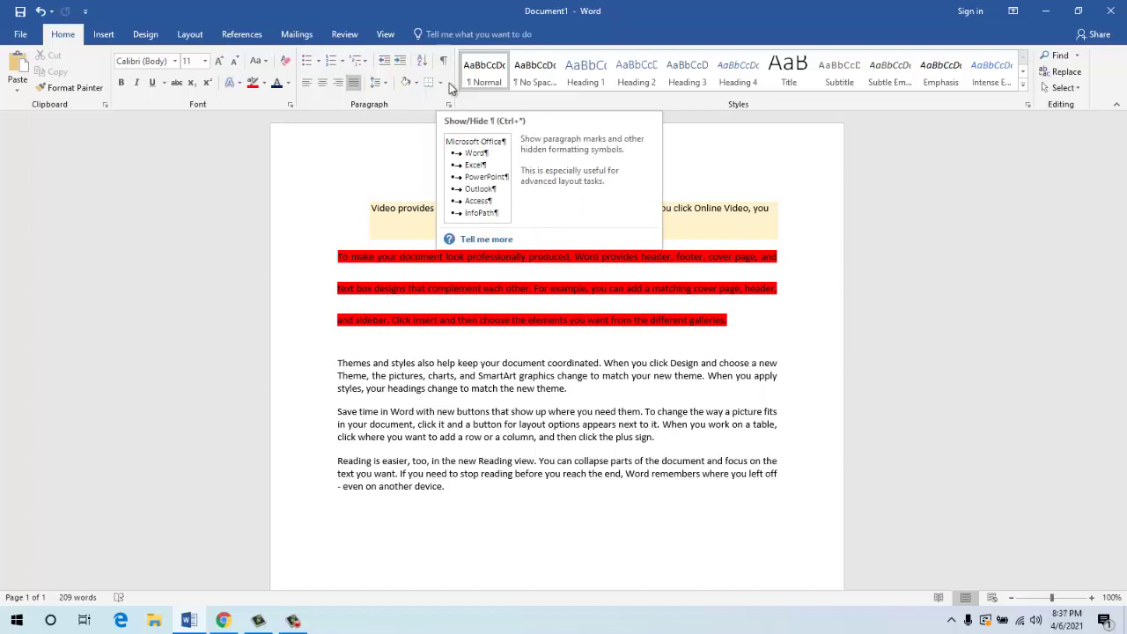
# - Select the first two paragraphs and clear their formatting to plain text
pyautogui.click(586, 387)
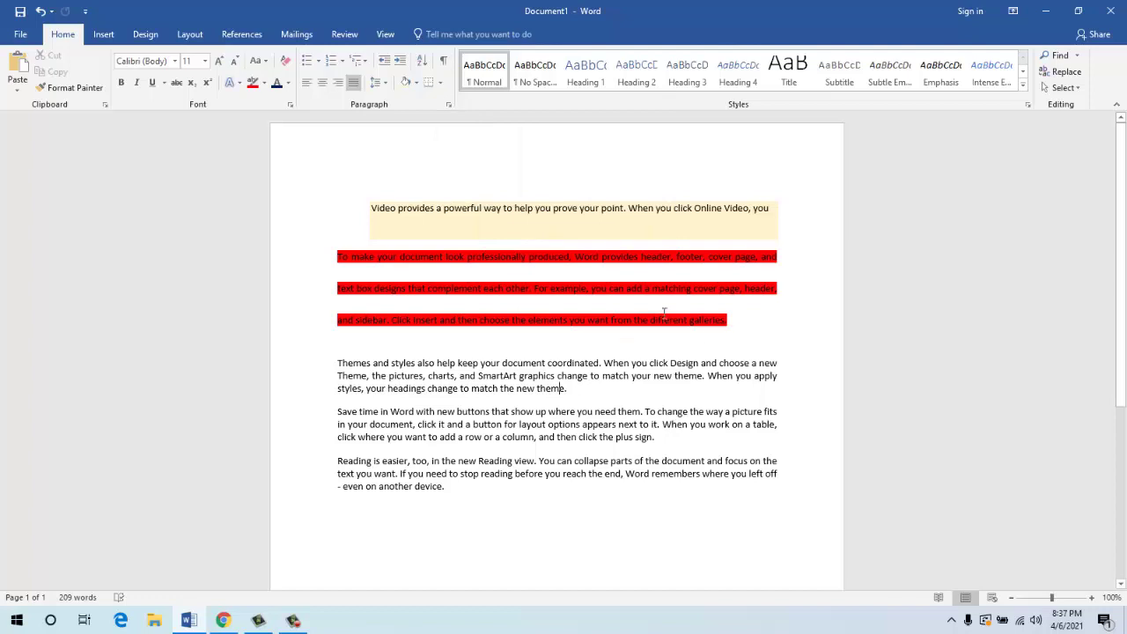
pyautogui.moveTo(736, 324); pyautogui.dragTo(414, 69)
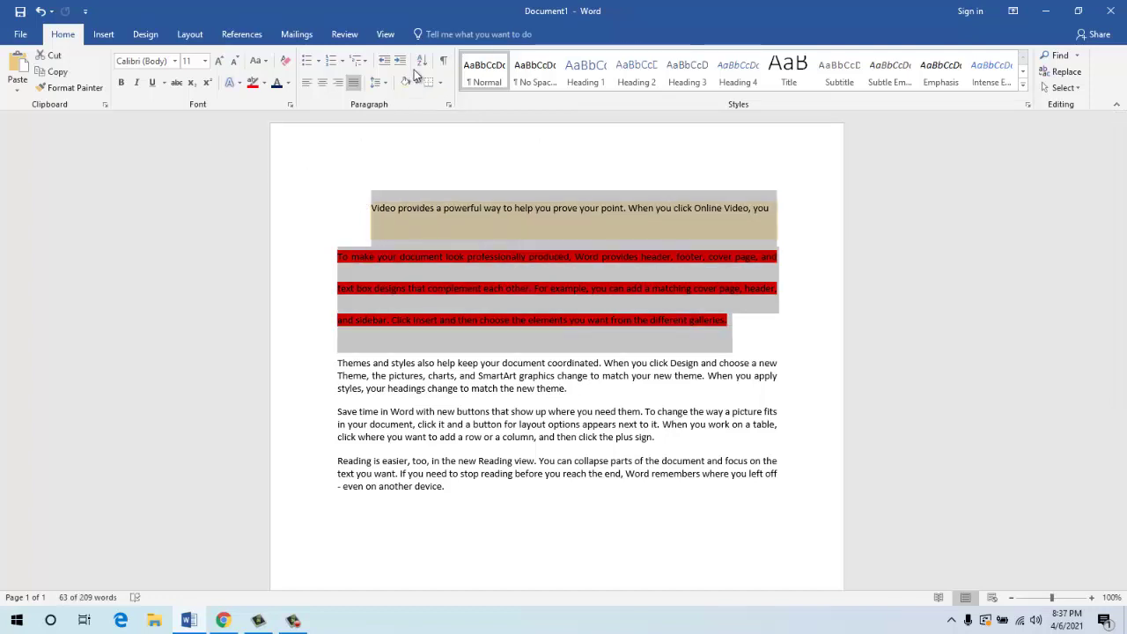
pyautogui.click(284, 61)
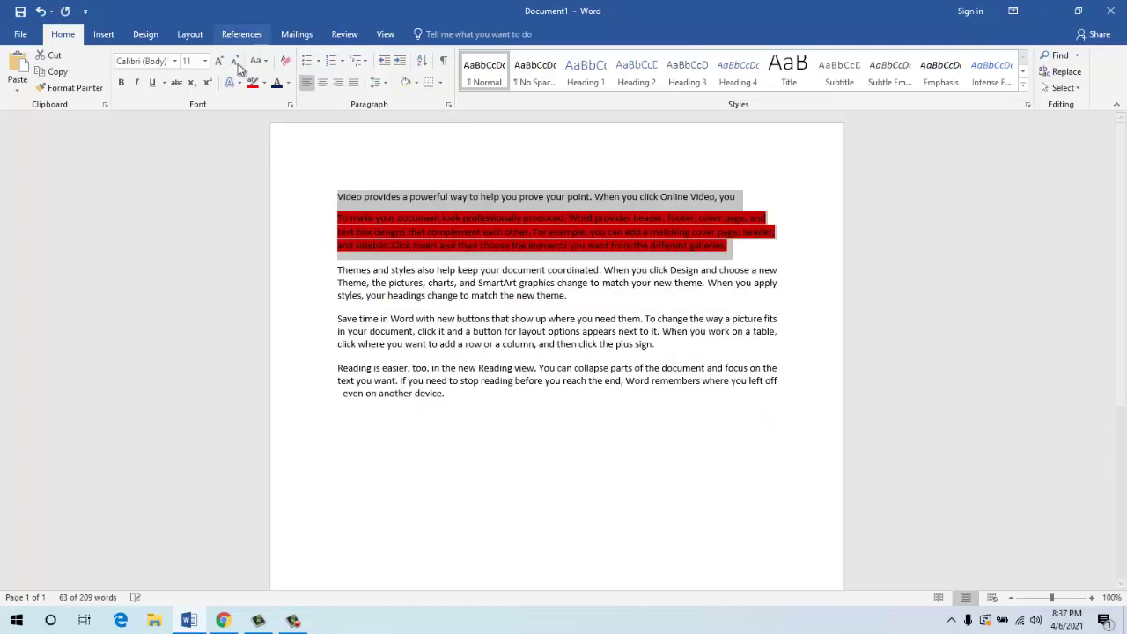
# - Set both the paragraph shading and the text highlight colour to No Color
pyautogui.click(420, 86)
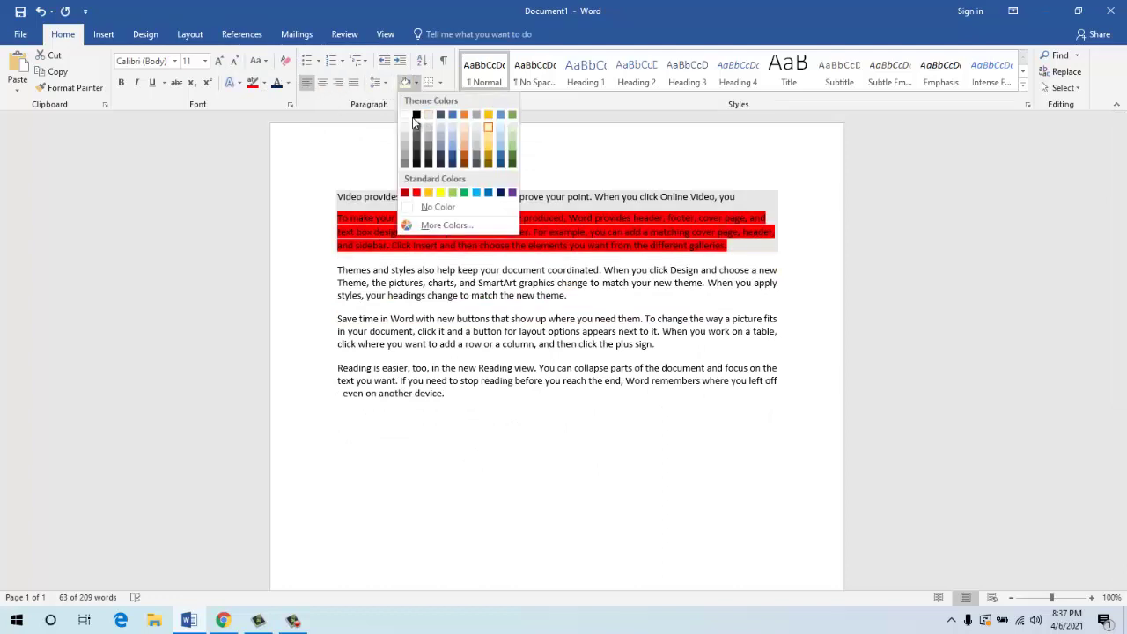
pyautogui.click(420, 203)
pyautogui.click(265, 84)
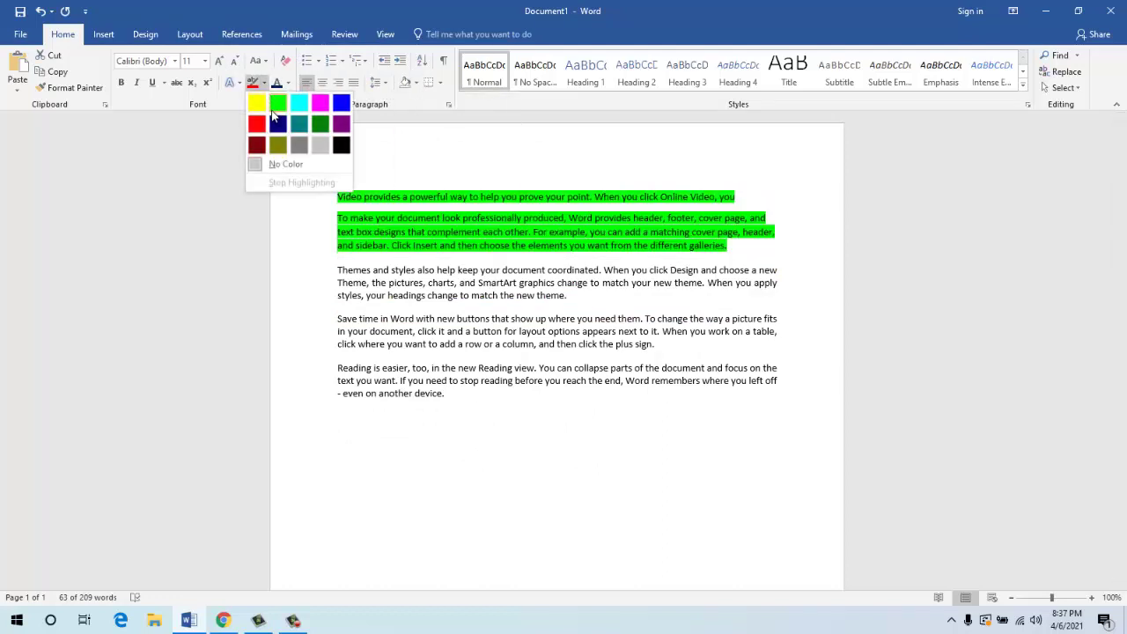
pyautogui.click(276, 162)
pyautogui.press('Right')
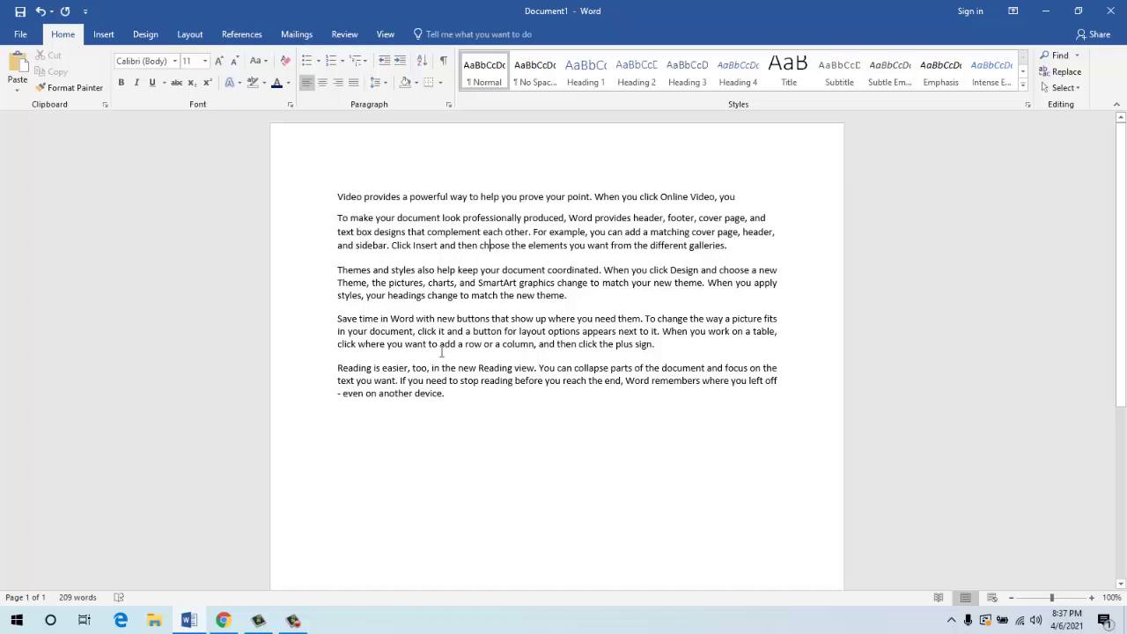
# - Turn on Show/Hide ¶ so the paragraph marks in the sample text are visible
pyautogui.moveTo(455, 396); pyautogui.dragTo(320, 197)
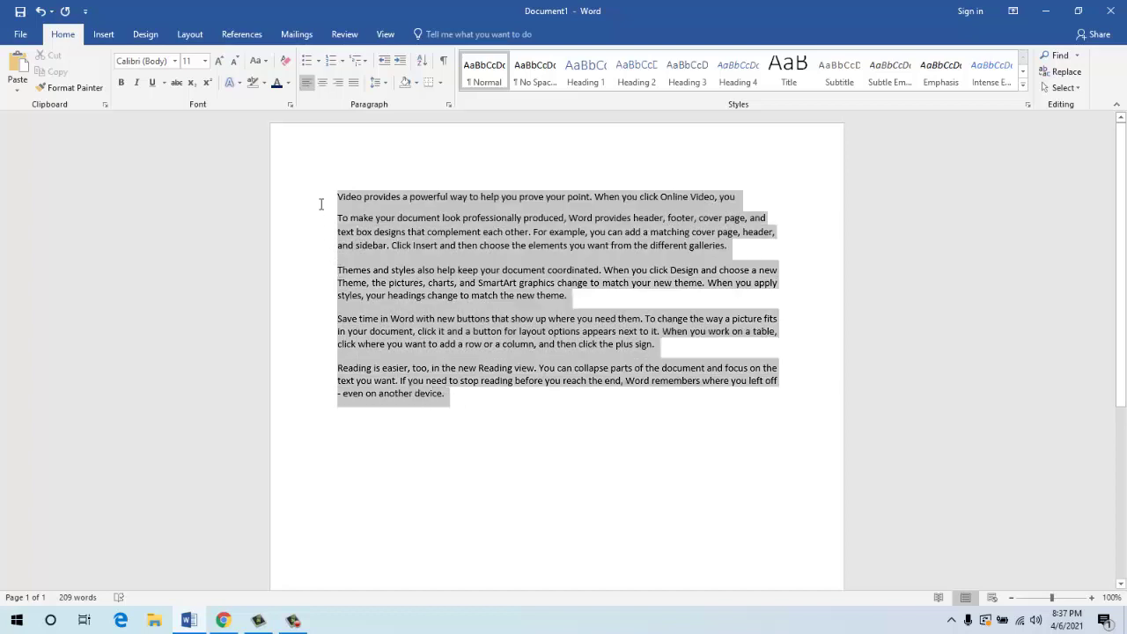
pyautogui.click(443, 64)
pyautogui.click(473, 331)
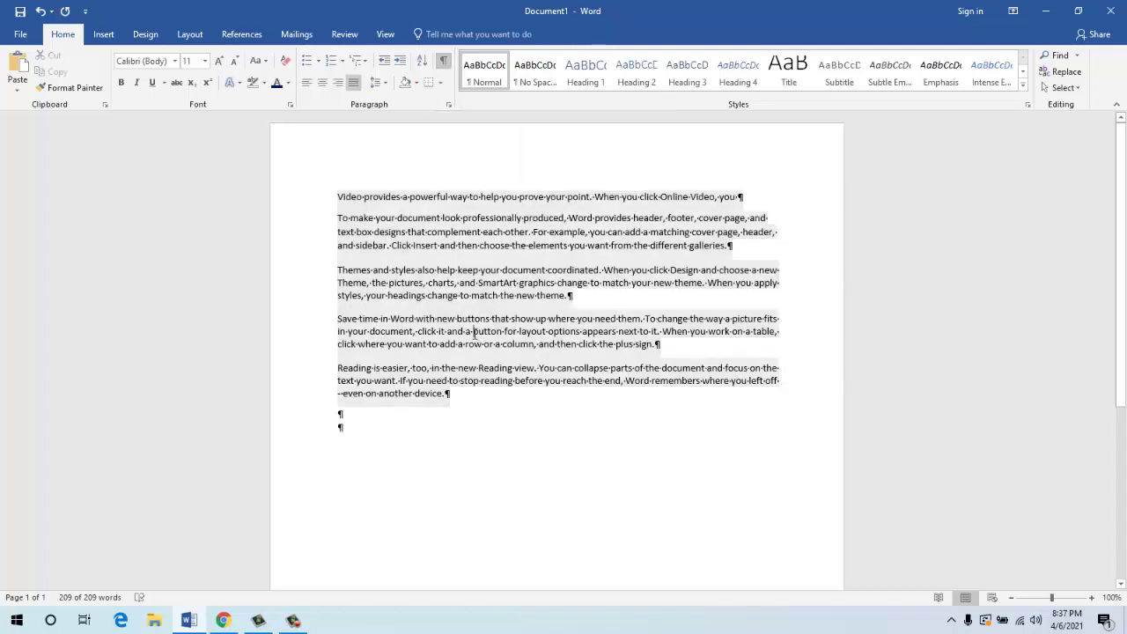
pyautogui.doubleClick(741, 196)
pyautogui.doubleClick(729, 245)
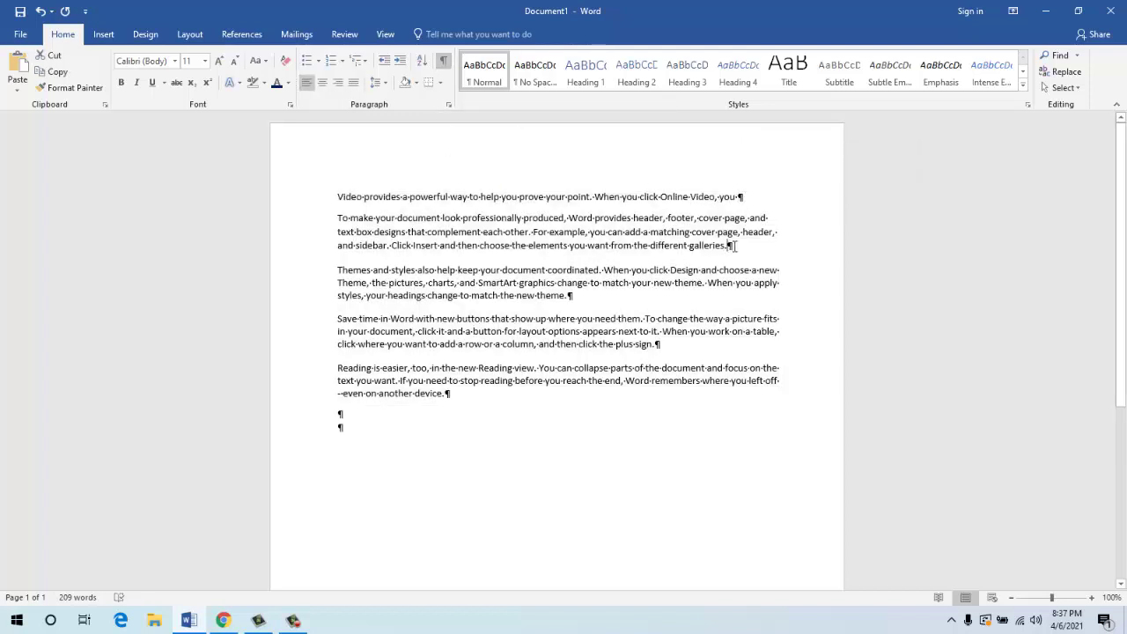
pyautogui.doubleClick(569, 296)
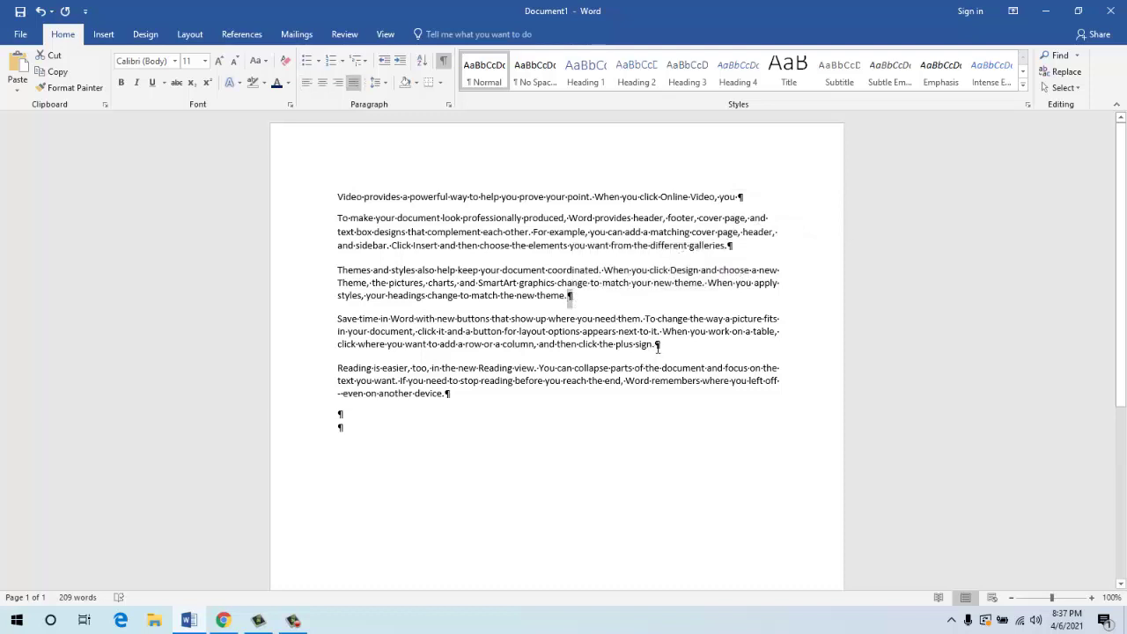
pyautogui.doubleClick(657, 344)
# - Add an empty paragraph at the end and insert blank lines before 'Click Insert'
pyautogui.click(359, 432)
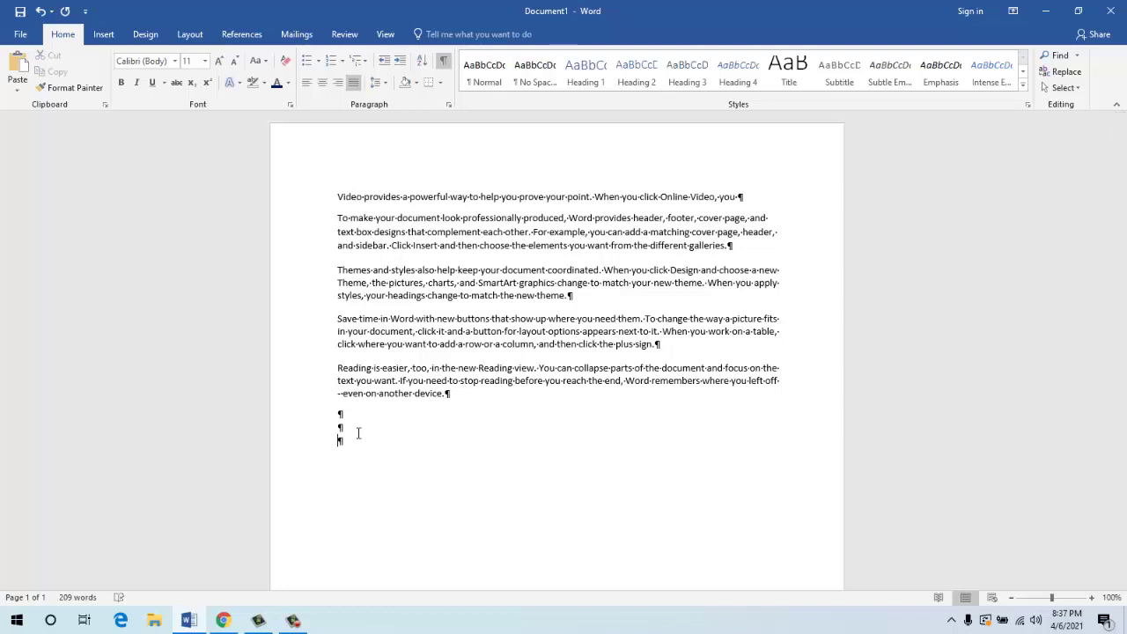
pyautogui.press('Return')
pyautogui.click(390, 244)
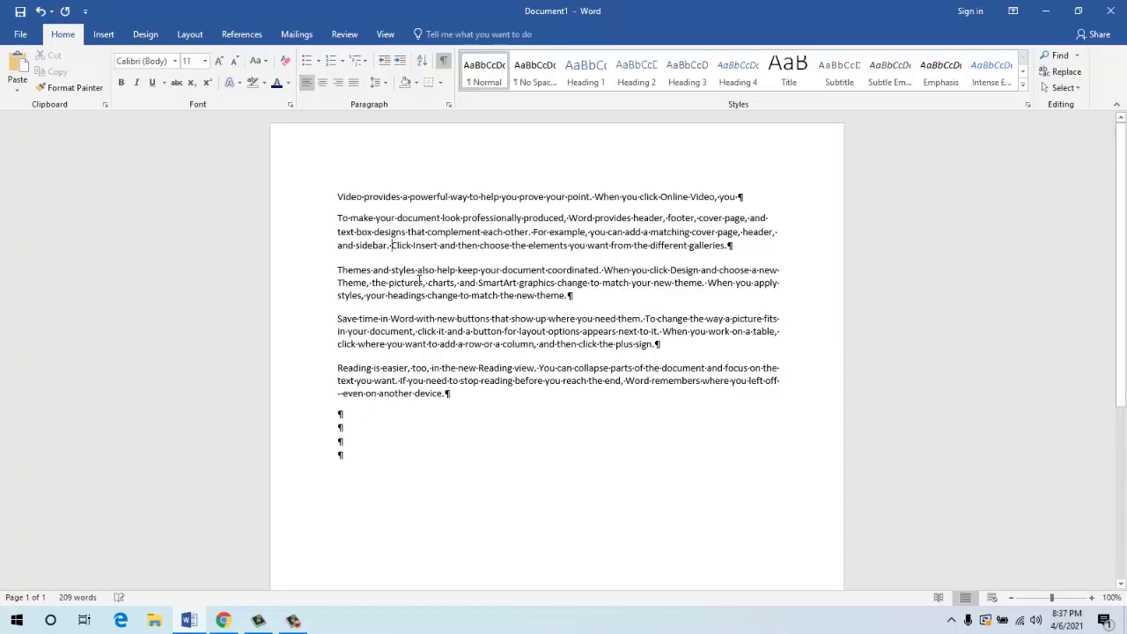
pyautogui.press('Return')
pyautogui.press('Return')
pyautogui.press('Return')
pyautogui.press('Return')
pyautogui.press('Return')
pyautogui.press('Return')
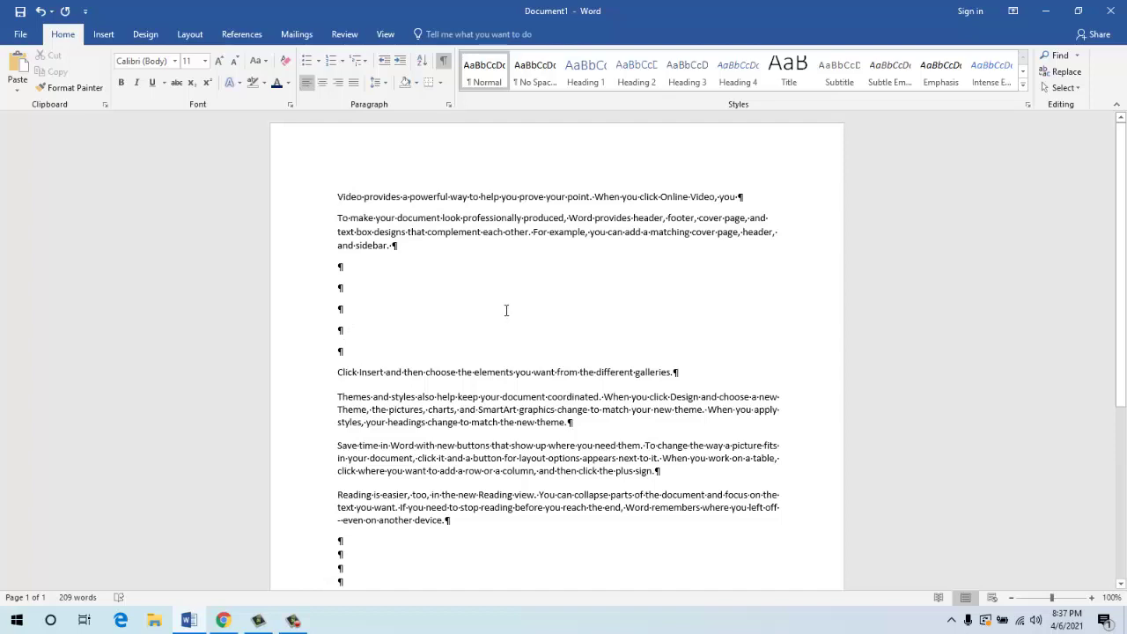
# - Add extra spaces after 'elements' in the Click Insert sentence, then select all text
pyautogui.keyDown('ctrl'); pyautogui.scroll(8, 507, 310); pyautogui.keyUp('ctrl')
pyautogui.scroll(-3, 308, 385)
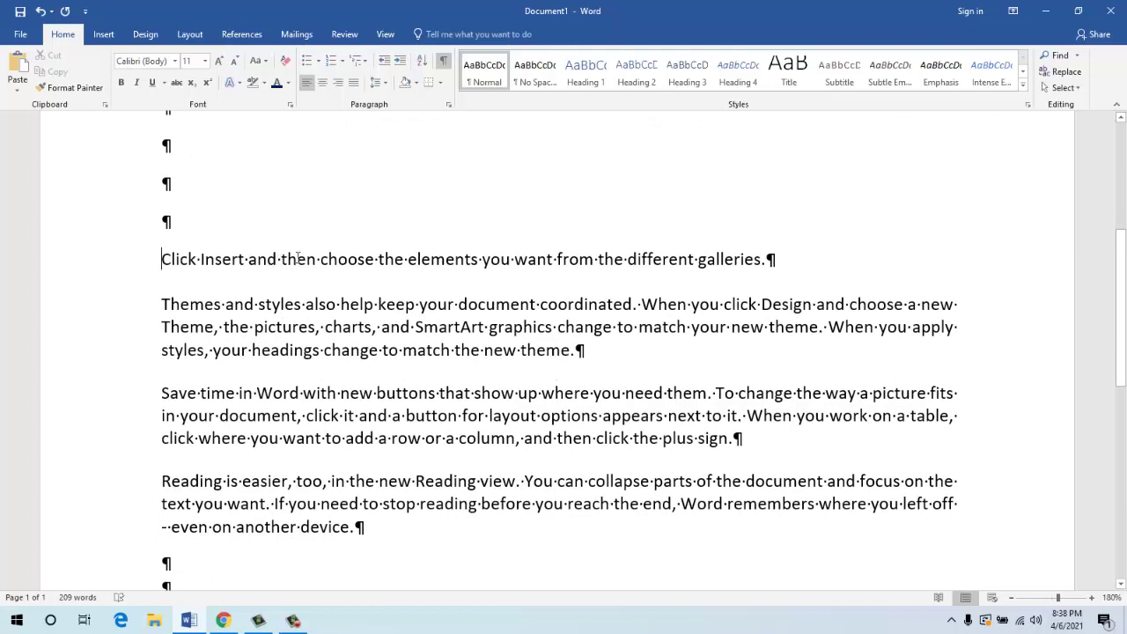
pyautogui.doubleClick(318, 261)
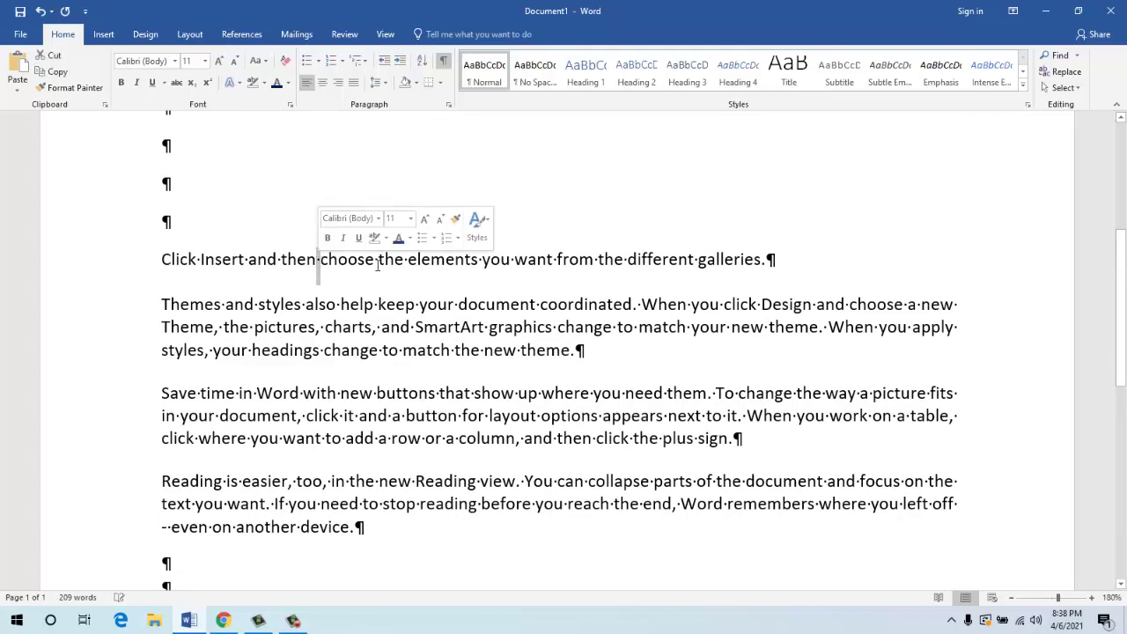
pyautogui.doubleClick(377, 262)
pyautogui.doubleClick(404, 261)
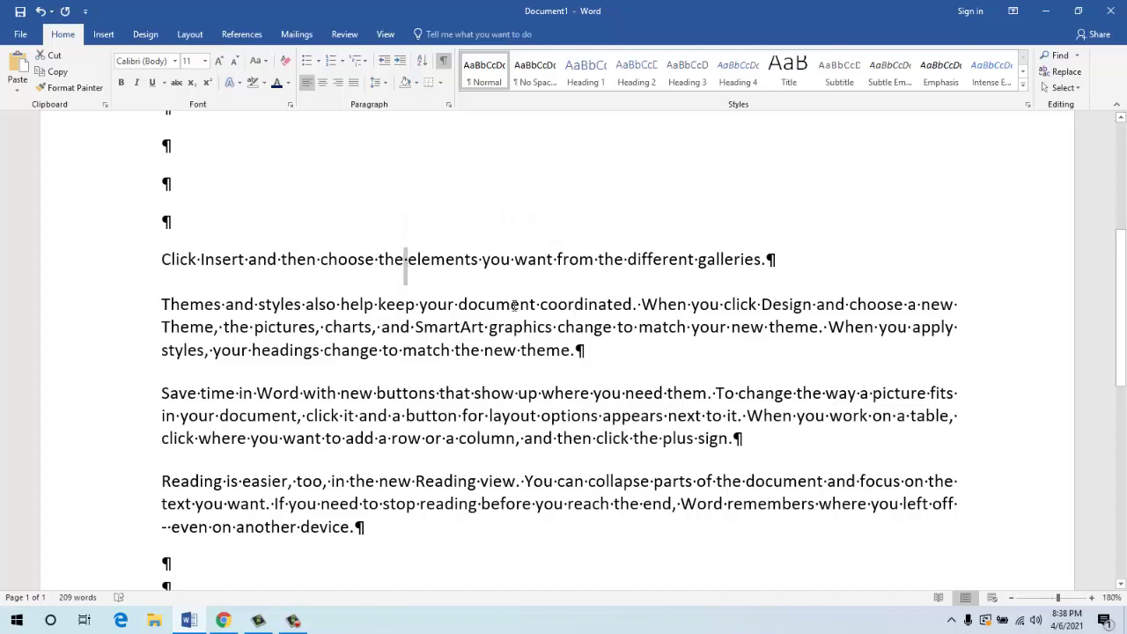
pyautogui.click(483, 261)
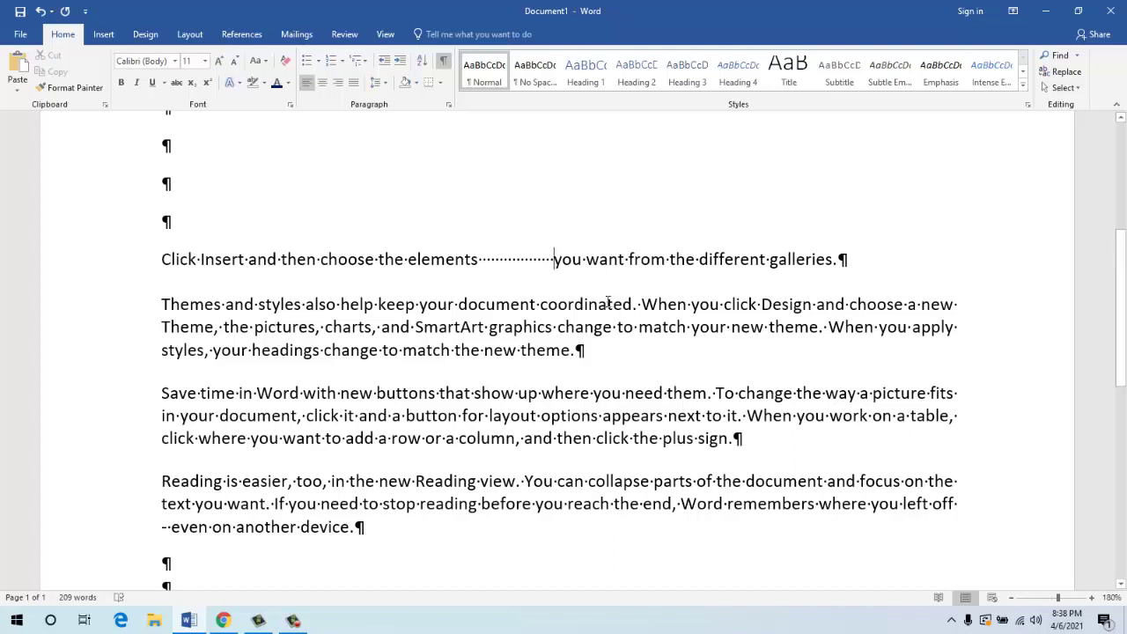
pyautogui.hotkey('ctrl', 'a')
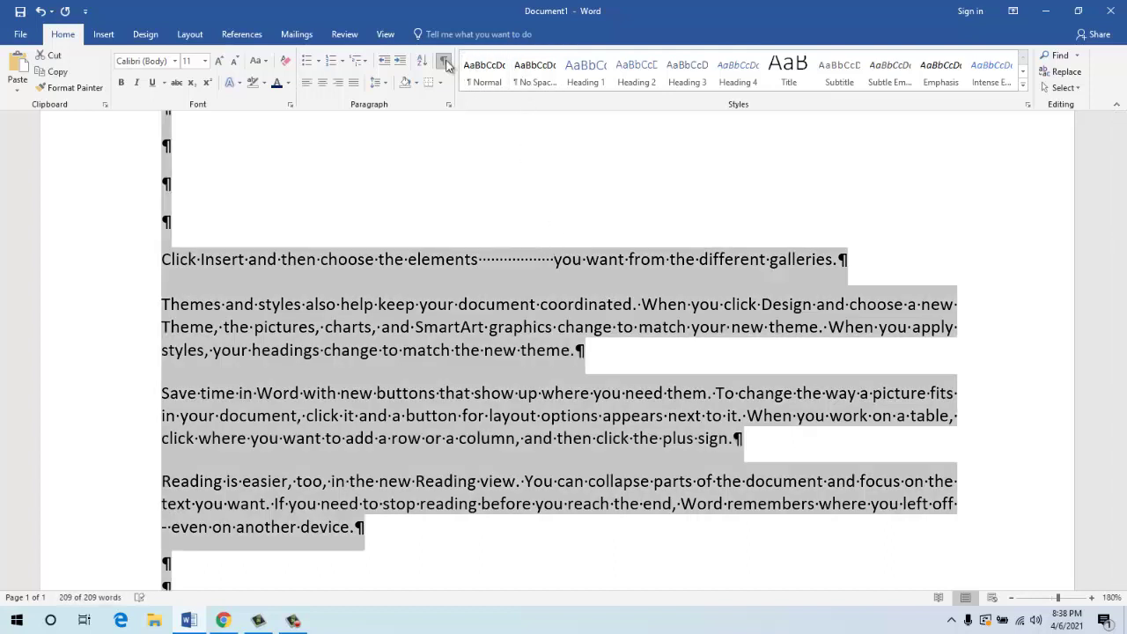
# - Hide paragraph marks and delete the blank lines above 'Click Insert'
pyautogui.click(445, 64)
pyautogui.scroll(3, 346, 297)
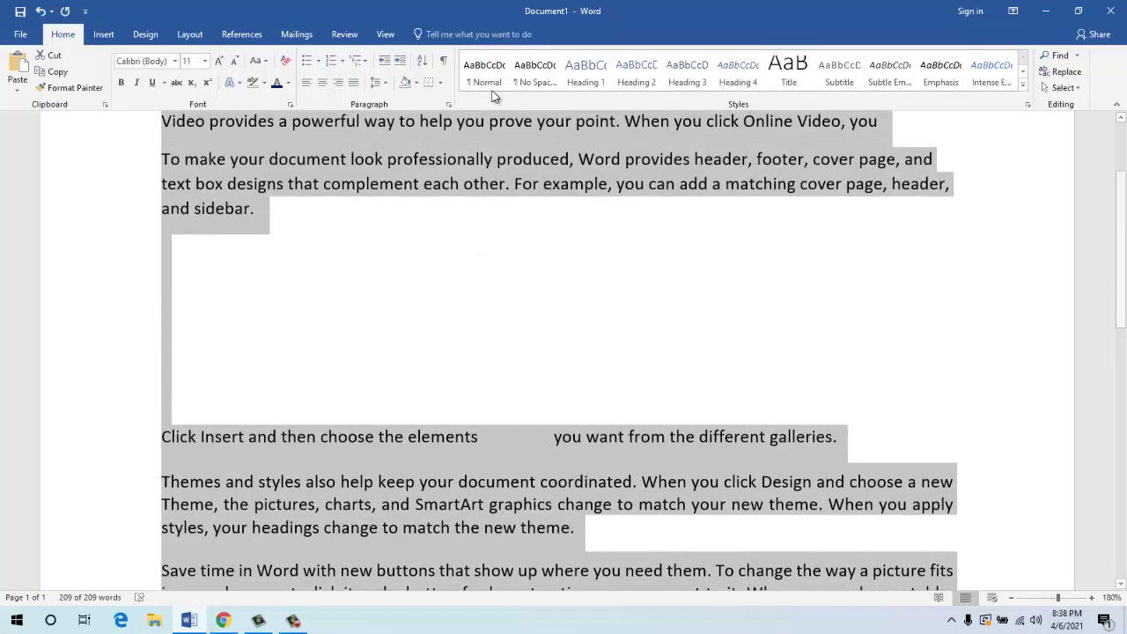
pyautogui.click(346, 296)
pyautogui.moveTo(186, 403); pyautogui.dragTo(189, 252)
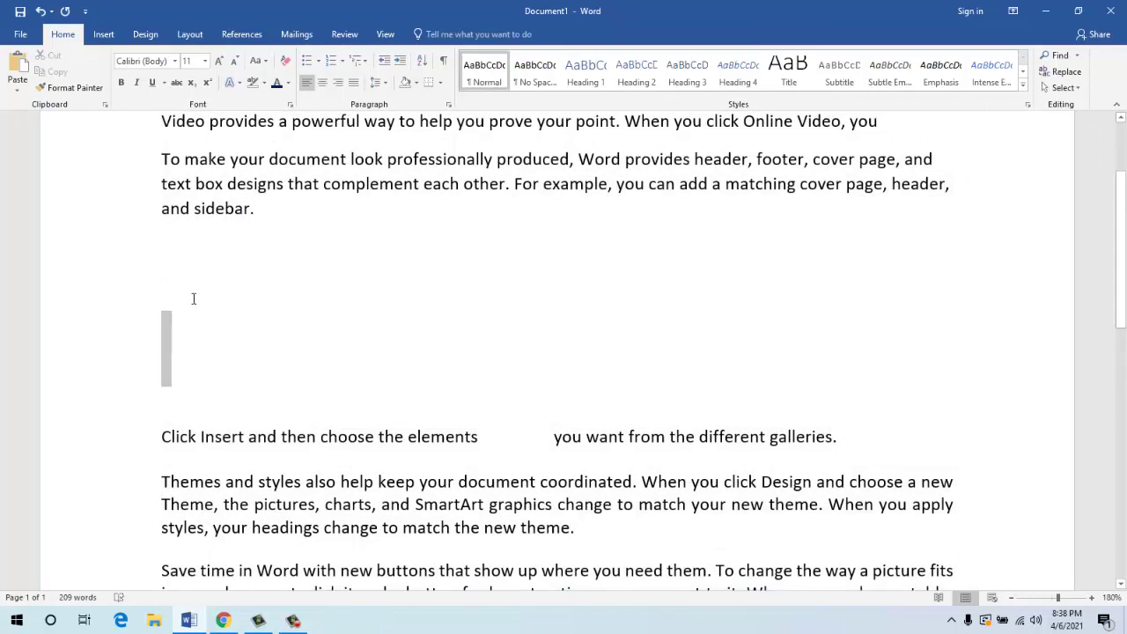
pyautogui.press('Delete')
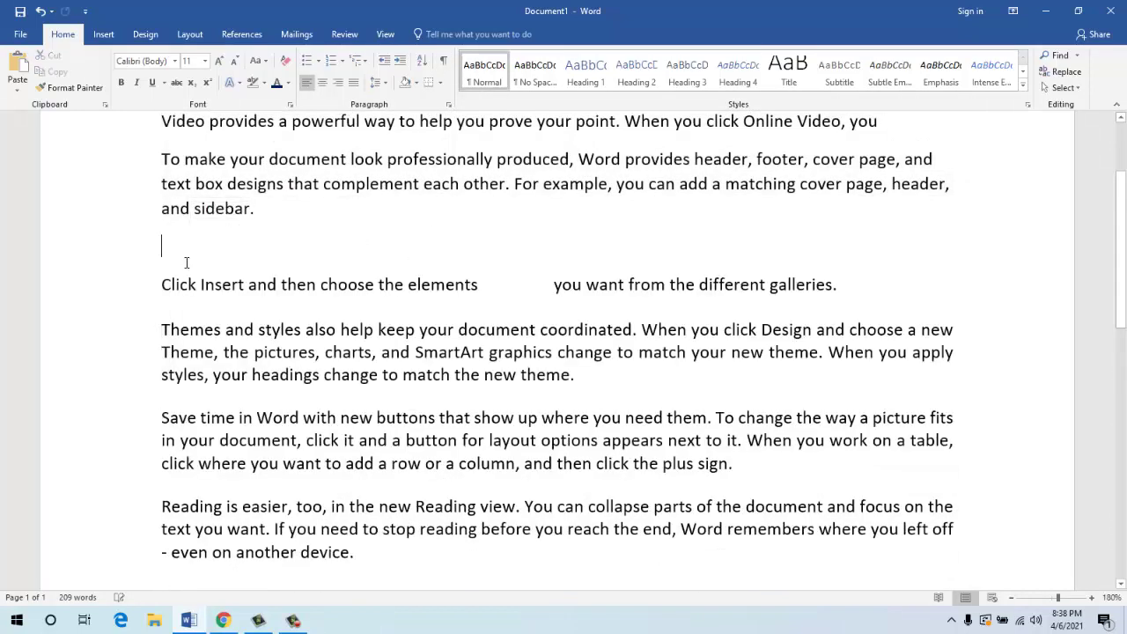
pyautogui.press('Delete')
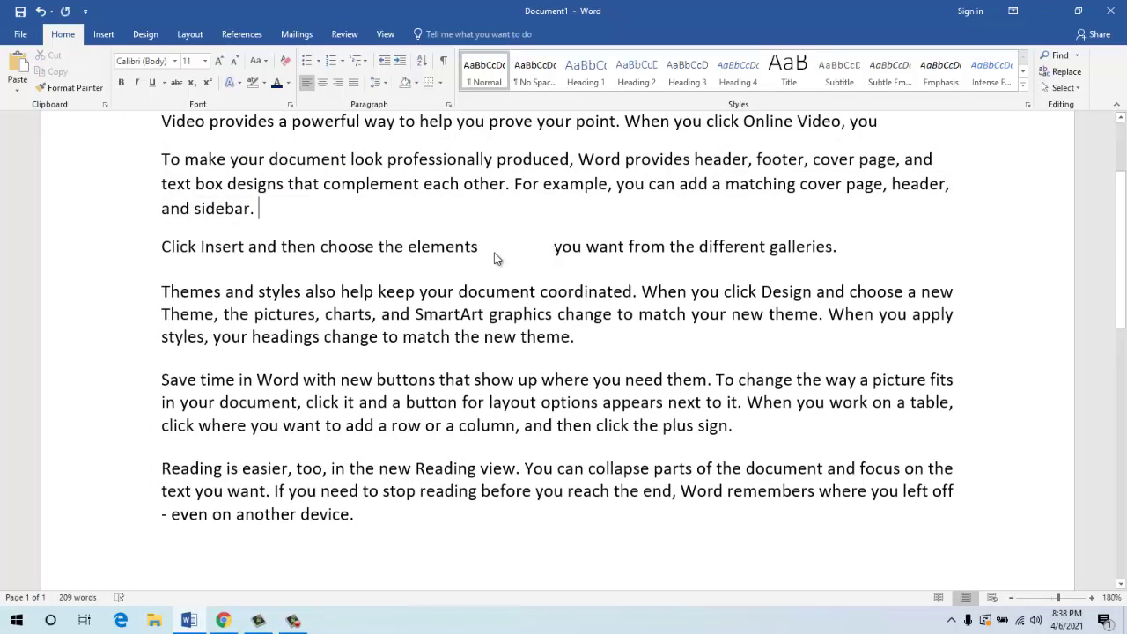
# - Delete the run of spaces between 'elements' and 'you want'
pyautogui.moveTo(553, 247); pyautogui.dragTo(483, 251)
pyautogui.press('Delete')
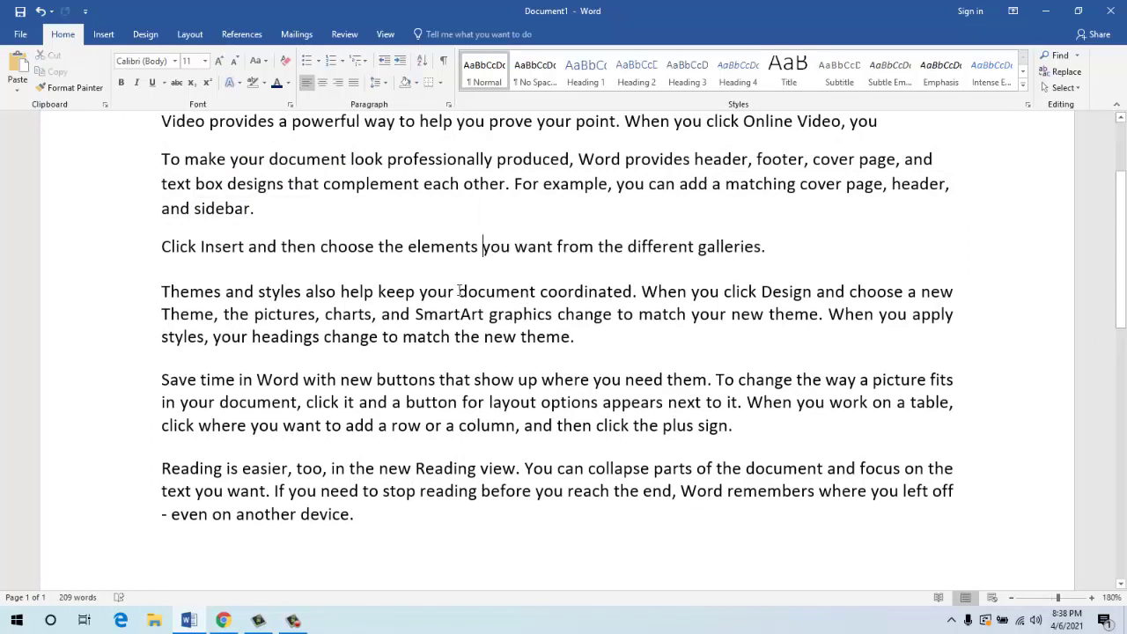
pyautogui.scroll(2, 408, 264)
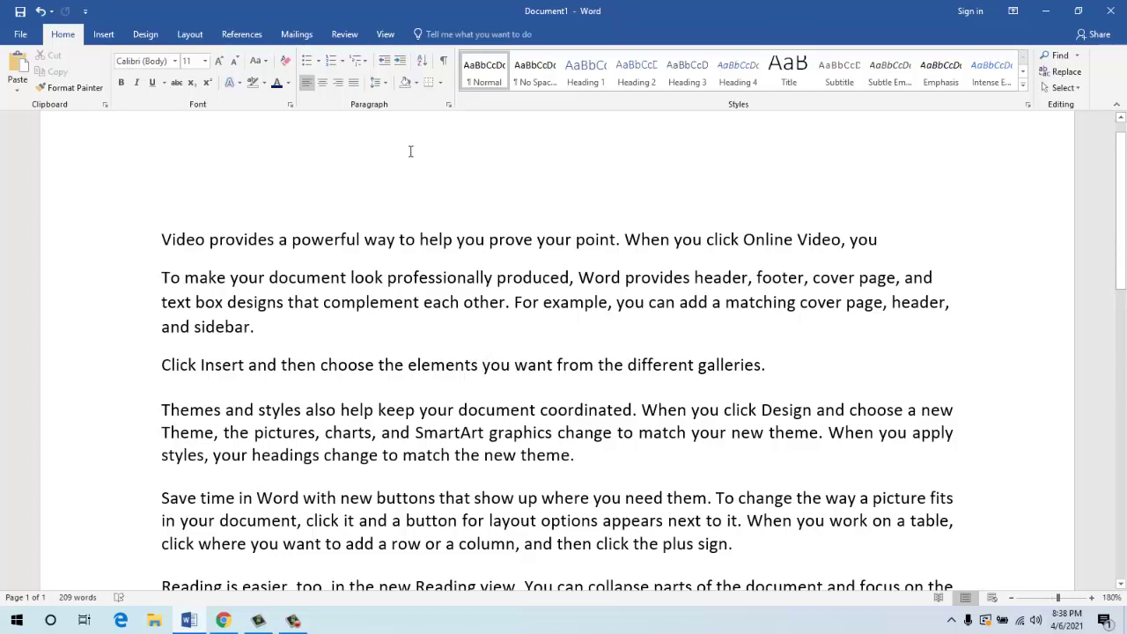
pyautogui.click(427, 63)
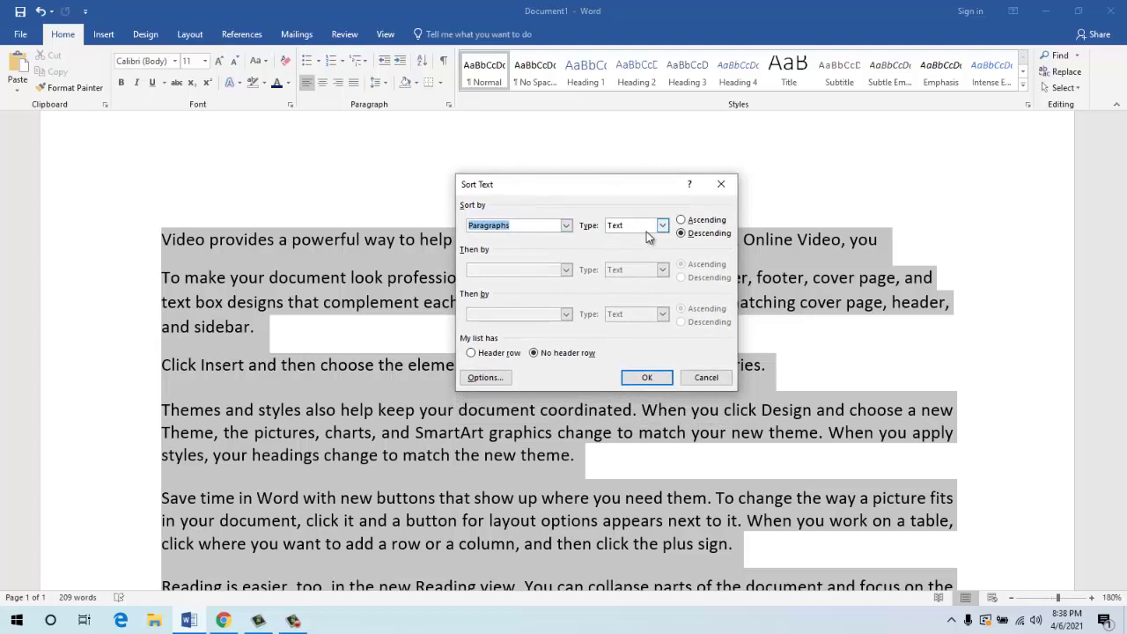
pyautogui.click(657, 227)
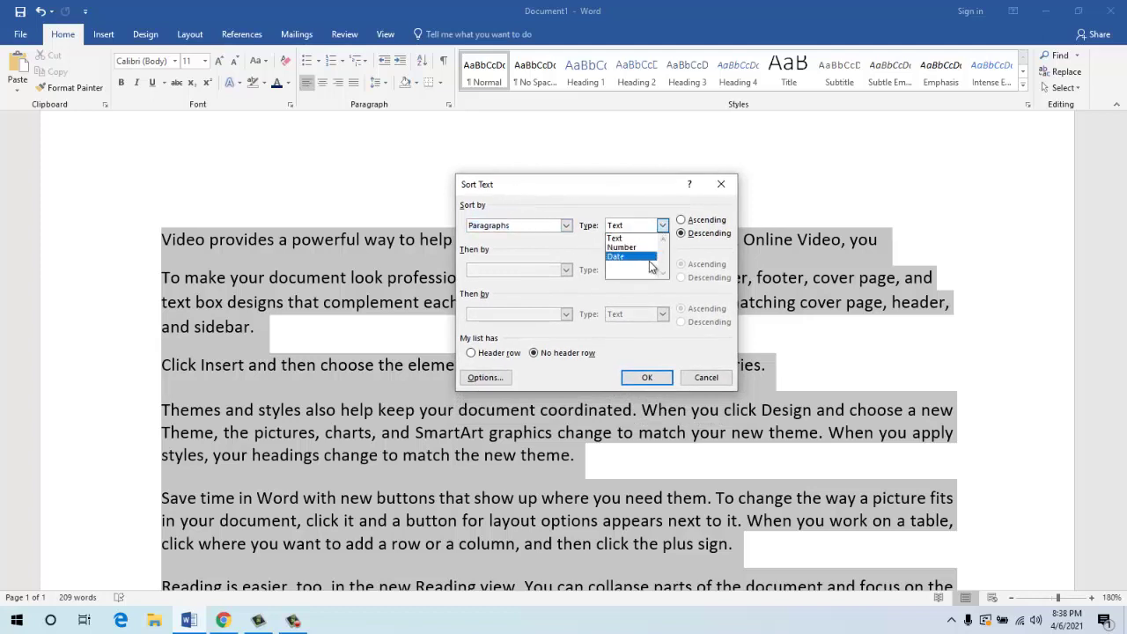
pyautogui.click(667, 202)
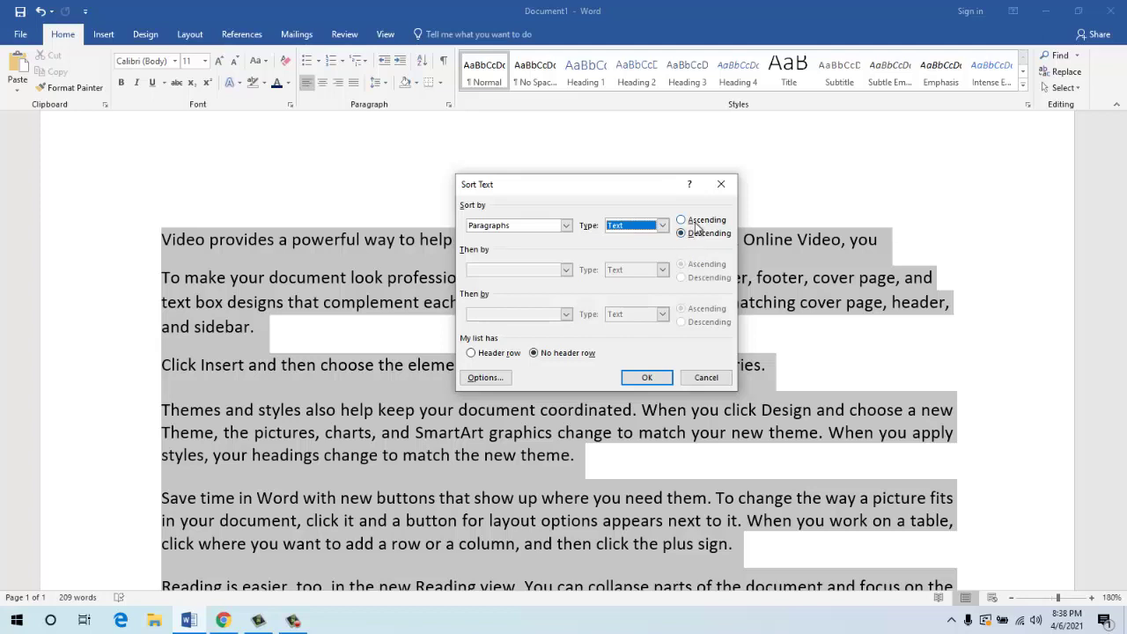
pyautogui.click(505, 353)
pyautogui.click(534, 352)
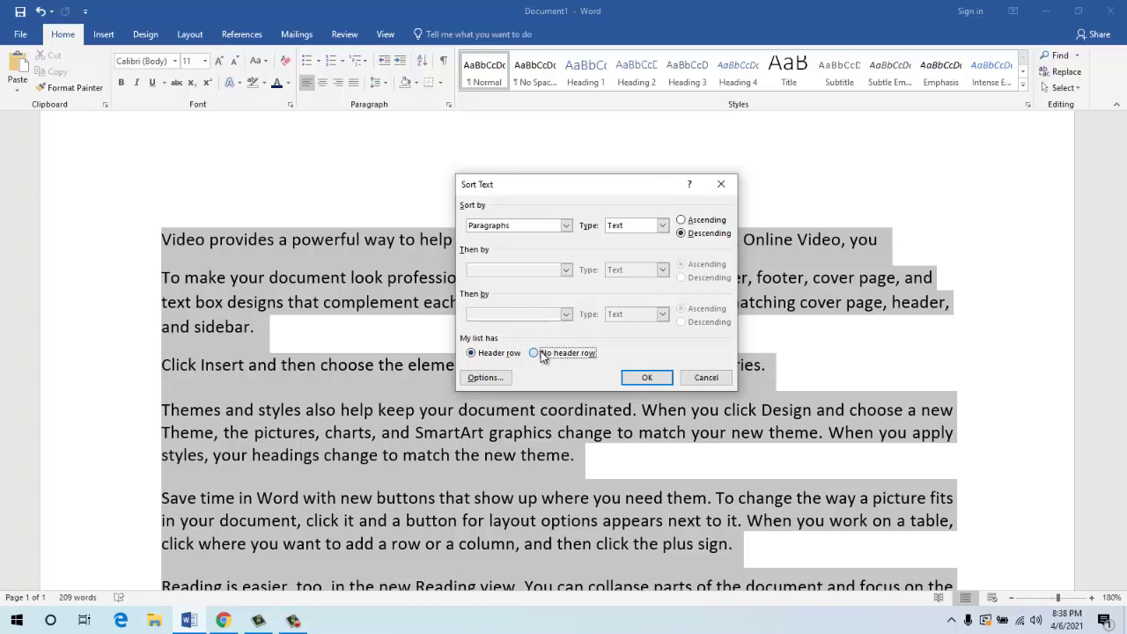
pyautogui.click(492, 379)
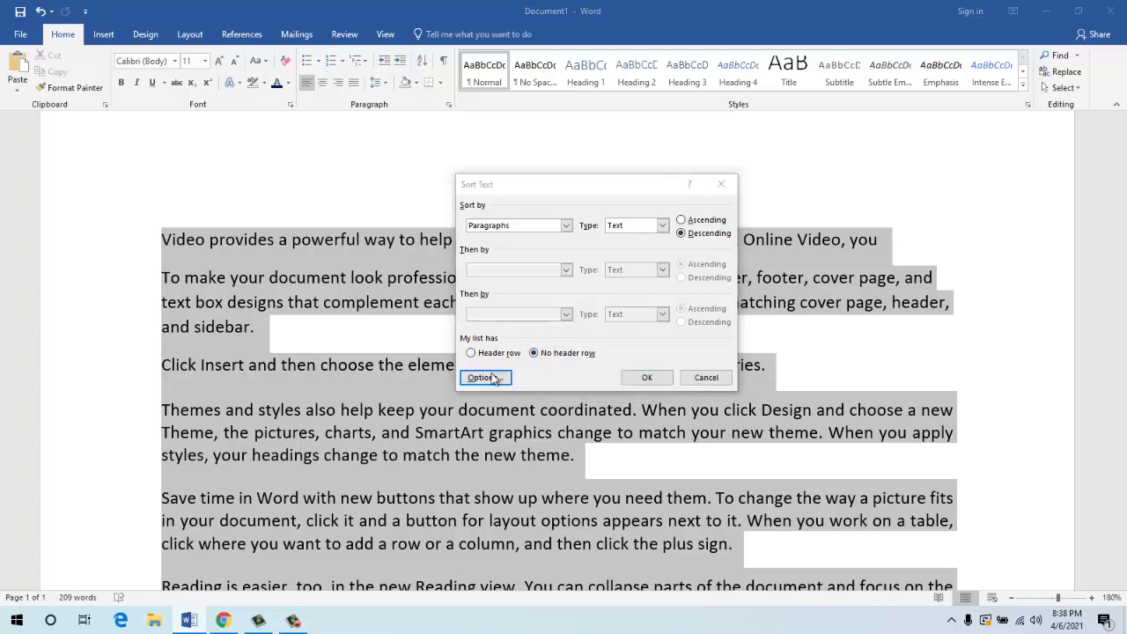
pyautogui.moveTo(514, 204); pyautogui.dragTo(385, 209)
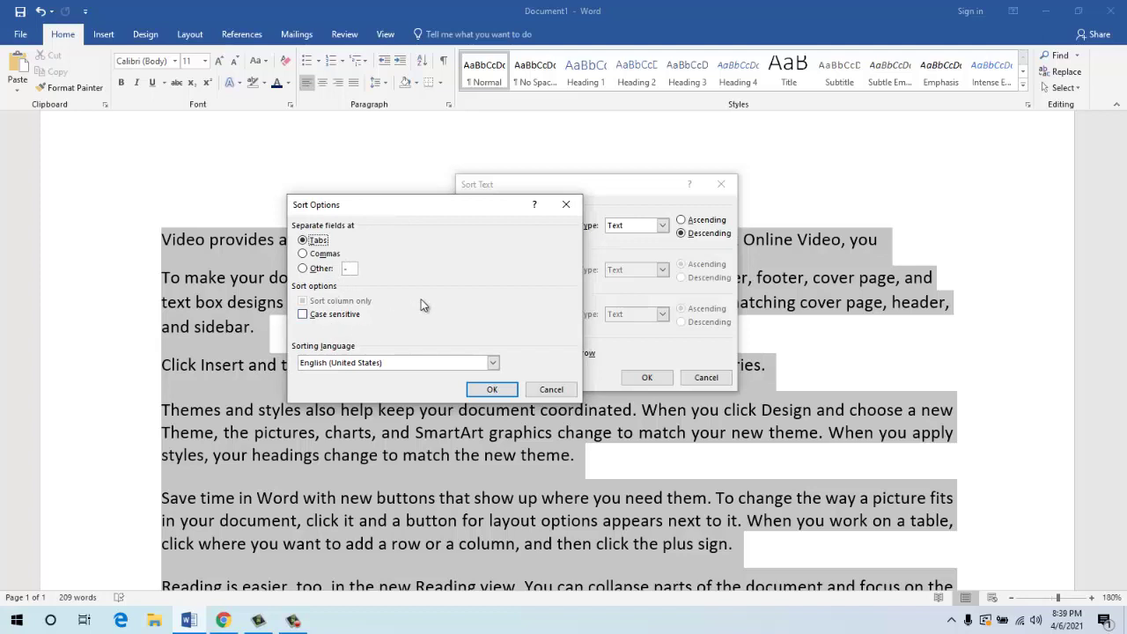
pyautogui.click(320, 253)
pyautogui.click(322, 268)
pyautogui.click(304, 242)
pyautogui.click(305, 242)
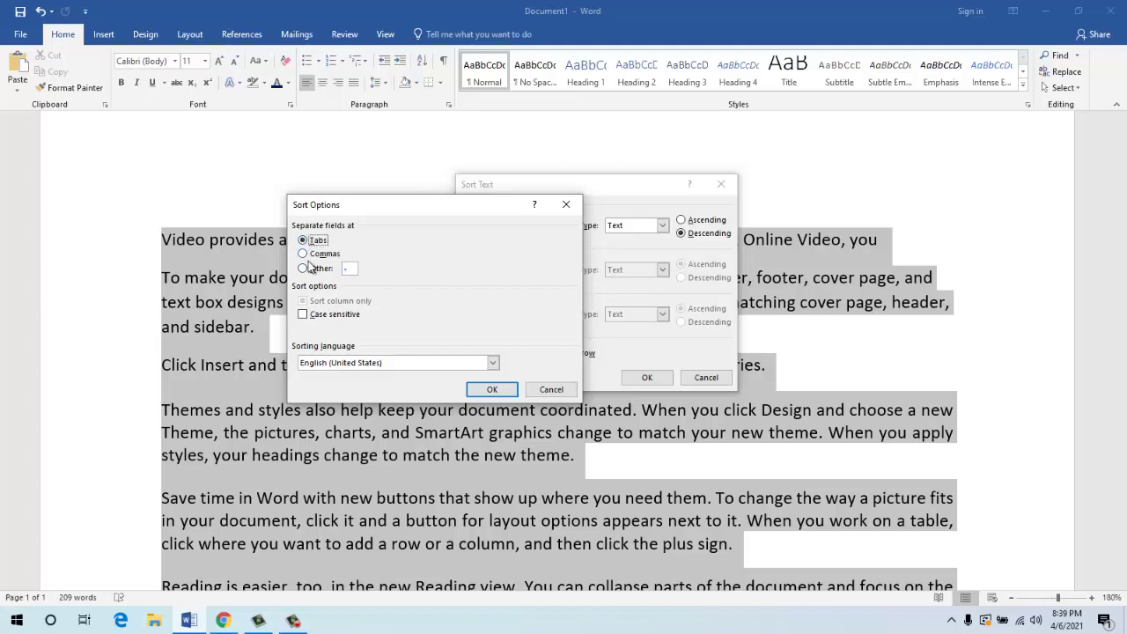
pyautogui.click(532, 391)
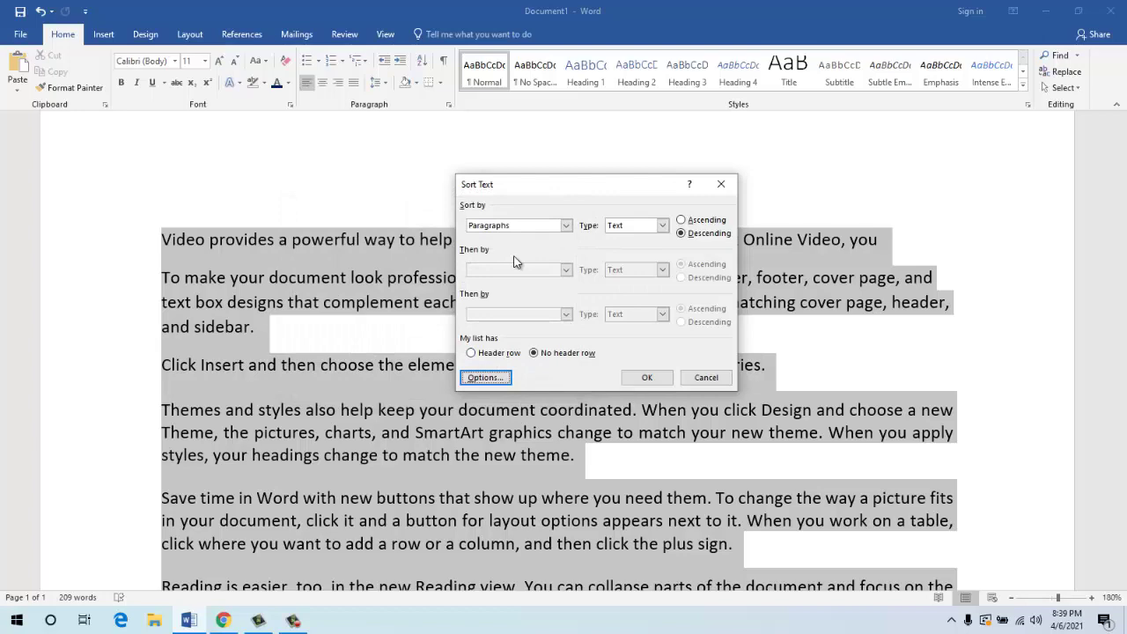
pyautogui.click(721, 184)
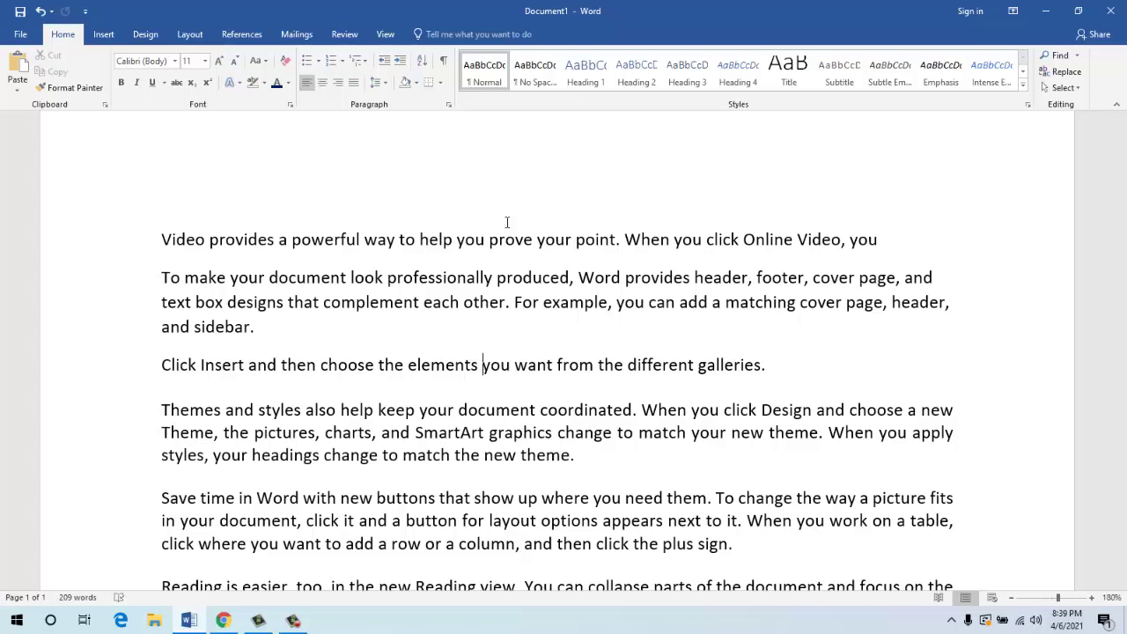
# - Zoom out to 120% and select the six paragraphs from Online Video to Reading view
pyautogui.scroll(-6, 508, 222)
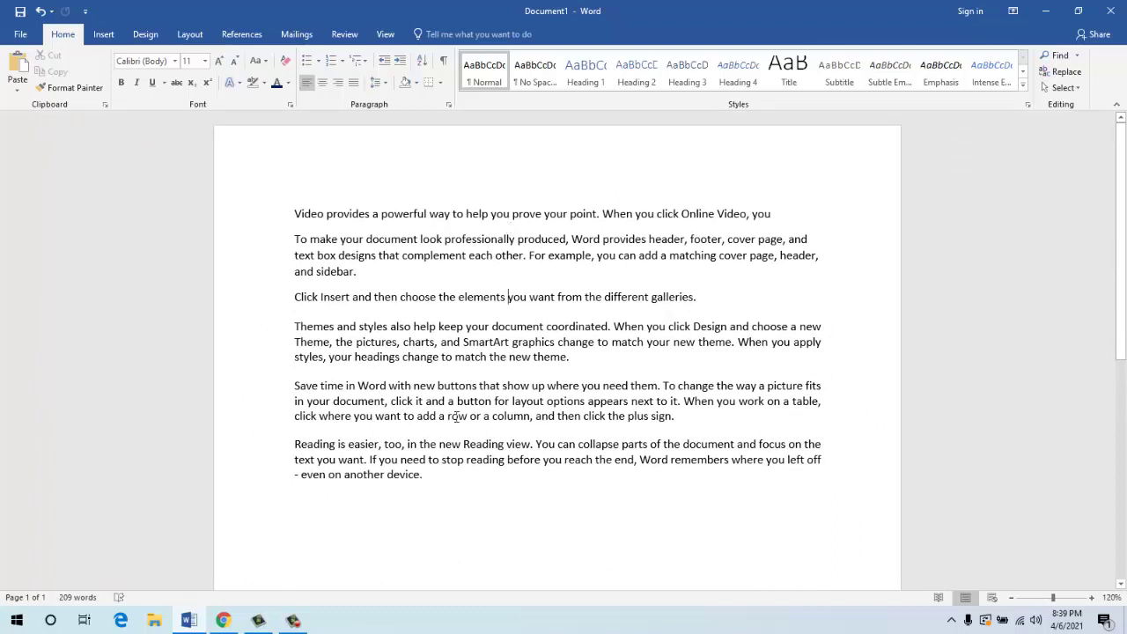
pyautogui.moveTo(426, 476); pyautogui.dragTo(283, 196)
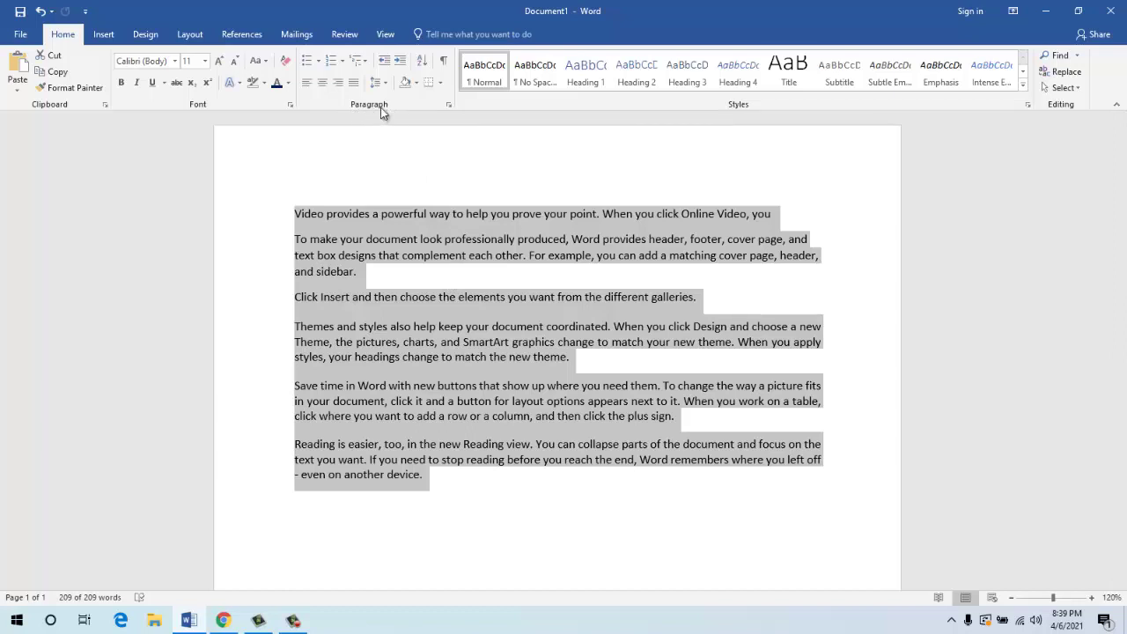
pyautogui.click(450, 106)
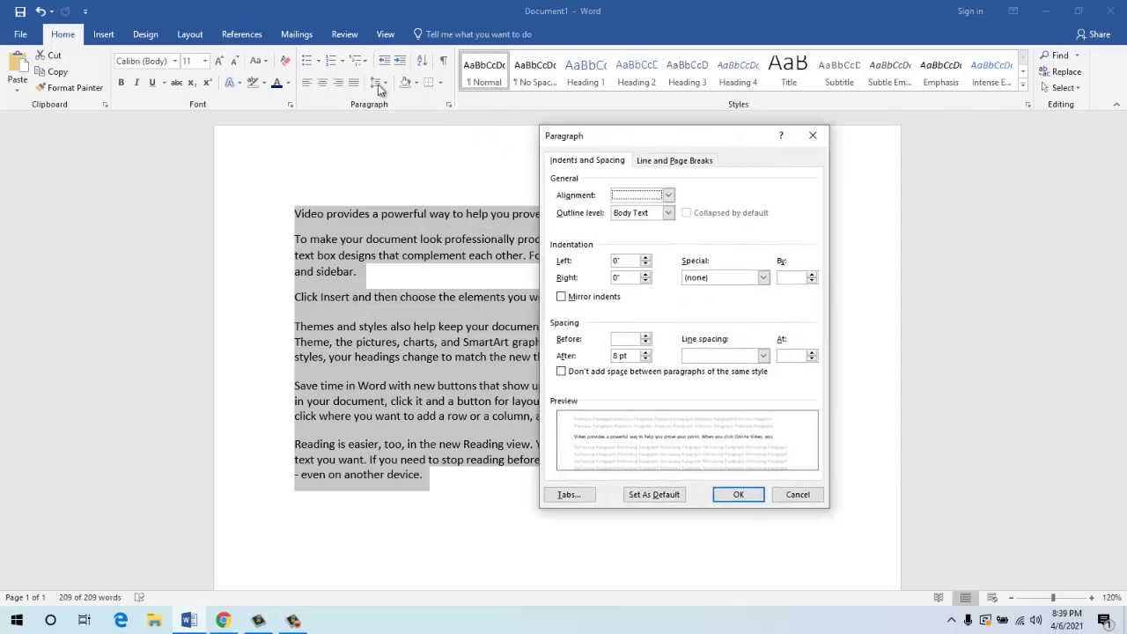
pyautogui.moveTo(573, 142); pyautogui.dragTo(596, 151)
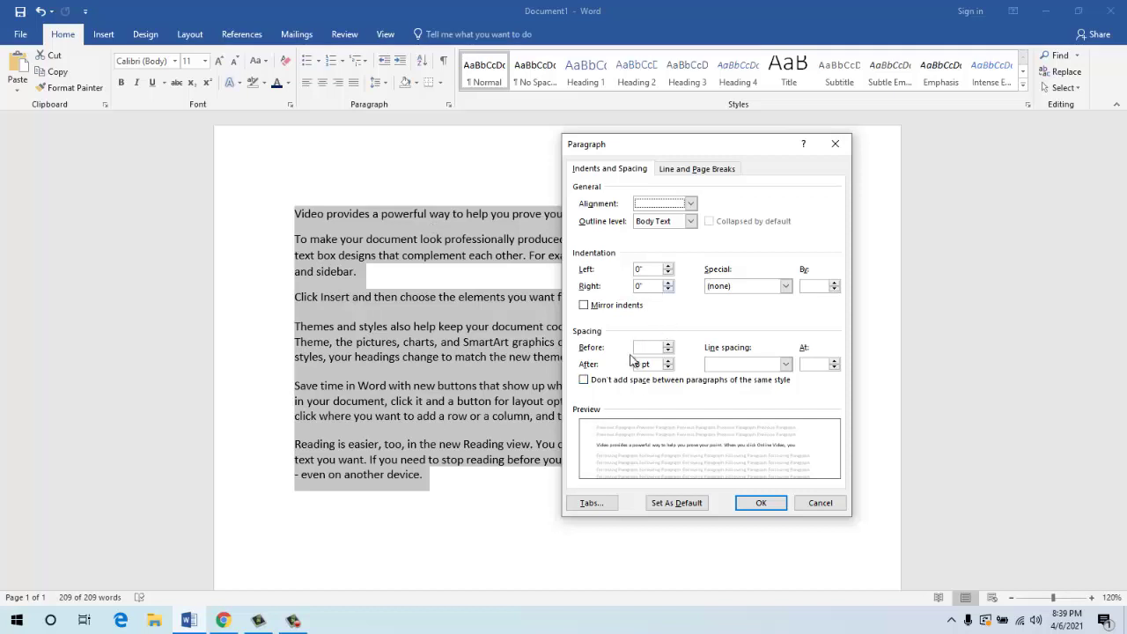
pyautogui.moveTo(670, 147); pyautogui.dragTo(720, 148)
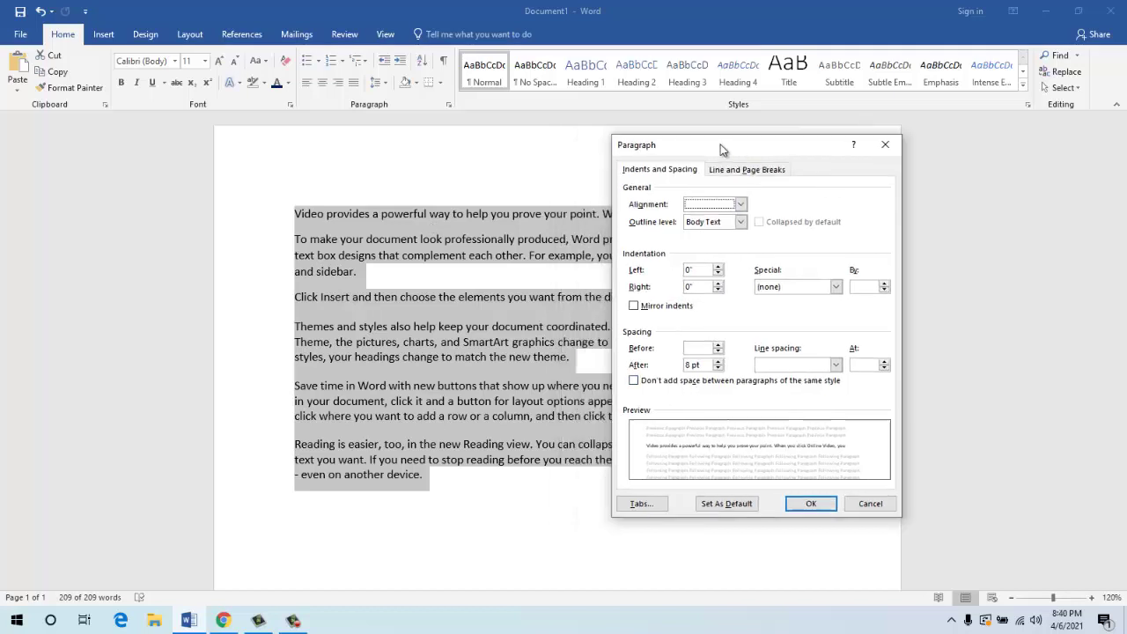
pyautogui.click(886, 147)
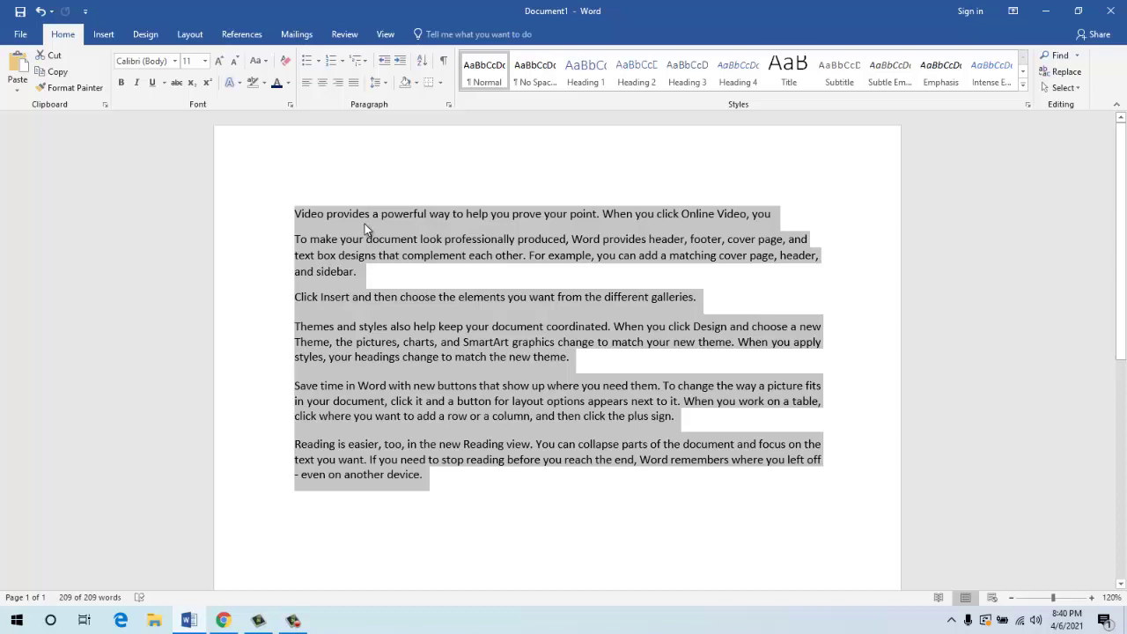
pyautogui.hotkey('ctrl', 'shift', 'l')
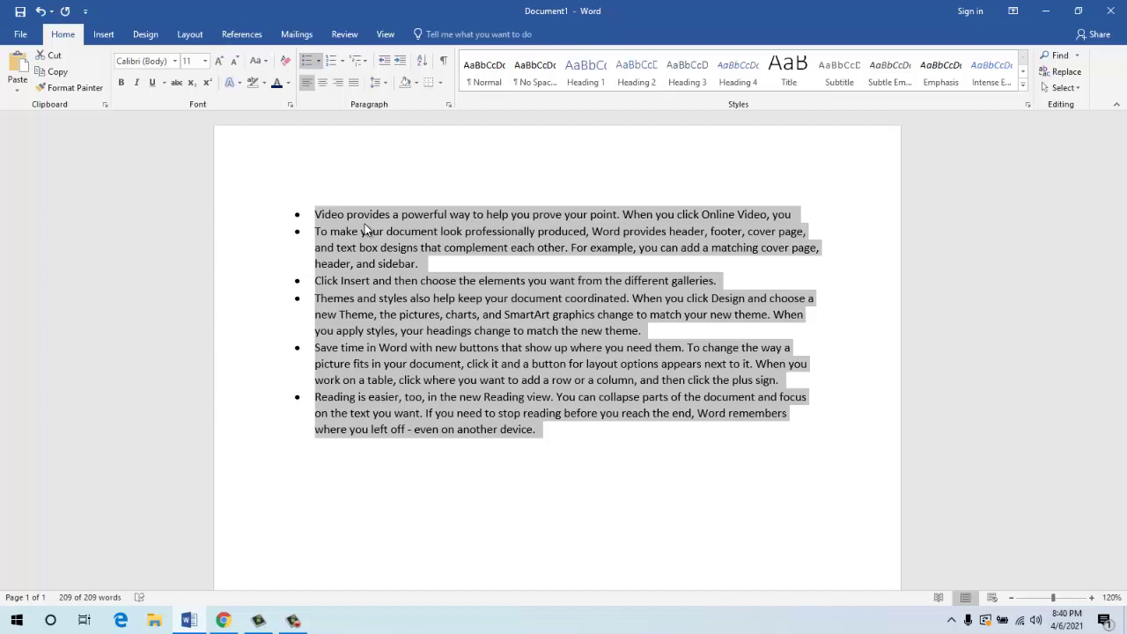
pyautogui.hotkey('ctrl', 'shift', 'n')
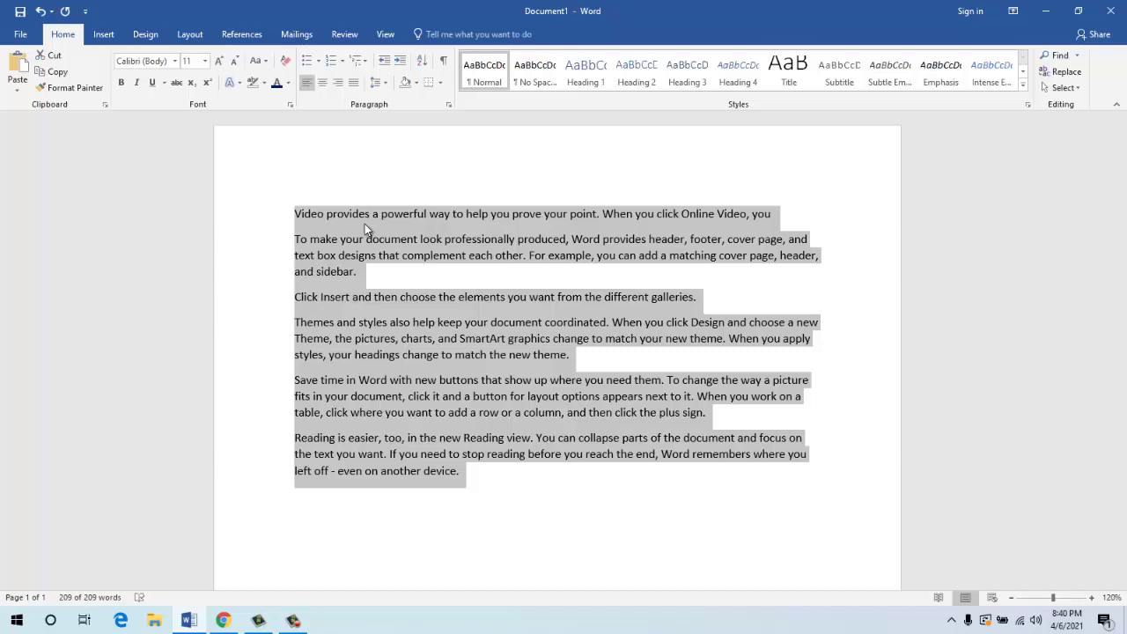
pyautogui.click(319, 60)
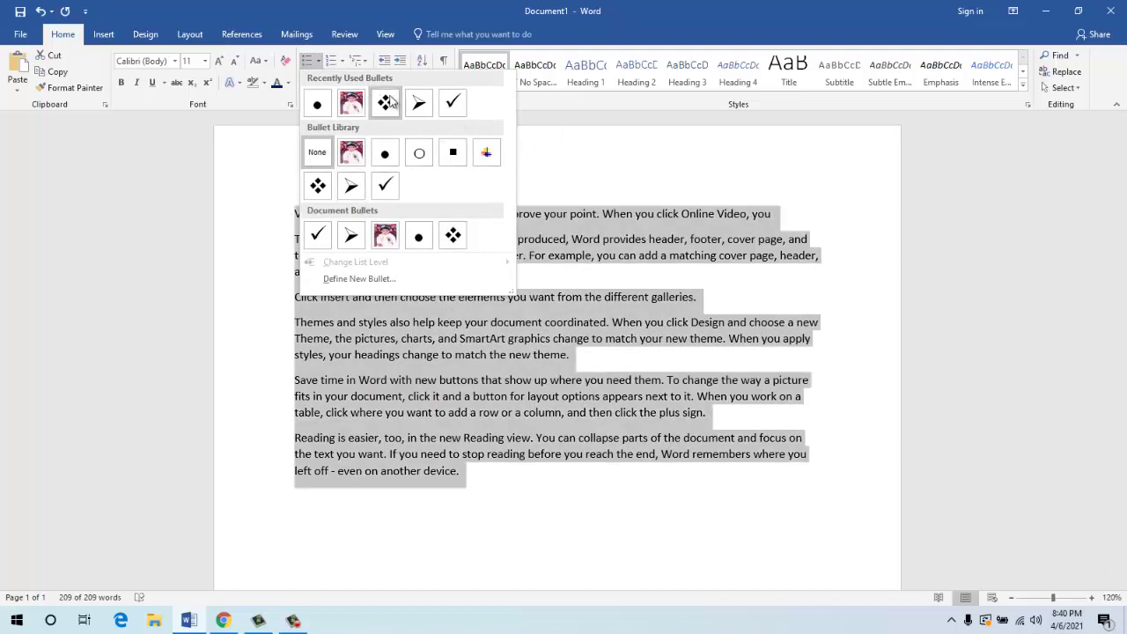
pyautogui.click(368, 299)
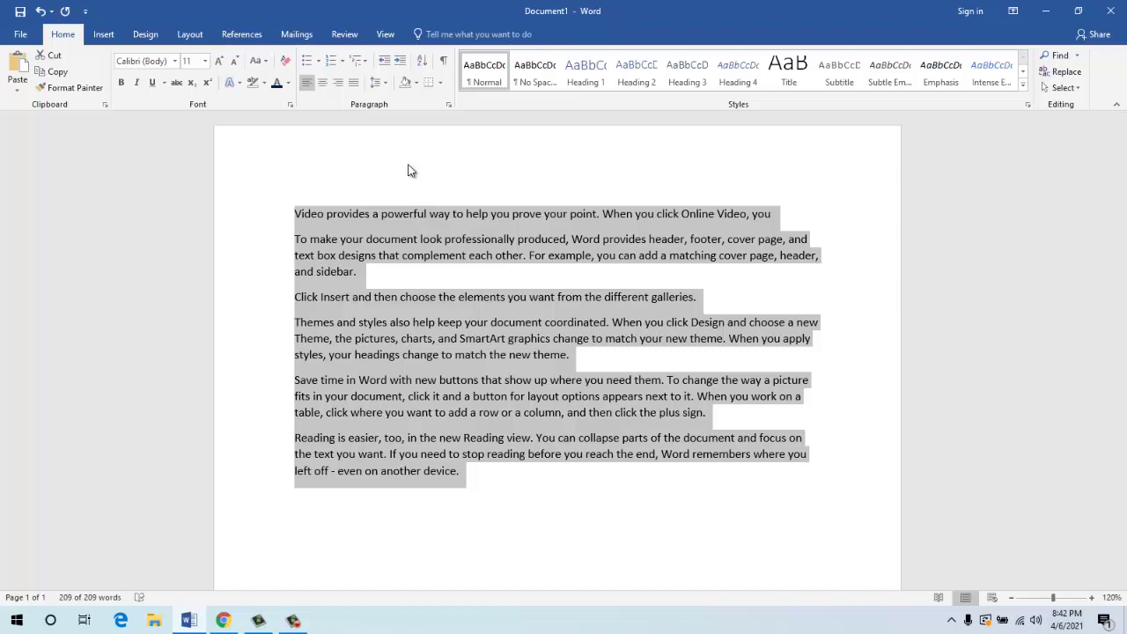
# - Open the Paragraph dialog from the shortcut menu and move it aside to review settings
pyautogui.hotkey('shift', 'F10')
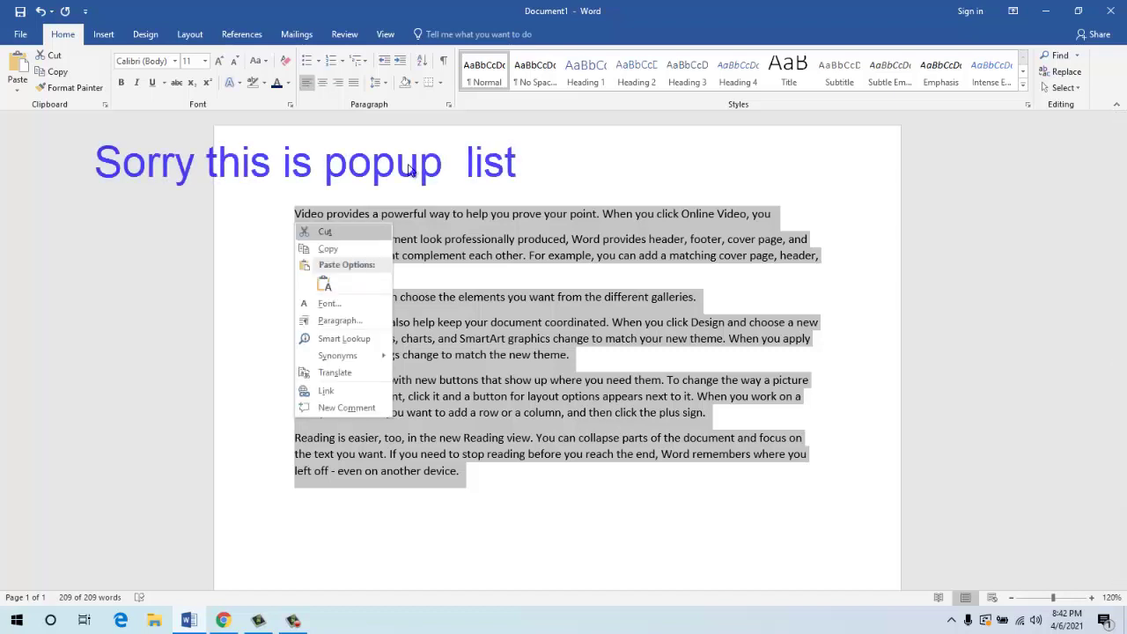
pyautogui.press('Down')
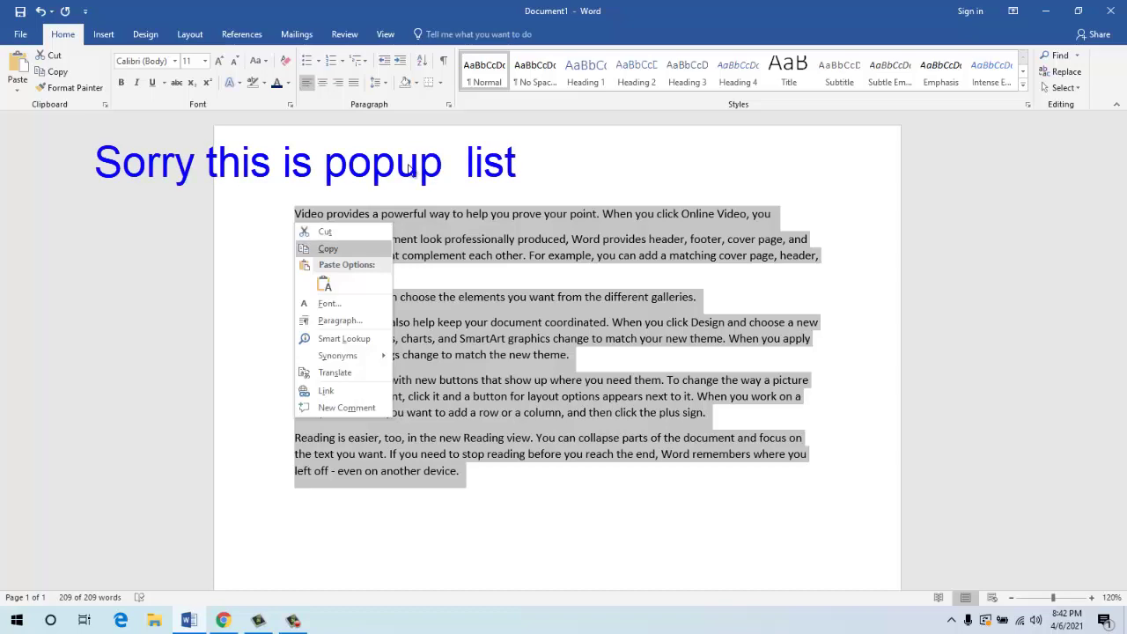
pyautogui.press('Down')
pyautogui.press('Down')
pyautogui.press('Down')
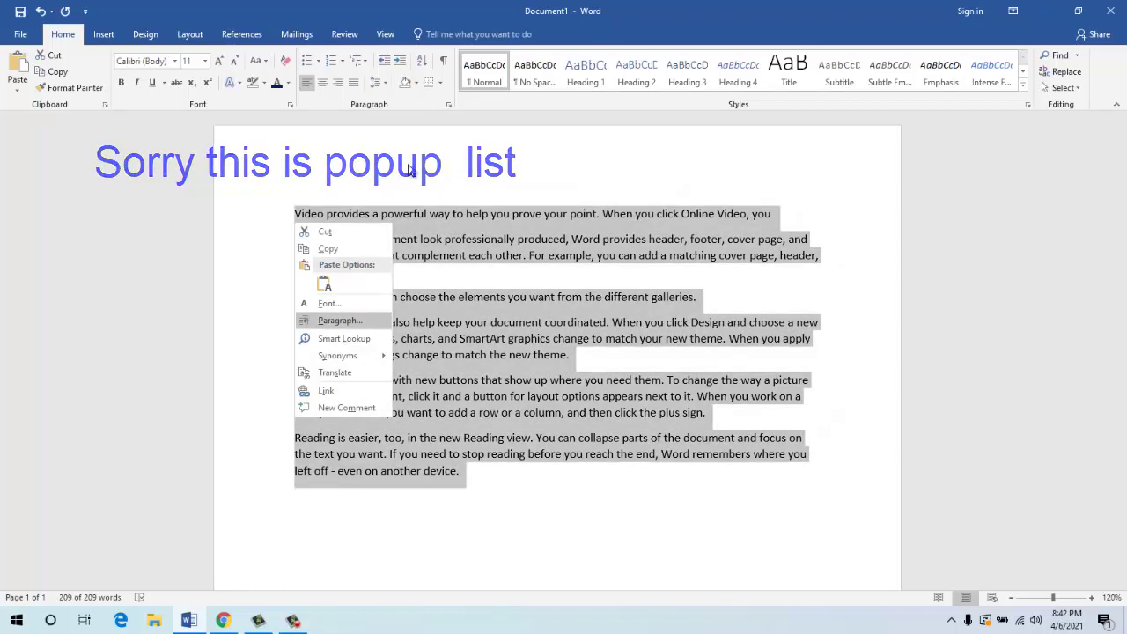
pyautogui.press('Return')
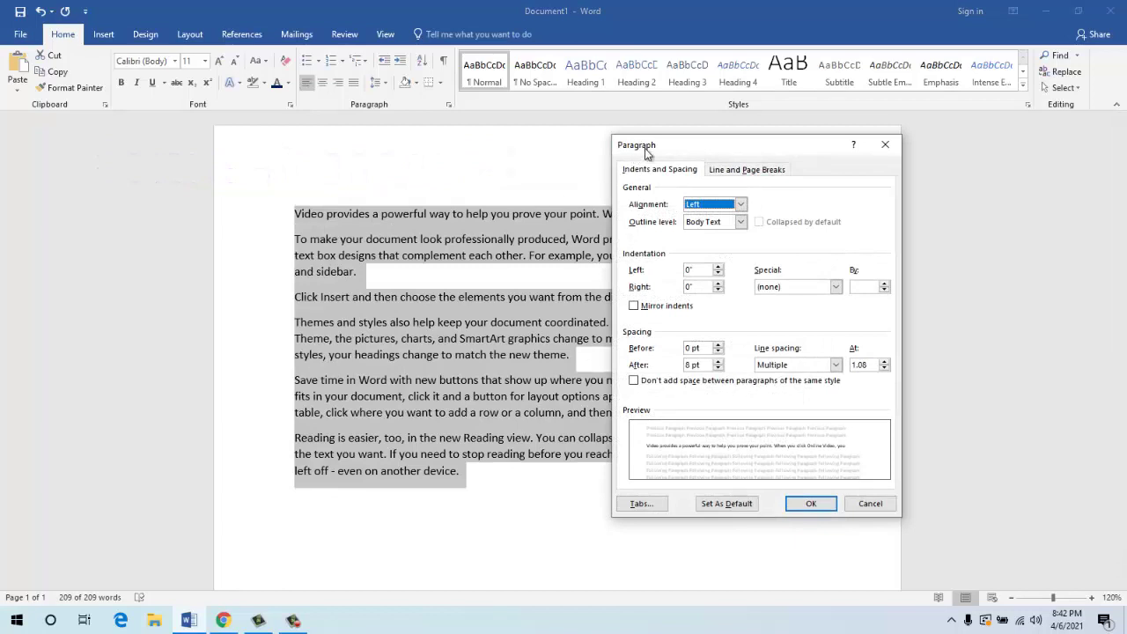
pyautogui.moveTo(646, 151); pyautogui.dragTo(616, 149)
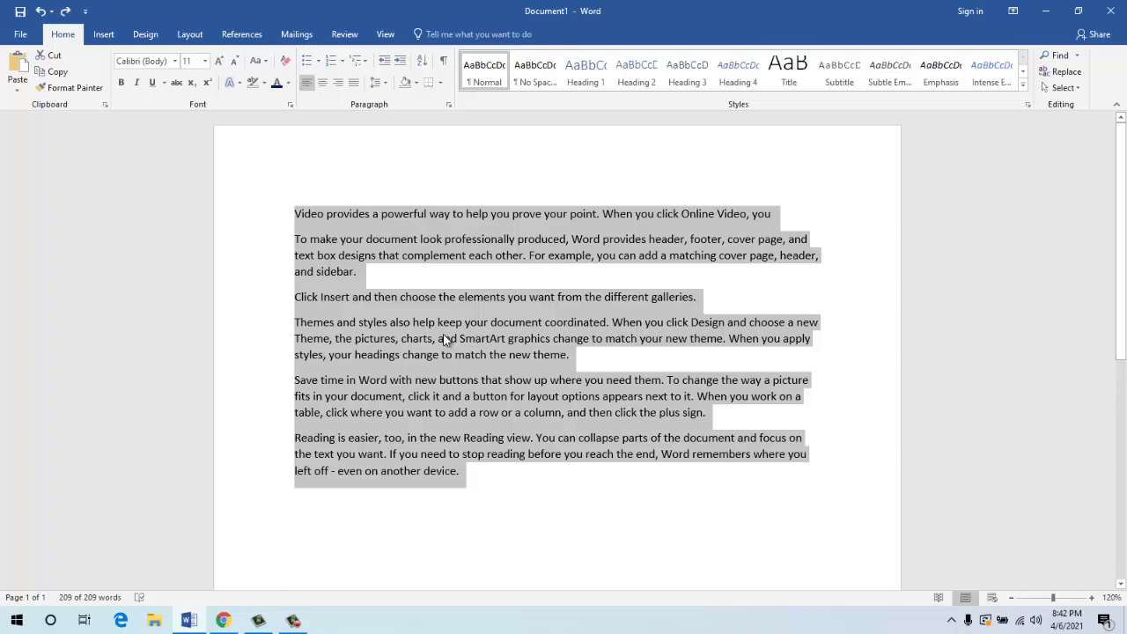
pyautogui.hotkey('ctrl', 'j')
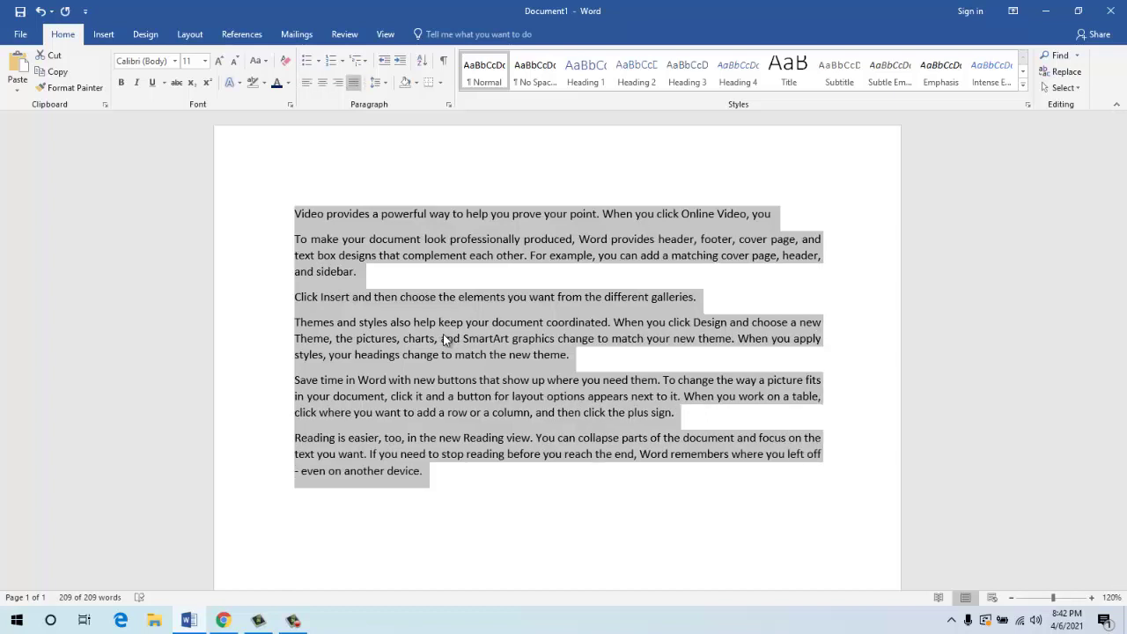
pyautogui.hotkey('ctrl', 'l')
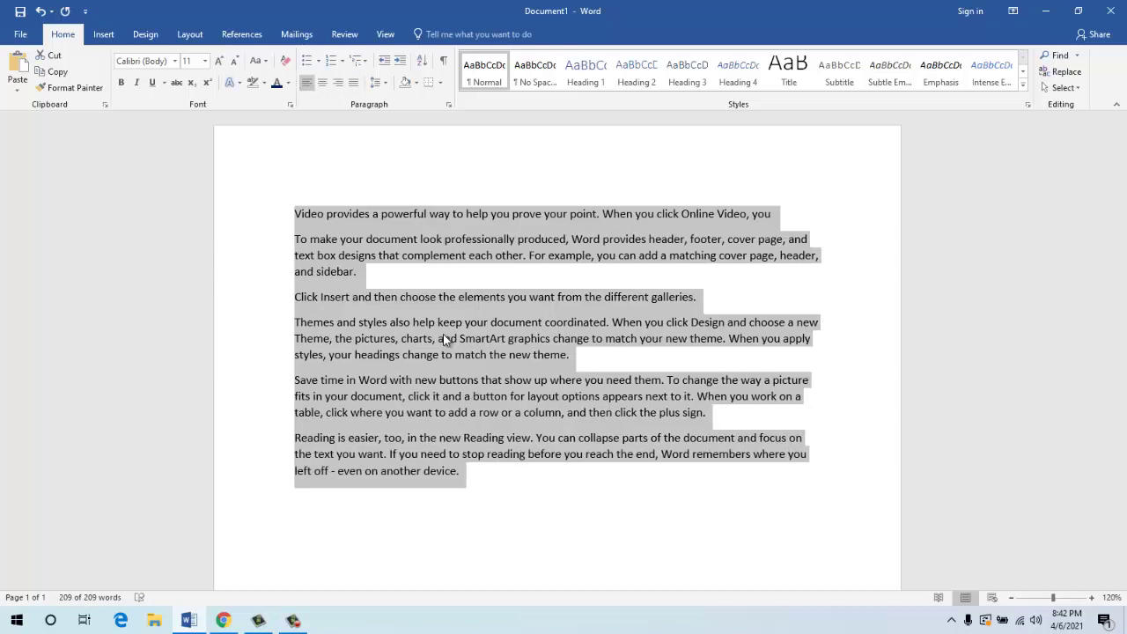
pyautogui.hotkey('ctrl', 'r')
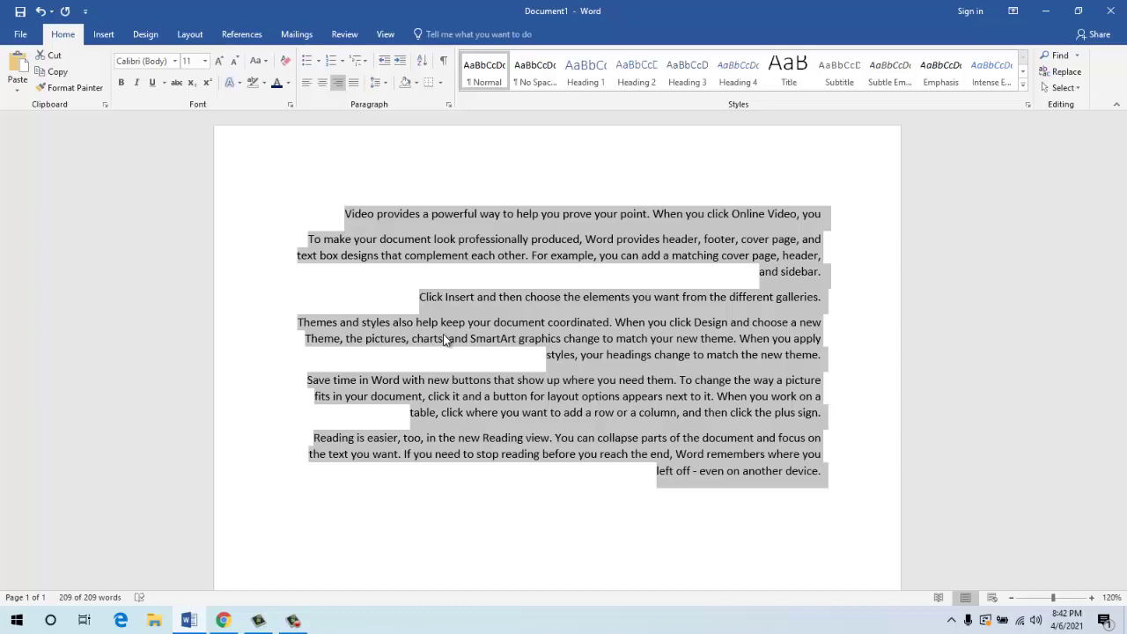
pyautogui.hotkey('ctrl', 'e')
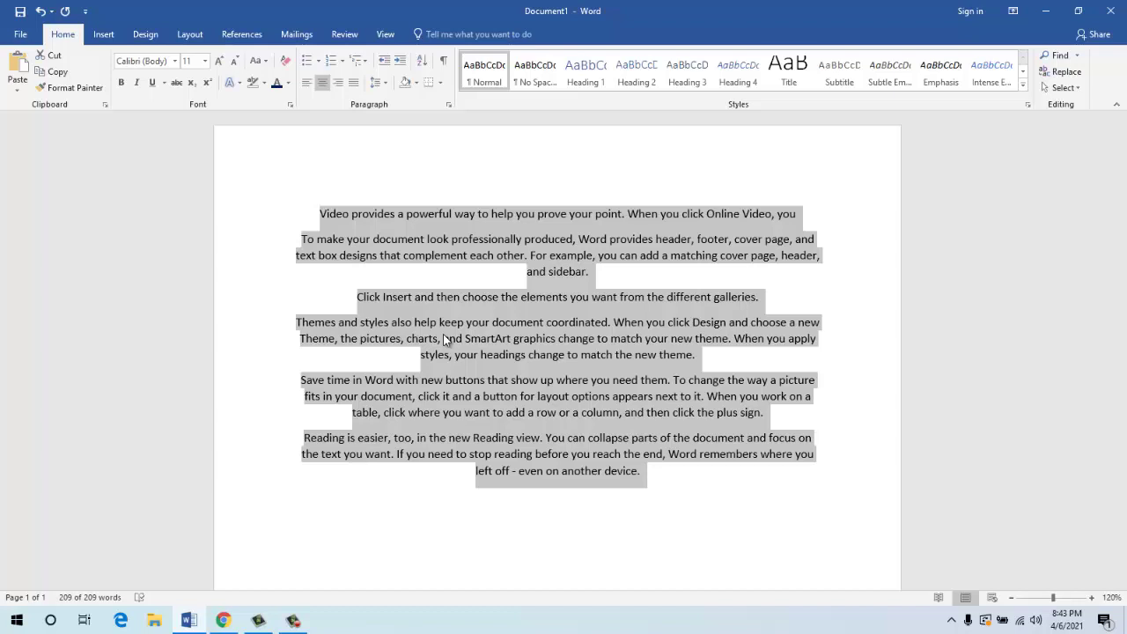
pyautogui.hotkey('ctrl', 'j')
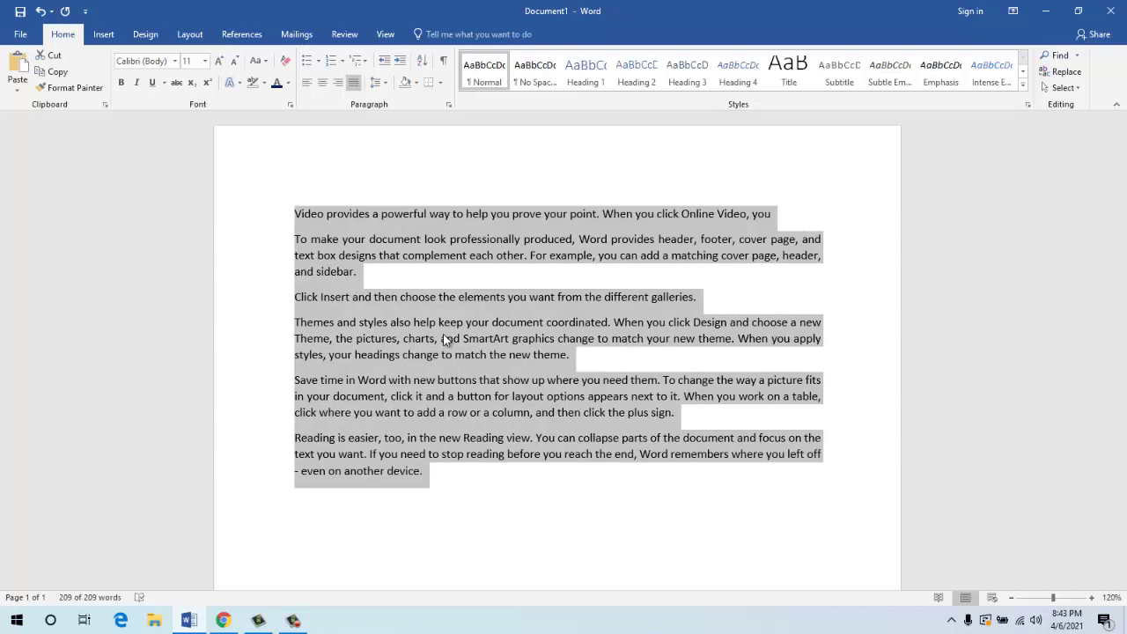
pyautogui.hotkey('ctrl', 'l')
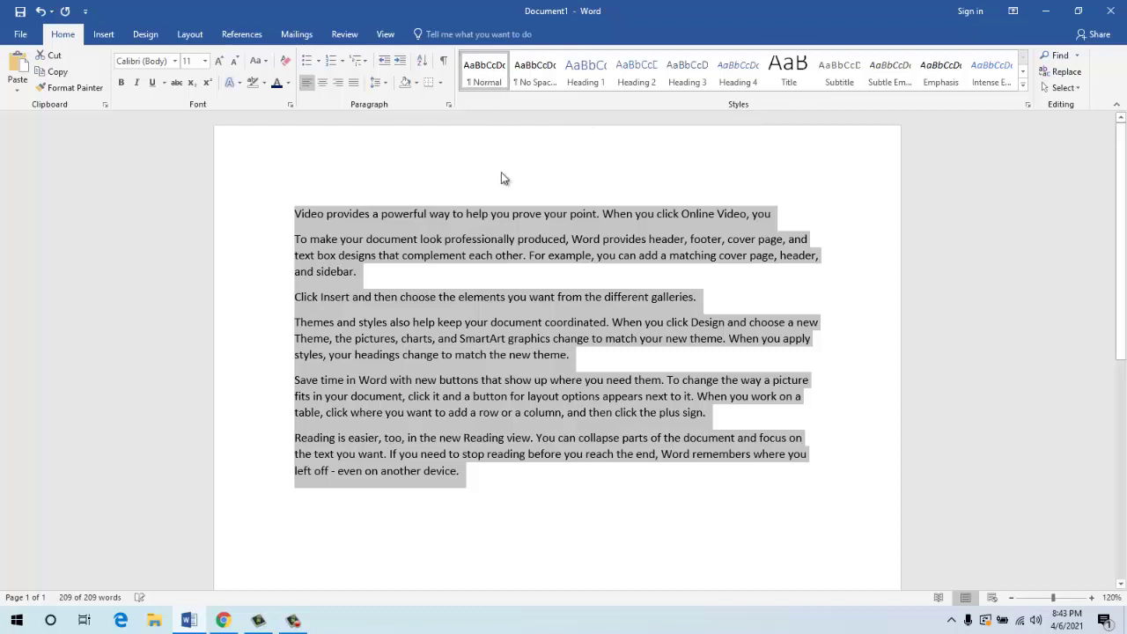
pyautogui.hotkey('ctrl', '1')
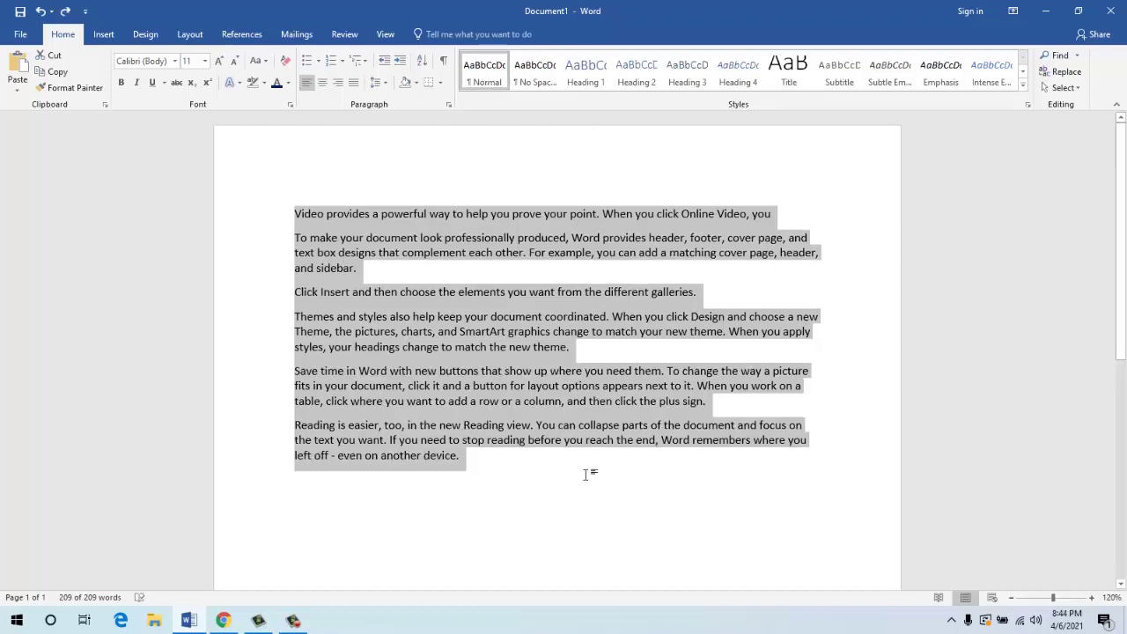
pyautogui.hotkey('ctrl', 'alt', '1')
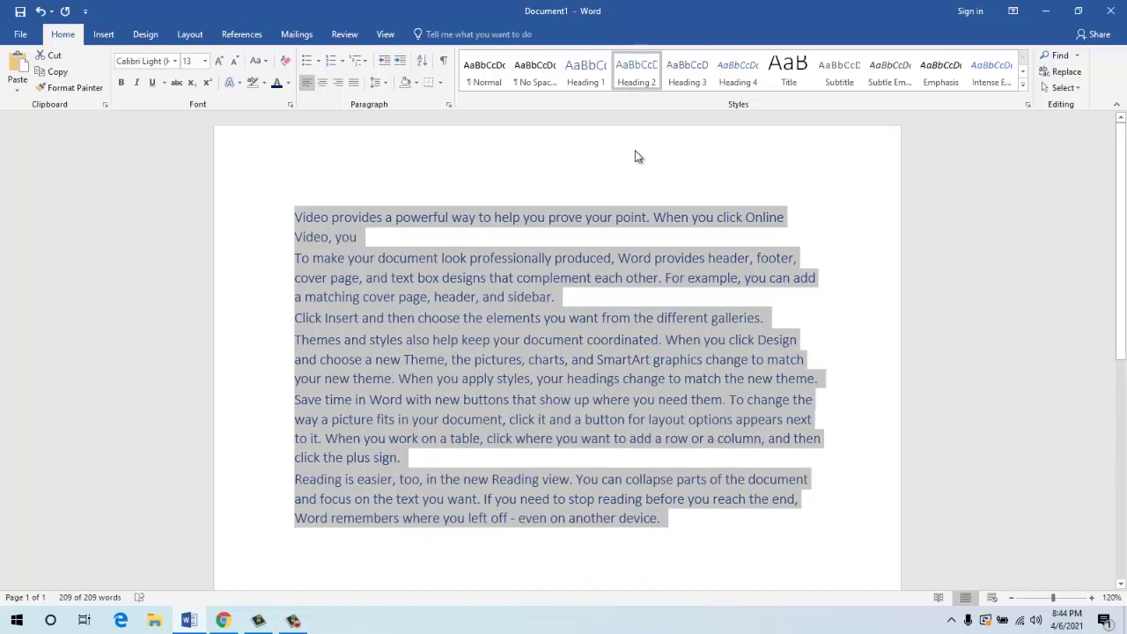
pyautogui.hotkey('ctrl', 'alt', '3')
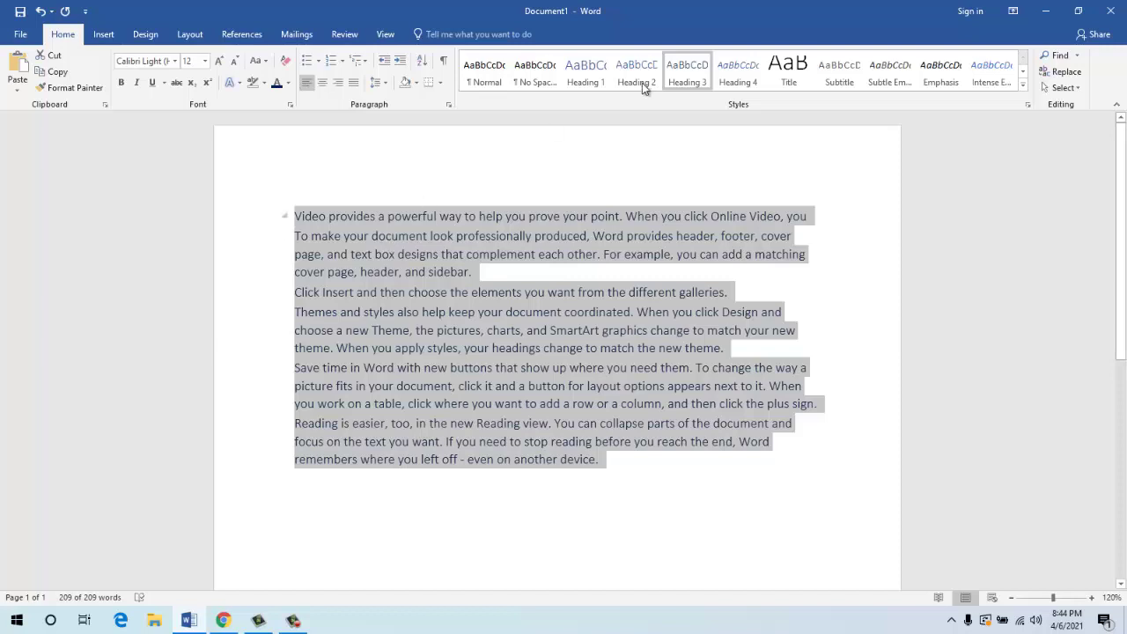
pyautogui.click(491, 72)
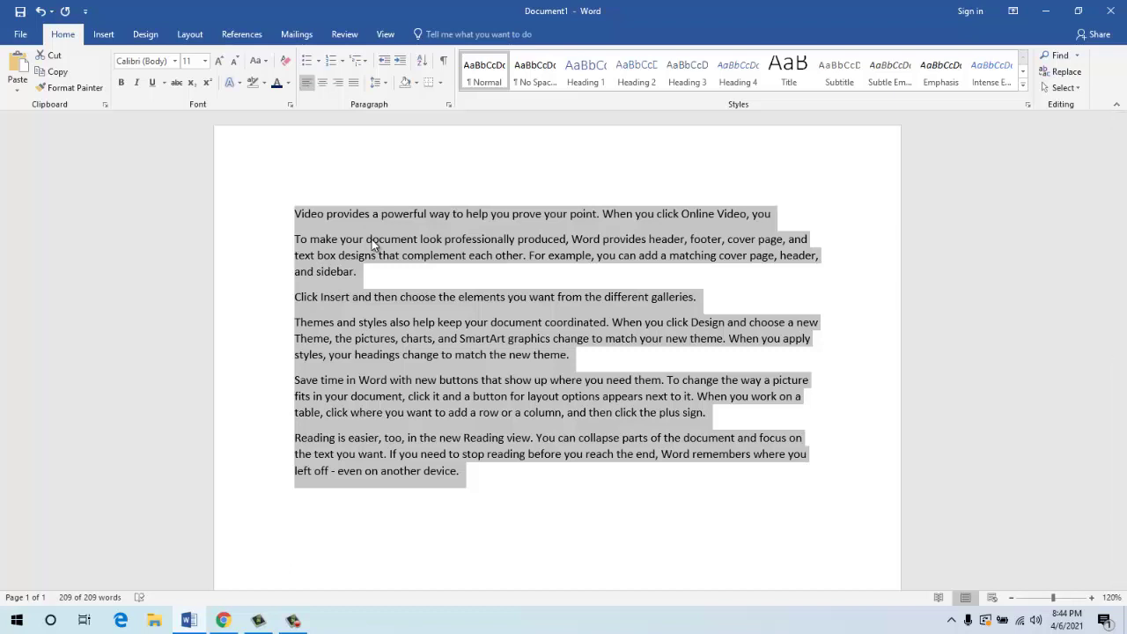
# - Change the six paragraphs' line spacing from single to 1.5 to double
pyautogui.hotkey('ctrl', '1')
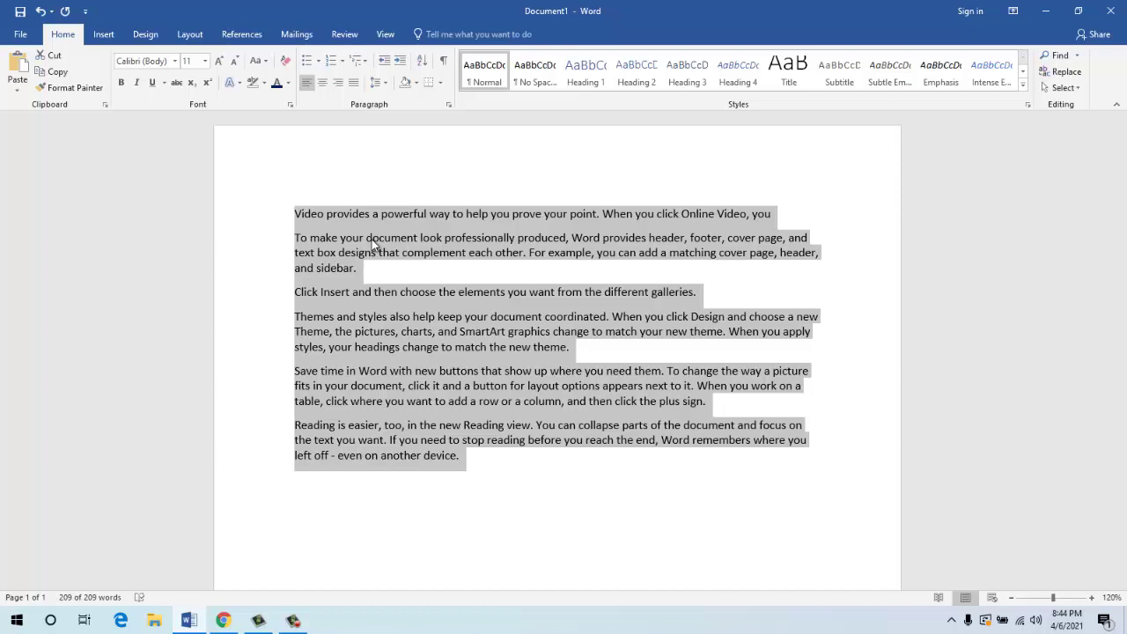
pyautogui.hotkey('ctrl', '5')
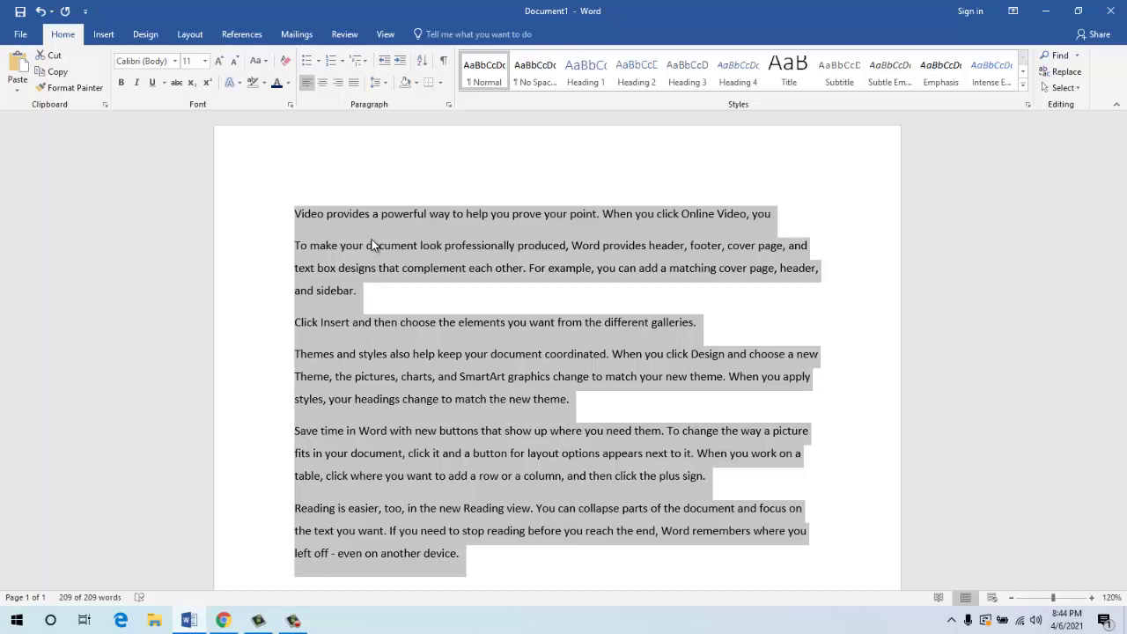
pyautogui.hotkey('ctrl', '5')
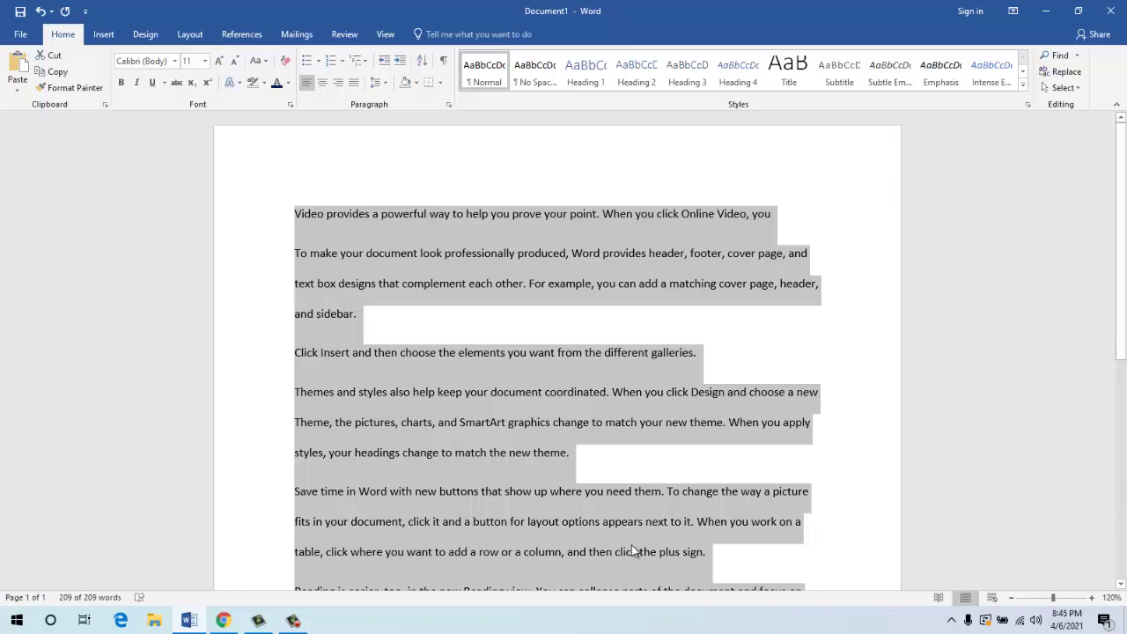
pyautogui.scroll(-2, 642, 493)
pyautogui.scroll(-1, 640, 469)
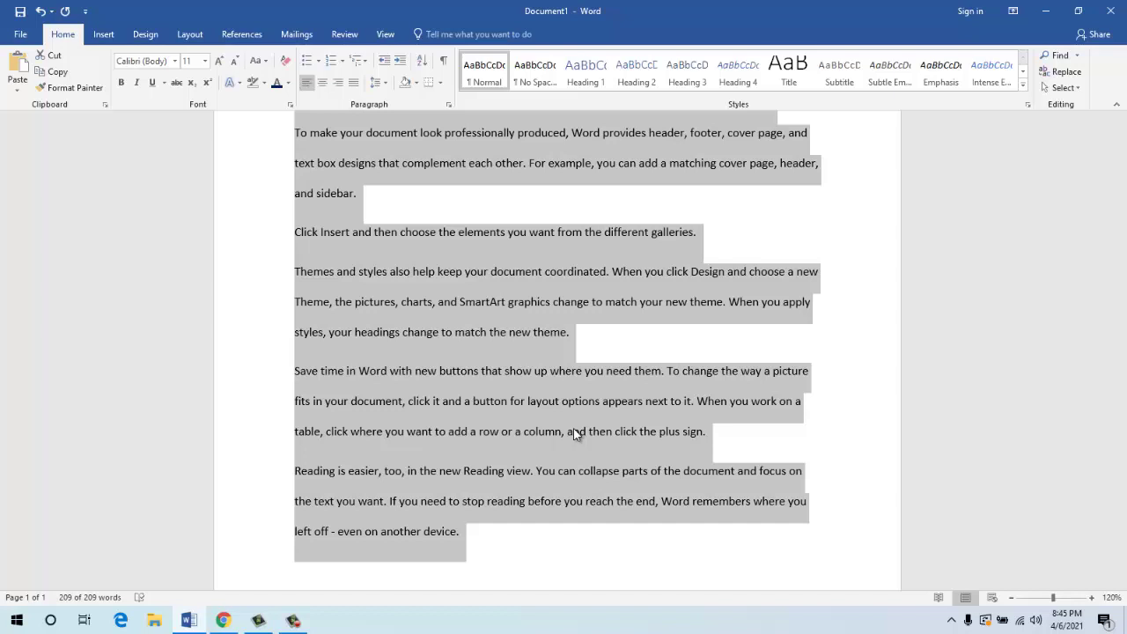
pyautogui.press('alt')
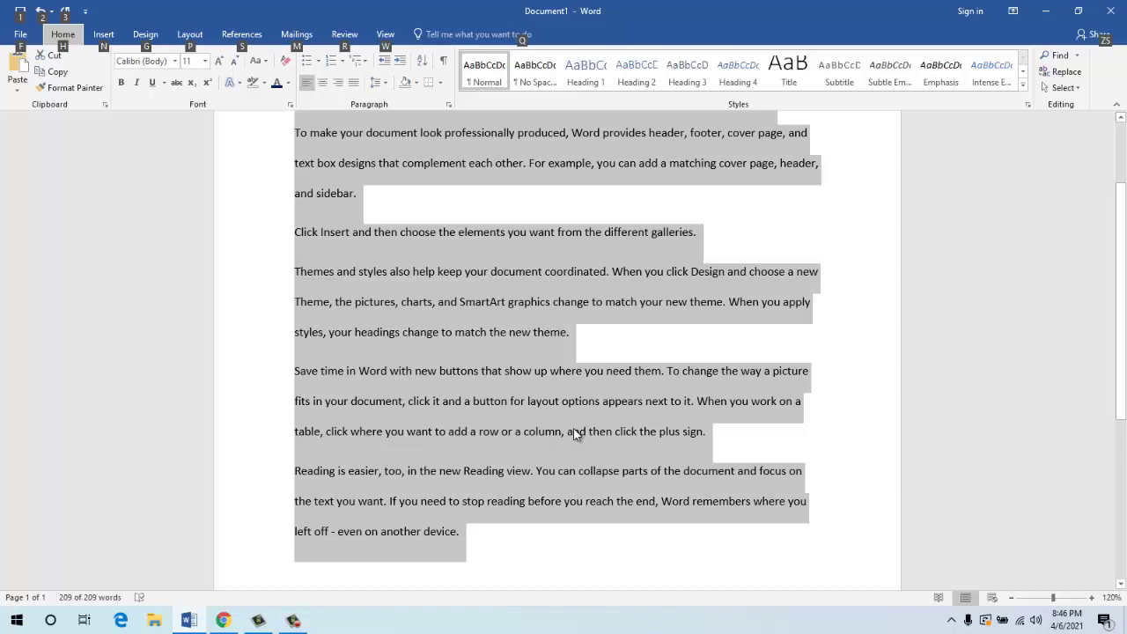
# - Open the Paragraph dialog with KeyTips H, P, G to check the double line spacing
pyautogui.press('h')
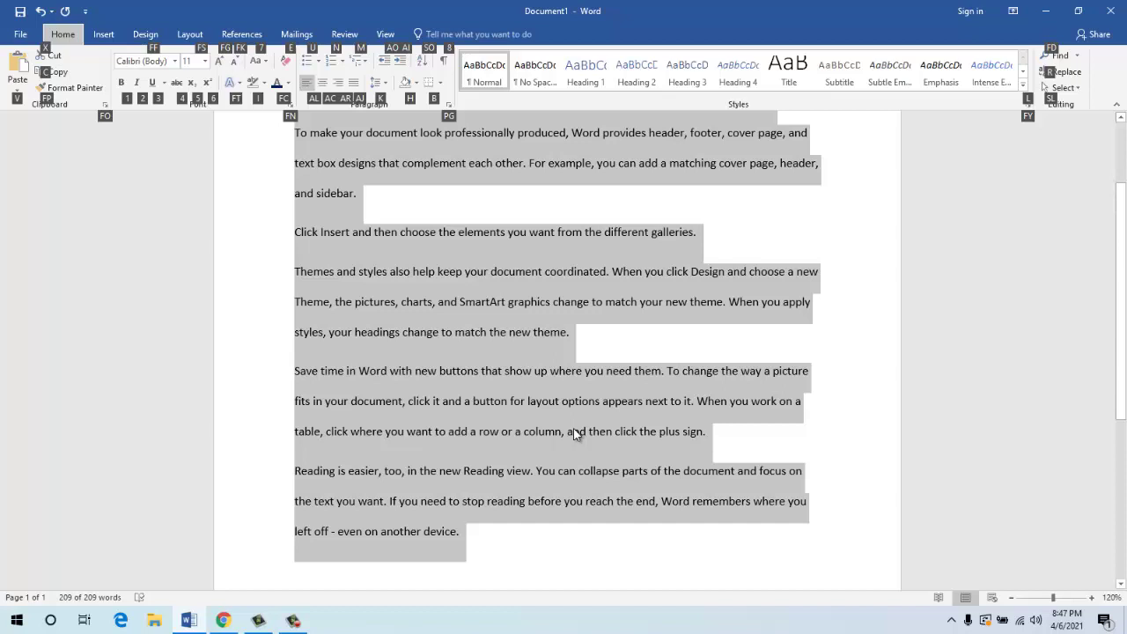
pyautogui.press('p')
pyautogui.press('g')
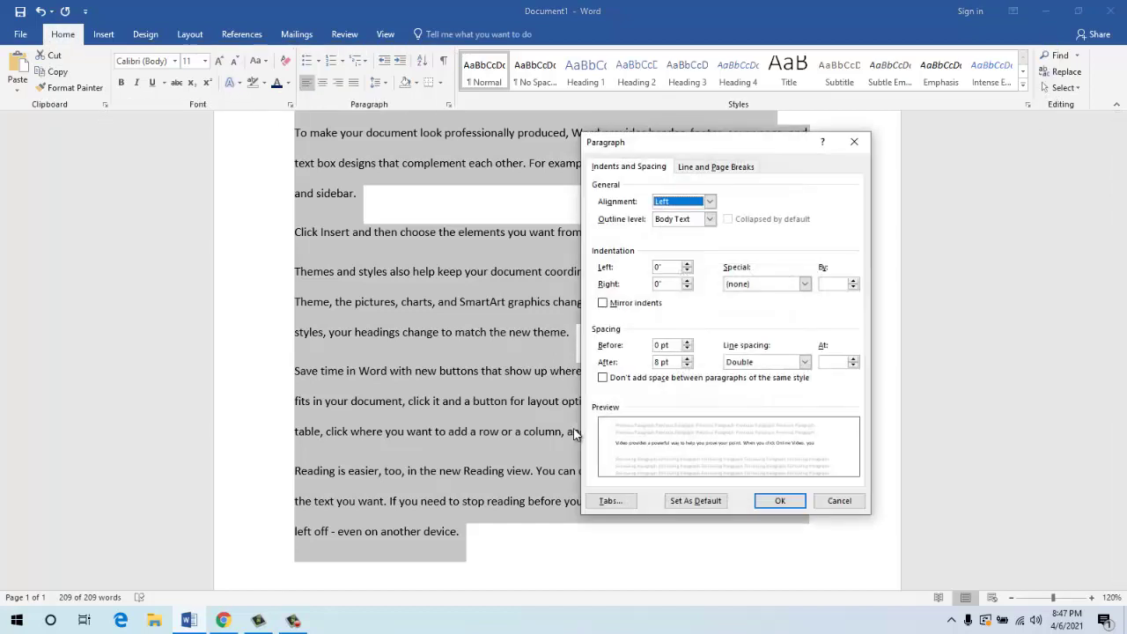